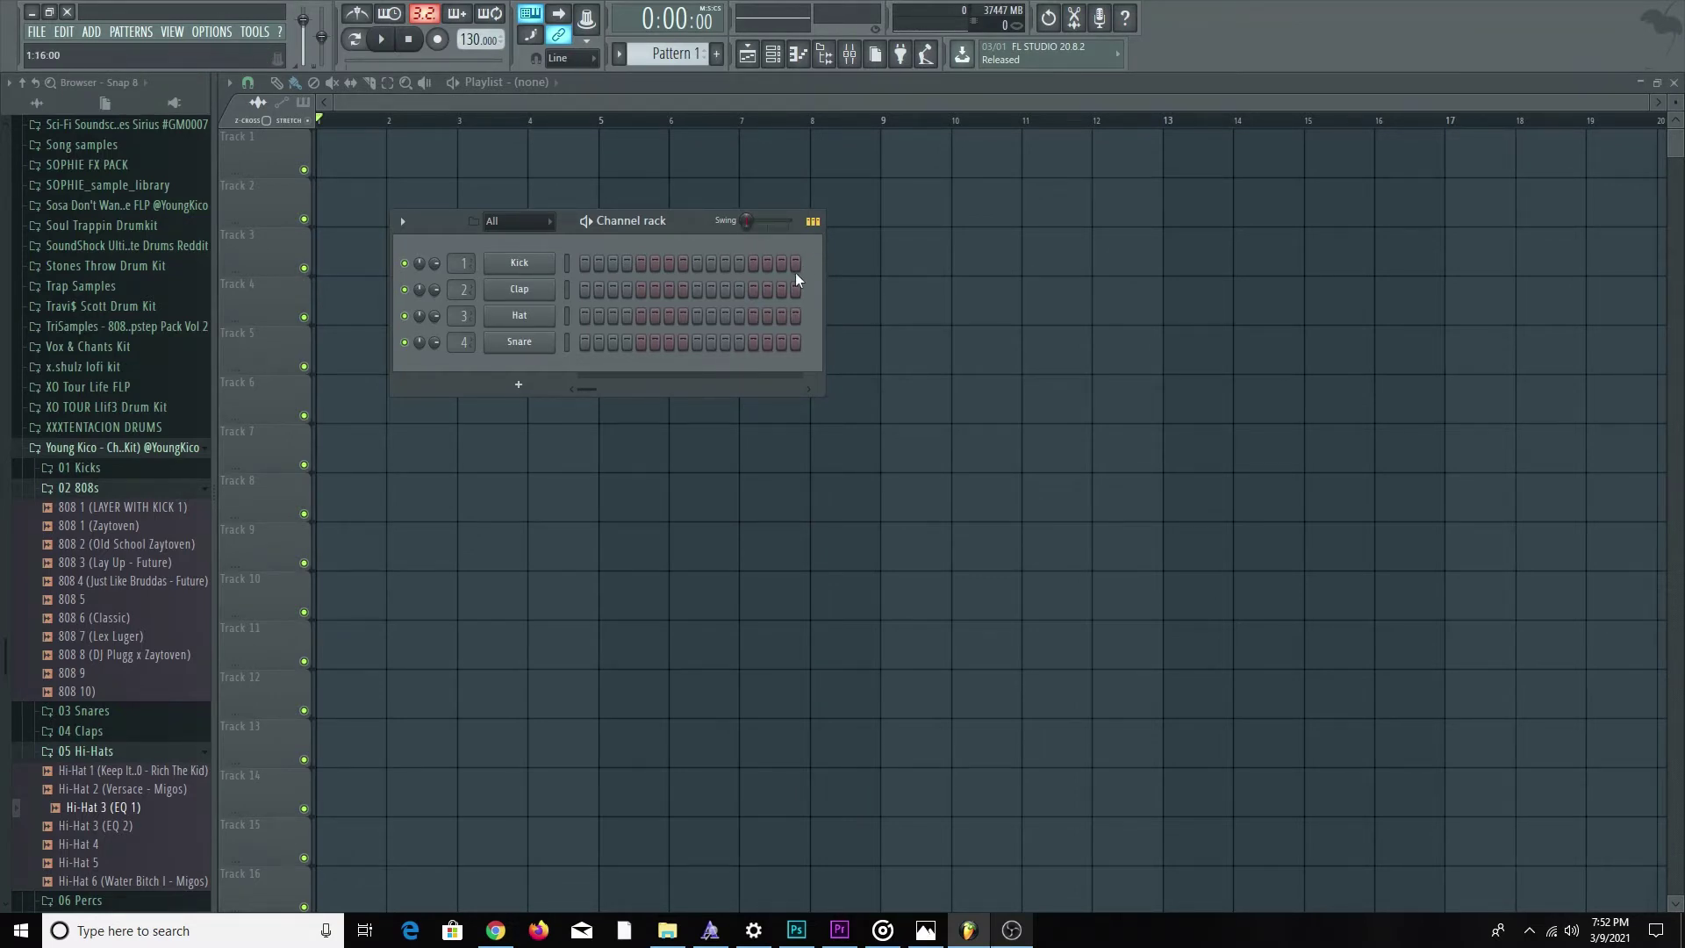
# Add a Serum_2 instrument to the channel rack and move its plugin window up into full view.
pyautogui.click(540, 392)
pyautogui.click(571, 269)
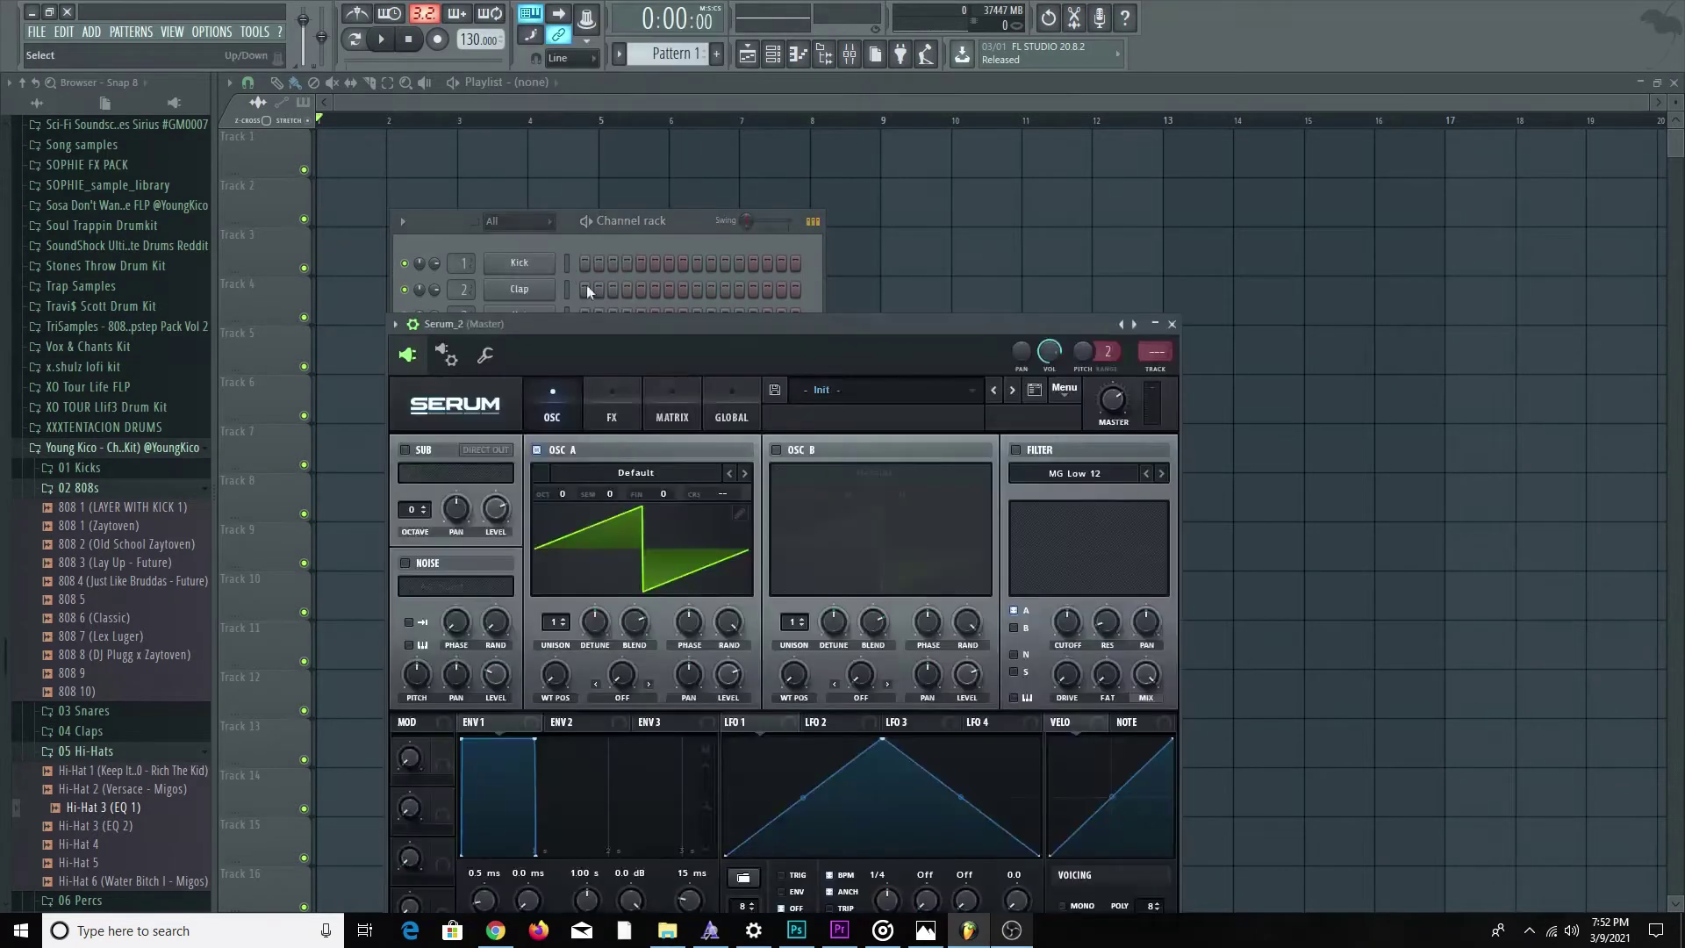
pyautogui.moveTo(727, 333); pyautogui.dragTo(757, 227)
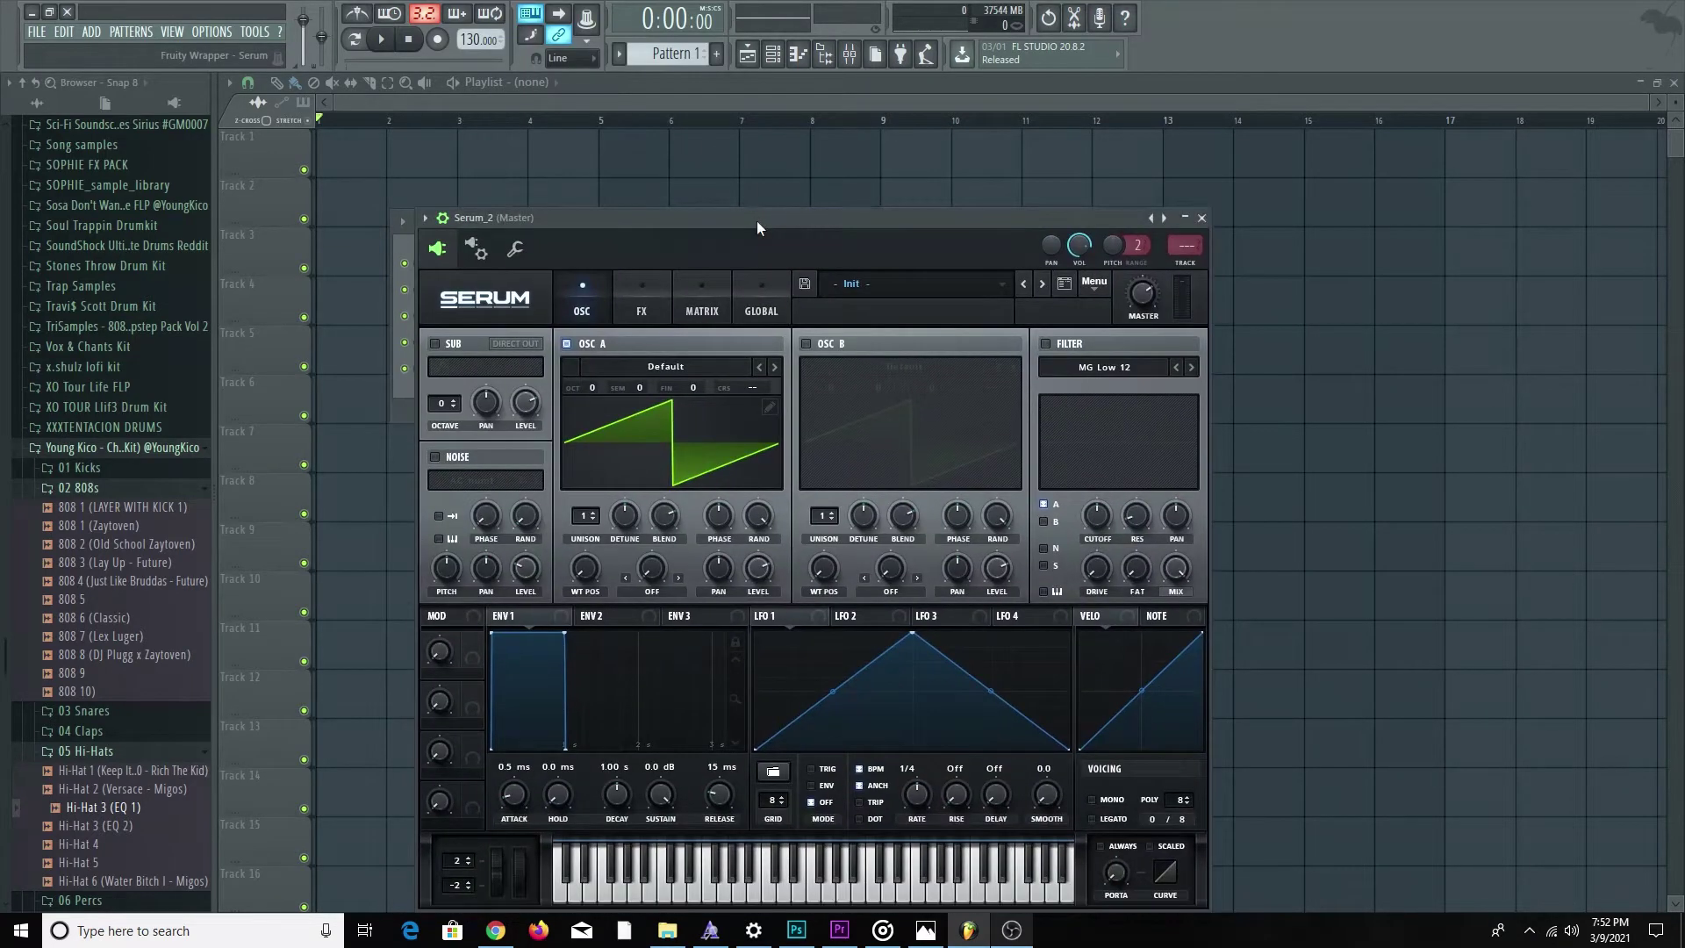
pyautogui.click(686, 365)
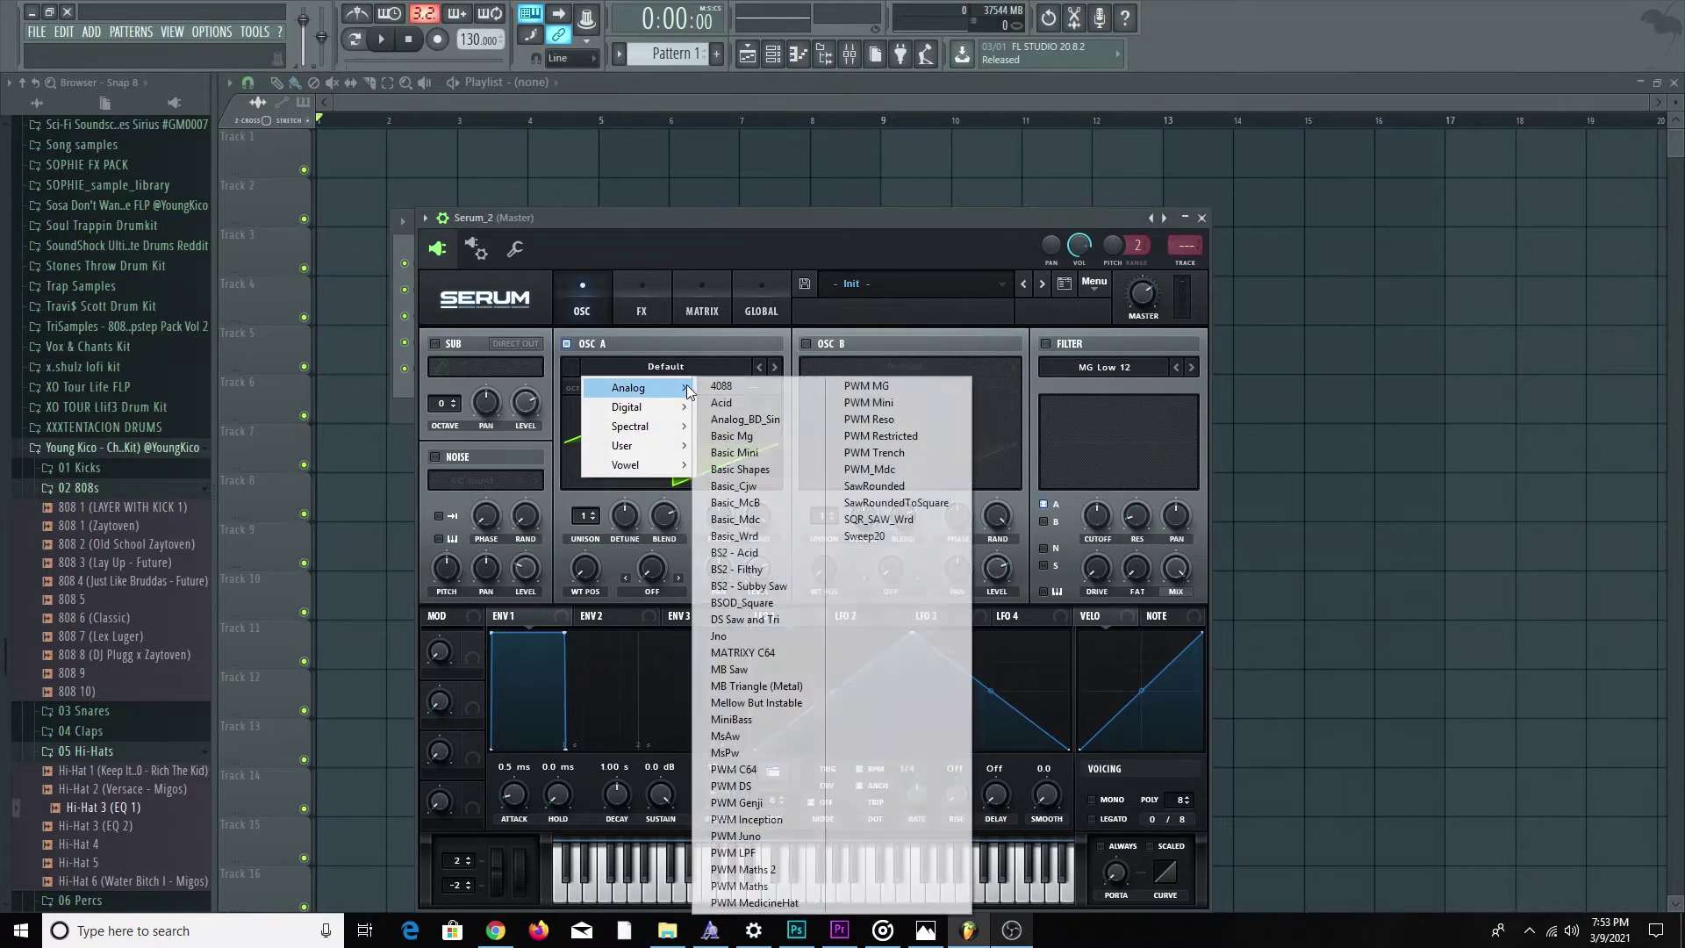
pyautogui.moveTo(686, 384)
pyautogui.click(729, 214)
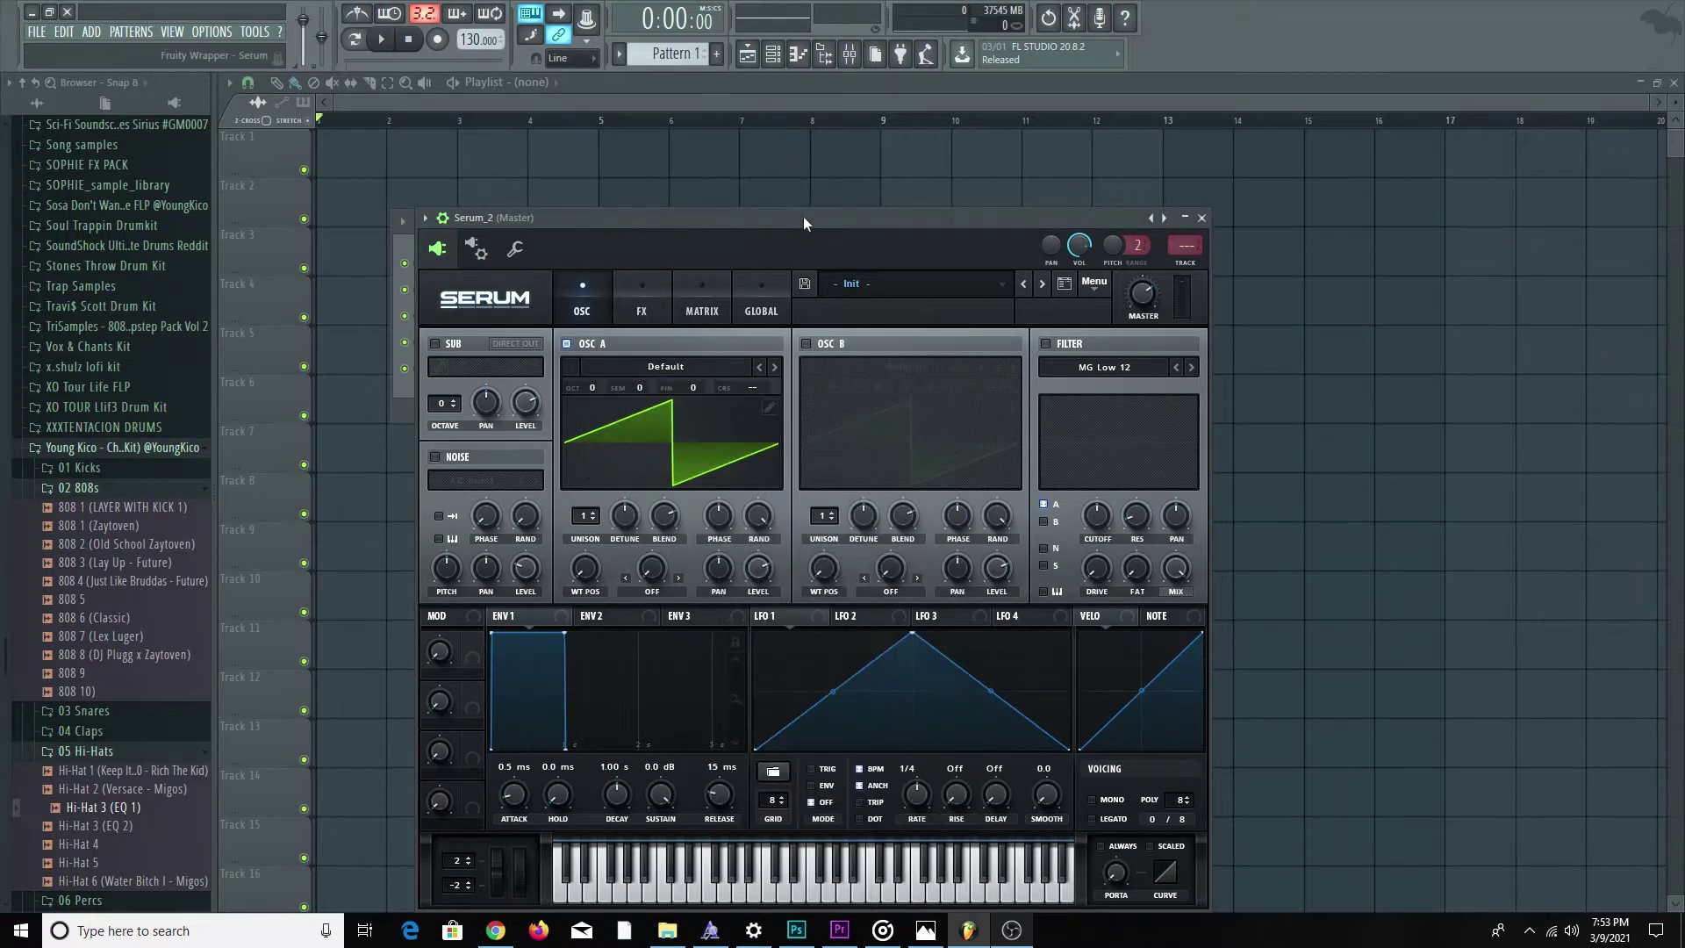
# Load the analog Basic Shapes wavetable into Serum's oscillator A.
pyautogui.moveTo(805, 223); pyautogui.dragTo(824, 148)
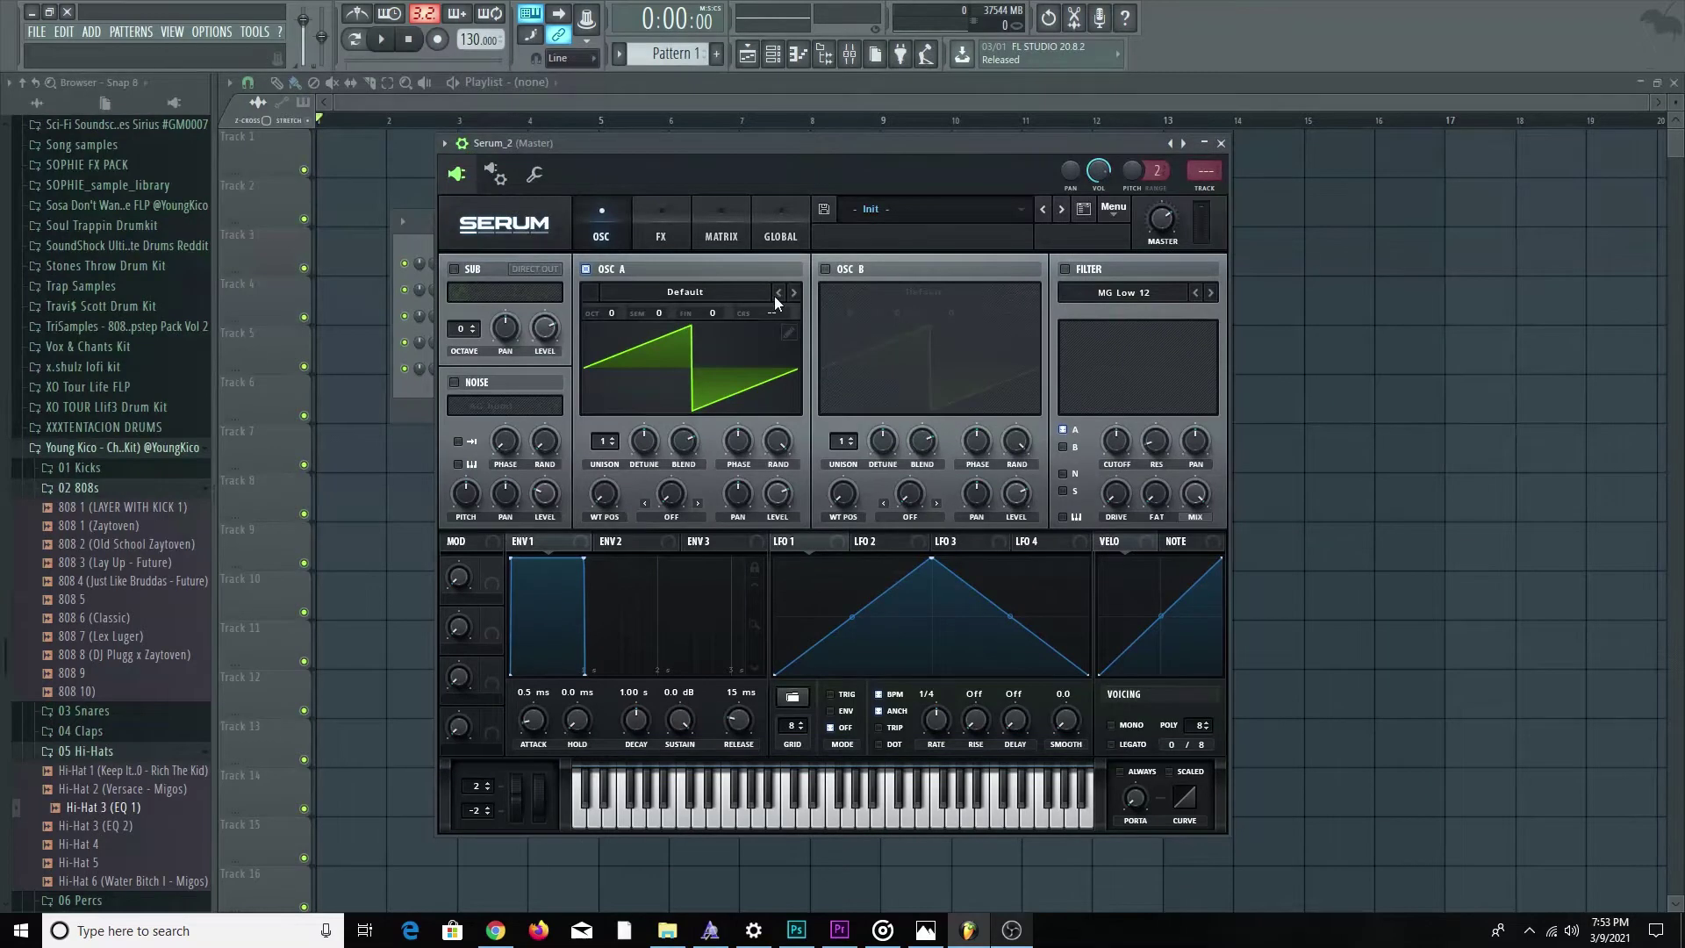
pyautogui.click(730, 296)
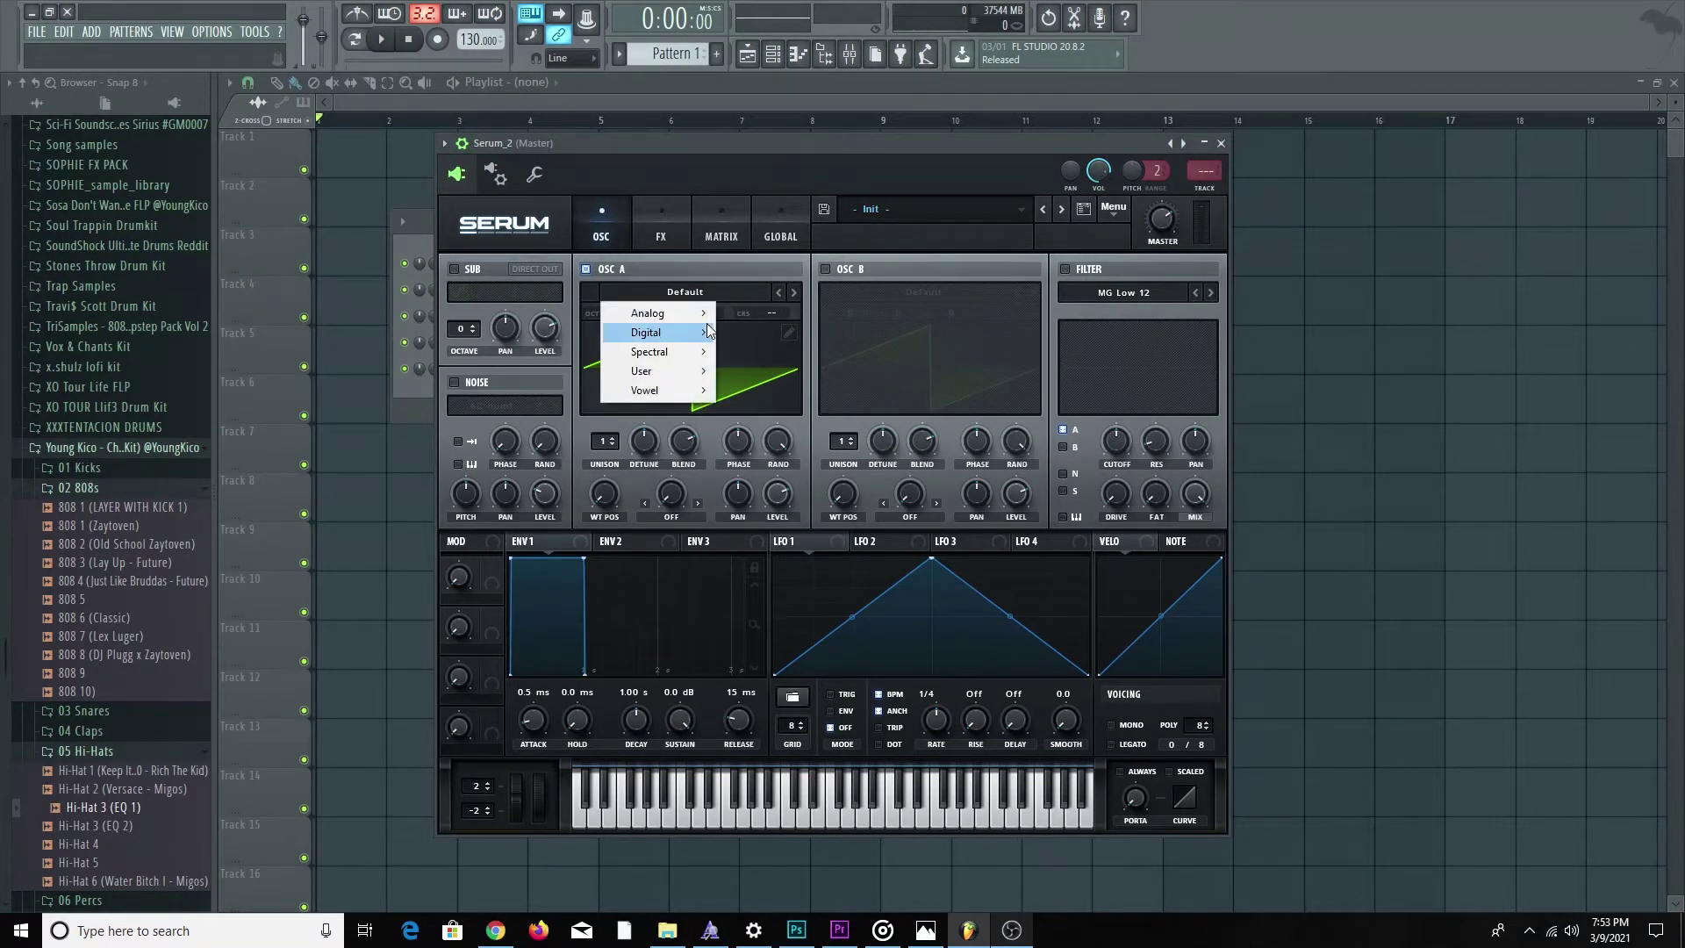
pyautogui.moveTo(686, 314)
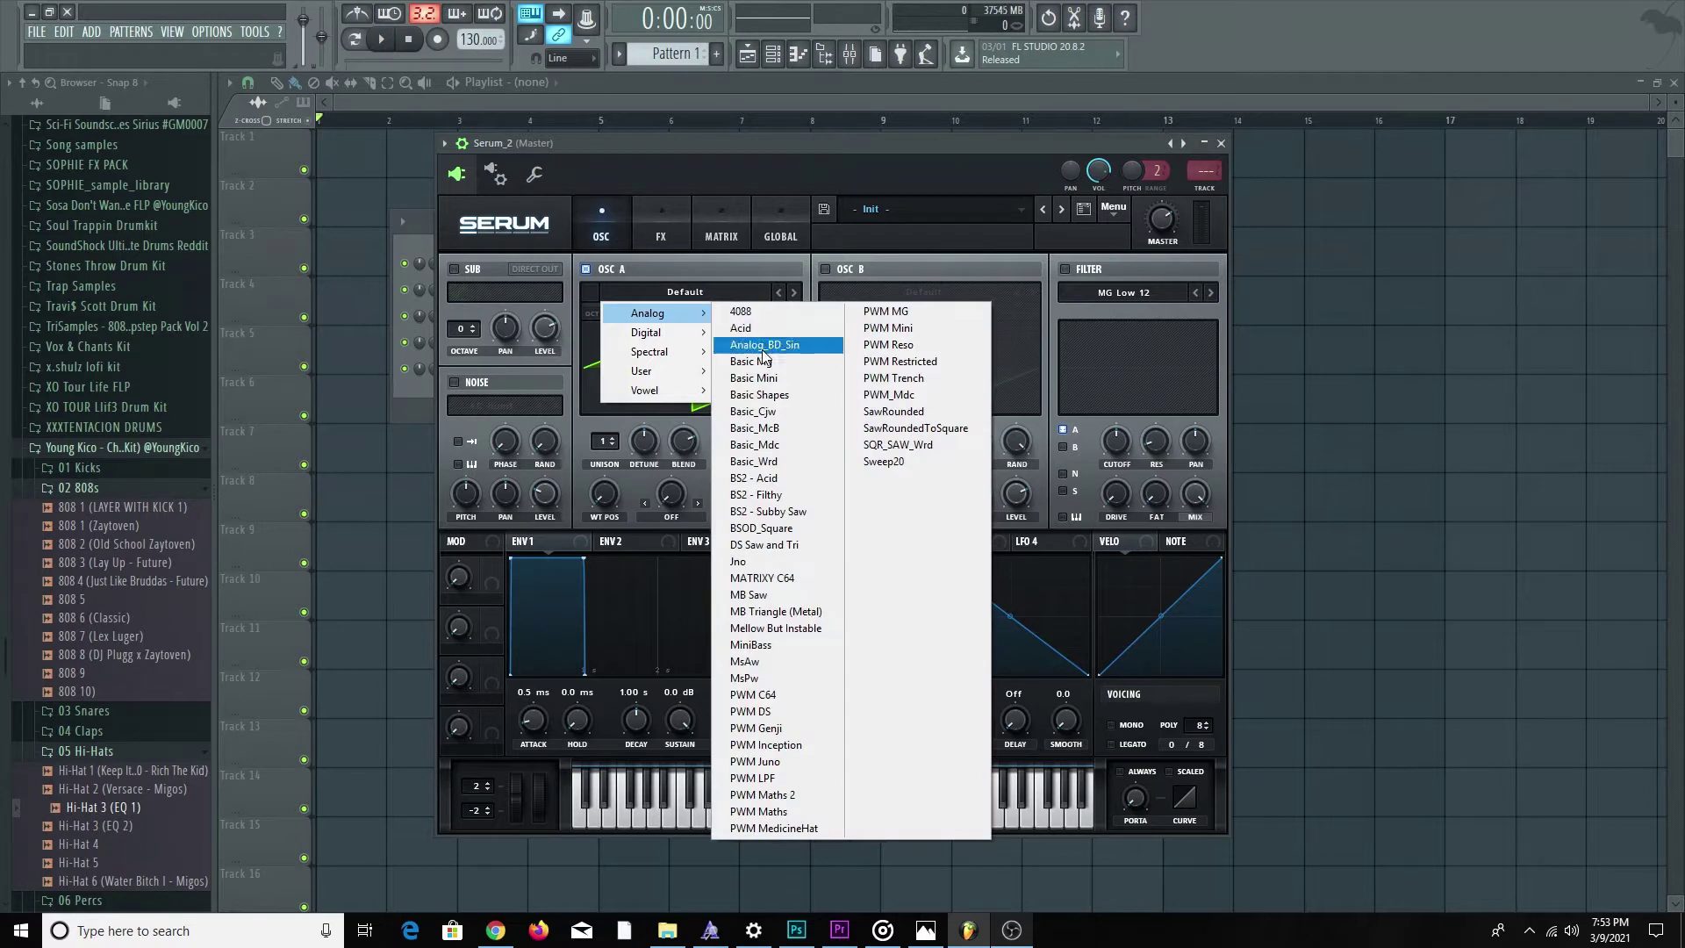
pyautogui.click(808, 392)
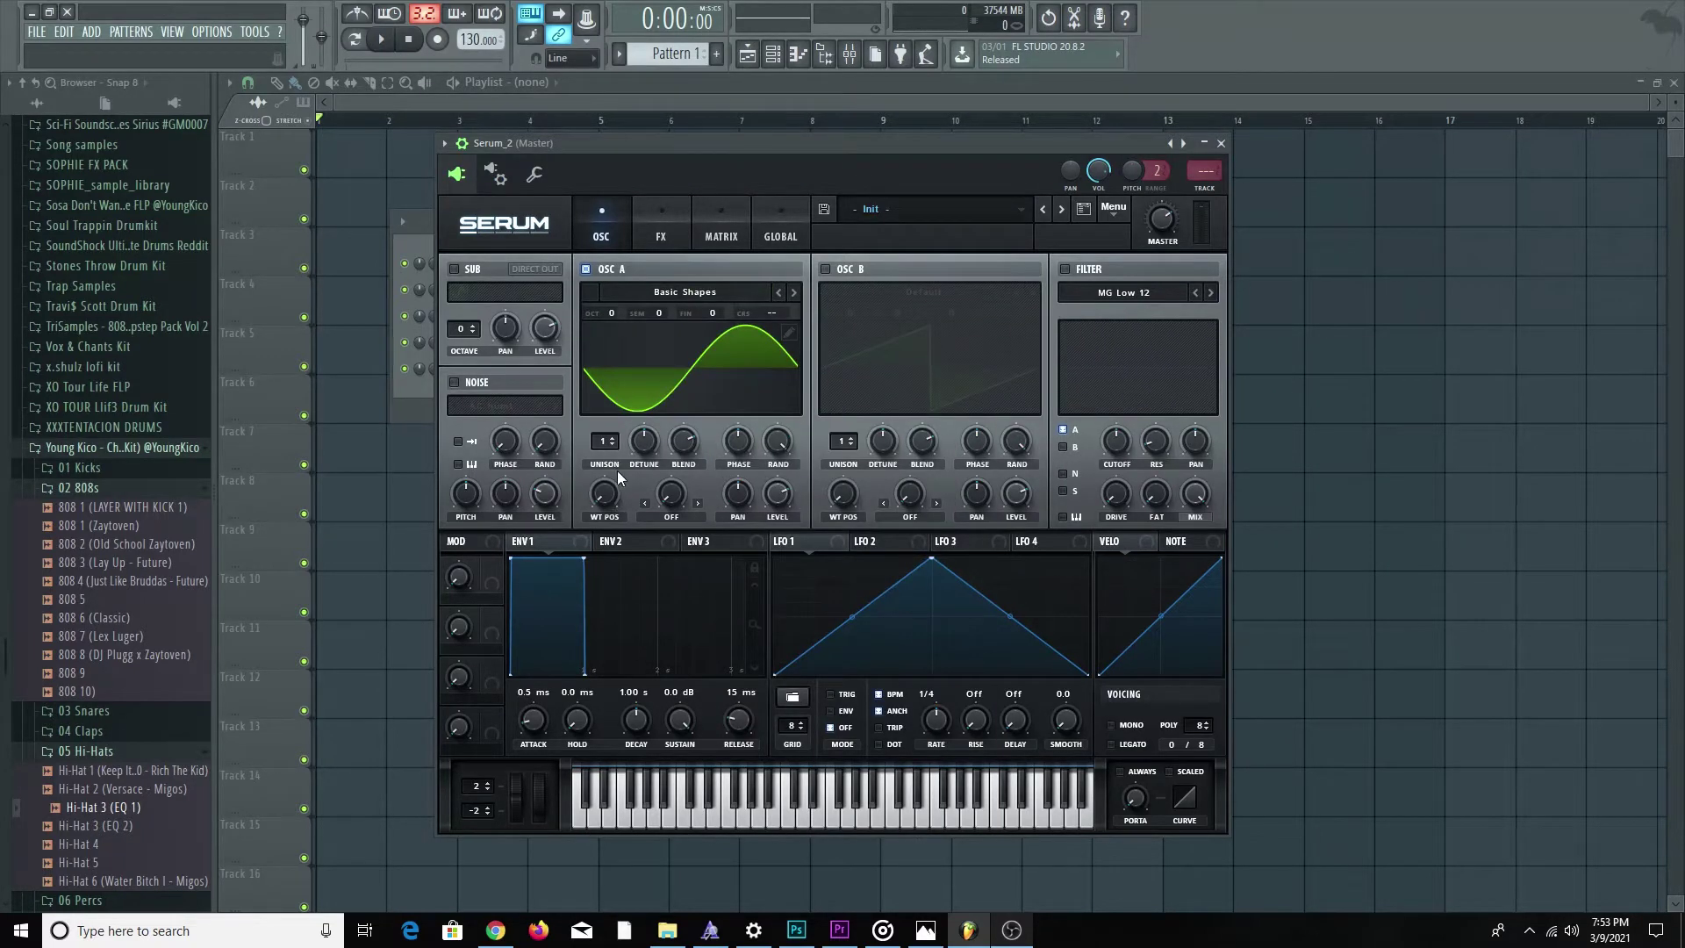
# Shift oscillator A's wavetable position to the saw shape, set unison to 7 voices with 0.09 detune, and audition a few notes.
pyautogui.moveTo(609, 493); pyautogui.dragTo(645, 510)
pyautogui.click(871, 824)
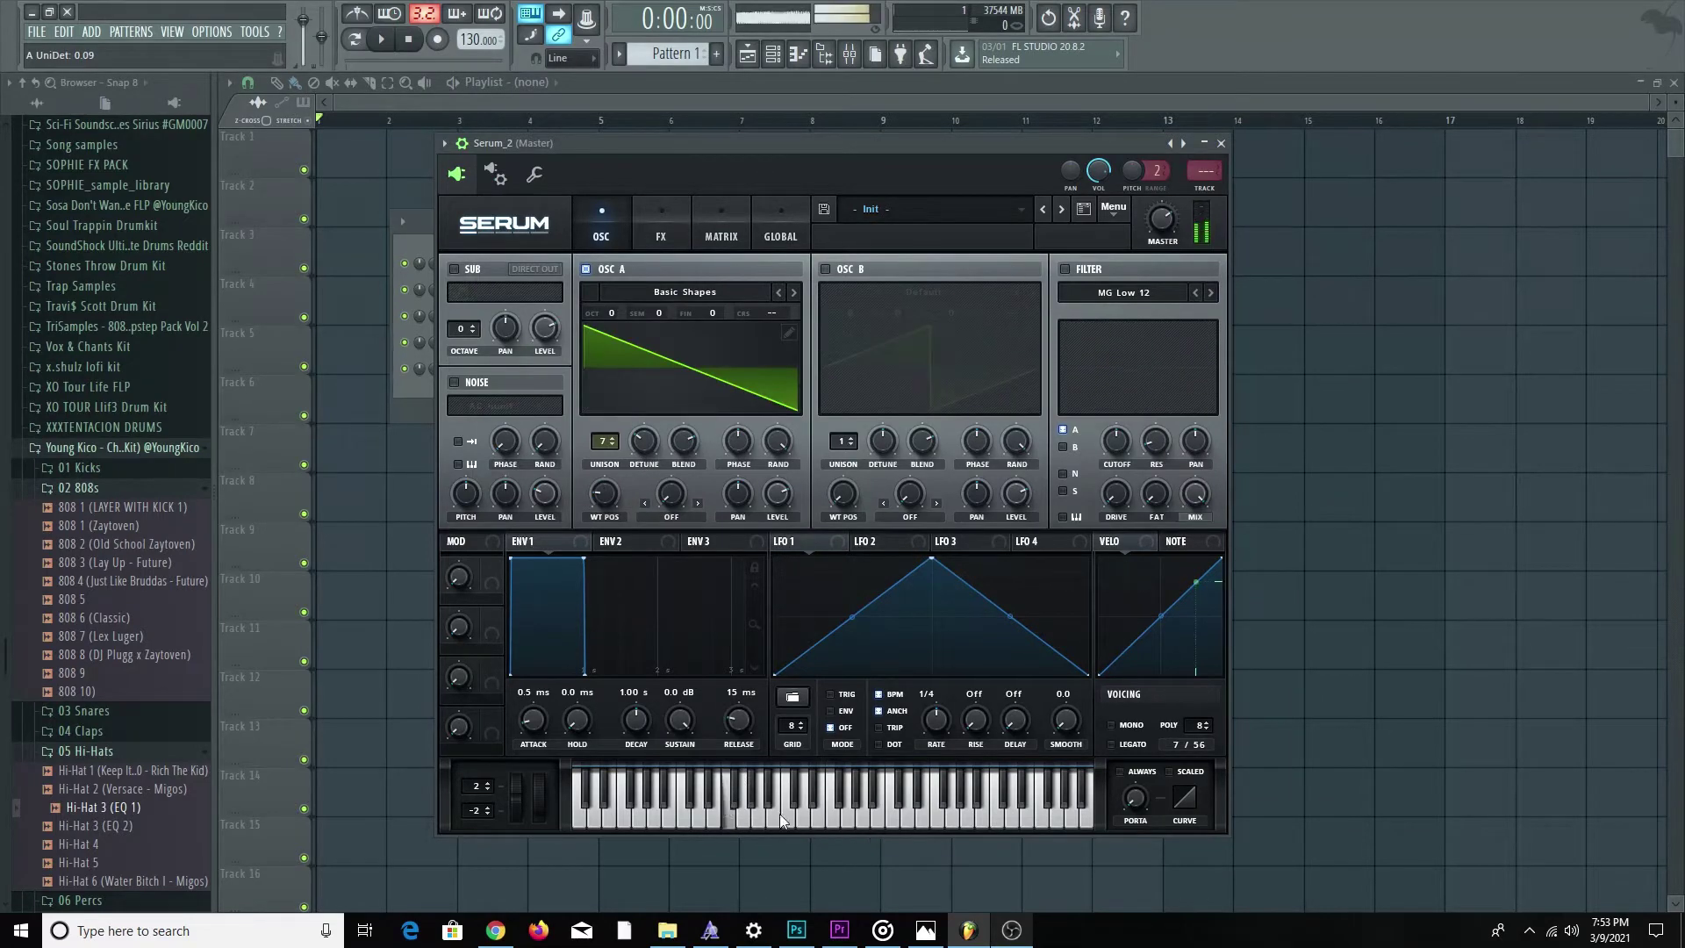
pyautogui.click(714, 820)
pyautogui.click(645, 823)
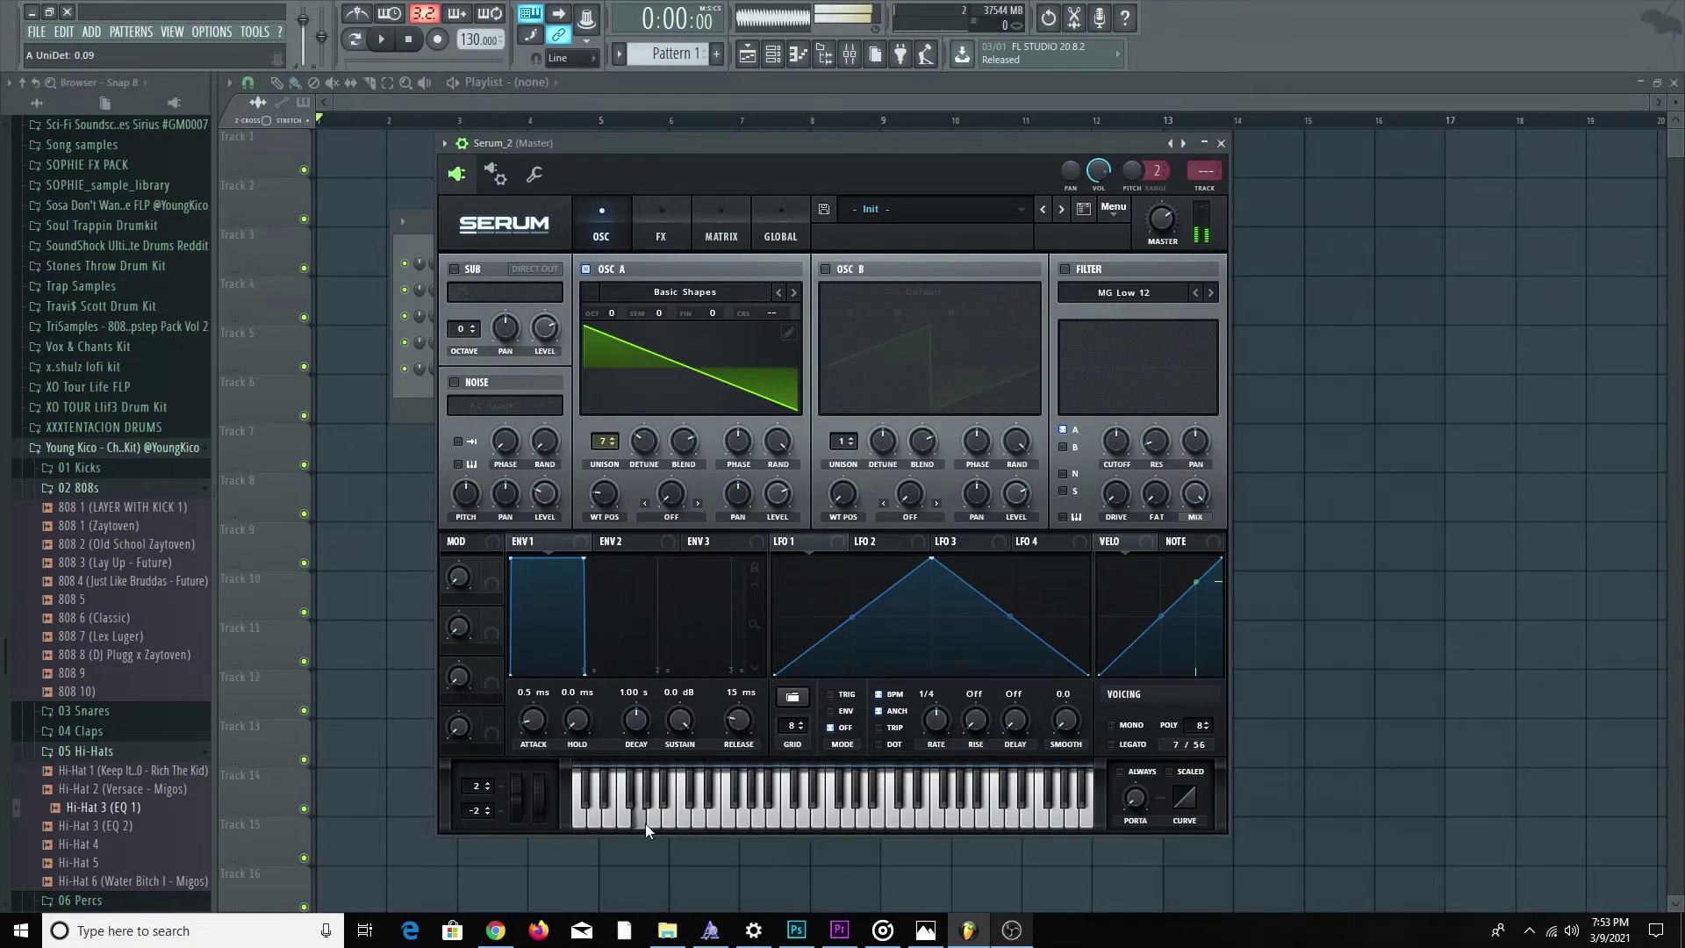
# In the piano roll for Serum_2, set the snap and add a one-beat C5 note at the start of bar 1.
pyautogui.click(1221, 142)
pyautogui.rightClick(542, 375)
pyautogui.click(598, 369)
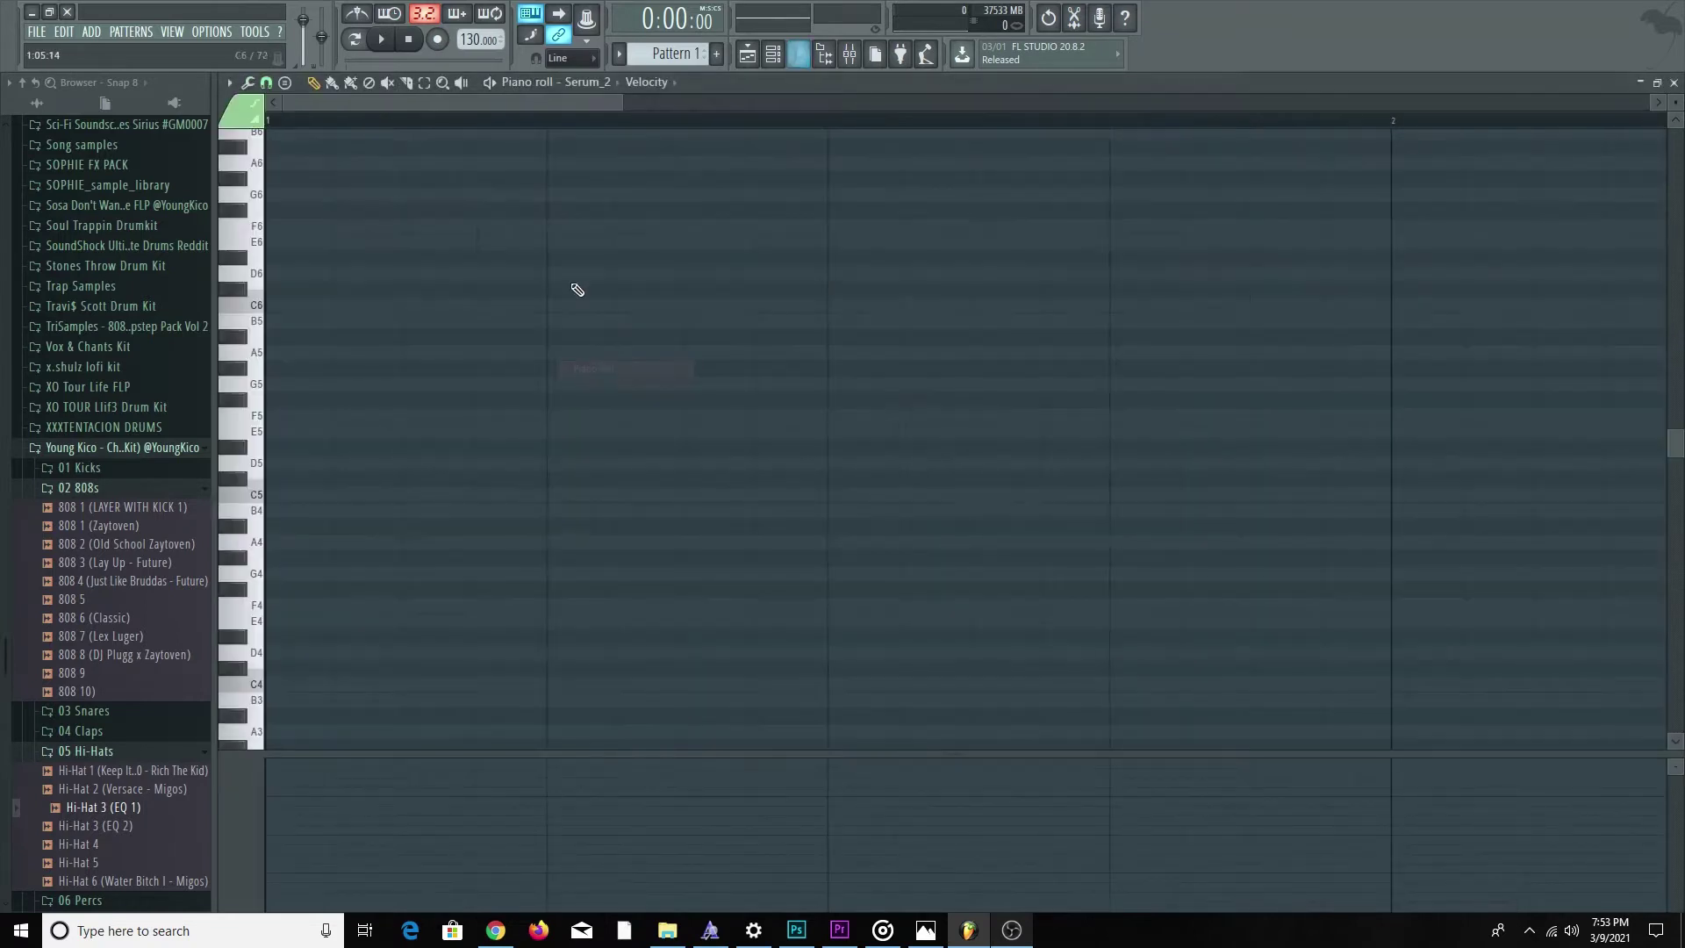
pyautogui.click(266, 82)
pyautogui.click(312, 287)
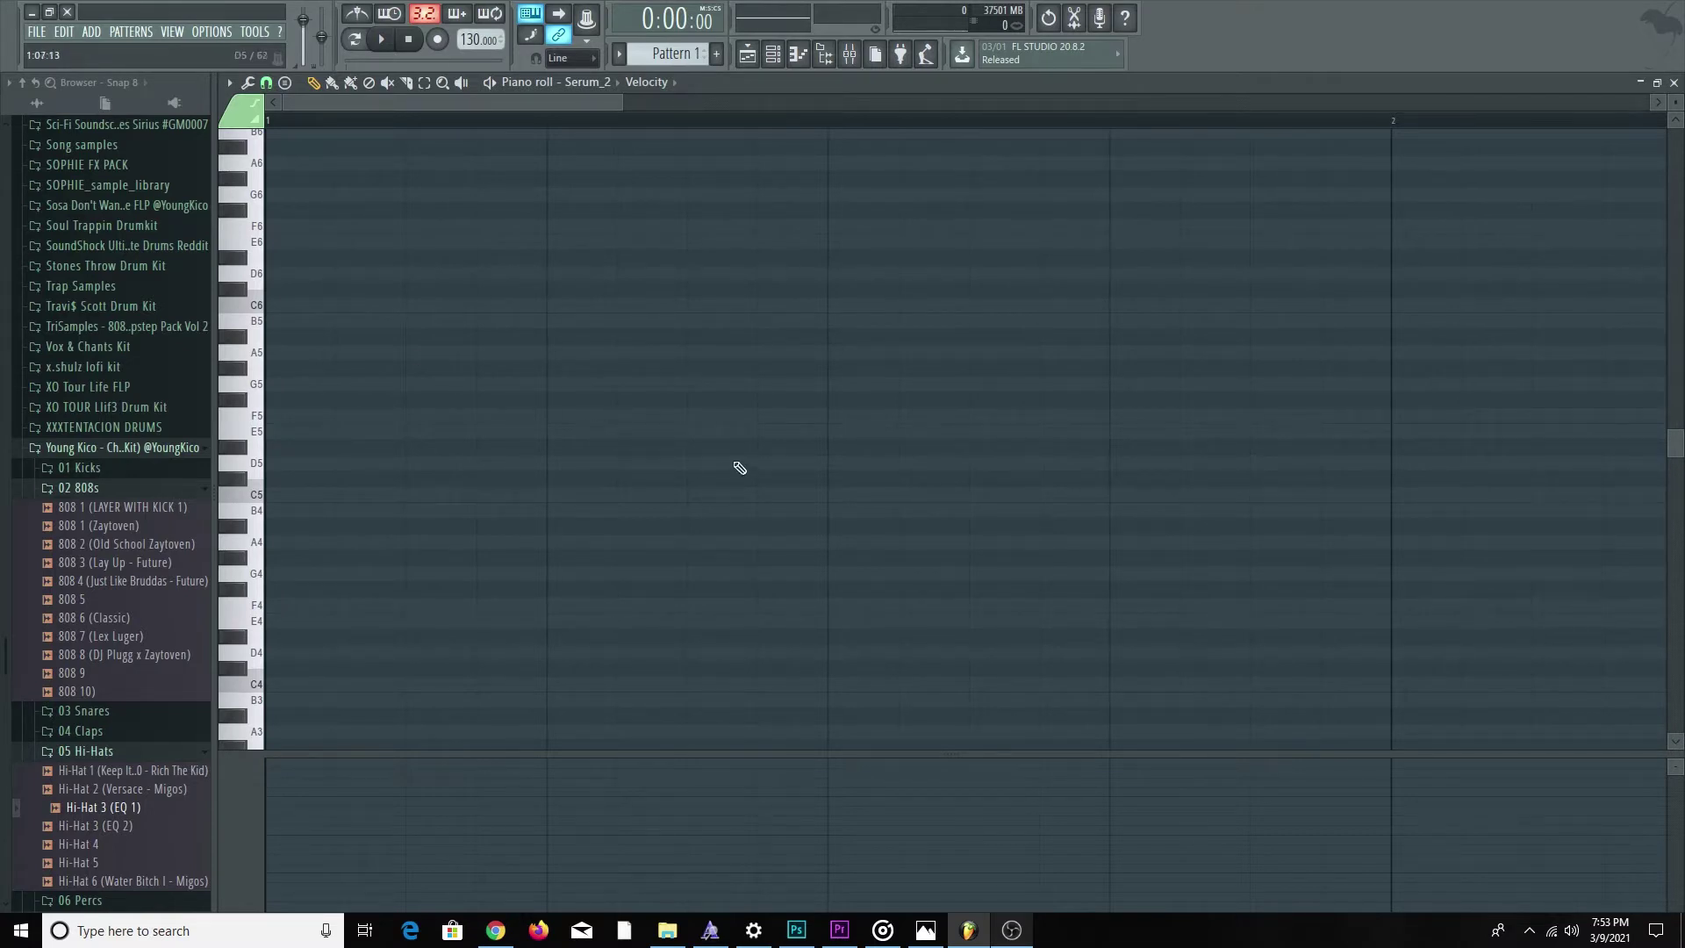
pyautogui.click(485, 498)
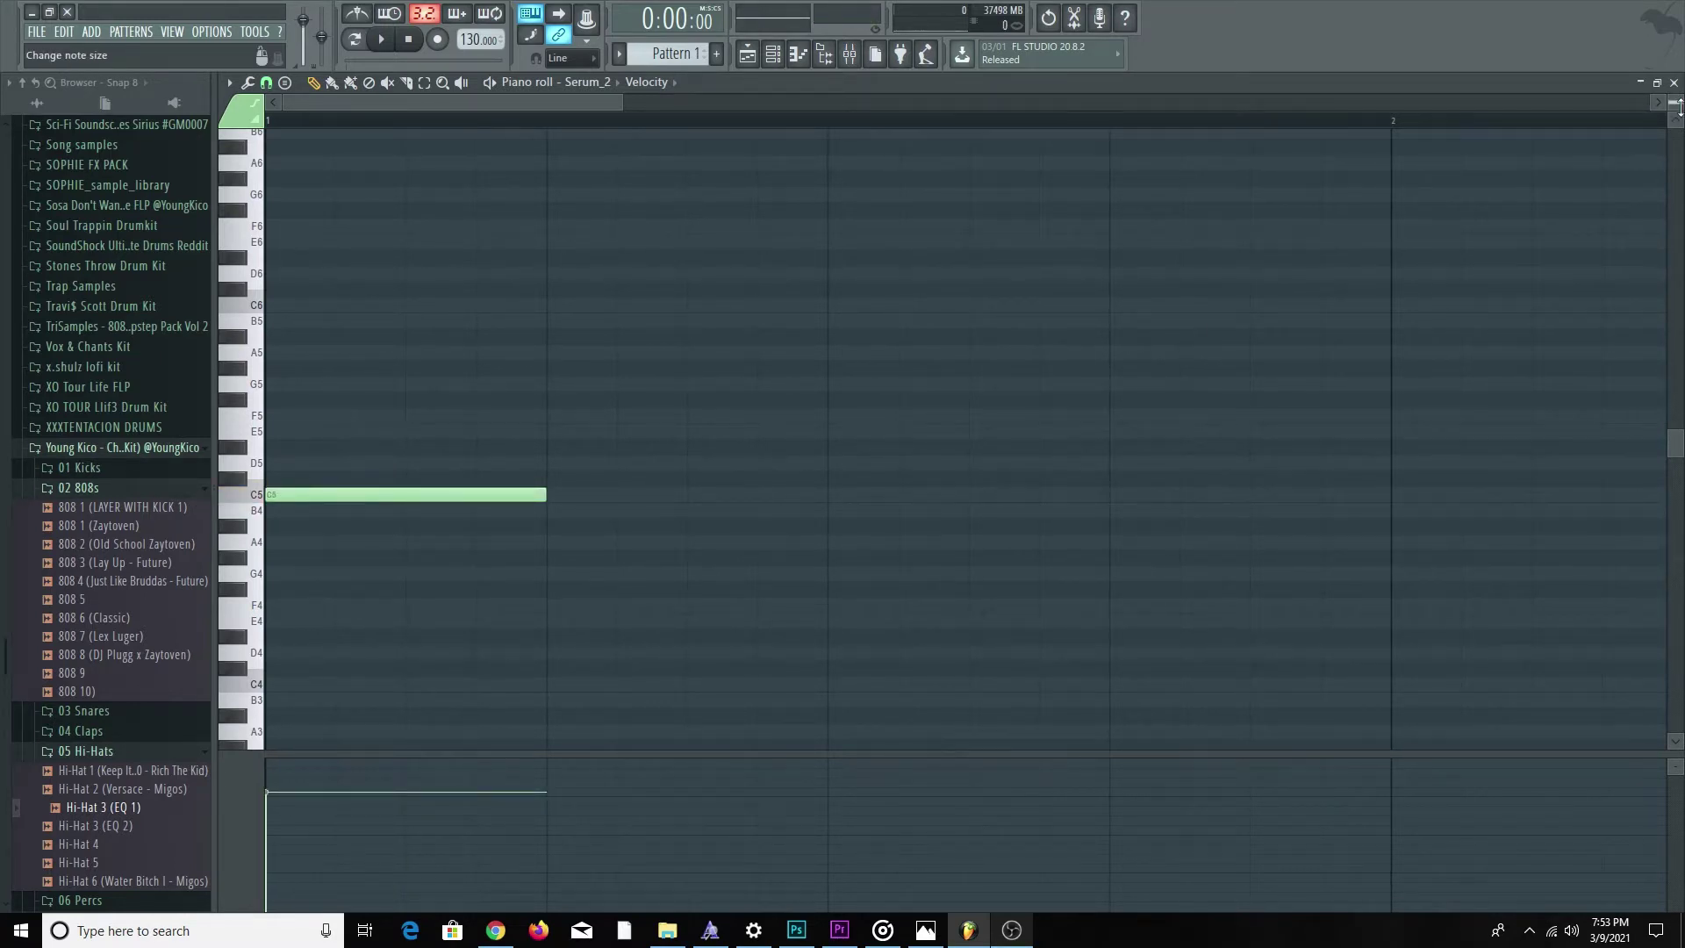
# Play the pattern and set the project tempo to 151 BPM.
pyautogui.press('space')
pyautogui.press('space')
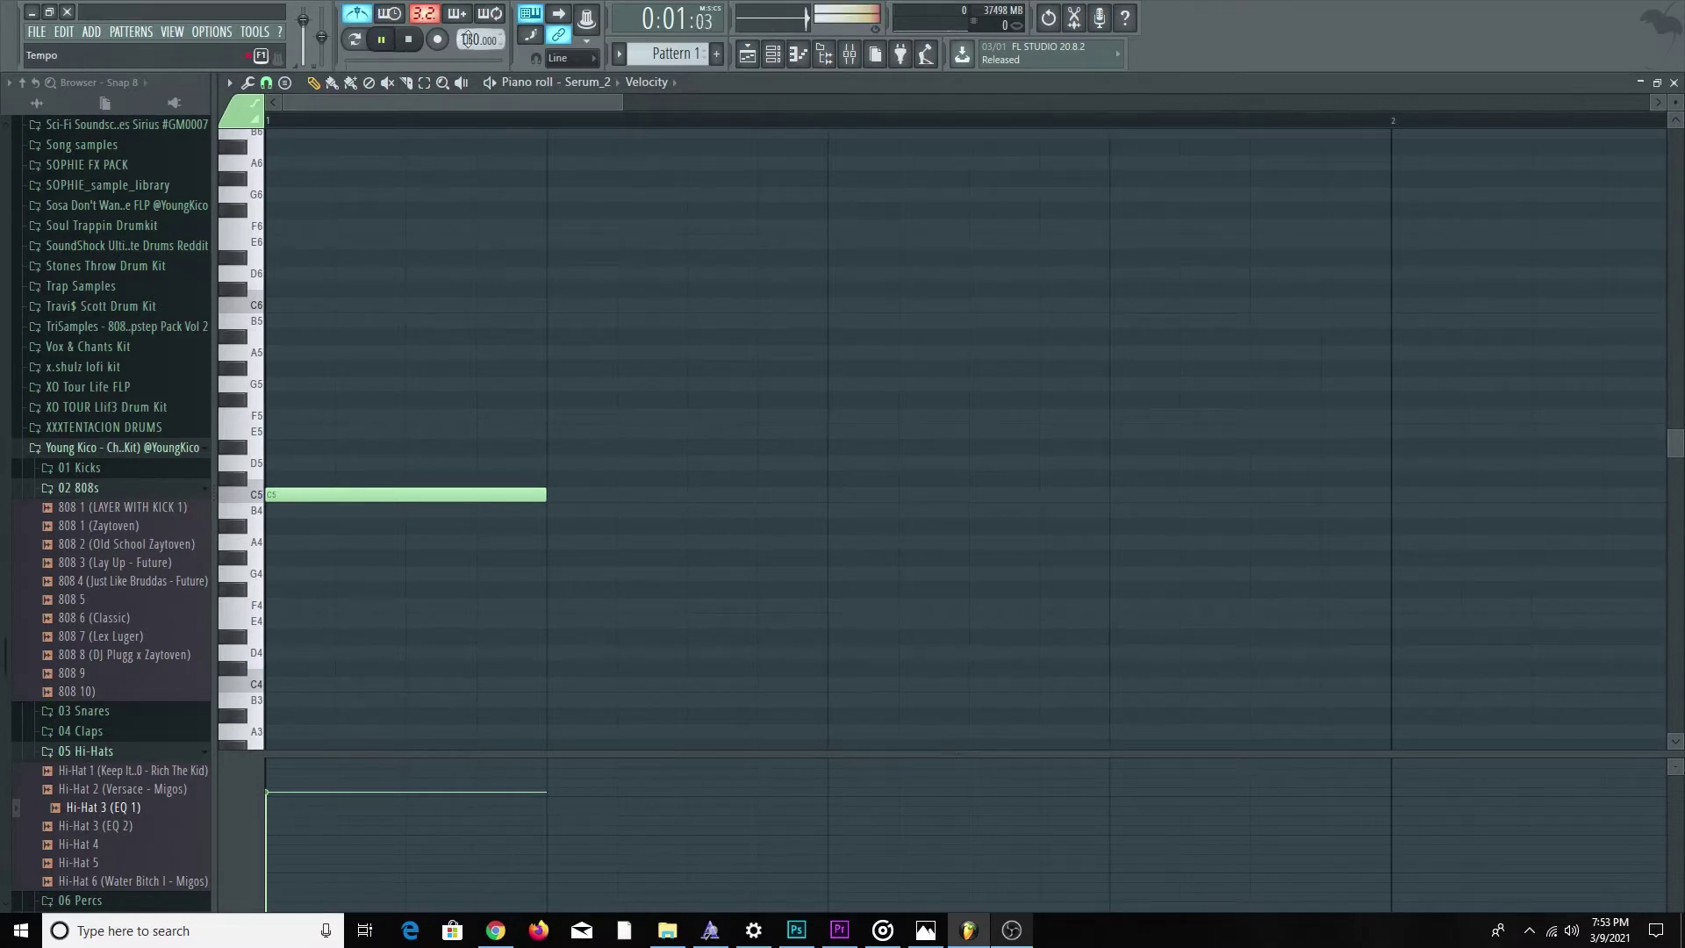
pyautogui.moveTo(468, 39); pyautogui.dragTo(467, 67)
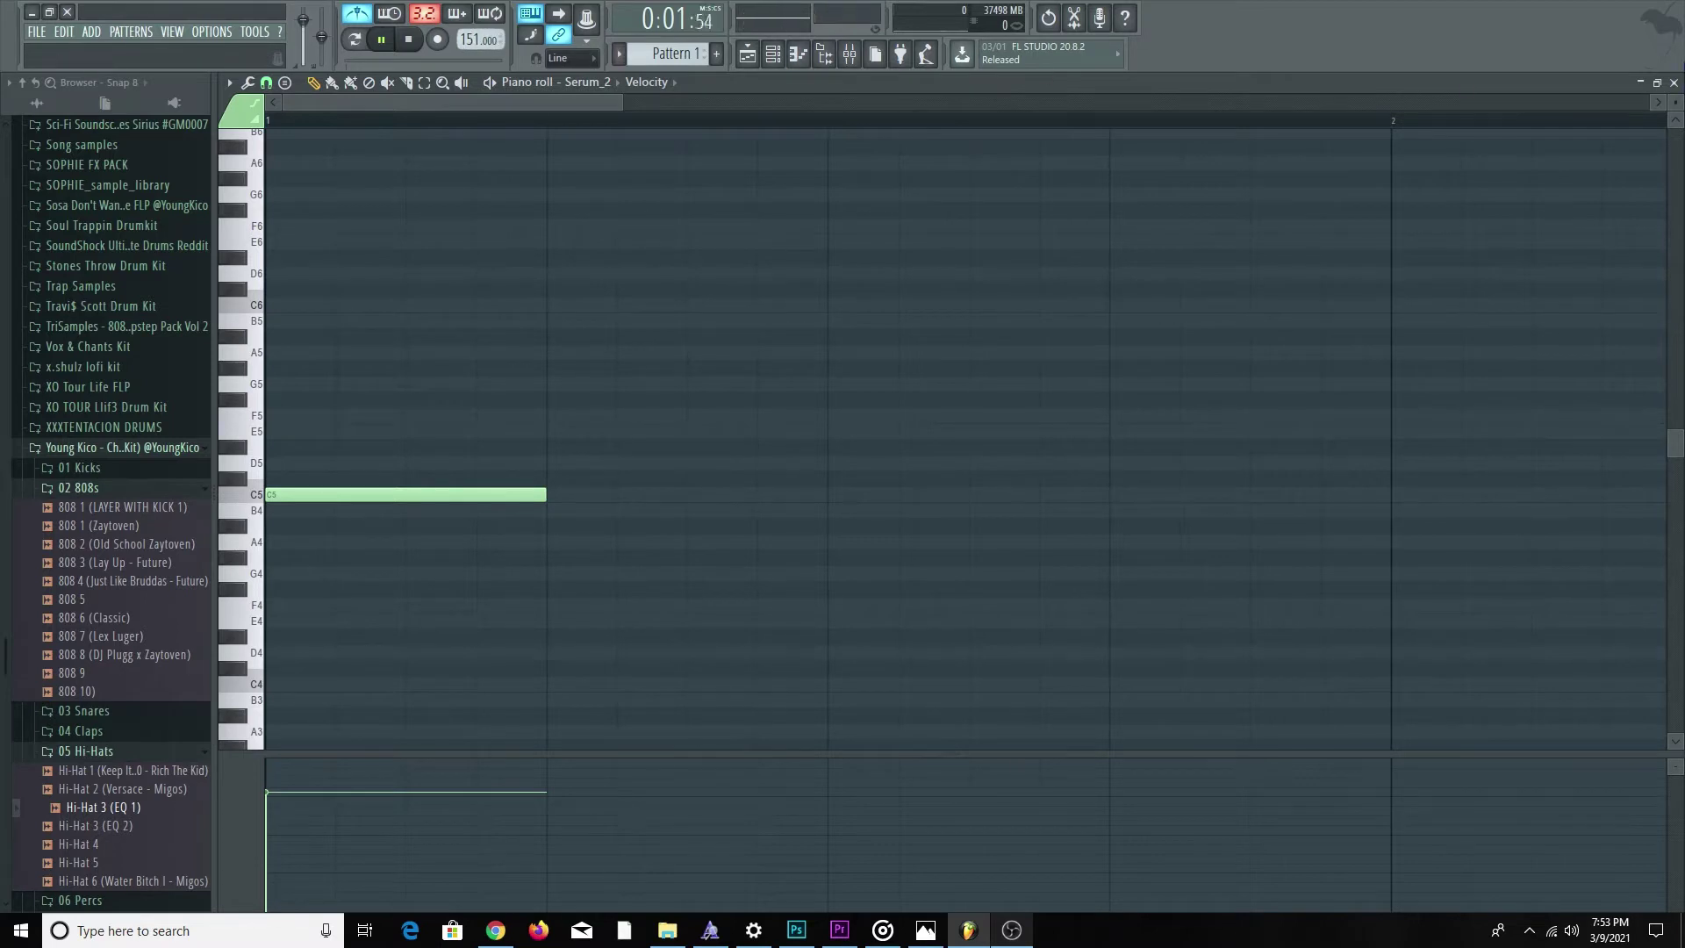
# Stop playback and place Pattern 1 at the start of playlist Track 1, extending the clip to four bars.
pyautogui.click(1673, 83)
pyautogui.press('space')
pyautogui.click(345, 149)
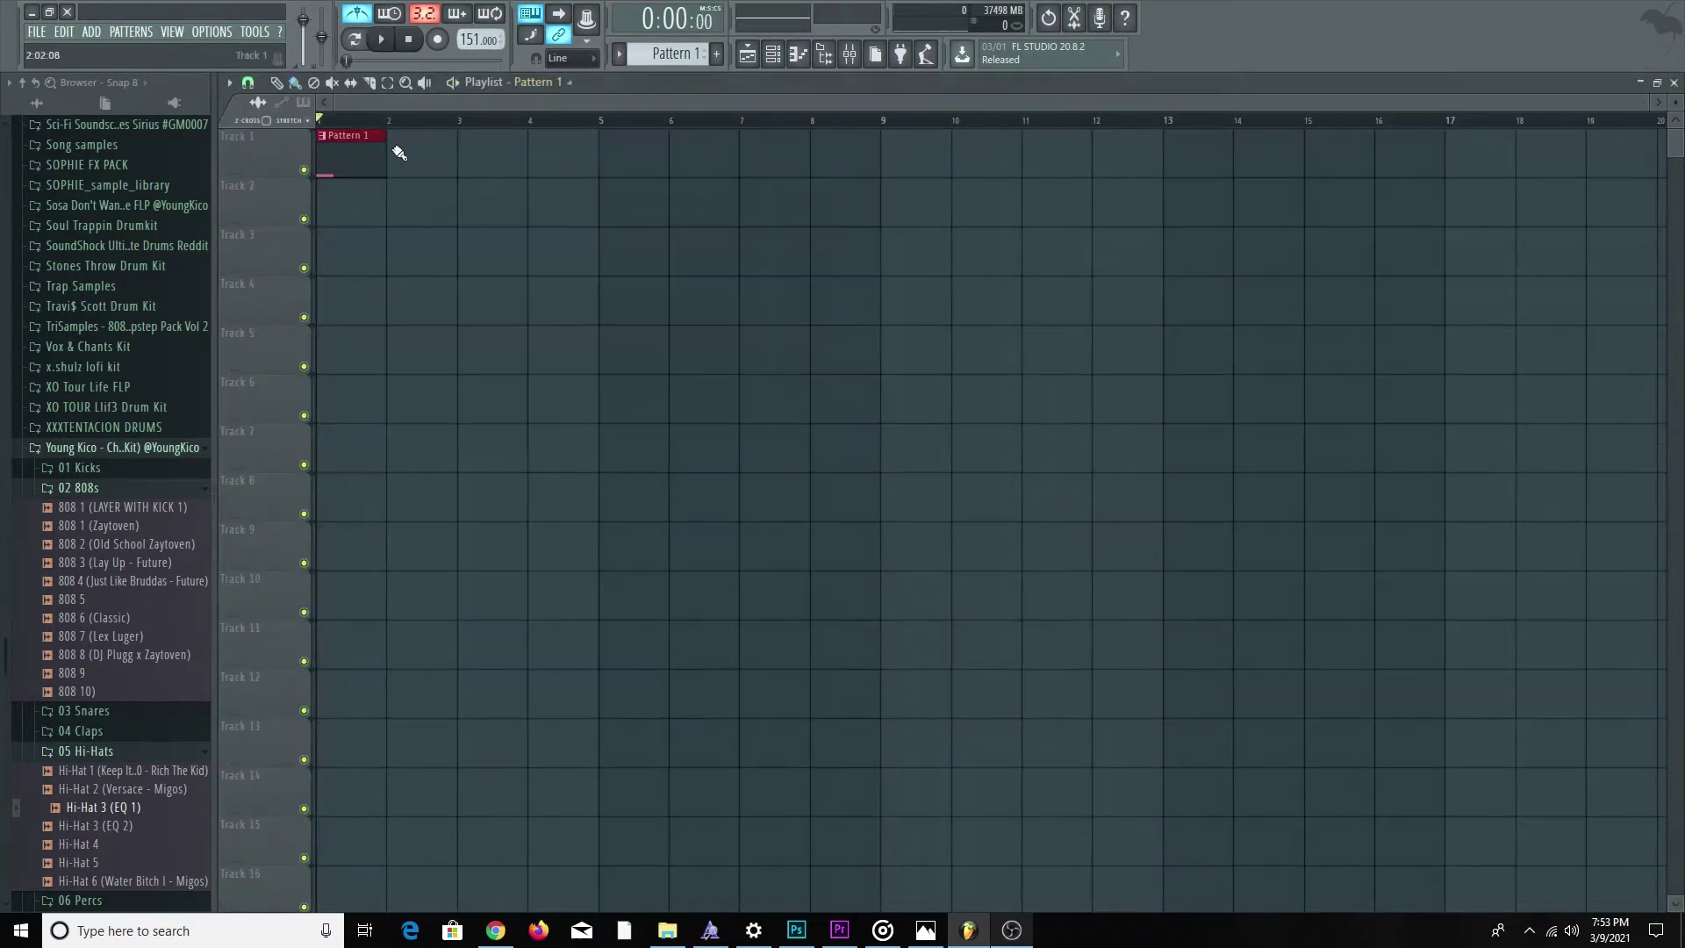
pyautogui.moveTo(385, 147); pyautogui.dragTo(624, 150)
# Reopen the Serum_2 piano roll, change its snap setting and start pattern playback.
pyautogui.press('F6')
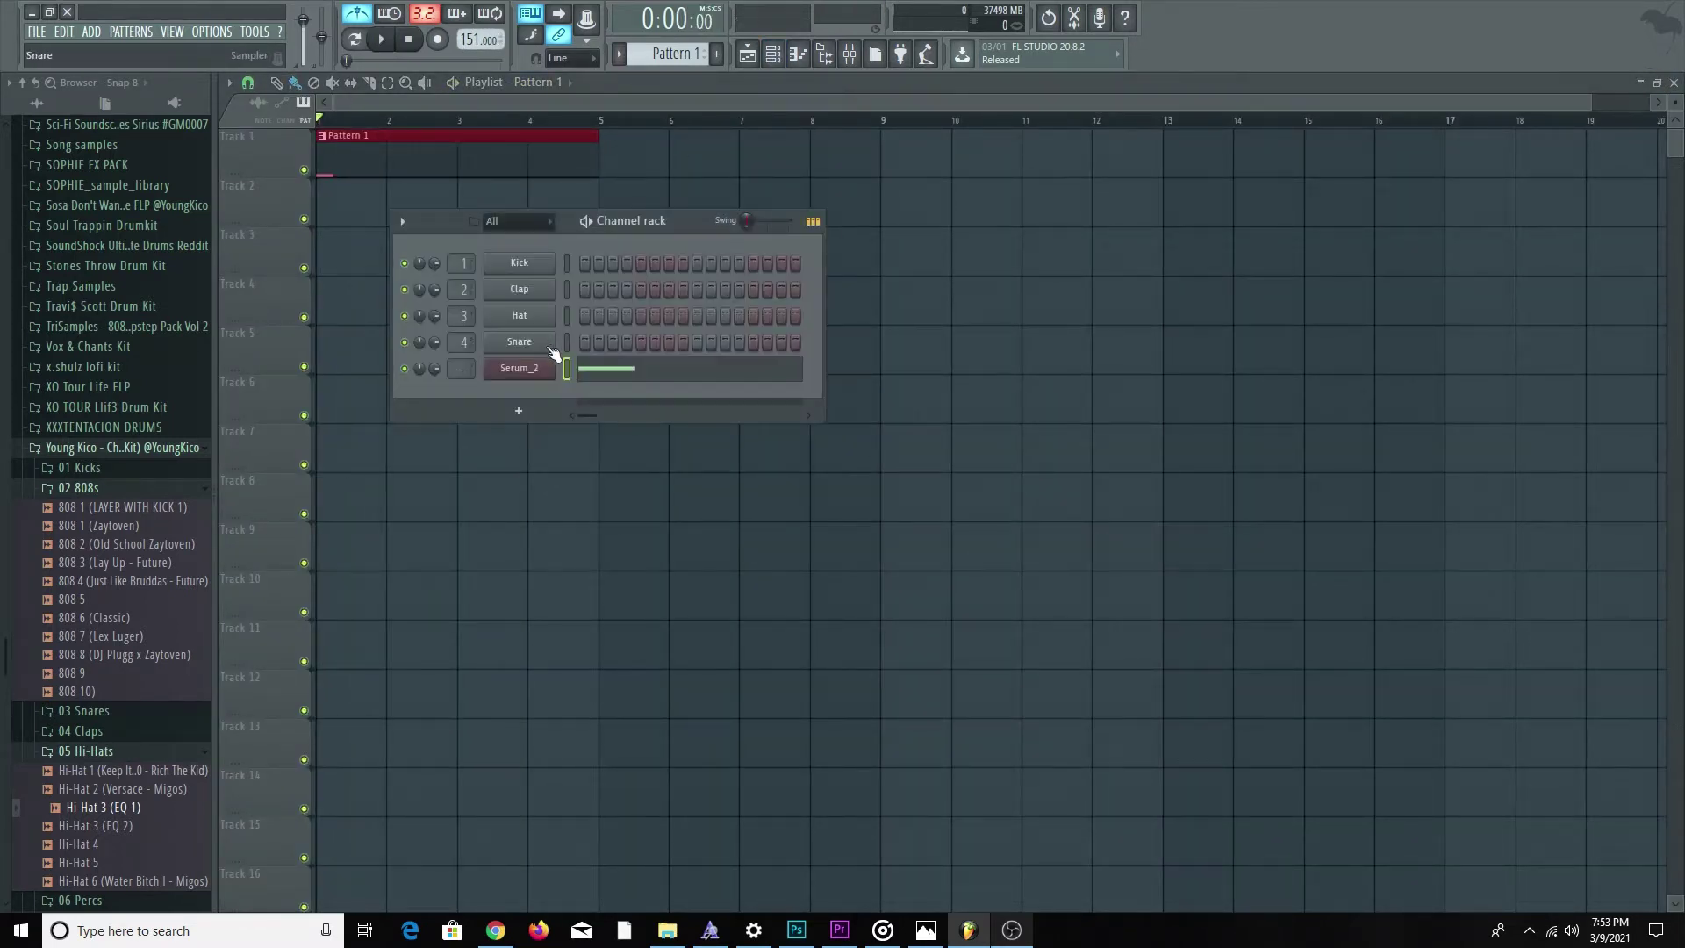
pyautogui.rightClick(549, 367)
pyautogui.click(586, 369)
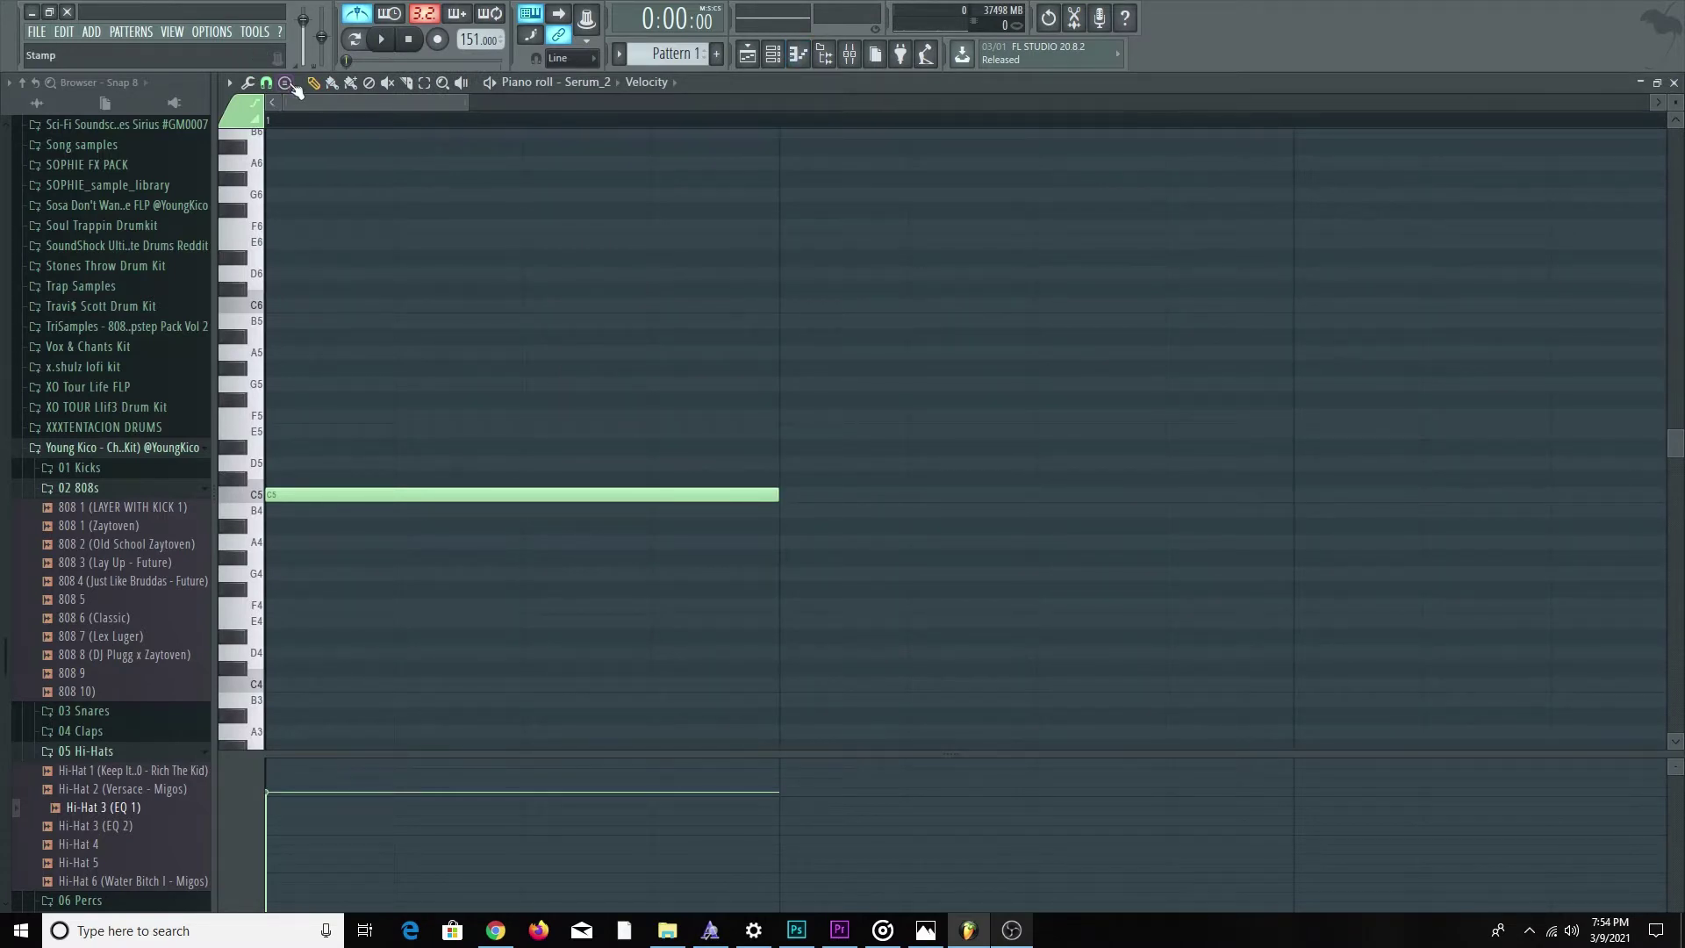
pyautogui.click(266, 83)
pyautogui.click(307, 267)
pyautogui.press('space')
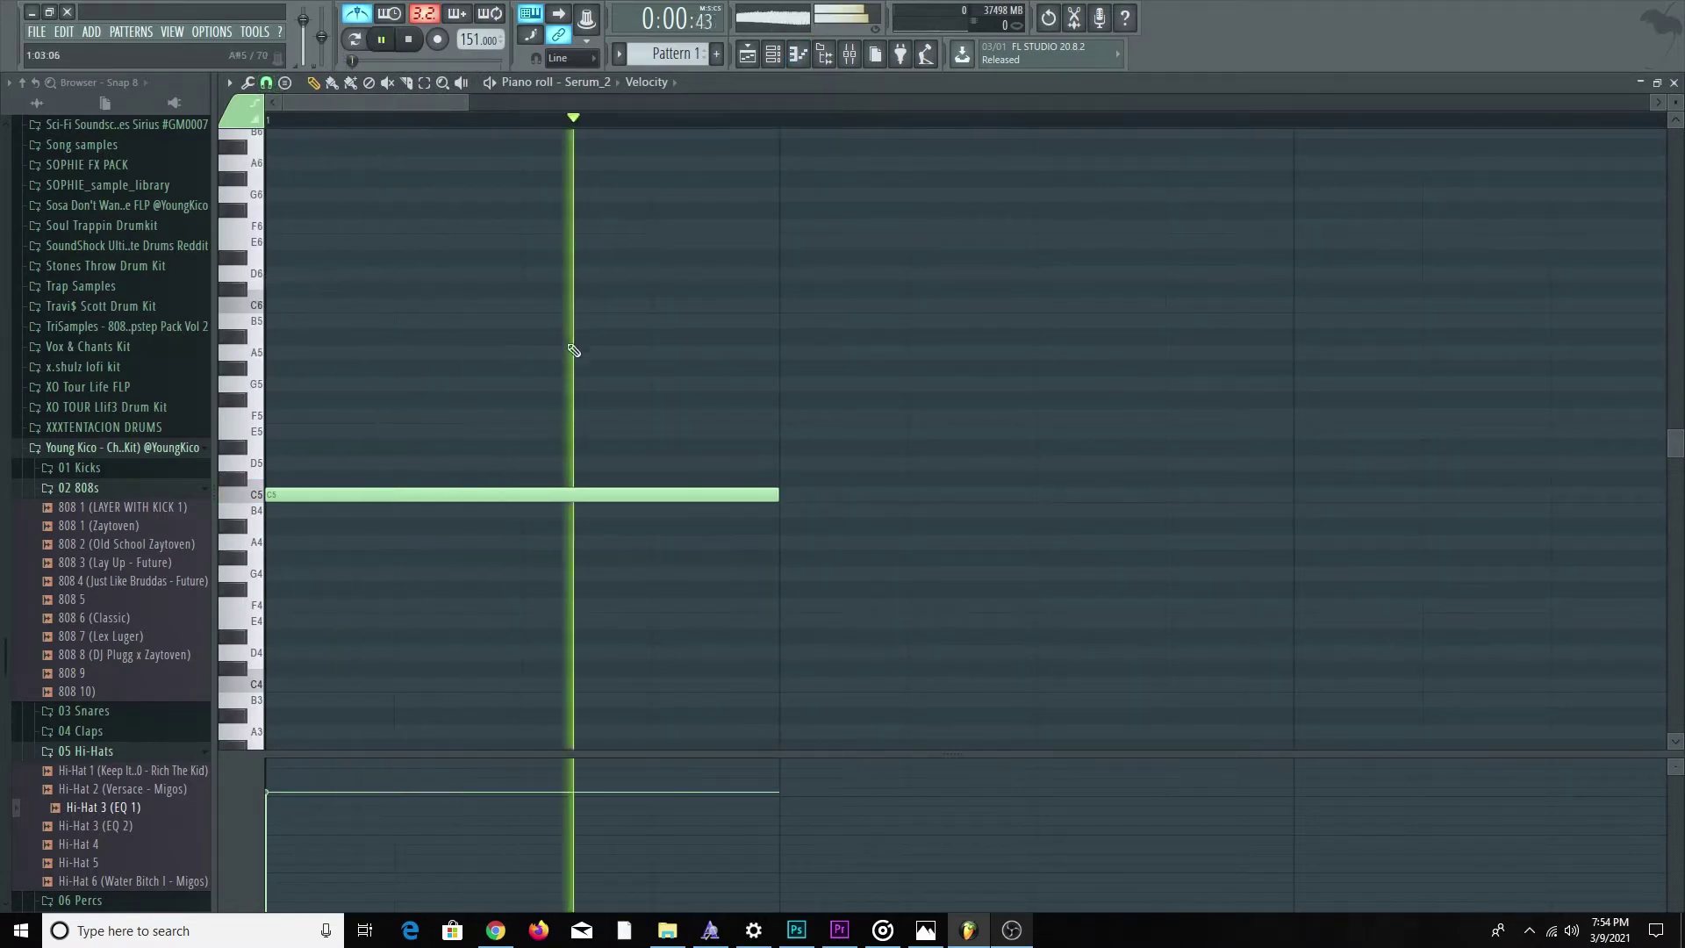
# Add one-beat notes C#5 at step 7 and D#5 at step 13 of bar 1, and G5 at step 3 of bar 2.
pyautogui.scroll(-2, 639, 402)
pyautogui.click(768, 480)
pyautogui.rightClick(778, 477)
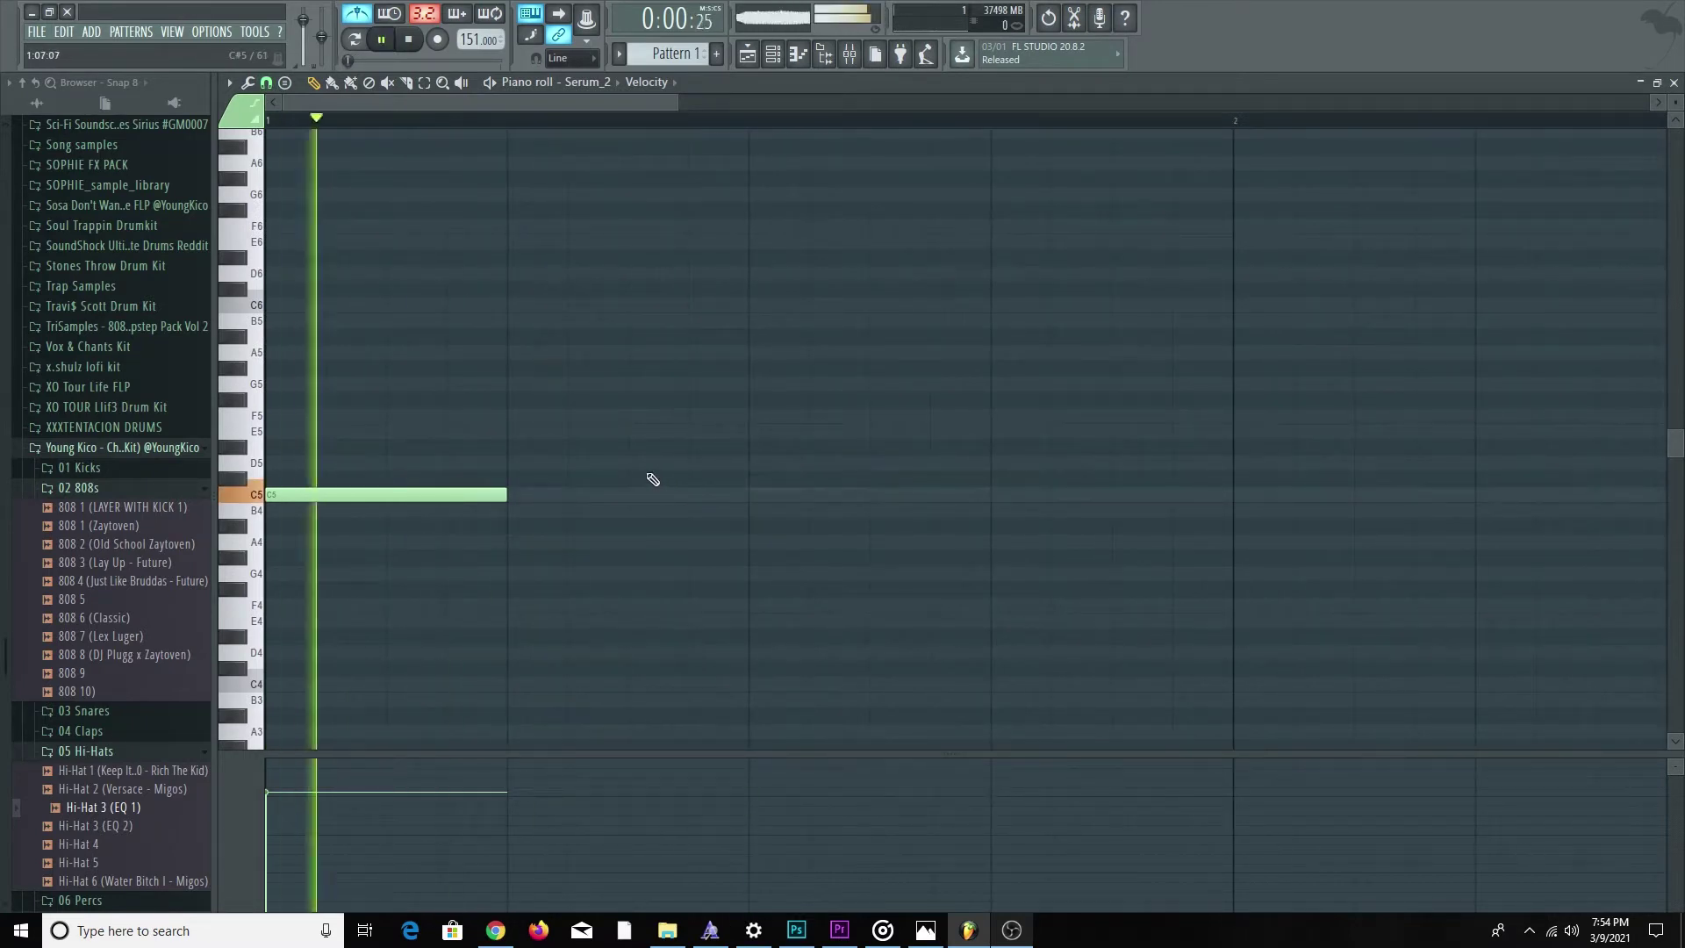
pyautogui.click(635, 479)
pyautogui.scroll(-1, 691, 499)
pyautogui.scroll(-1, 693, 502)
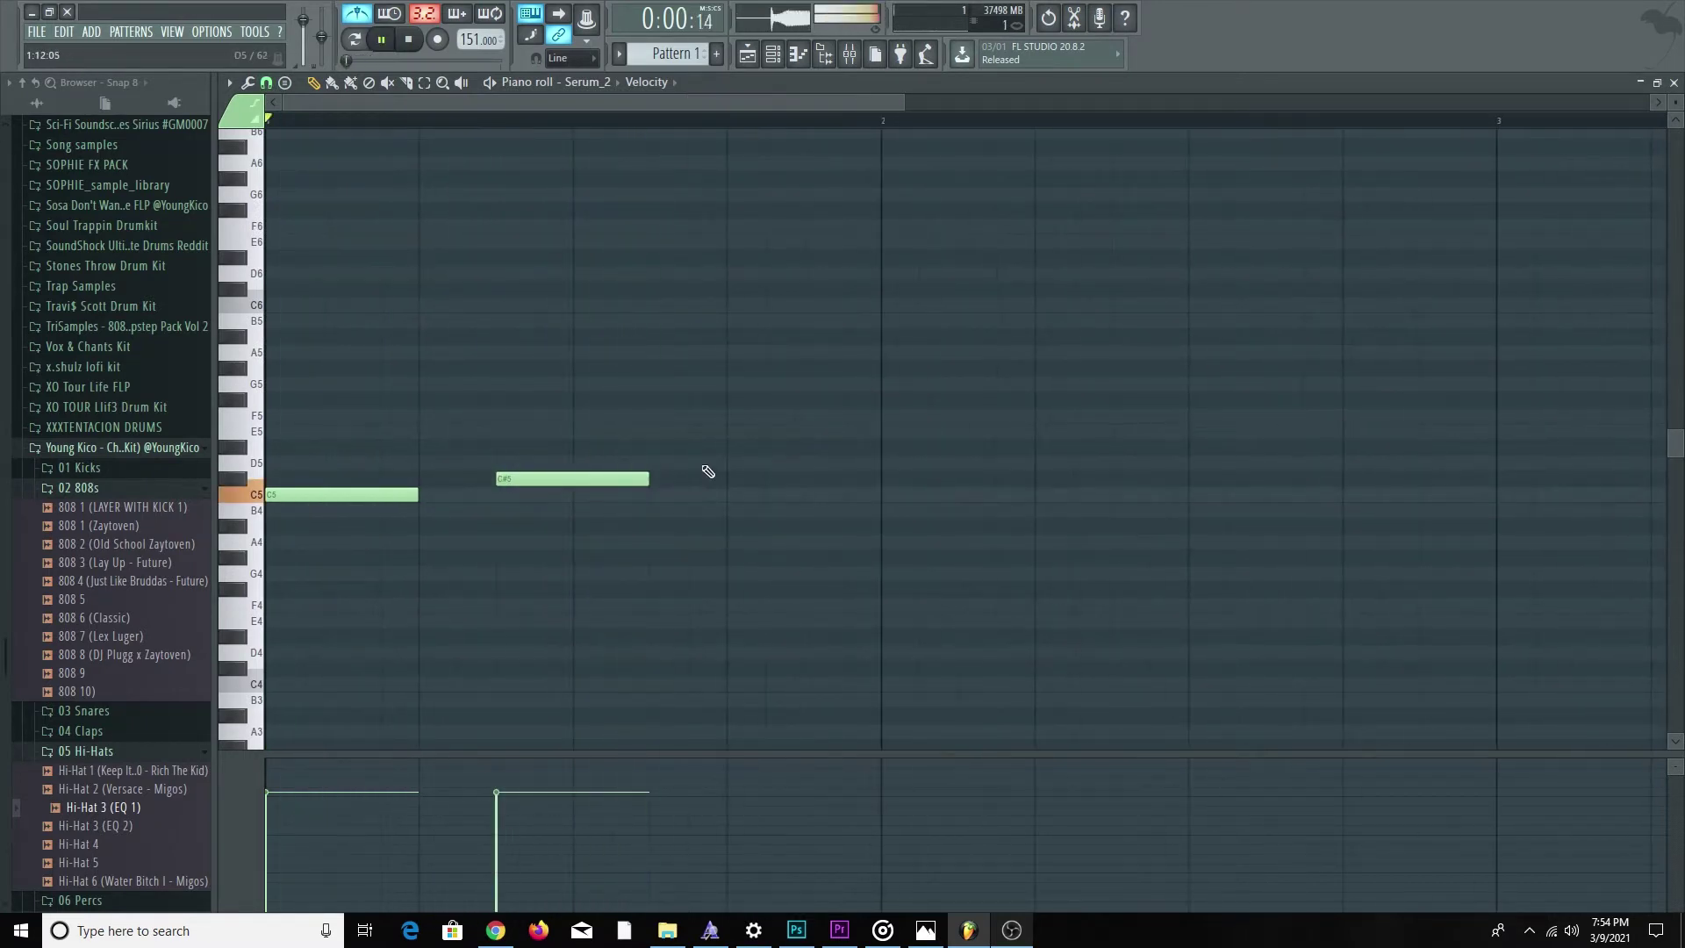
pyautogui.click(733, 446)
pyautogui.scroll(-2, 755, 454)
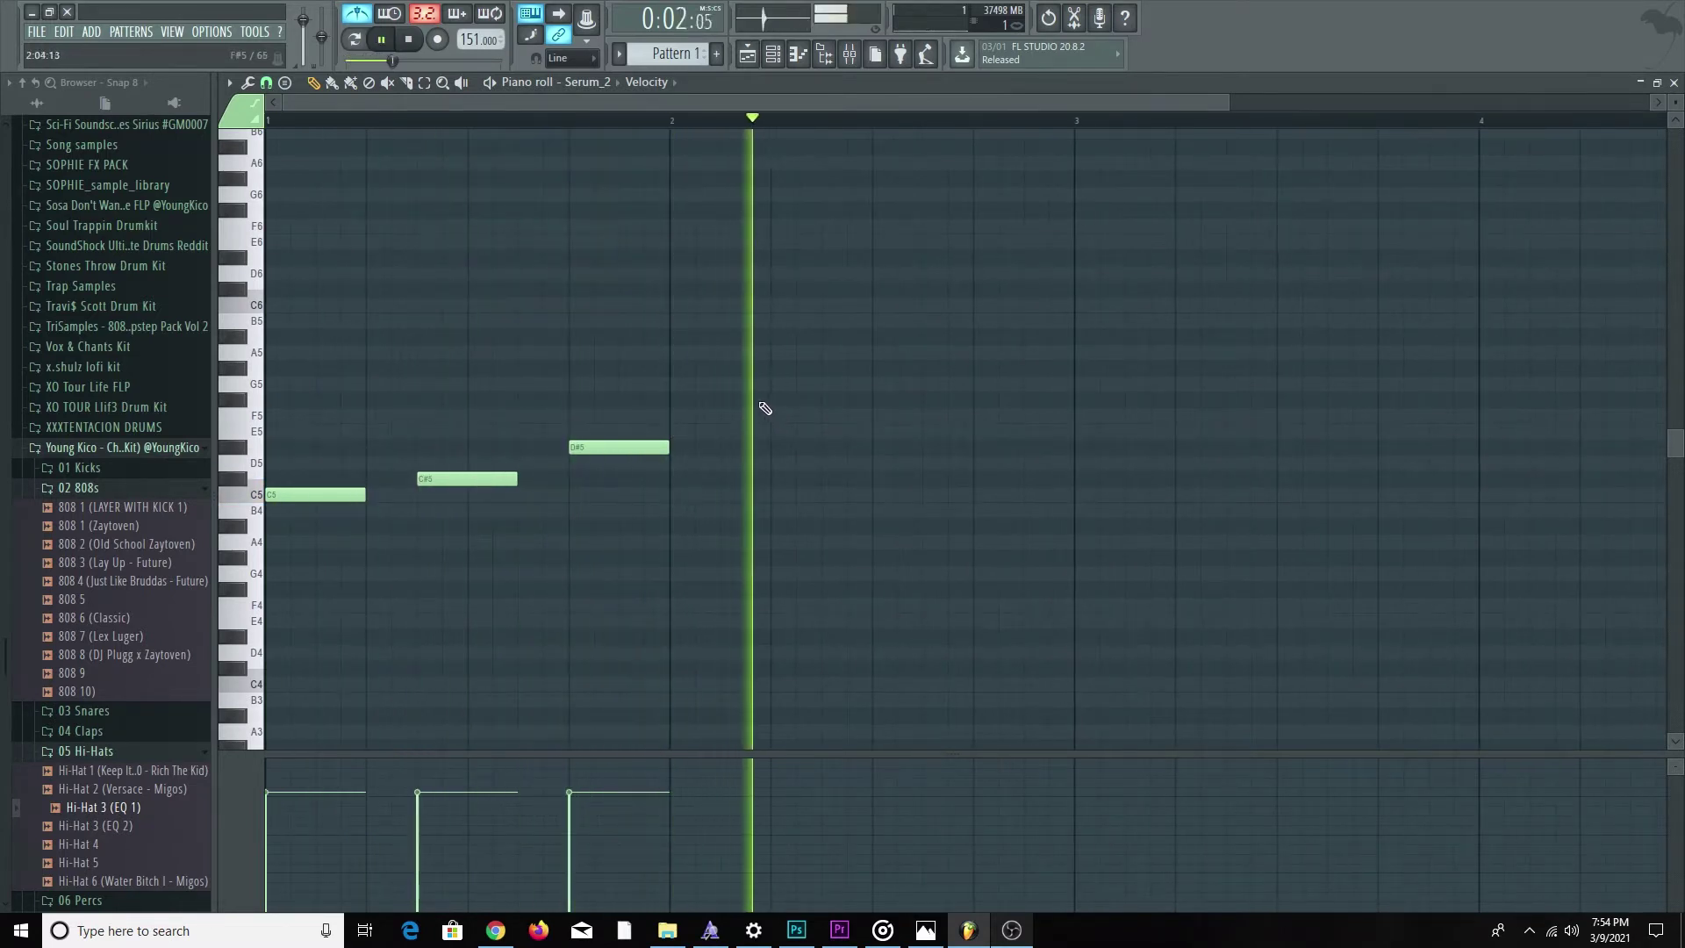
pyautogui.click(723, 383)
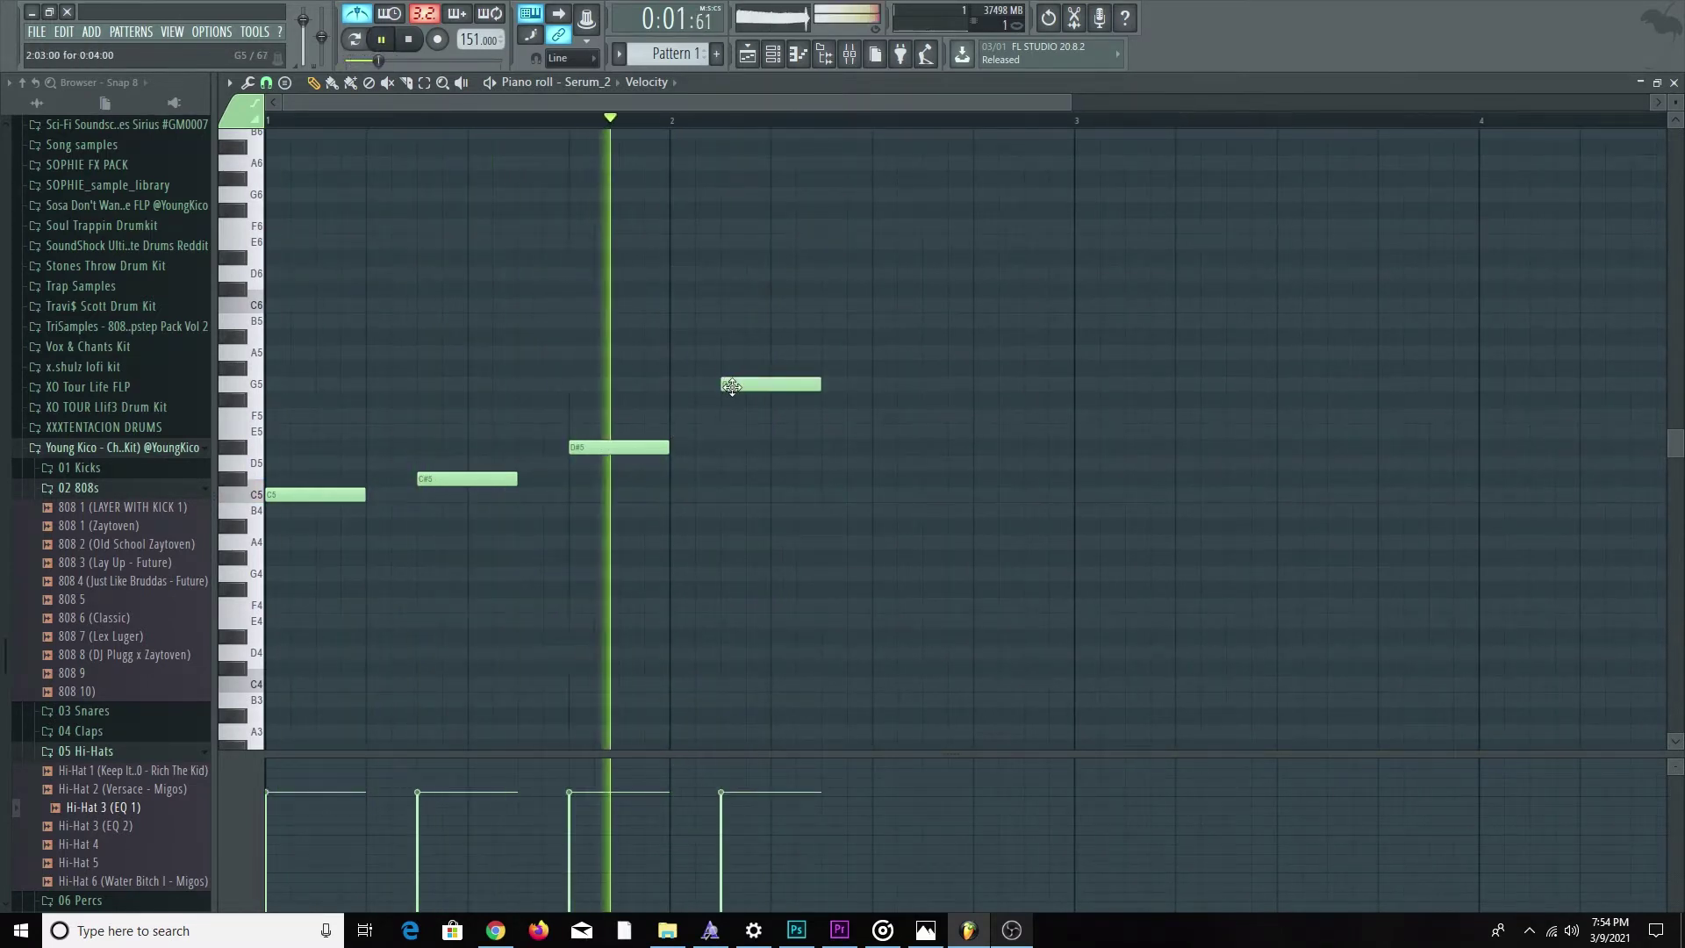
# Duplicate the four-note phrase so the copy starts at bar 3, and clear the selection.
pyautogui.scroll(-1, 794, 421)
pyautogui.scroll(-1, 797, 422)
pyautogui.press('space')
pyautogui.press('space')
pyautogui.moveTo(781, 484); pyautogui.dragTo(281, 320)
pyautogui.click(694, 496)
pyautogui.rightClick(694, 495)
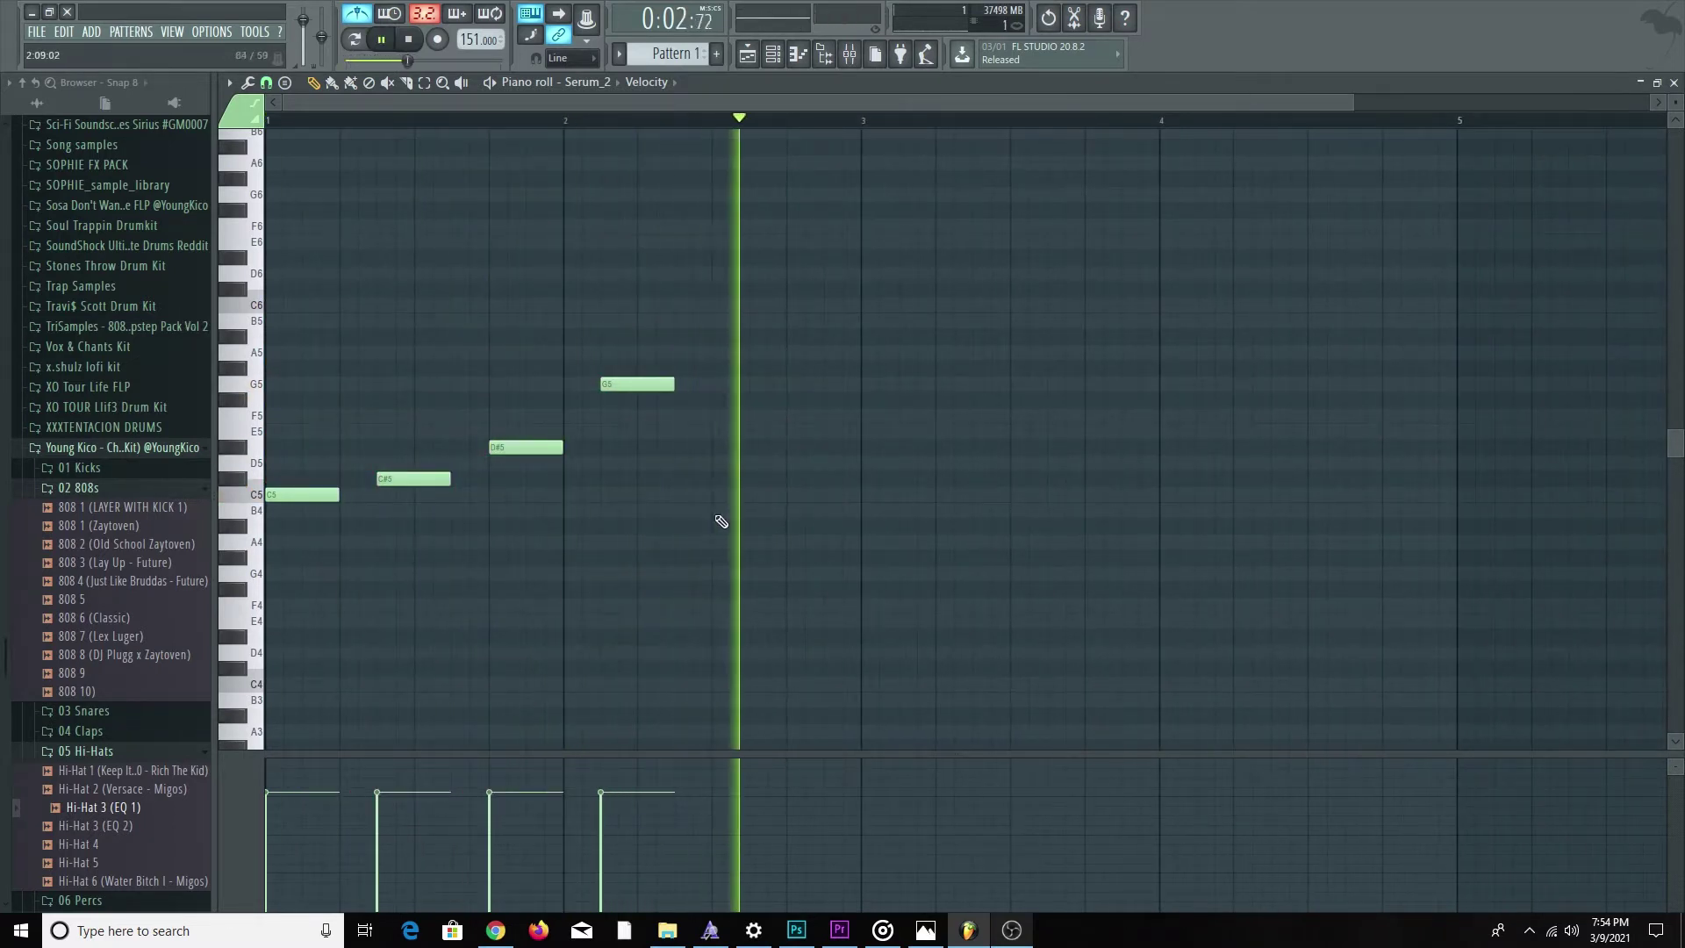
pyautogui.hotkey('ctrl', 'a')
pyautogui.moveTo(304, 497); pyautogui.dragTo(901, 496)
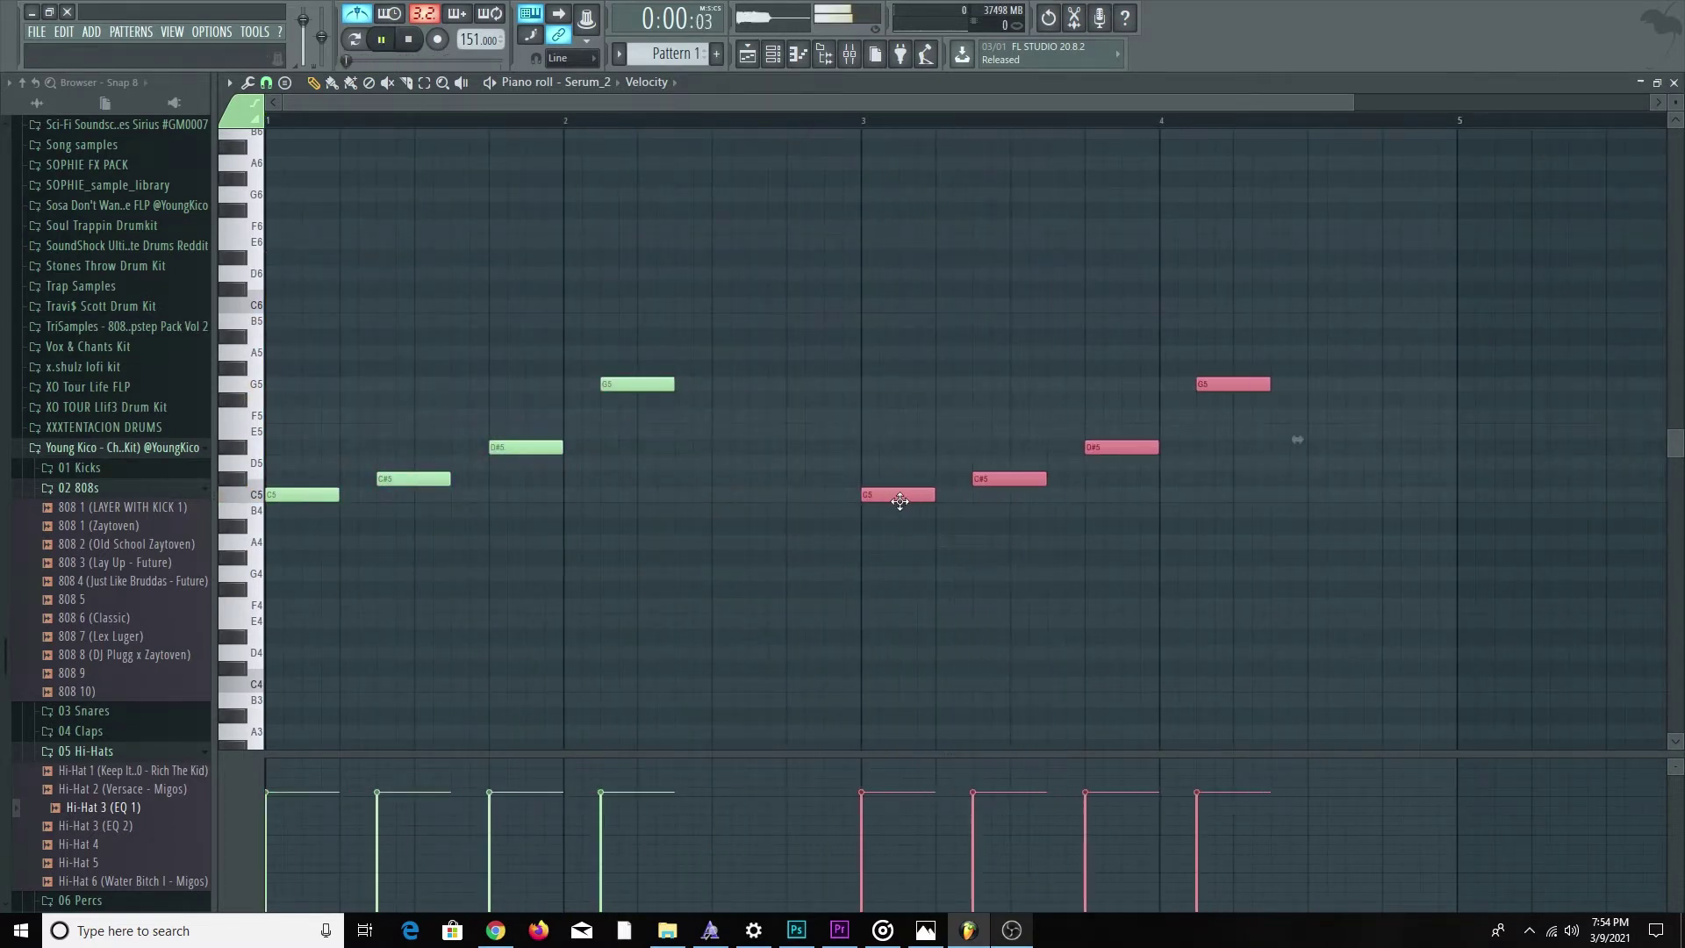
pyautogui.scroll(-2, 895, 544)
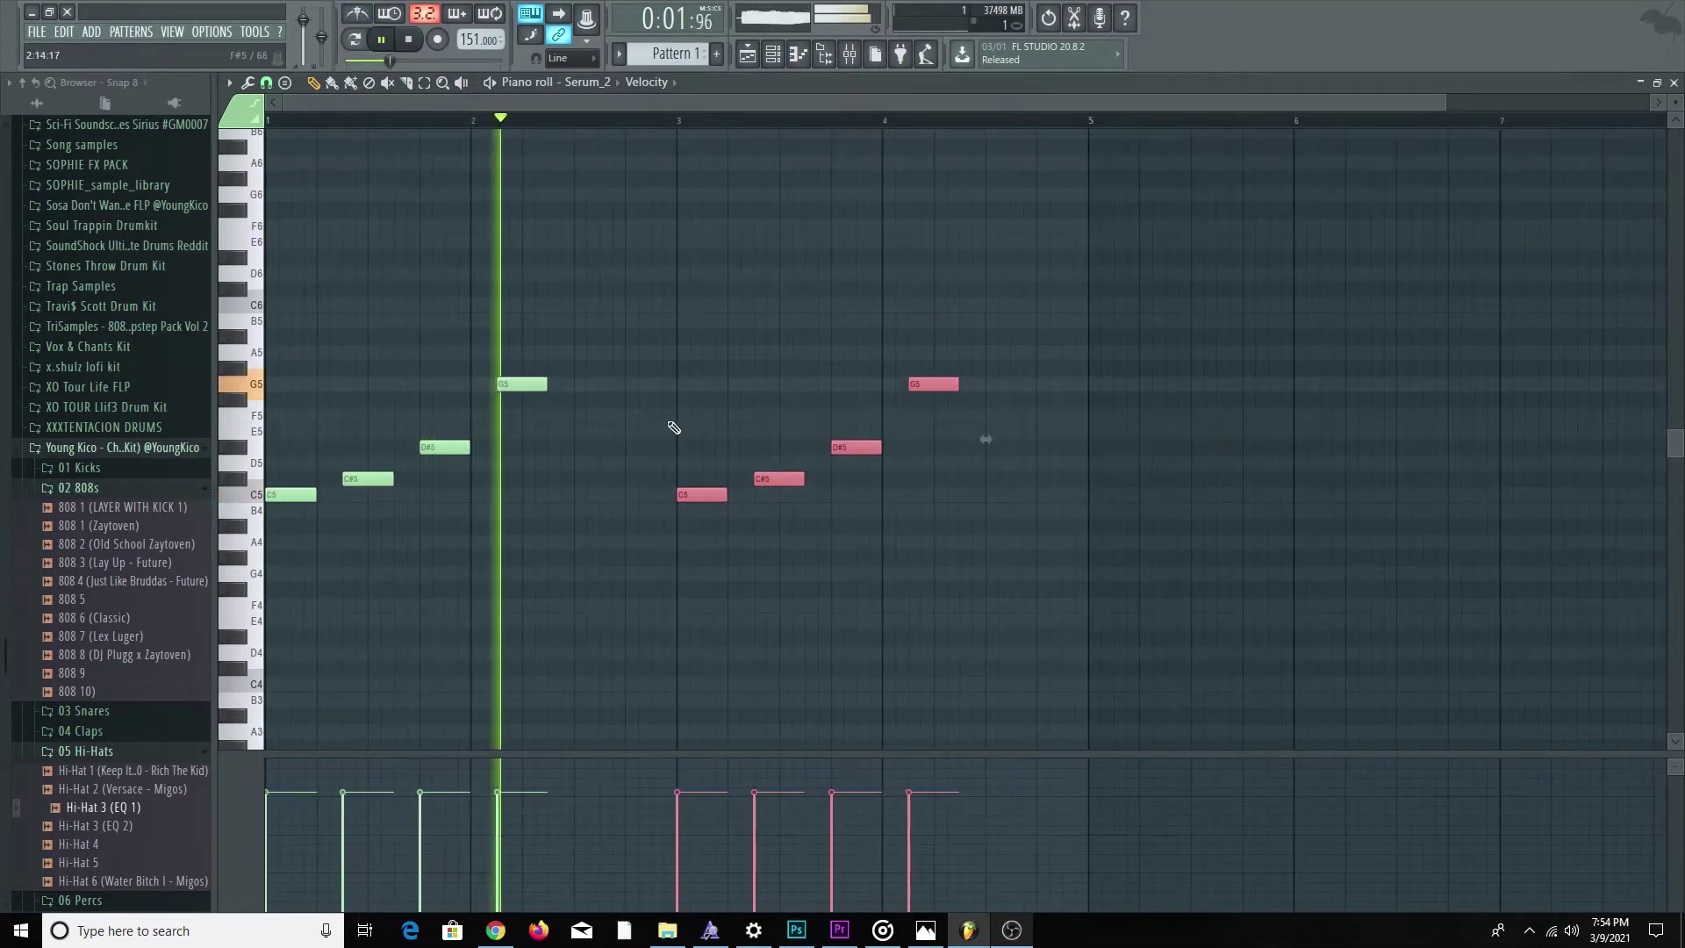
pyautogui.click(906, 569)
# Add a descending run of one-step notes C5, A#4, G#4, G4 and F4 on steps 7 to 11 of bar 4.
pyautogui.scroll(3, 939, 477)
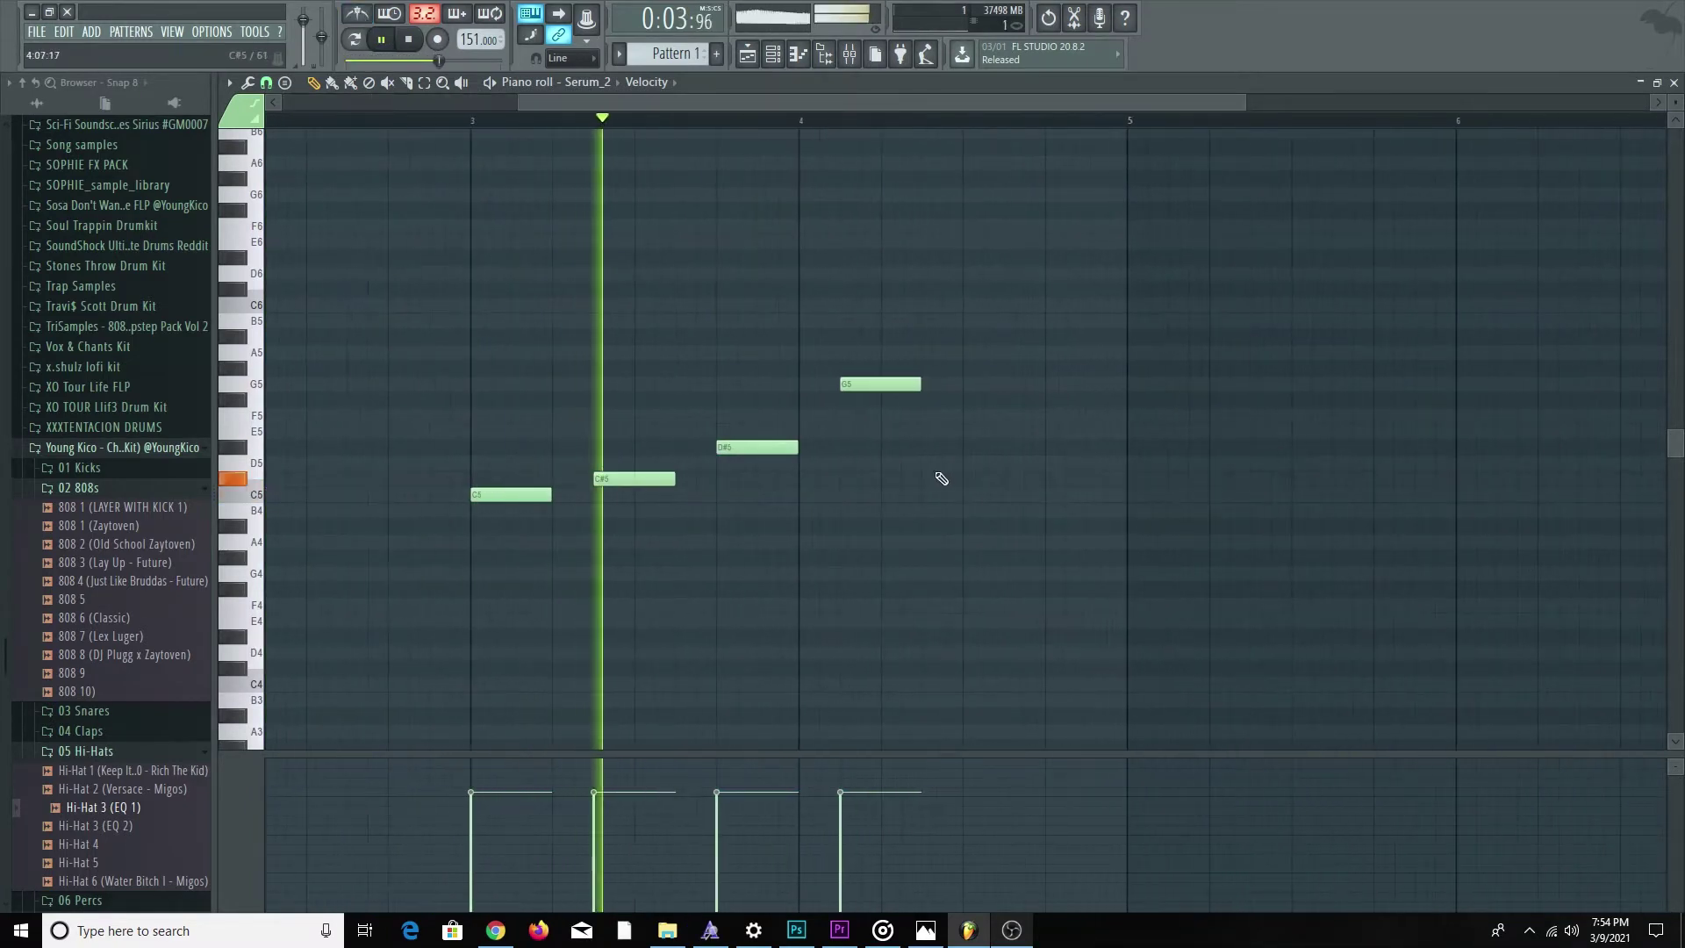
pyautogui.click(988, 497)
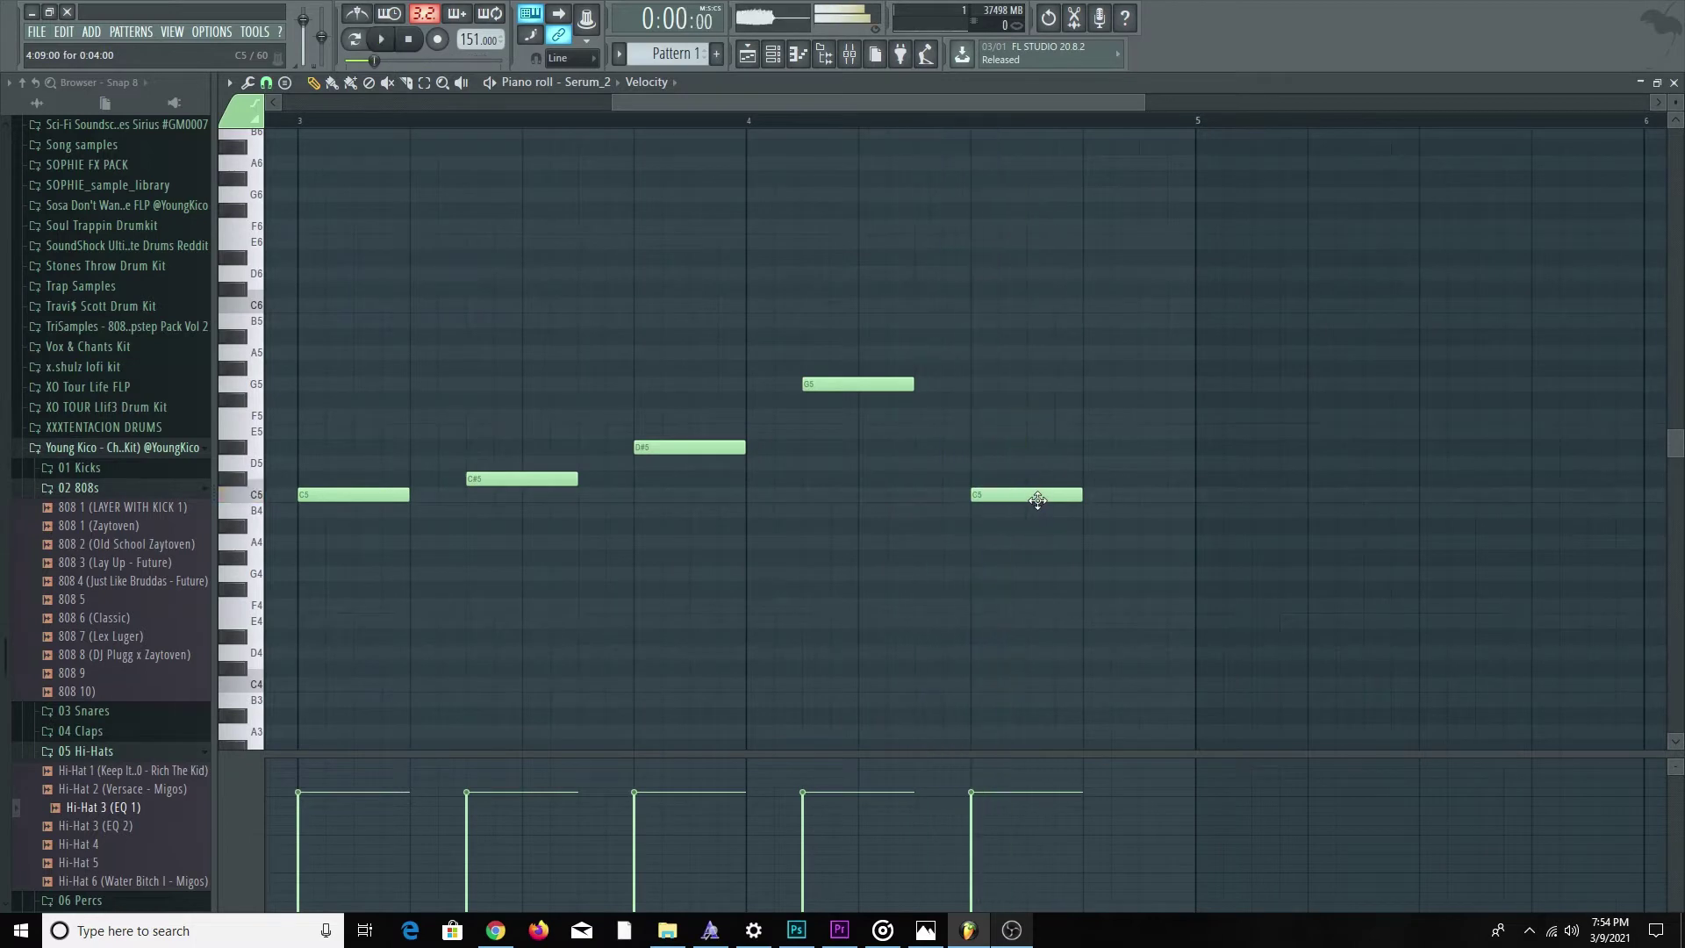
pyautogui.moveTo(1038, 498); pyautogui.dragTo(949, 497)
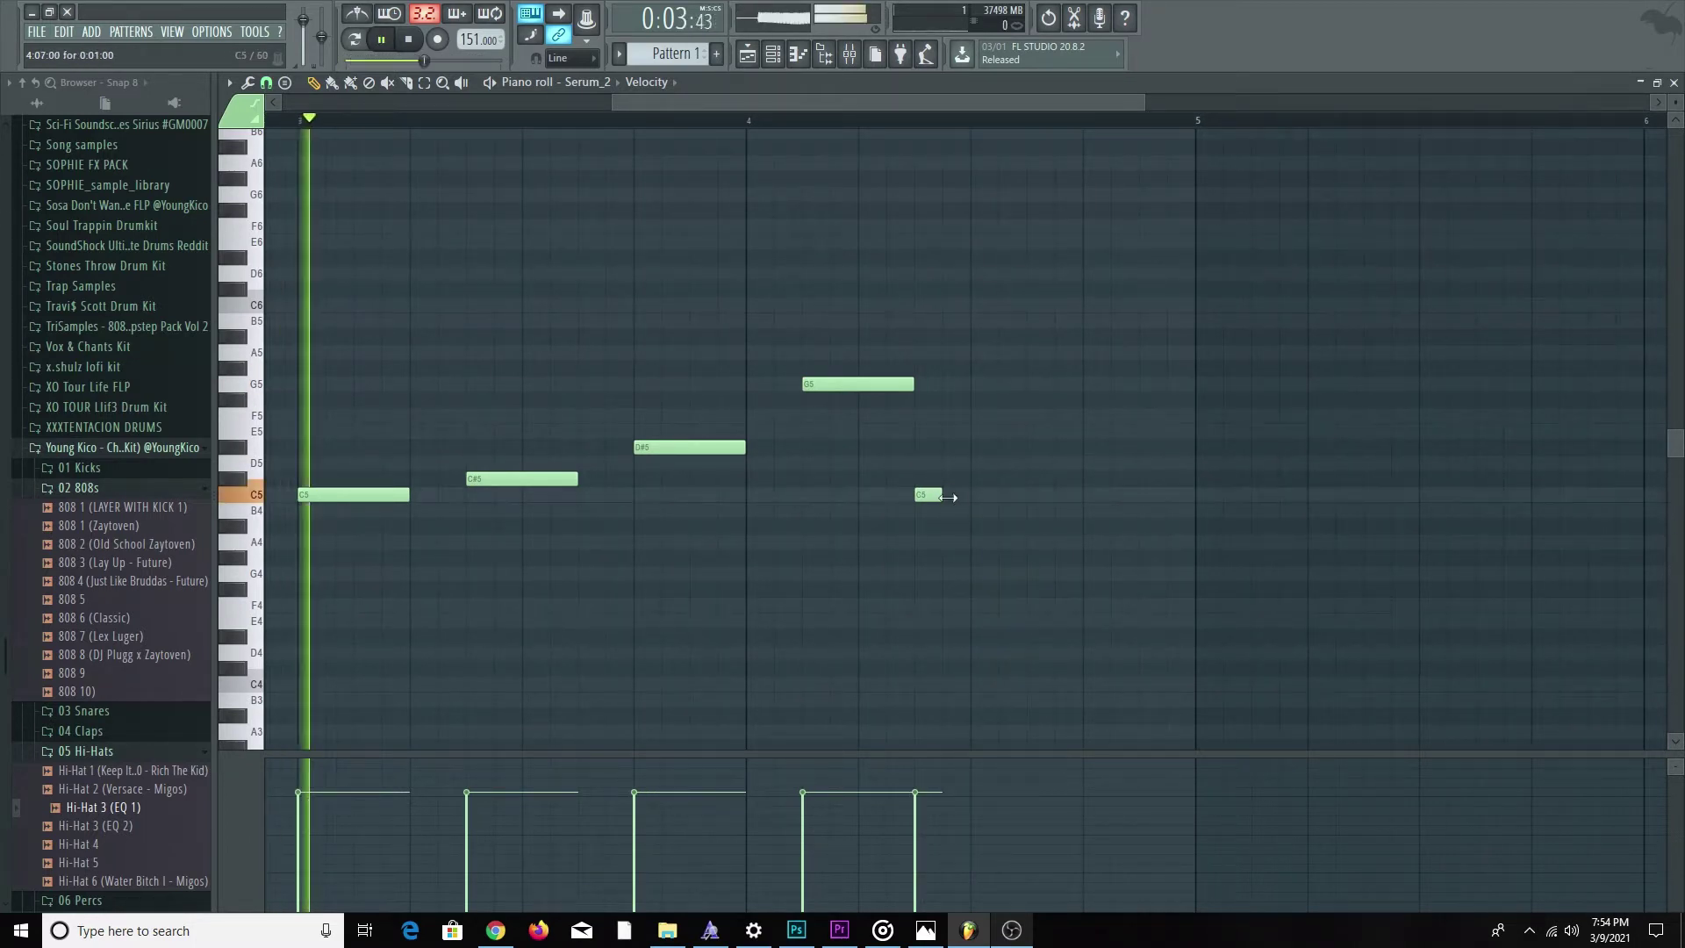
pyautogui.click(952, 526)
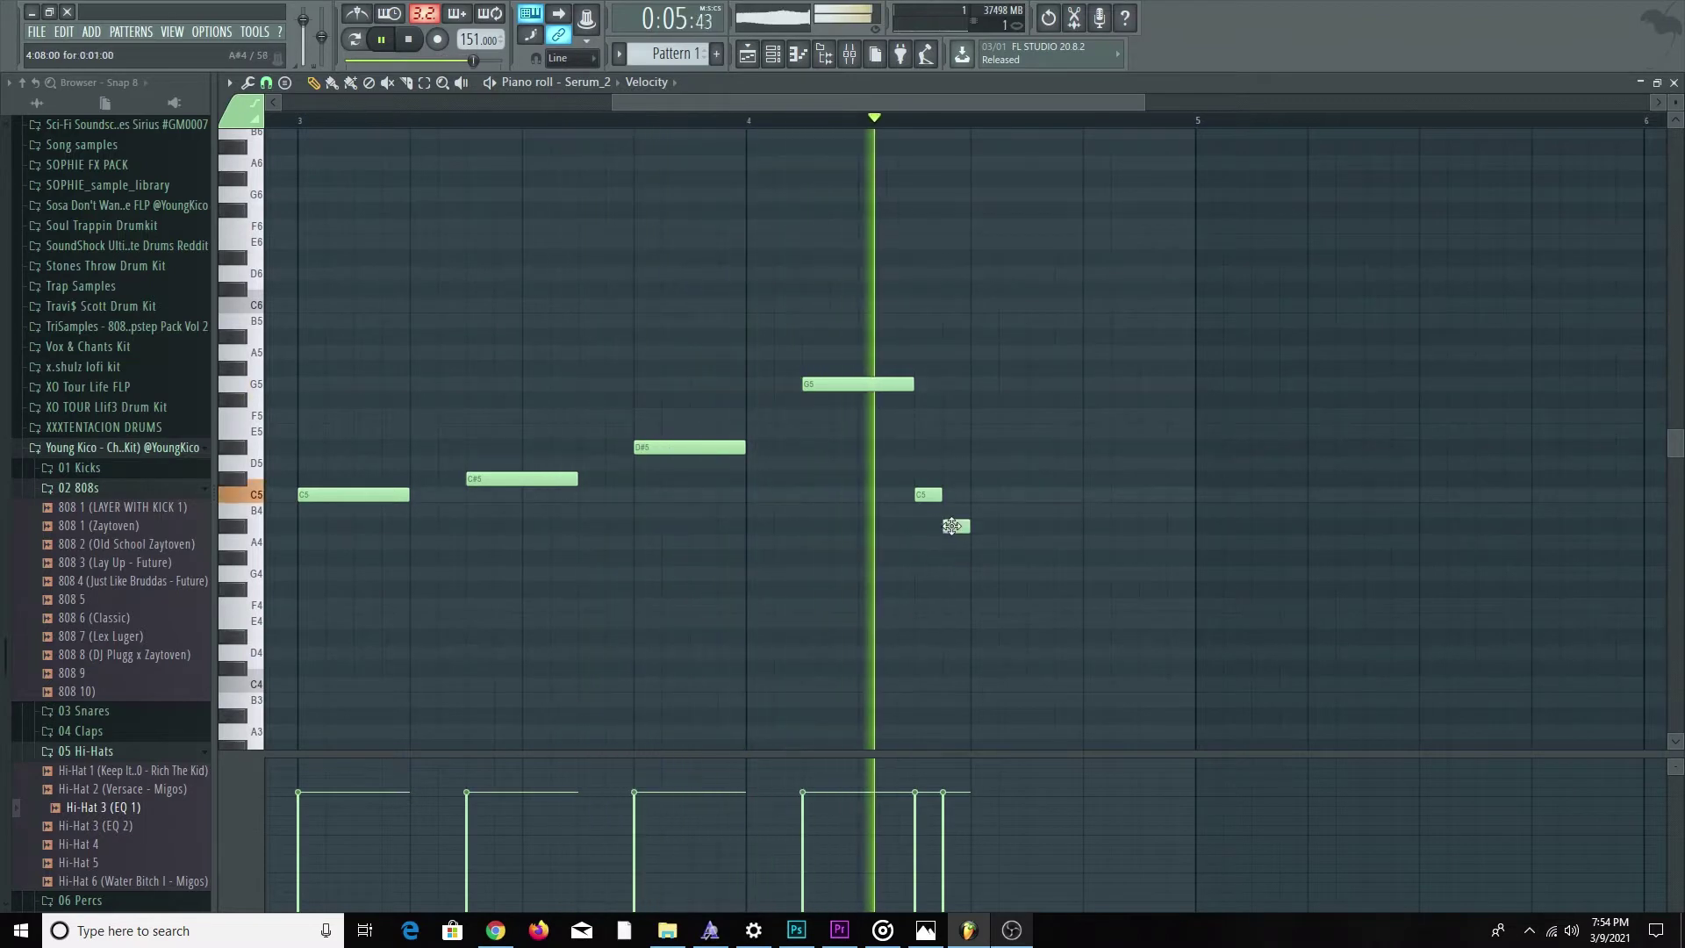
pyautogui.click(974, 557)
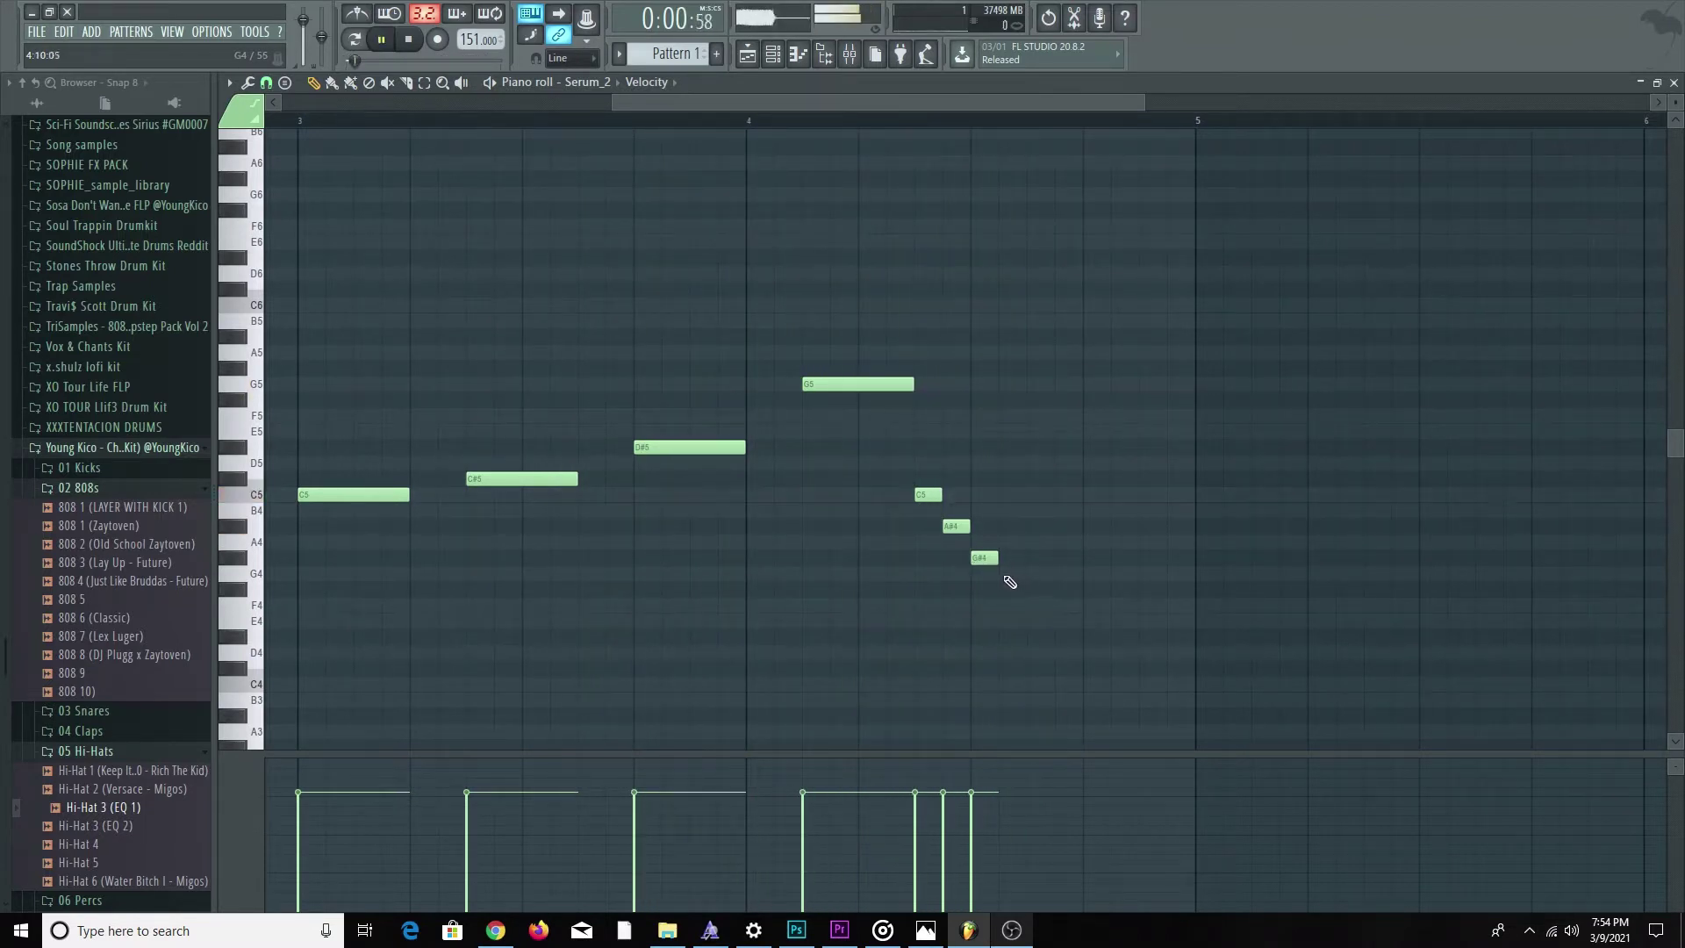
pyautogui.click(1009, 574)
pyautogui.click(1041, 605)
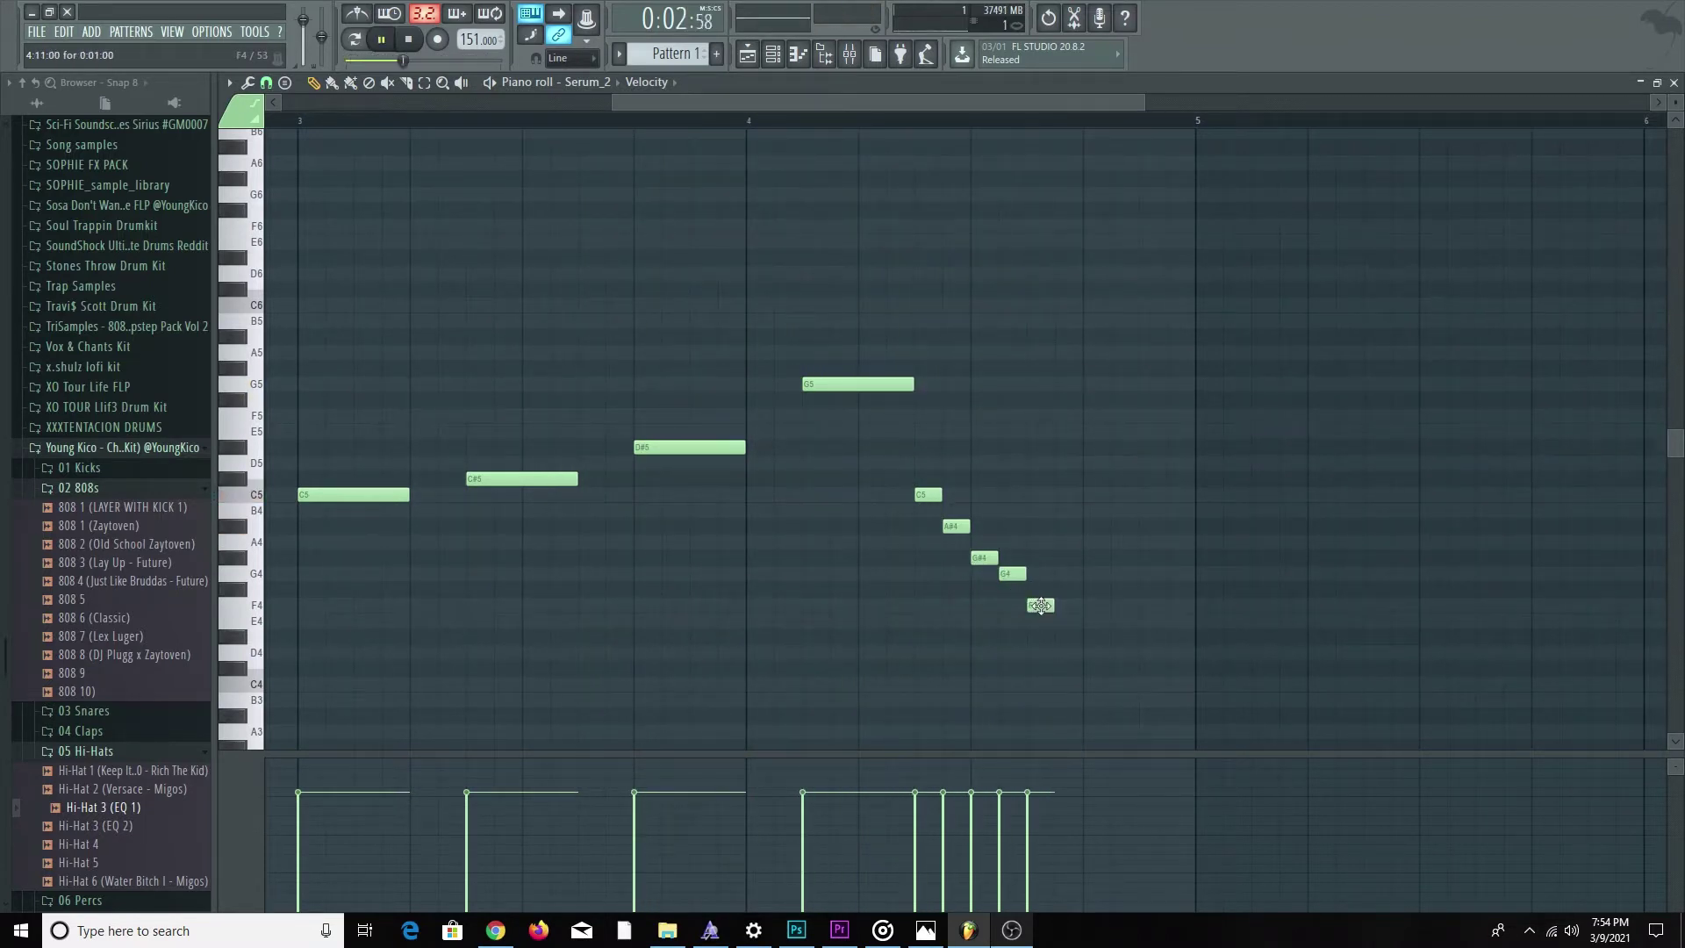
# Lengthen the final F4 note to six steps, up to the end of bar 4, and stop playback.
pyautogui.moveTo(1079, 609); pyautogui.dragTo(1195, 618)
pyautogui.scroll(-3, 1211, 676)
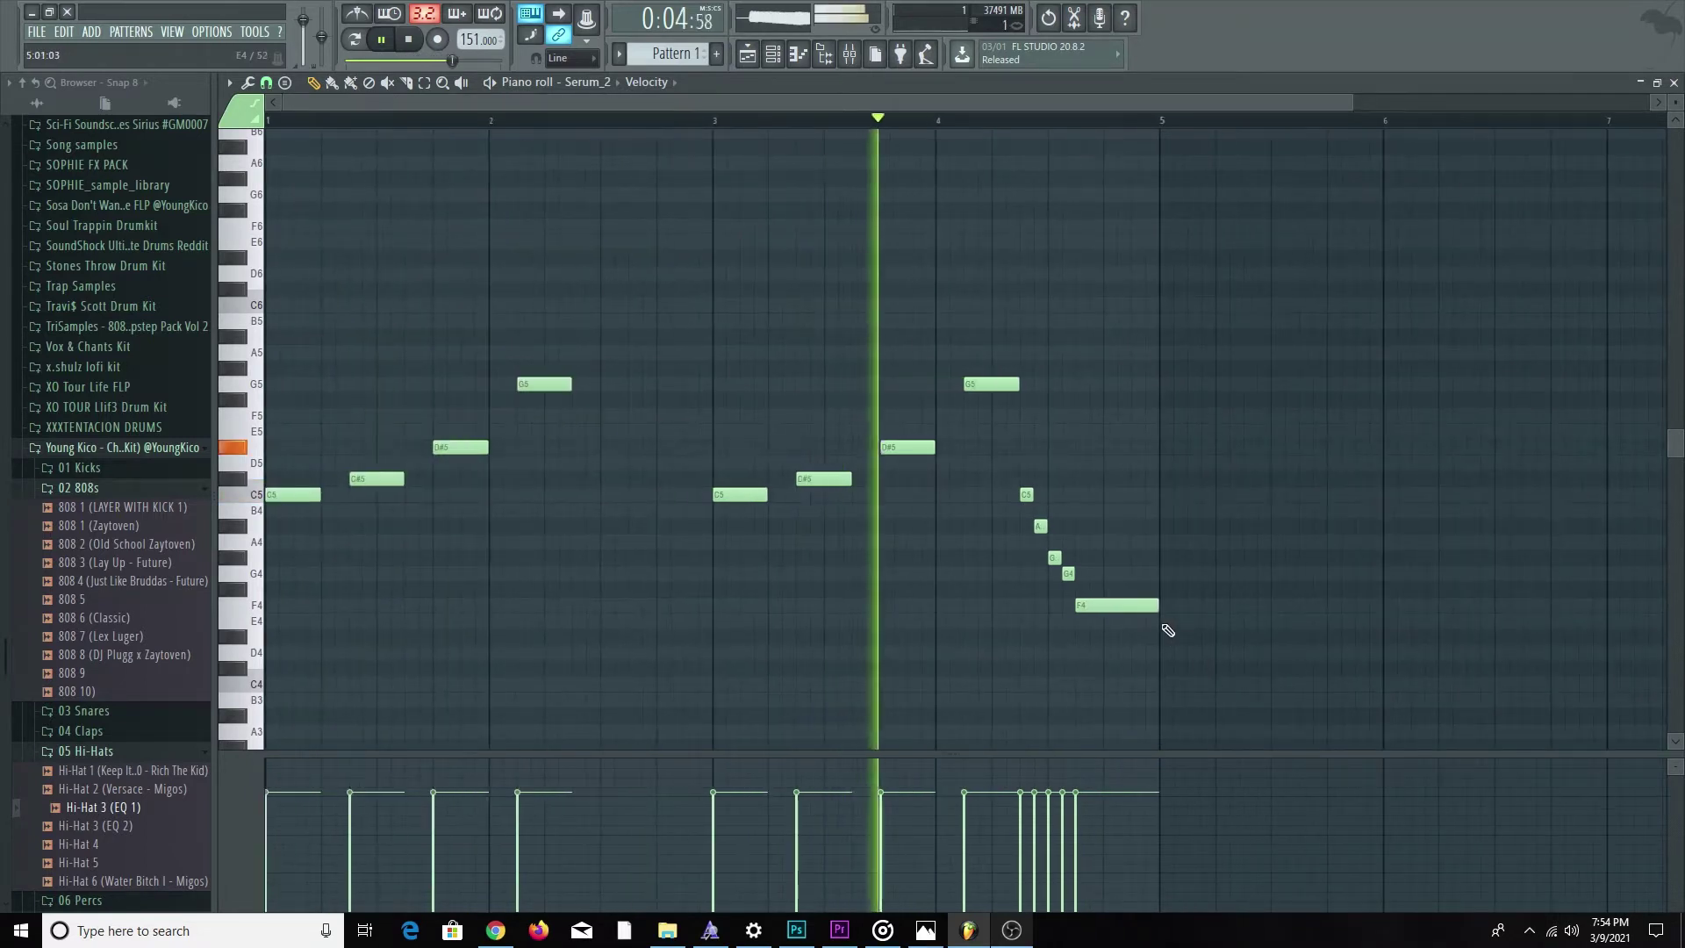
pyautogui.scroll(1, 1167, 630)
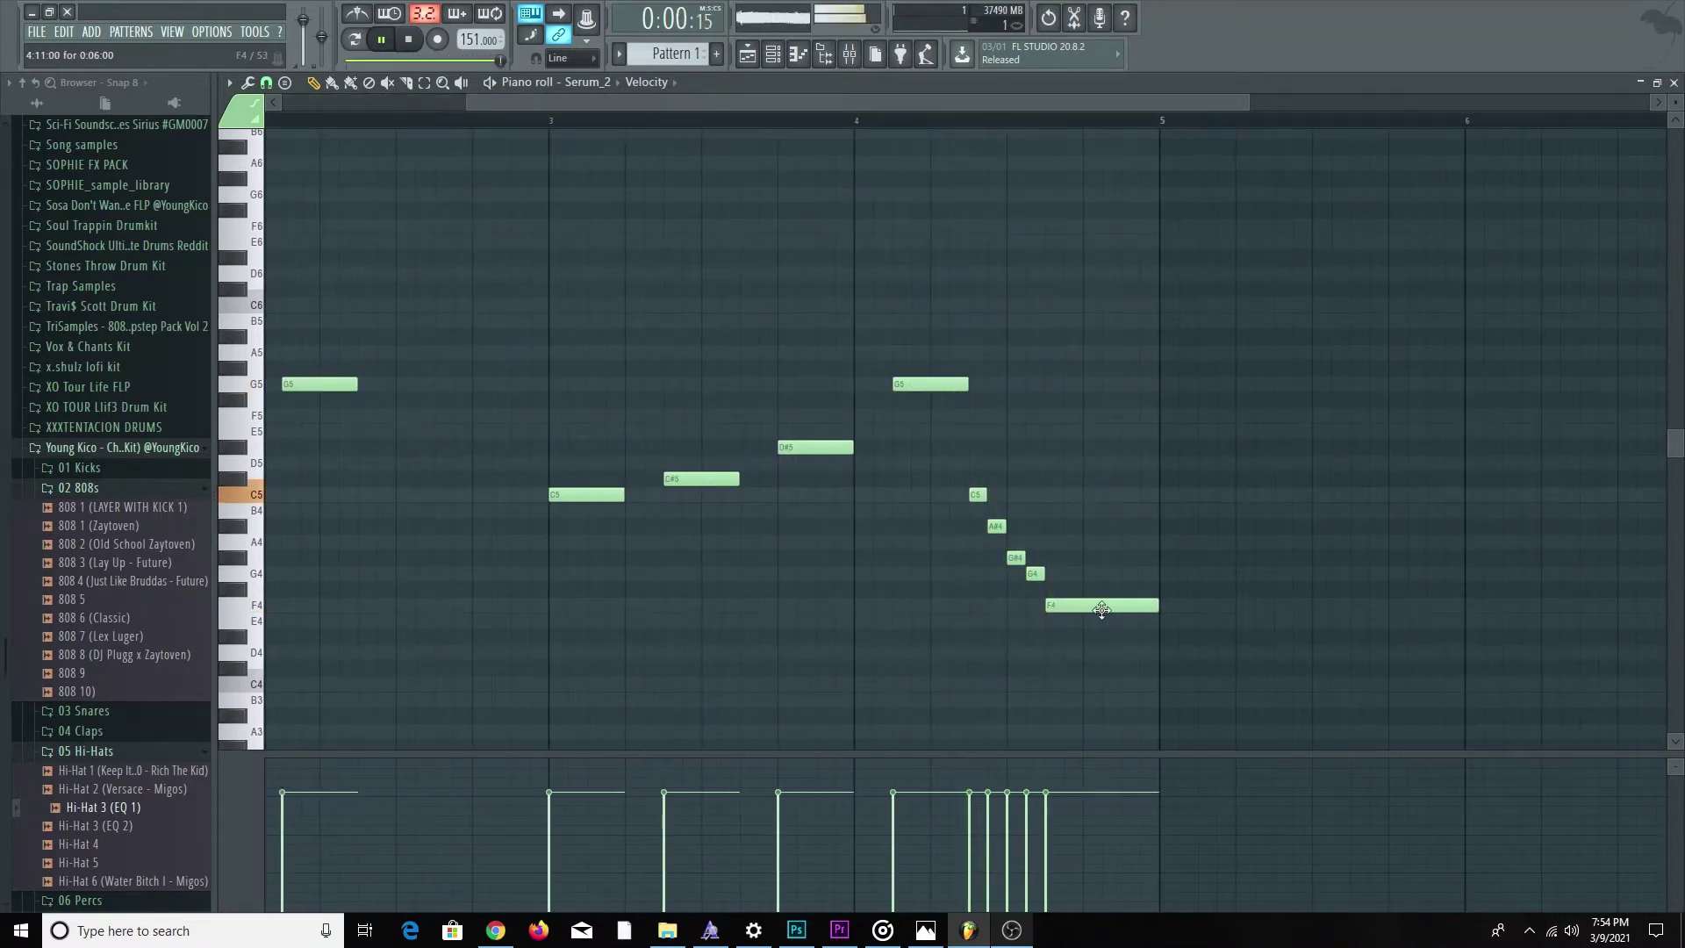
pyautogui.press('space')
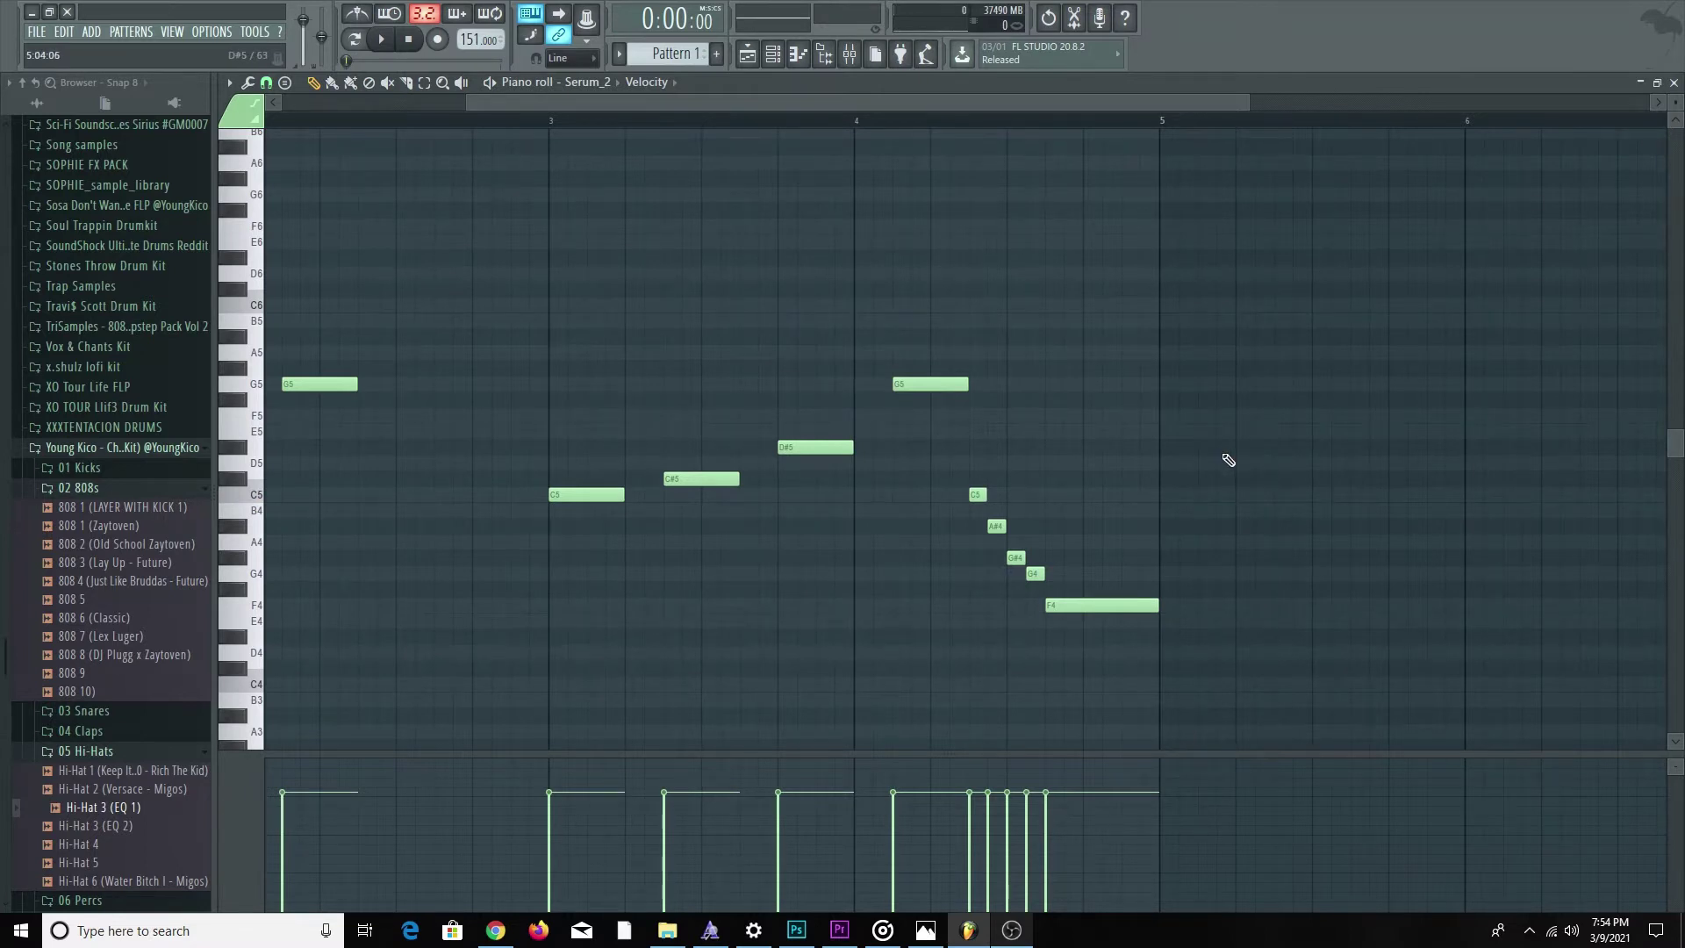
# Close the melody's piano roll, switch to Pattern 2 and place its clips on track 2 across bars 1 to 4.
pyautogui.scroll(-1, 1228, 345)
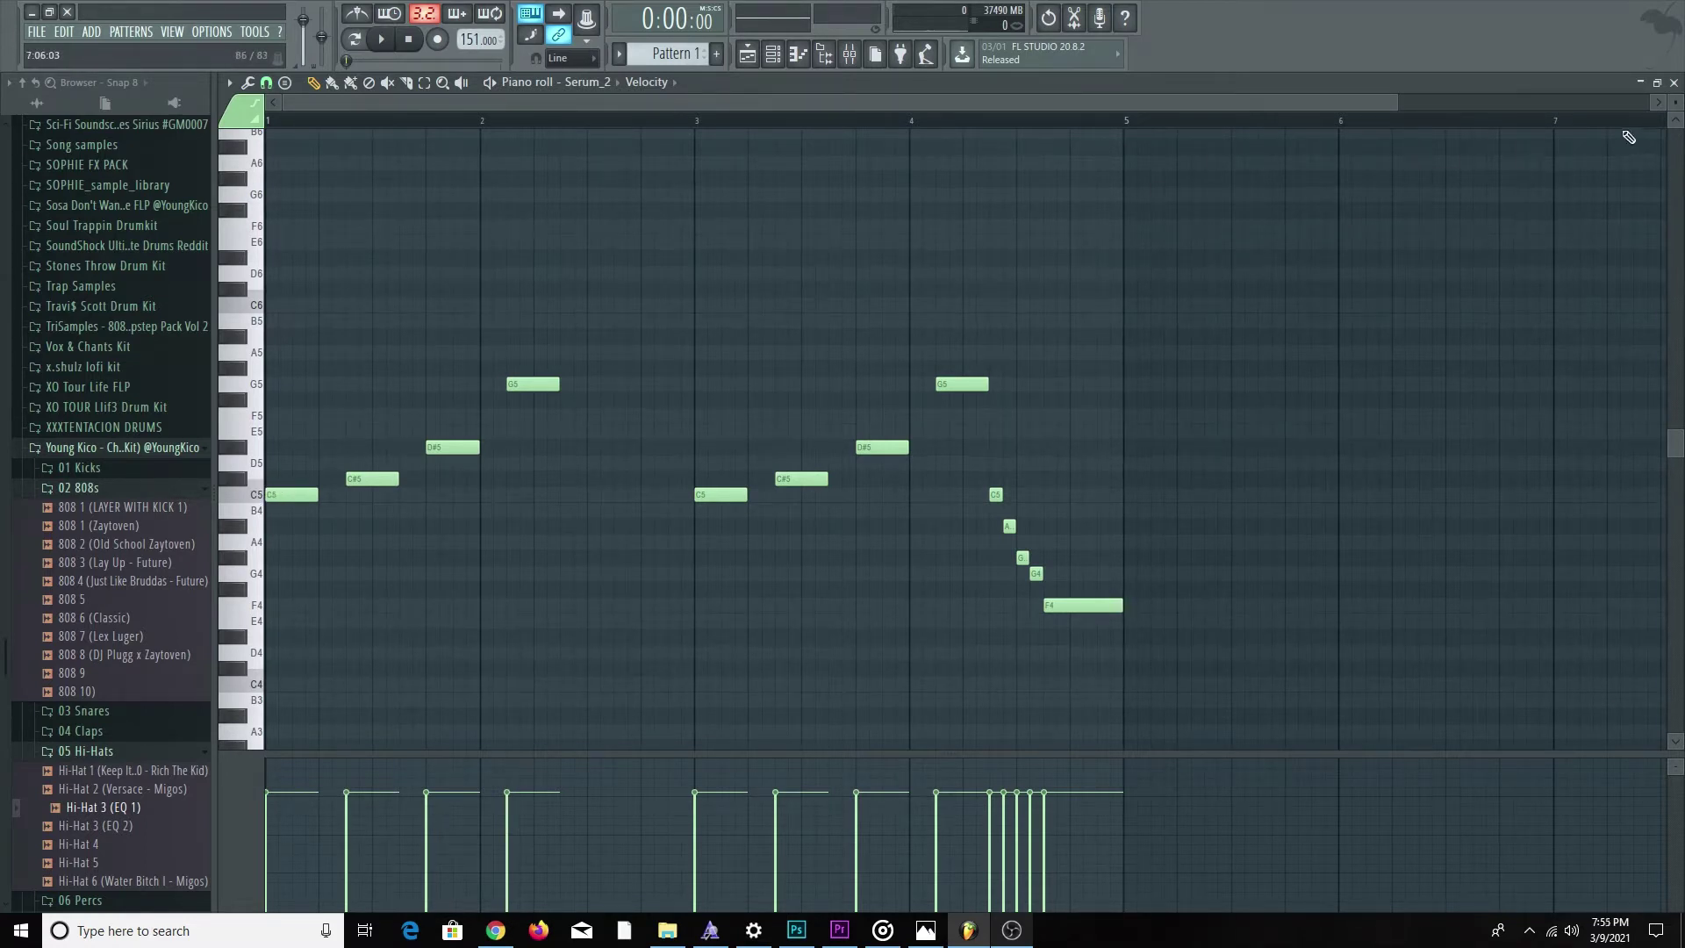
pyautogui.click(1673, 82)
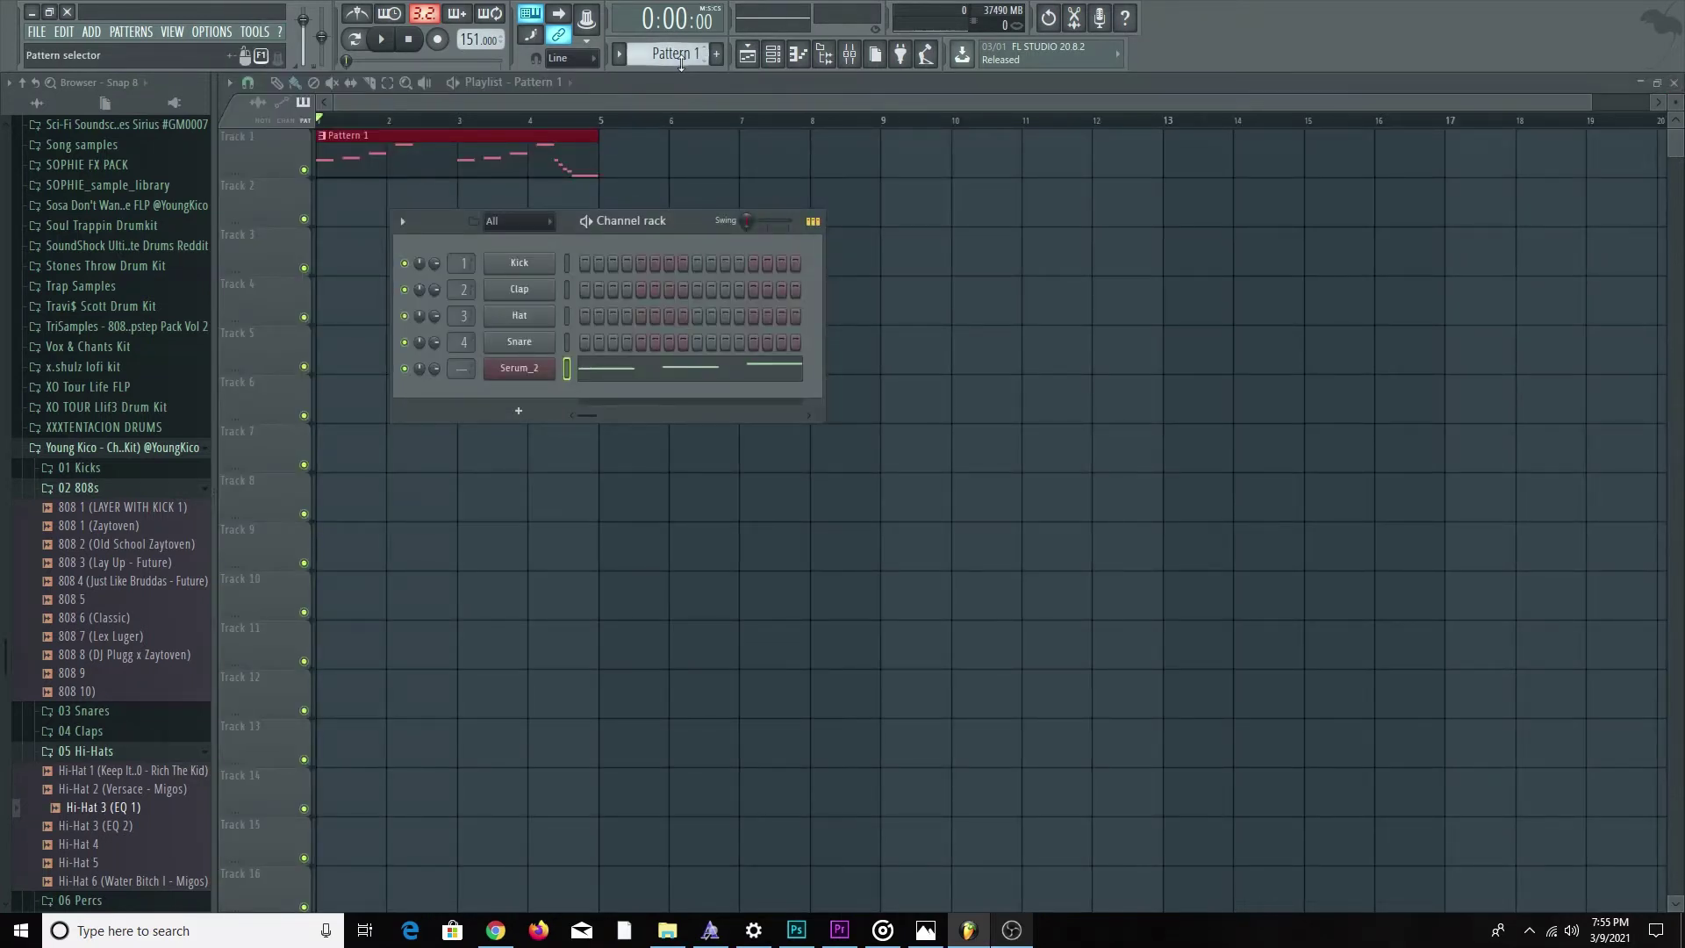
pyautogui.press('space')
pyautogui.scroll(-2, 681, 55)
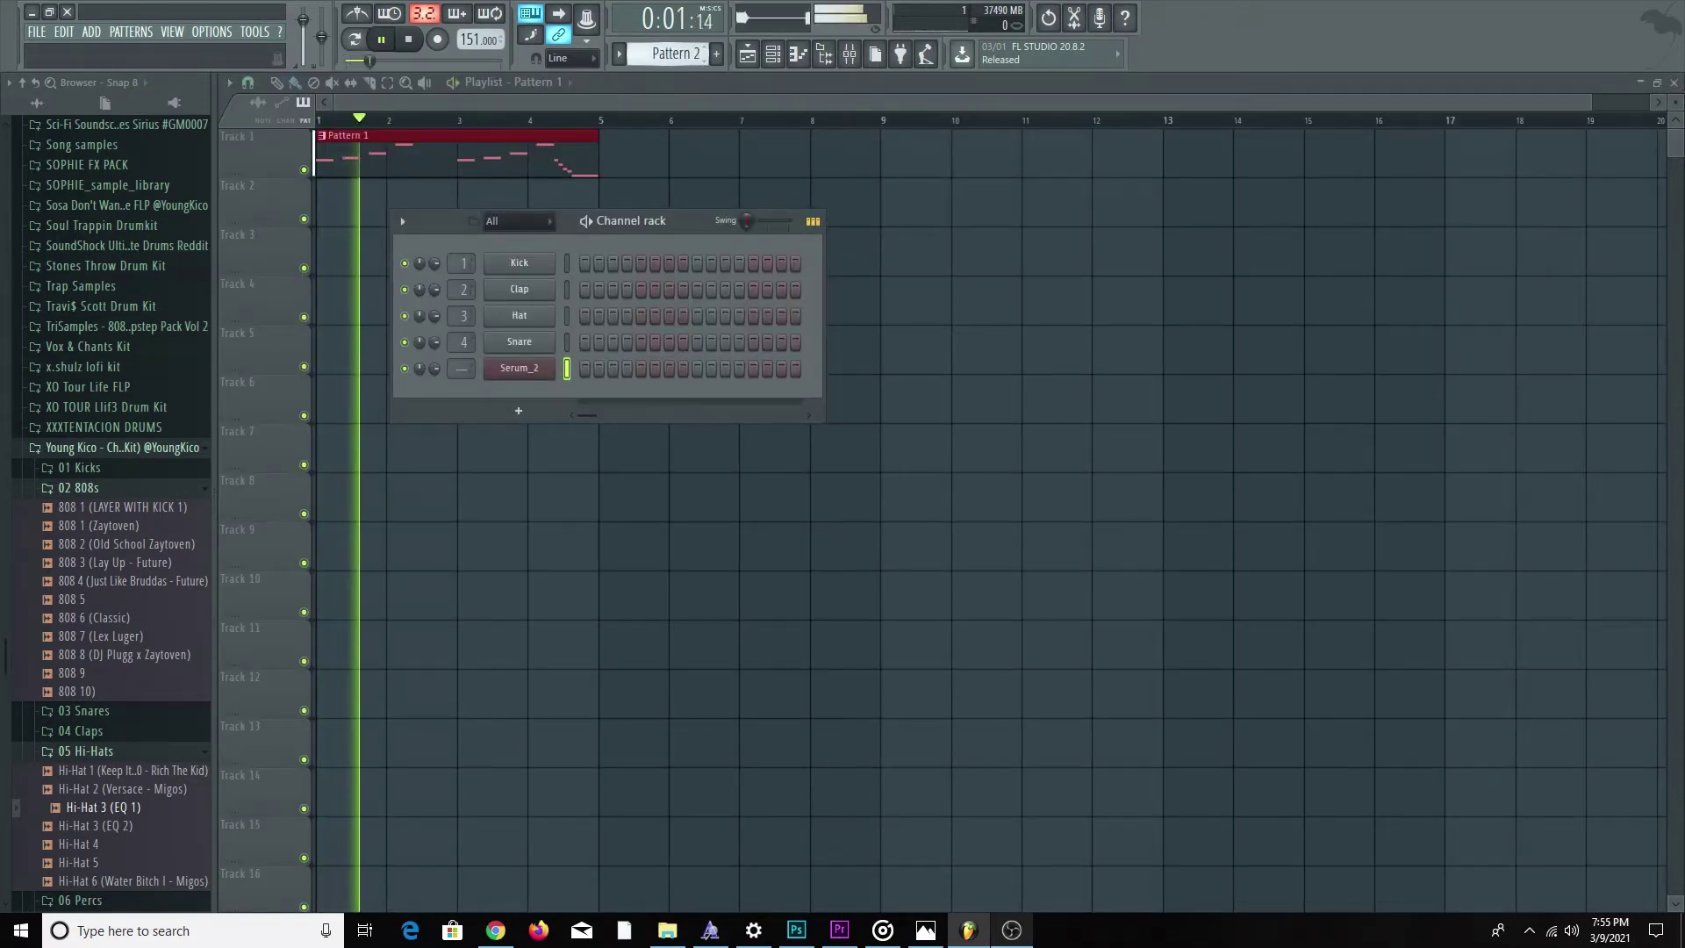
pyautogui.click(349, 214)
pyautogui.moveTo(408, 212); pyautogui.dragTo(548, 211)
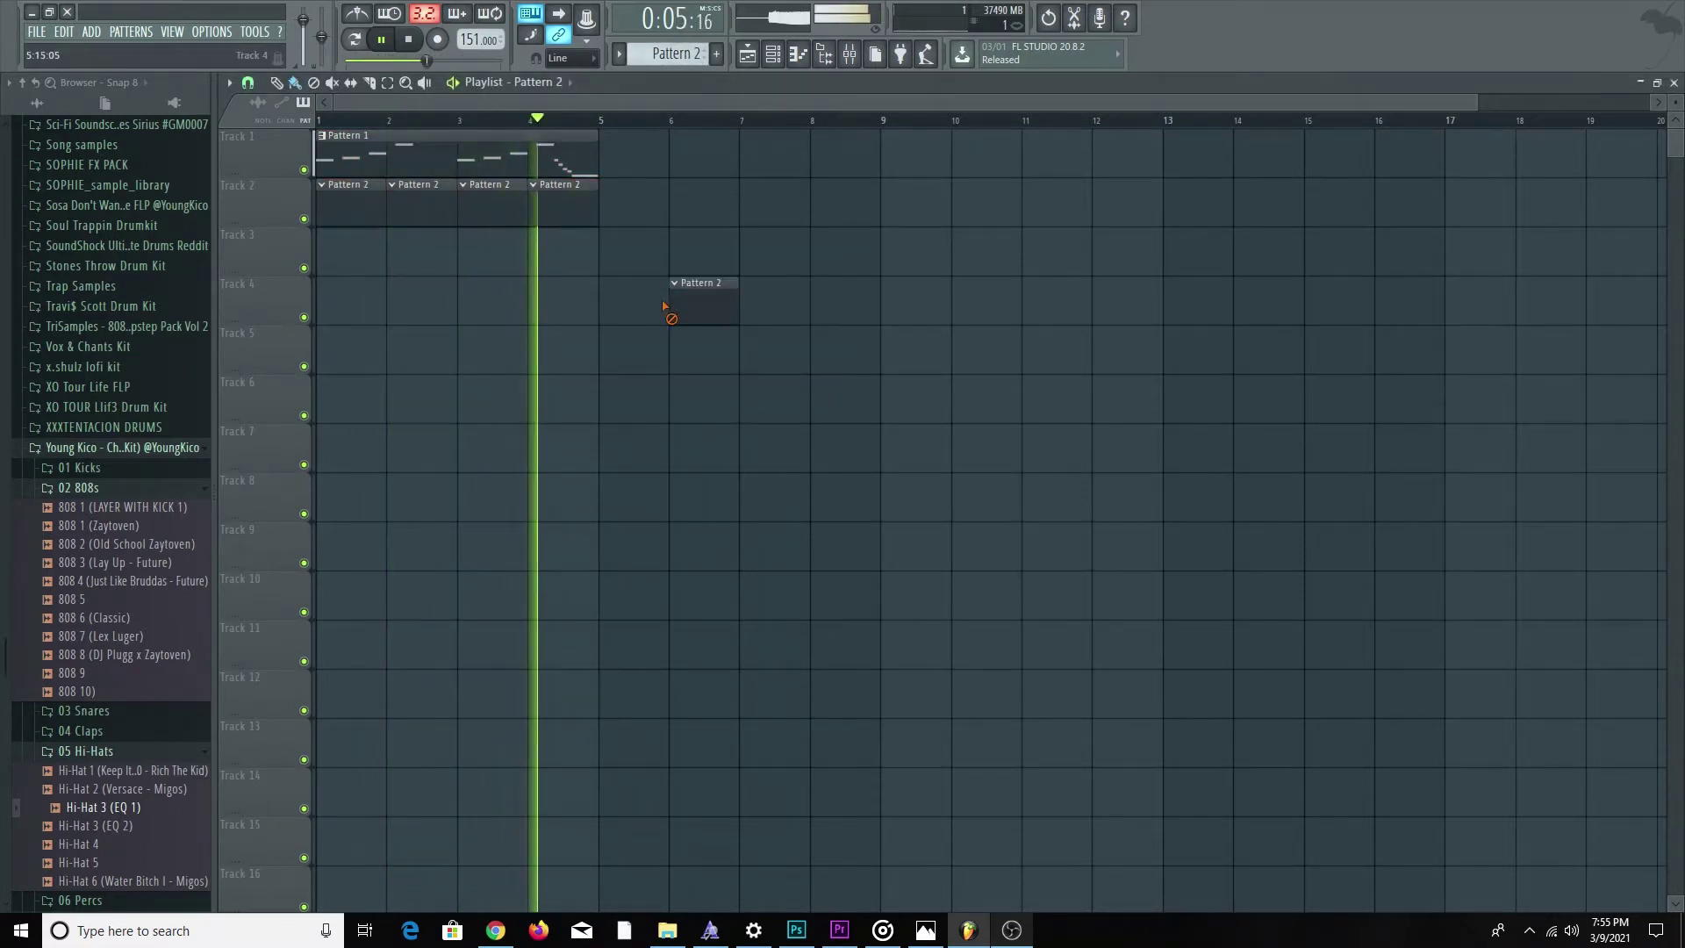
pyautogui.press('space')
pyautogui.press('space')
pyautogui.press('space')
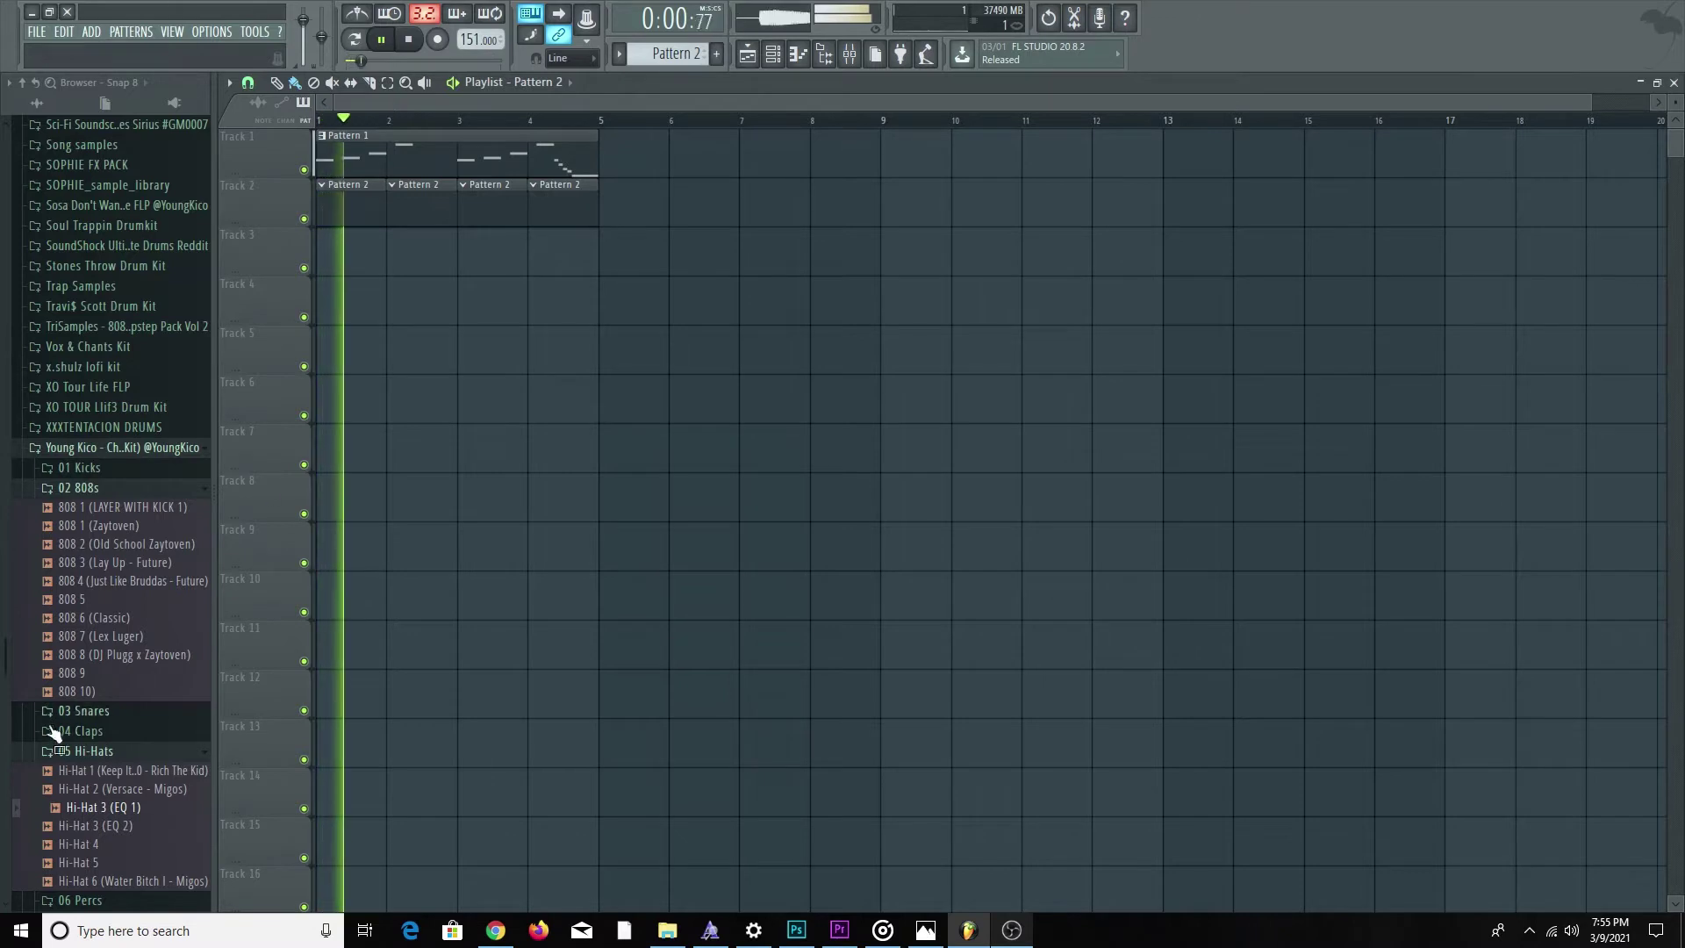
# Browse the Young Kico kit's snares, audition Snare 1 (Dirty), stop playback and collapse the snares folder.
pyautogui.press('space')
pyautogui.click(130, 748)
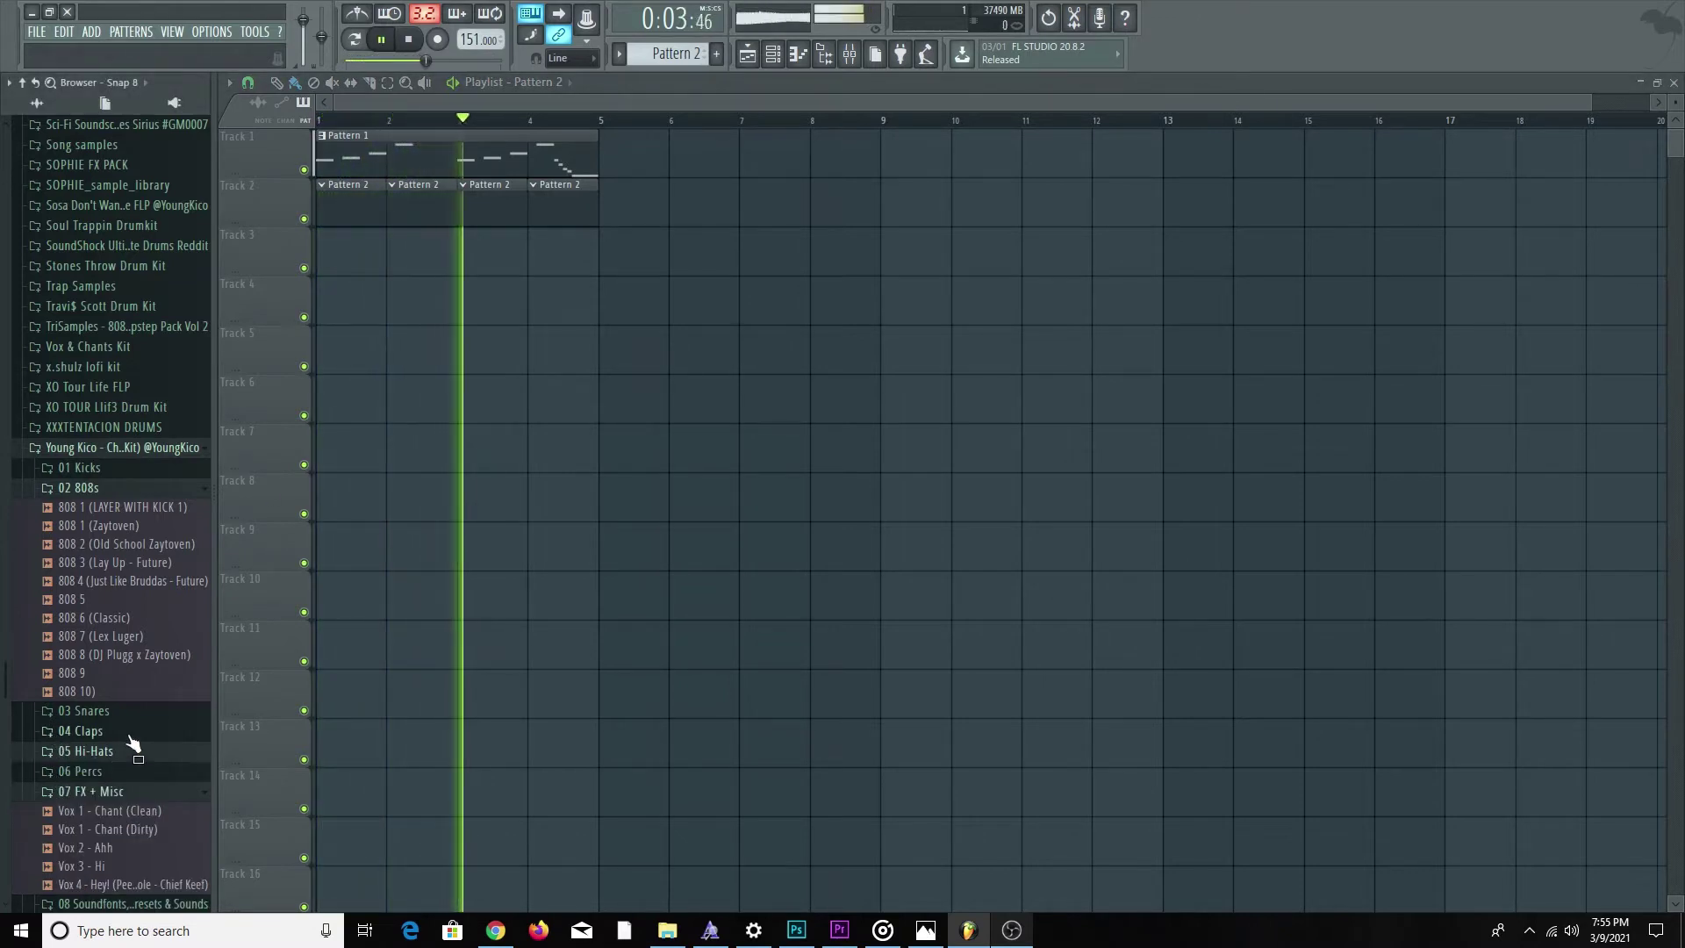
pyautogui.click(132, 712)
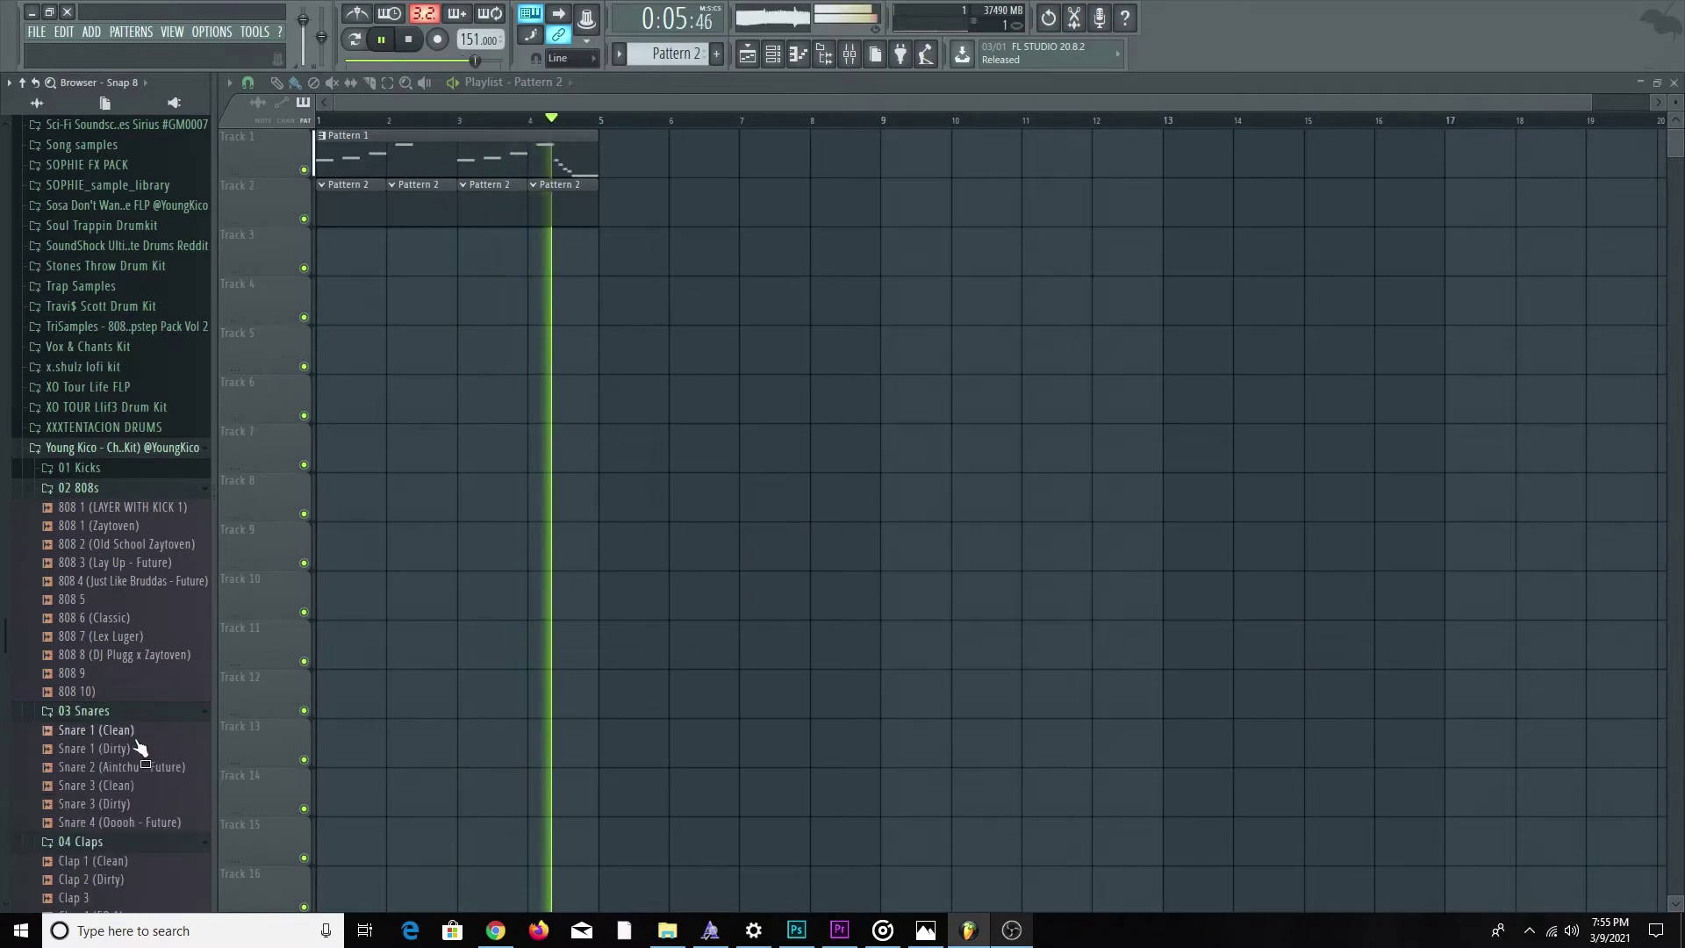
pyautogui.click(140, 748)
pyautogui.press('space')
pyautogui.click(136, 713)
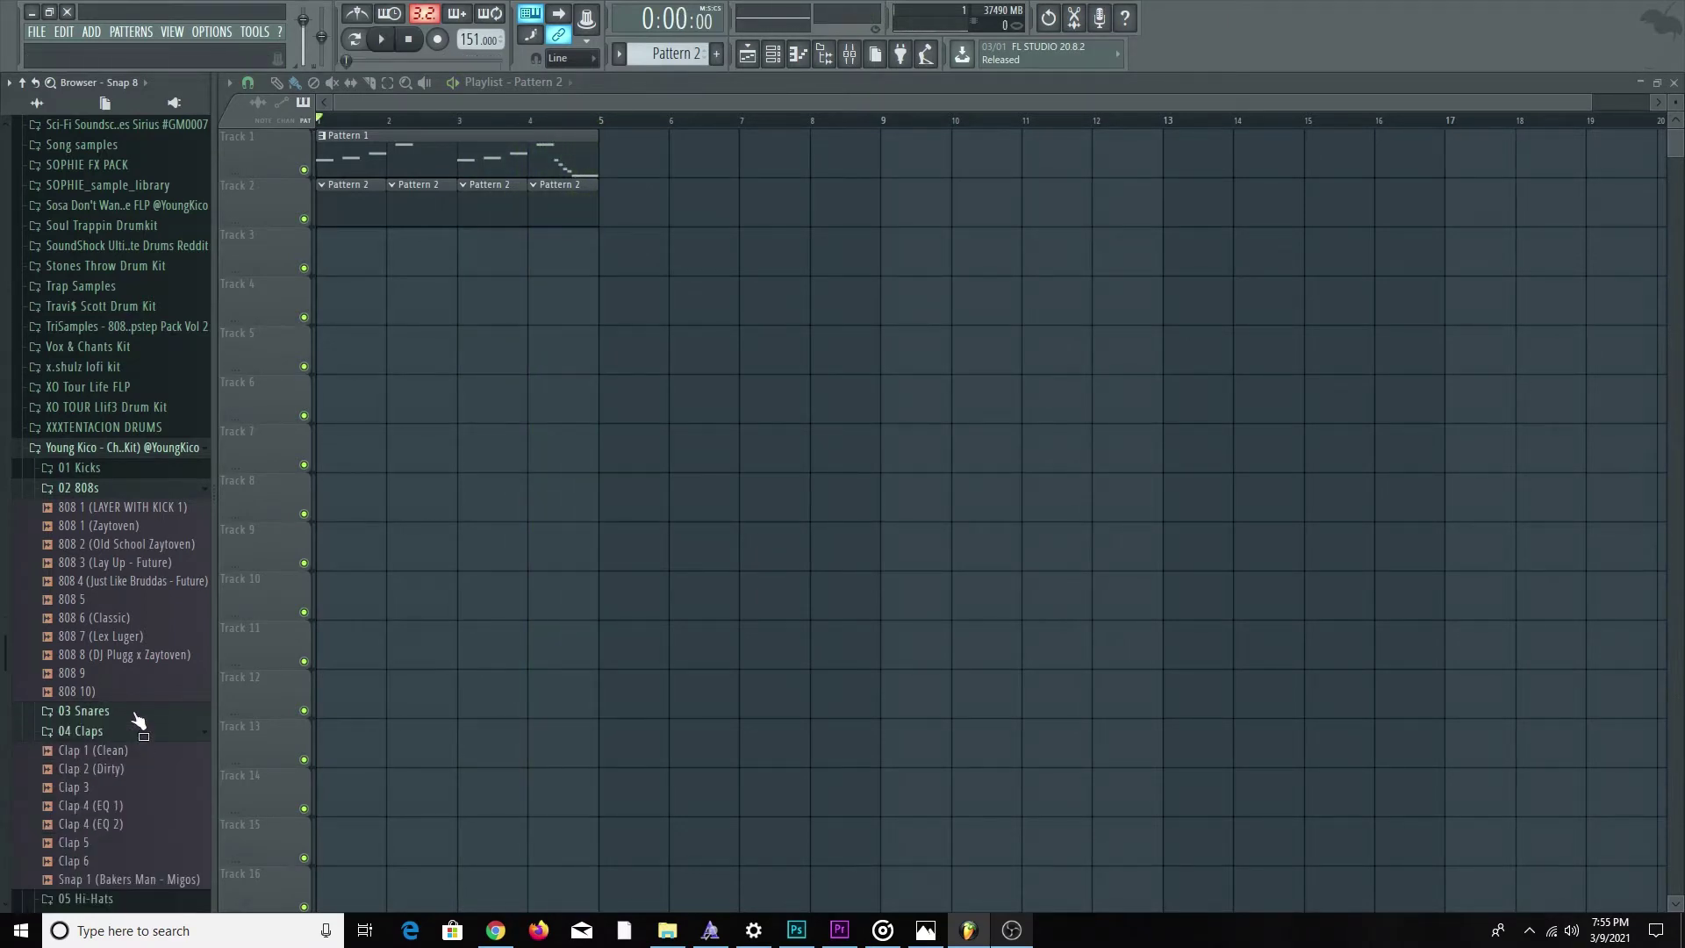
# Audition the basic clap in the pierre bourne kit and collapse that kit's folder.
pyautogui.scroll(10, 153, 502)
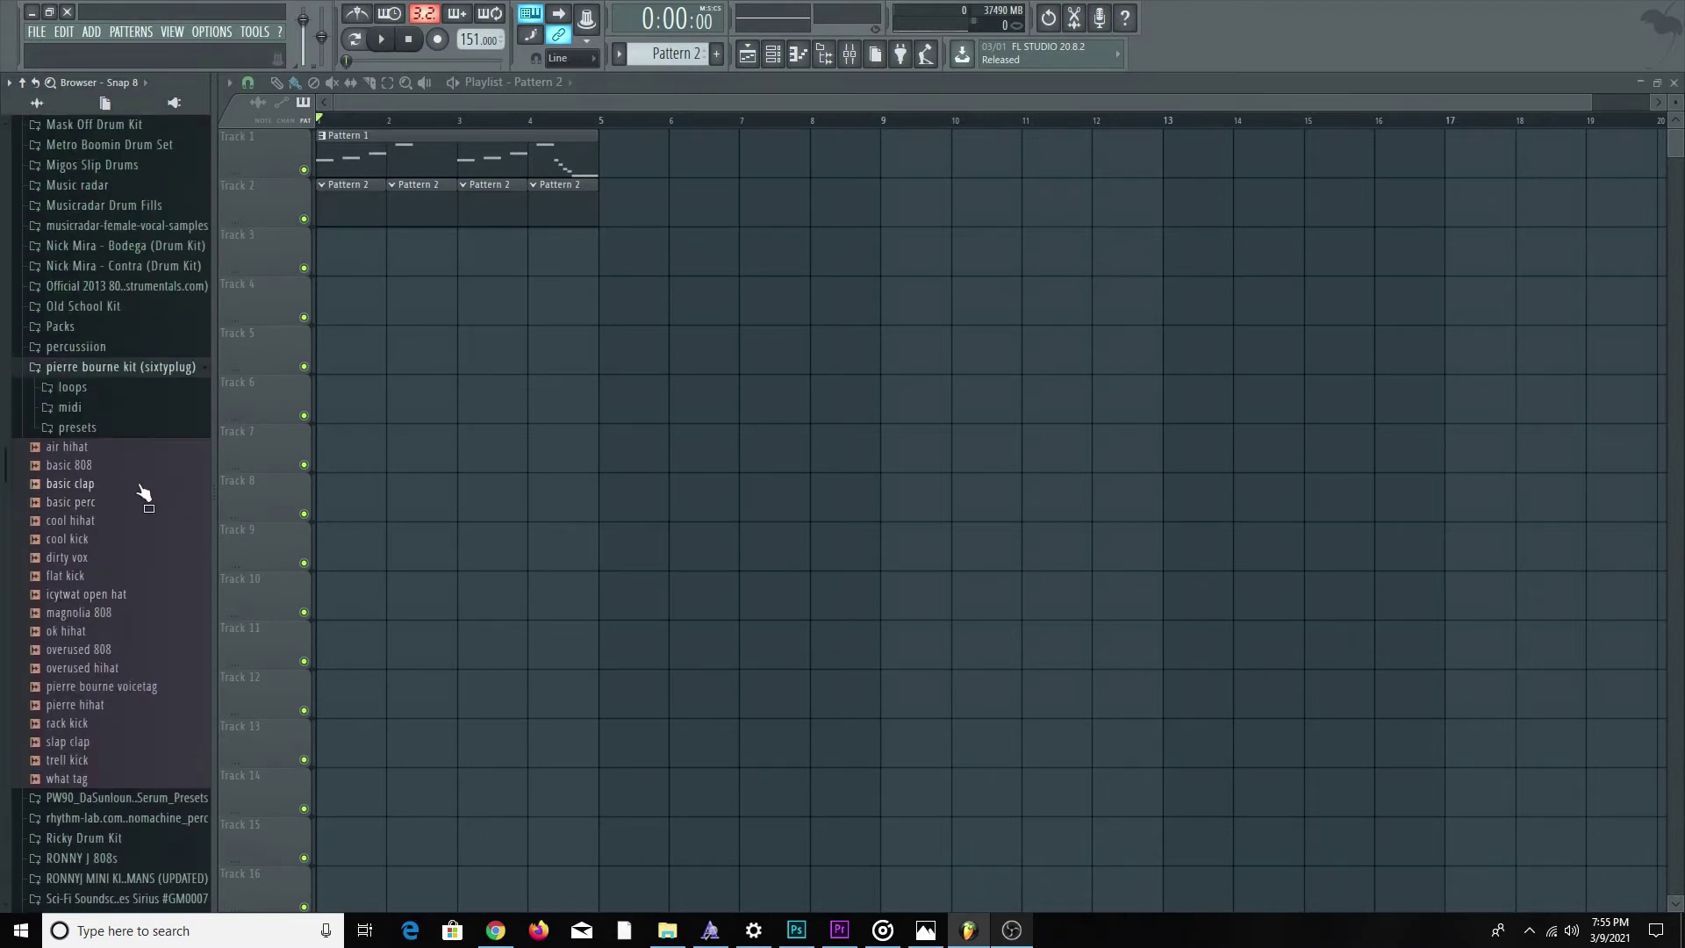
pyautogui.click(140, 487)
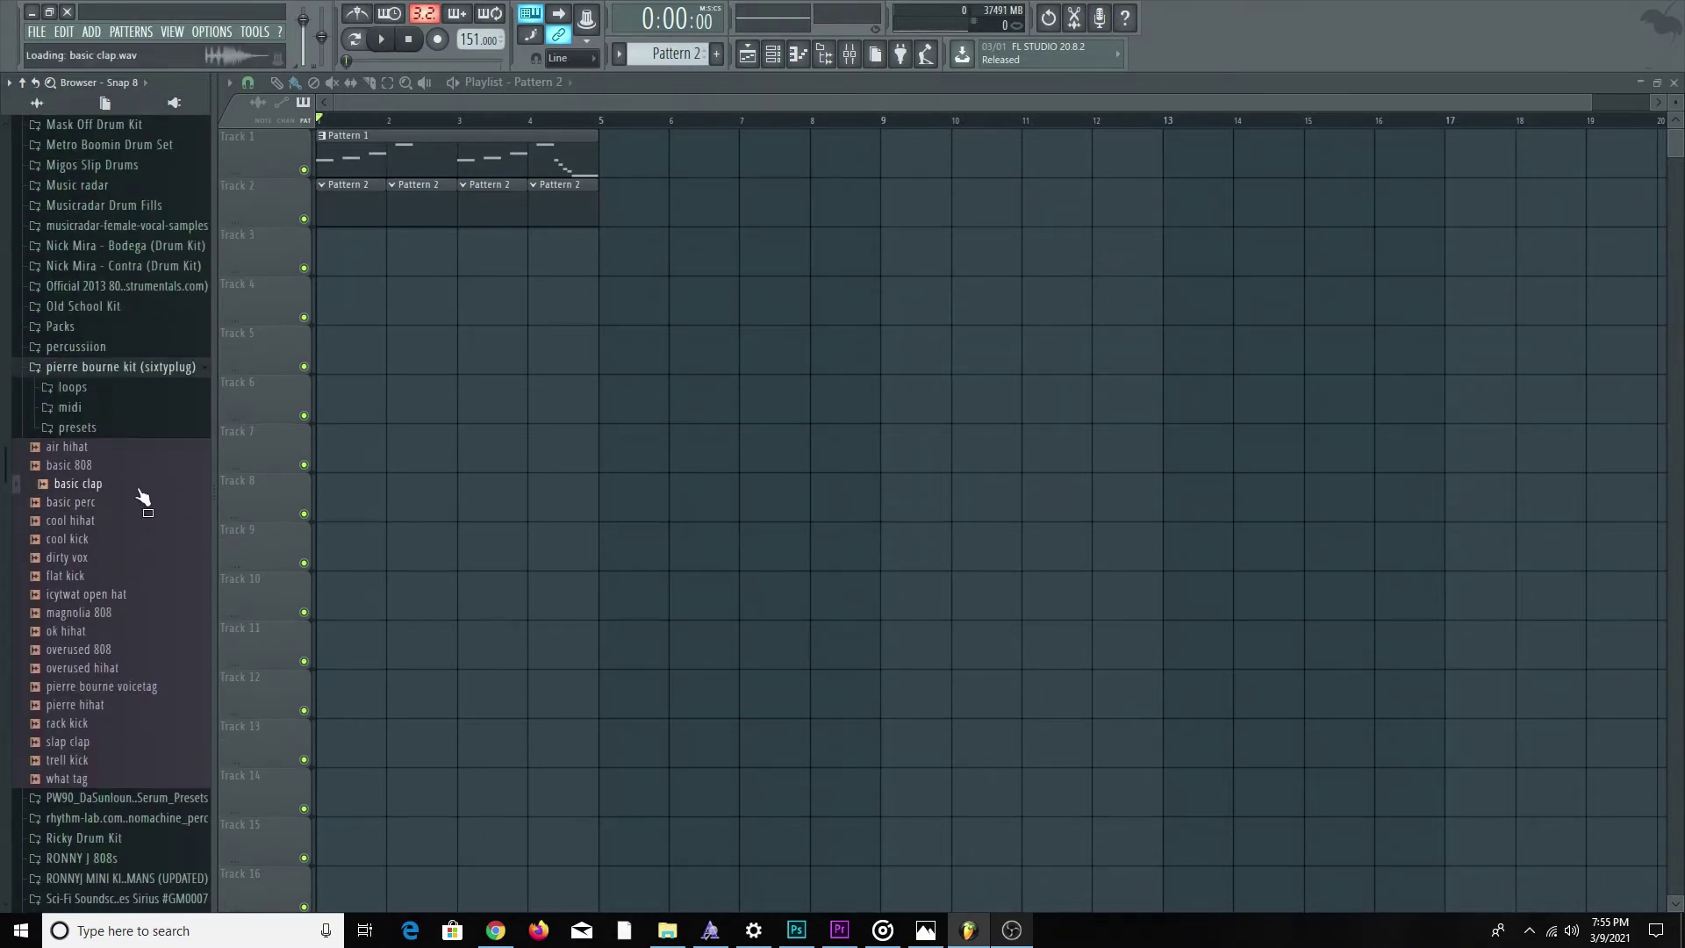
pyautogui.scroll(2, 139, 487)
pyautogui.click(139, 483)
pyautogui.scroll(-5, 137, 487)
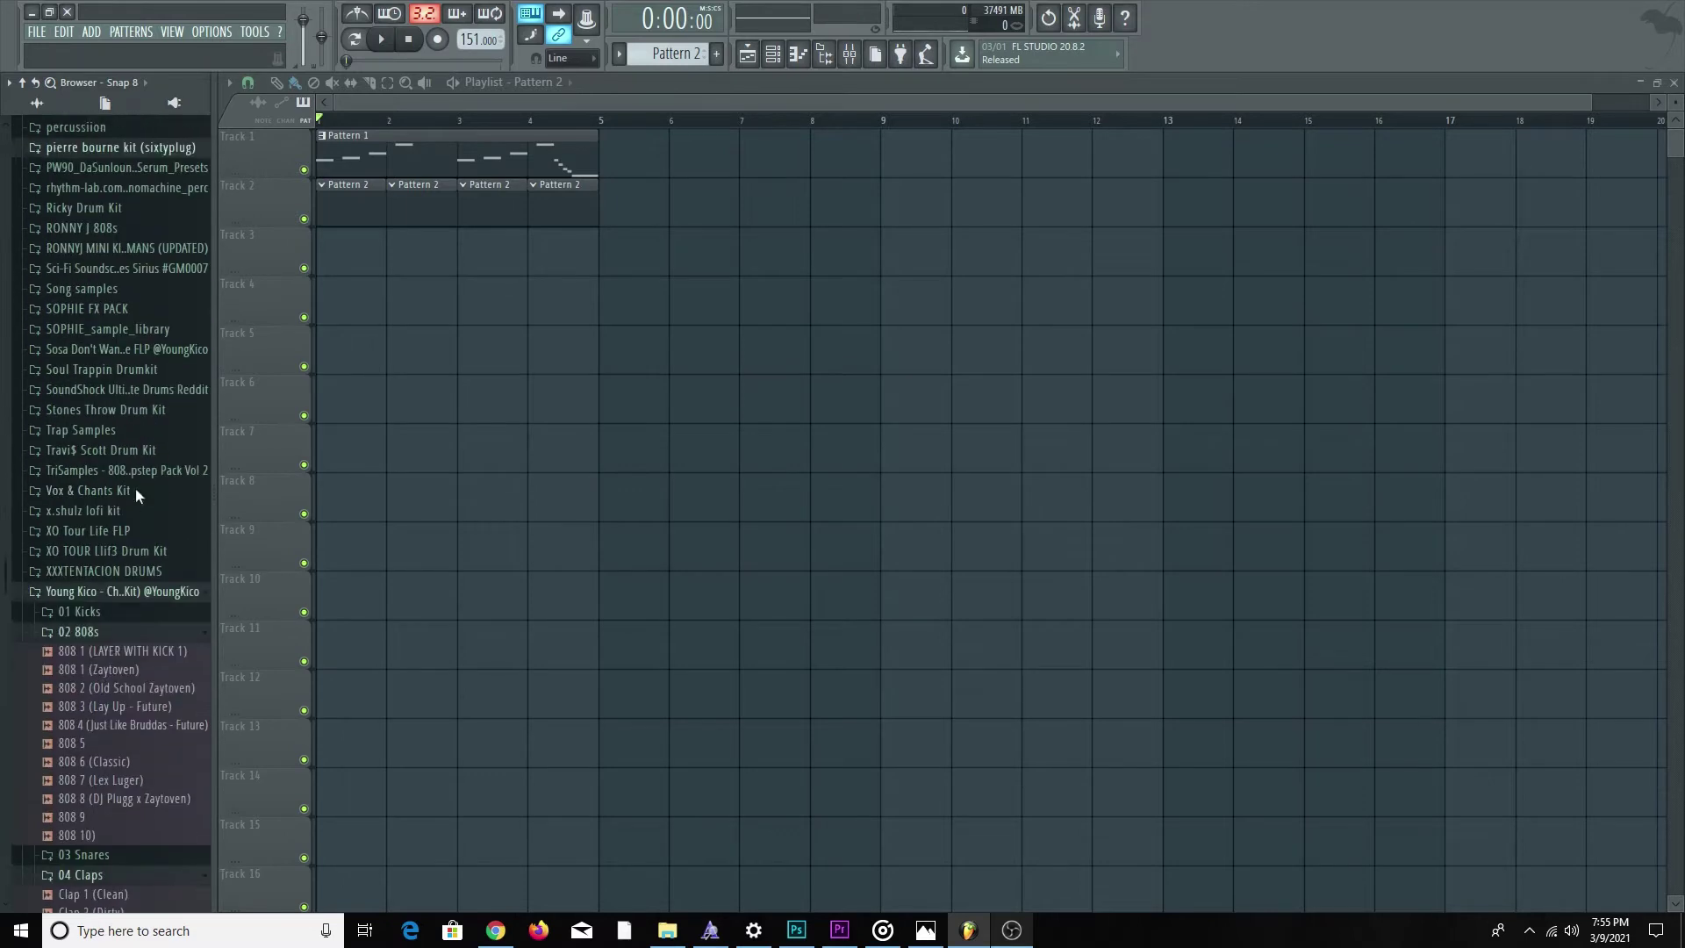
# Audition Clap 1 (Clean), Clap 2 (Dirty) and Clap 3 in the Young Kico kit, and load Clap 3 into a new channel.
pyautogui.click(135, 632)
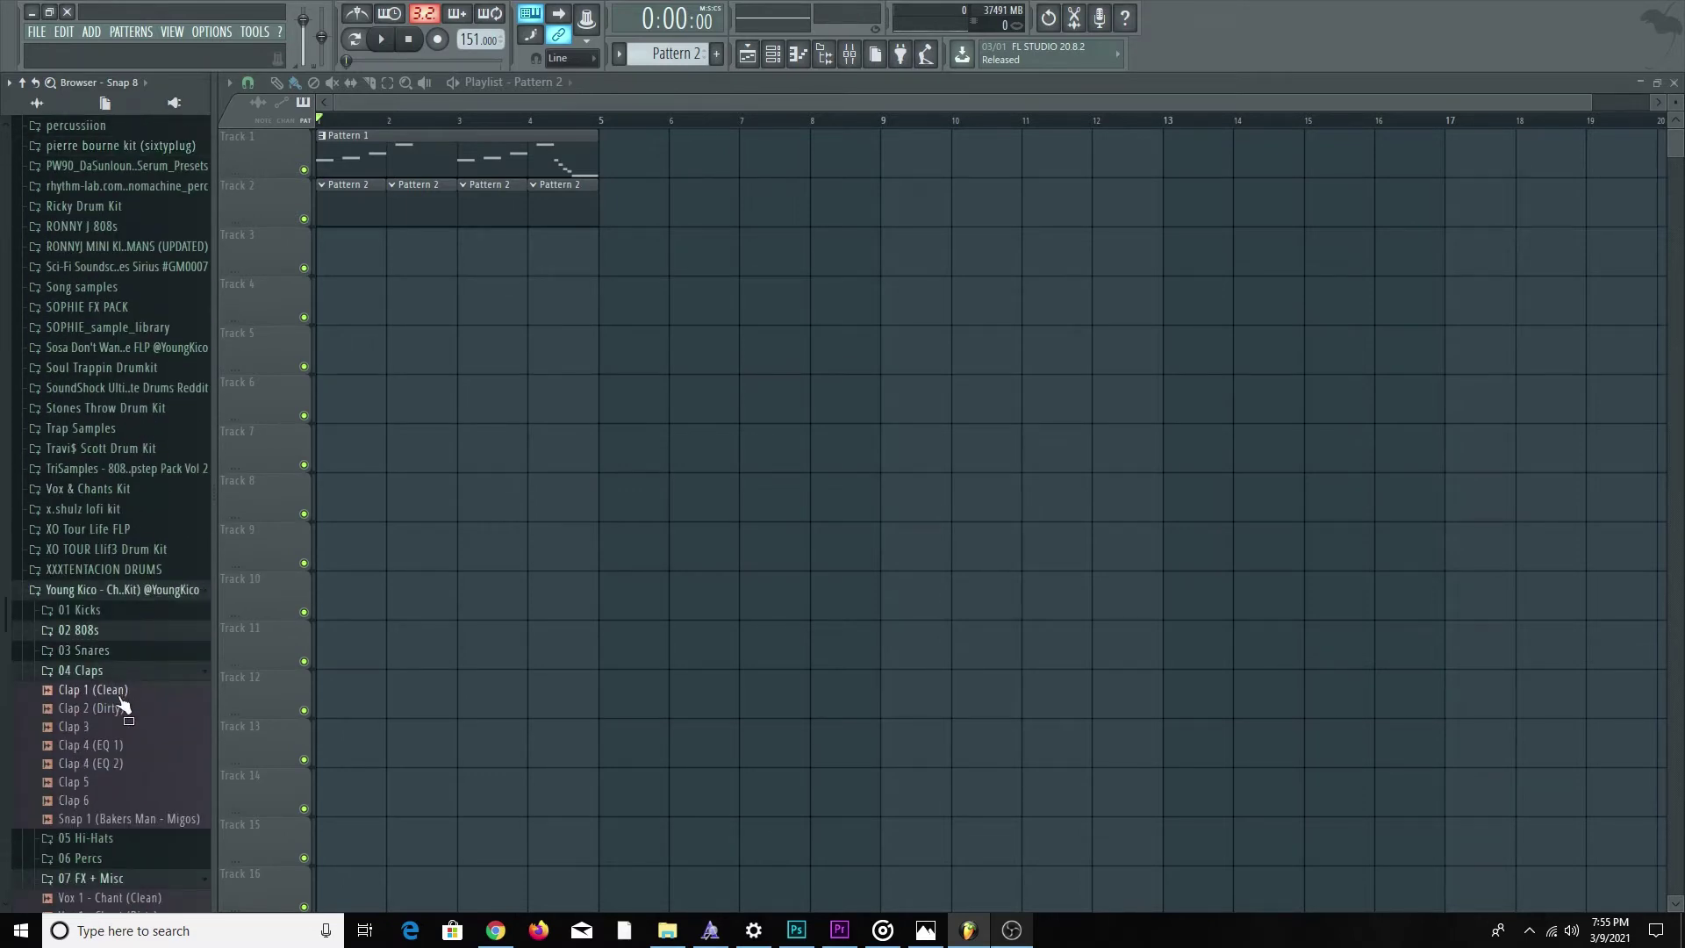
pyautogui.click(120, 695)
pyautogui.click(121, 710)
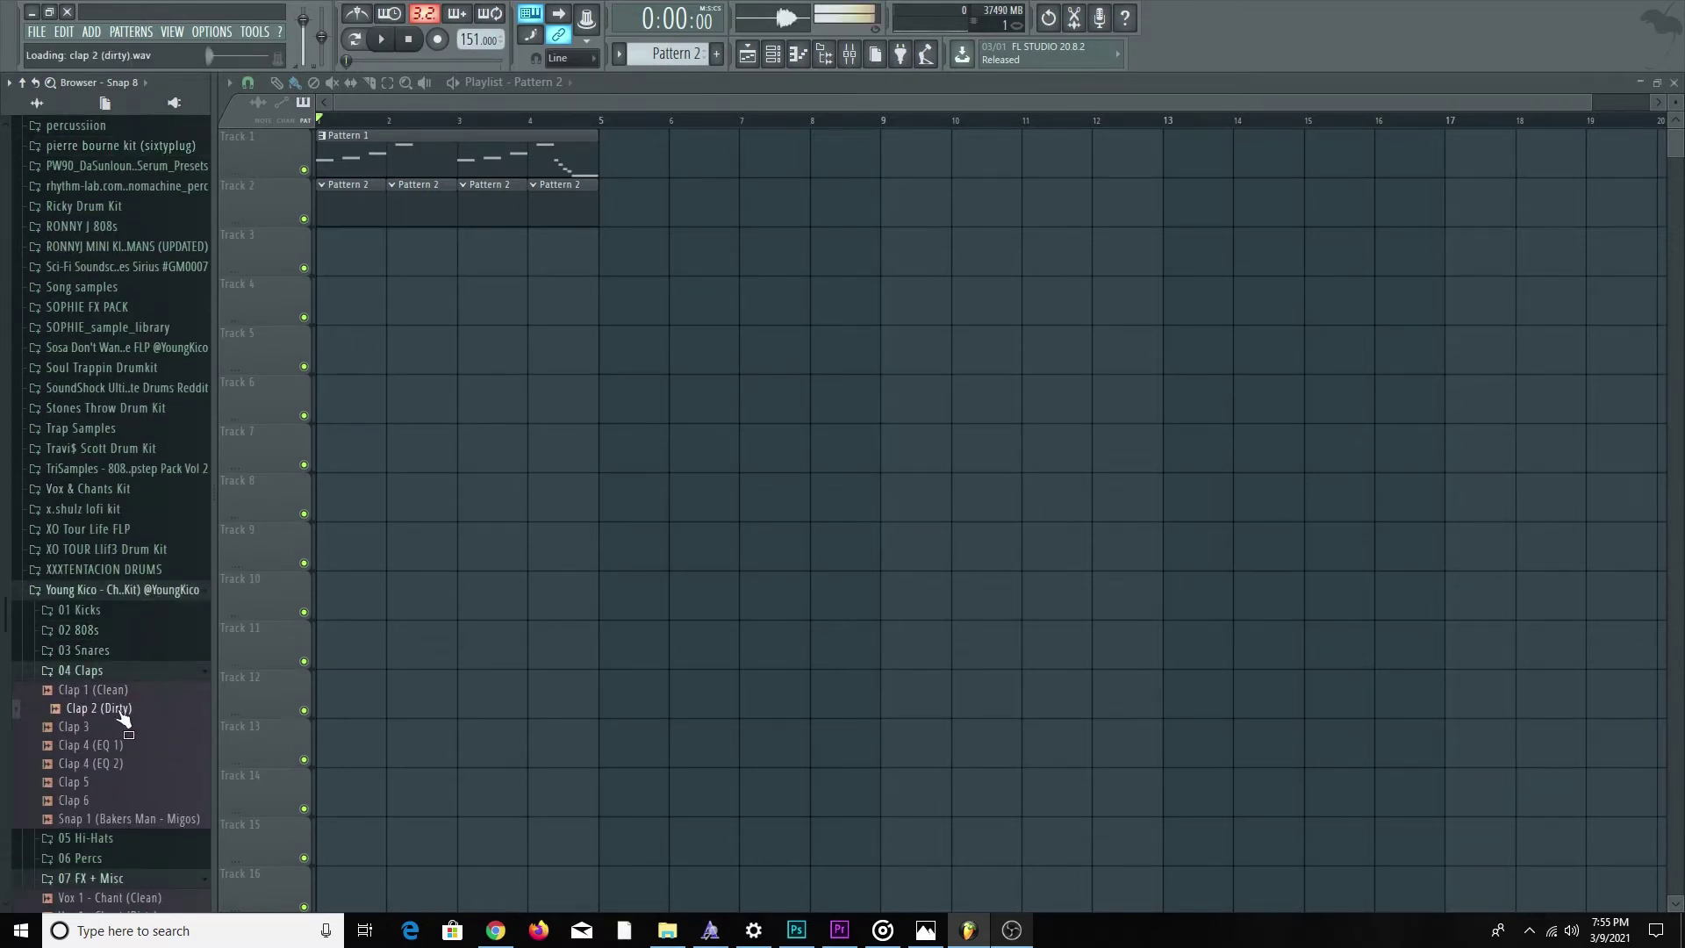
pyautogui.click(123, 726)
pyautogui.rightClick(127, 728)
pyautogui.click(171, 744)
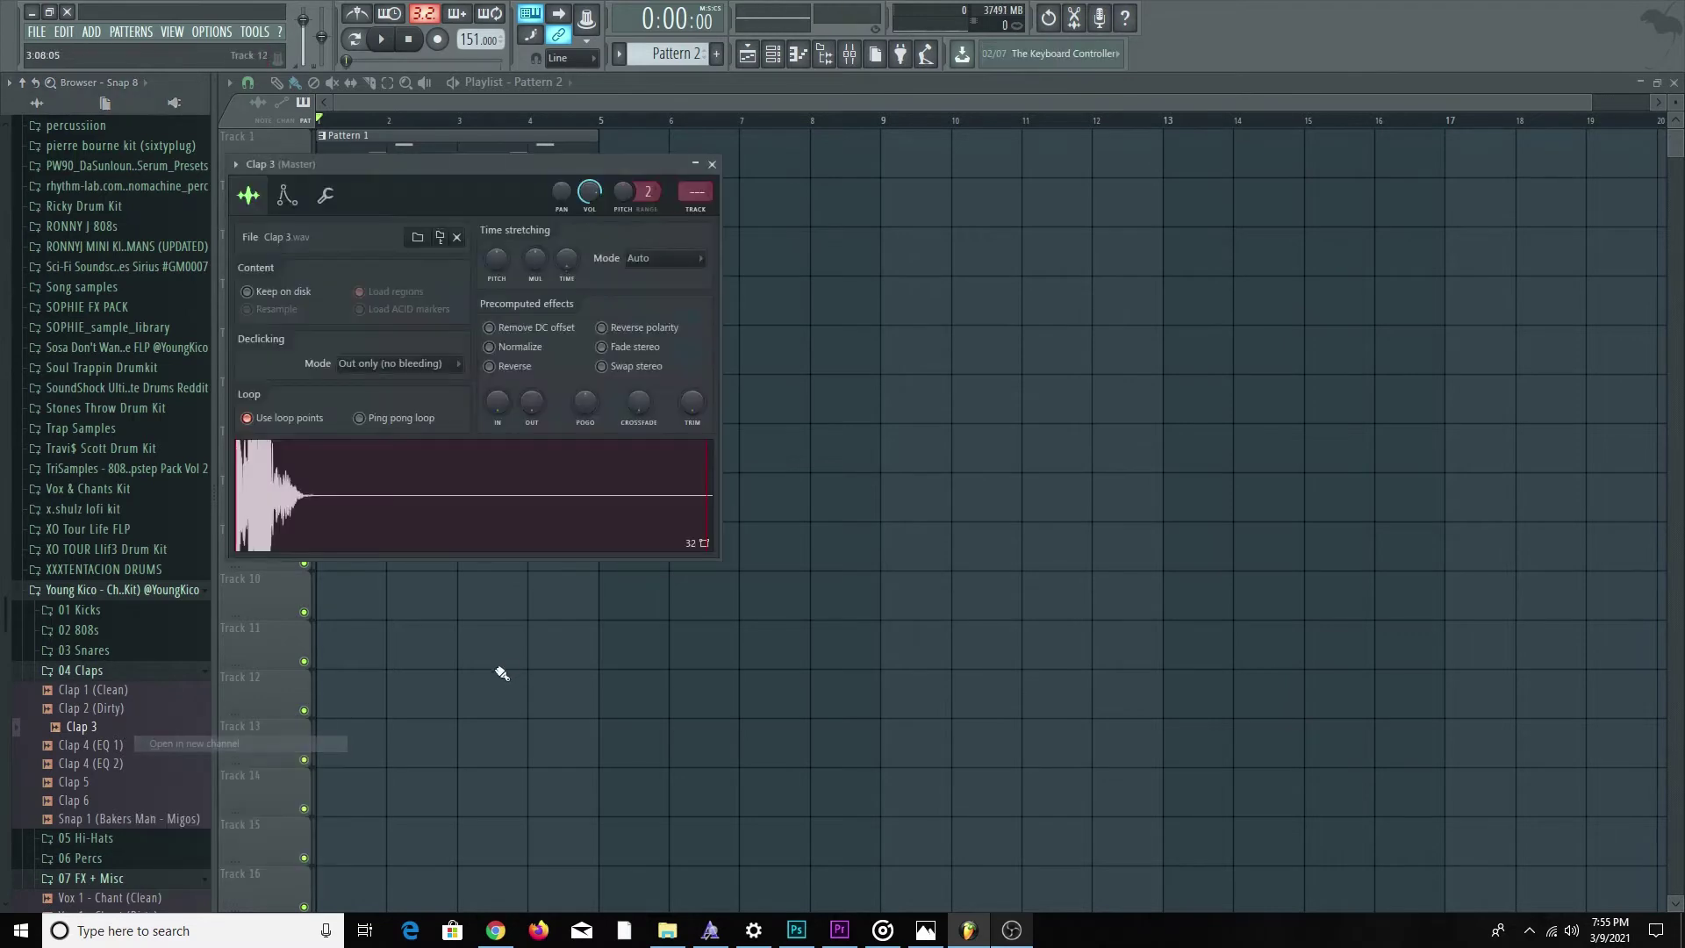
# Turn off the use of loop points for the Clap 3 sample and close its channel settings.
pyautogui.click(415, 496)
pyautogui.click(248, 418)
pyautogui.click(314, 479)
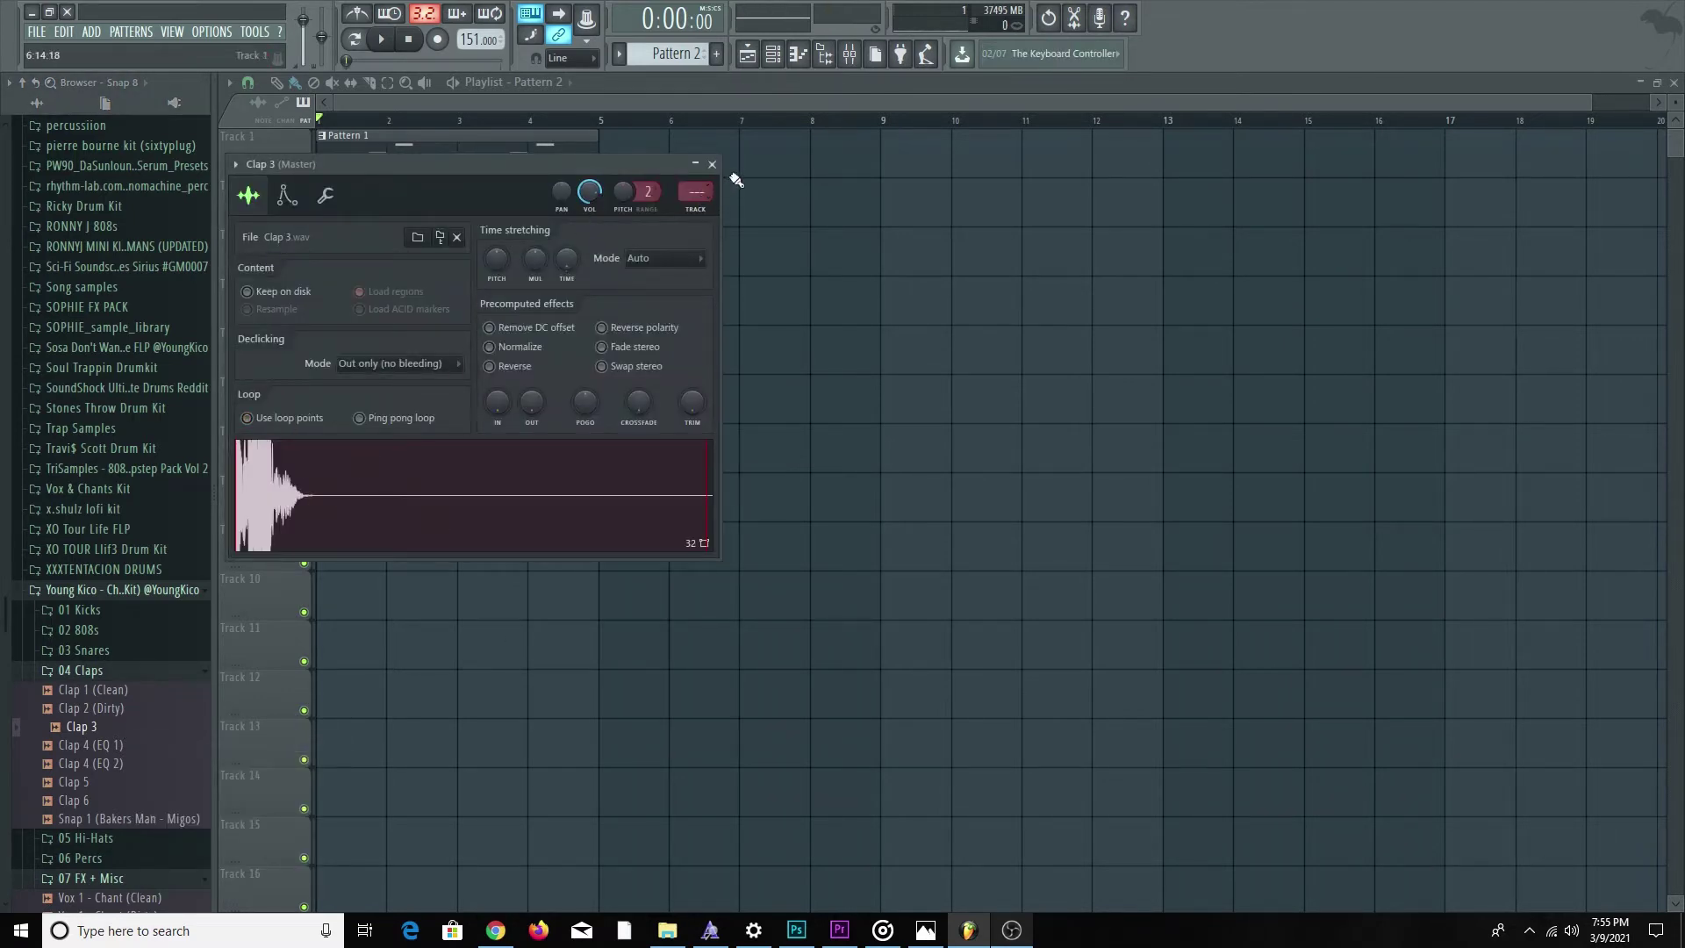
pyautogui.click(711, 164)
# Add a Clap 3 hit on step 9 of Pattern 2, and place a four-bar Pattern 3 clip on track 3.
pyautogui.click(783, 55)
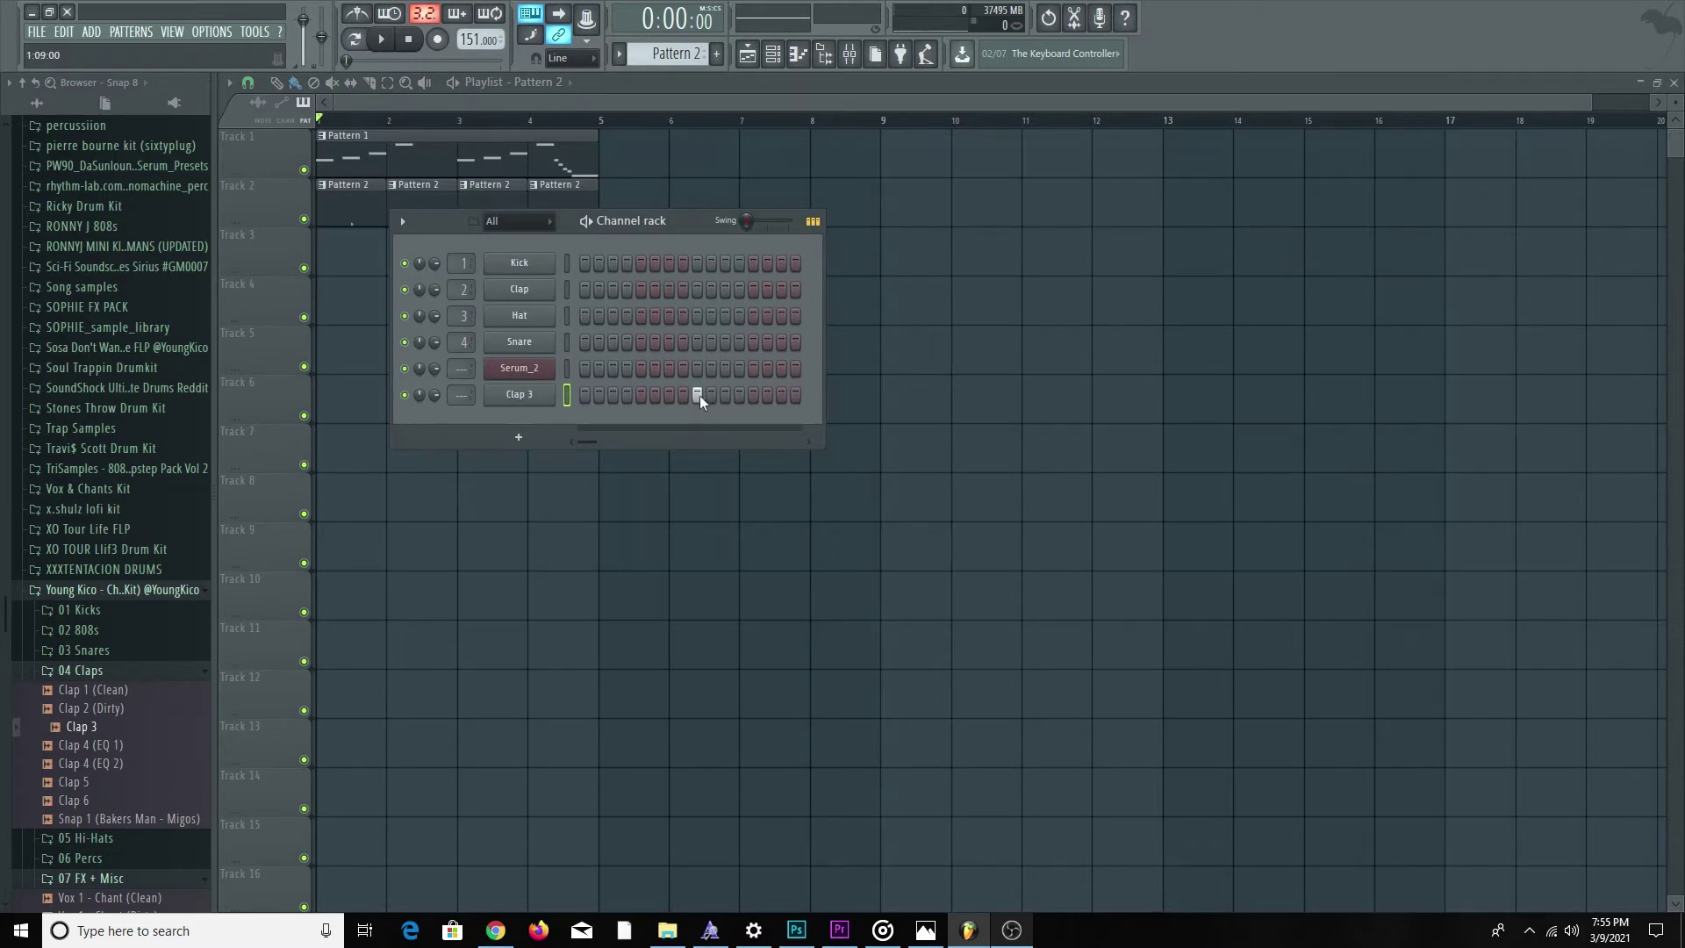
pyautogui.press('space')
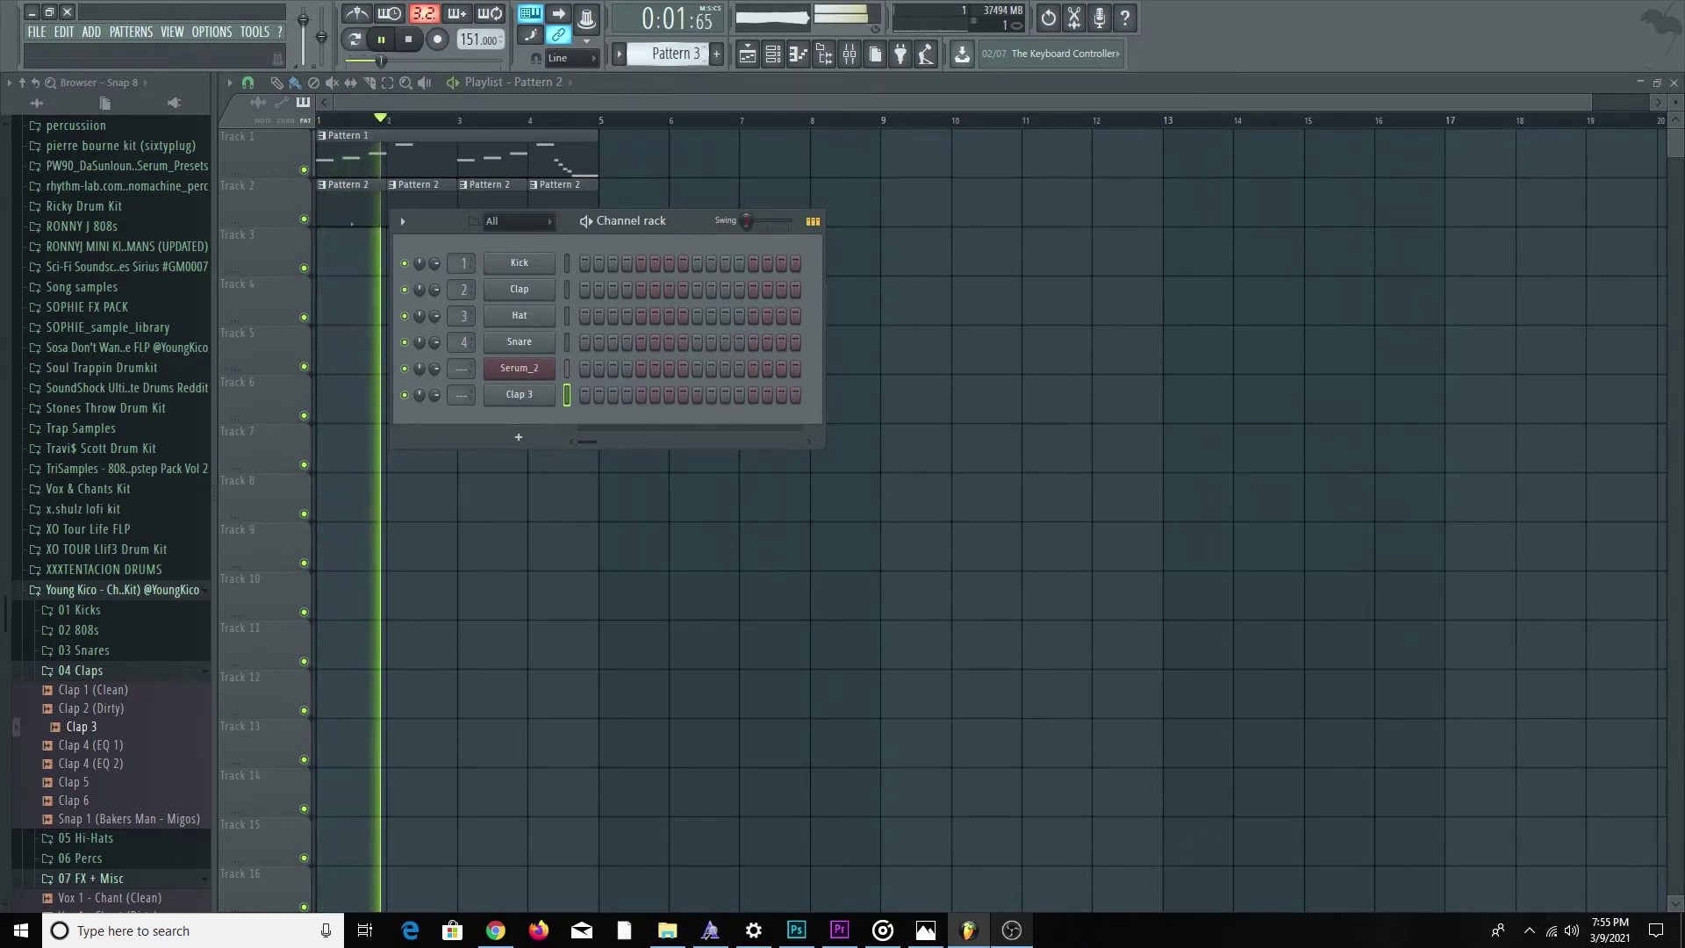
pyautogui.moveTo(351, 263)
pyautogui.mouseDown()
pyautogui.moveTo(532, 263)
pyautogui.moveTo(604, 288)
pyautogui.mouseUp()
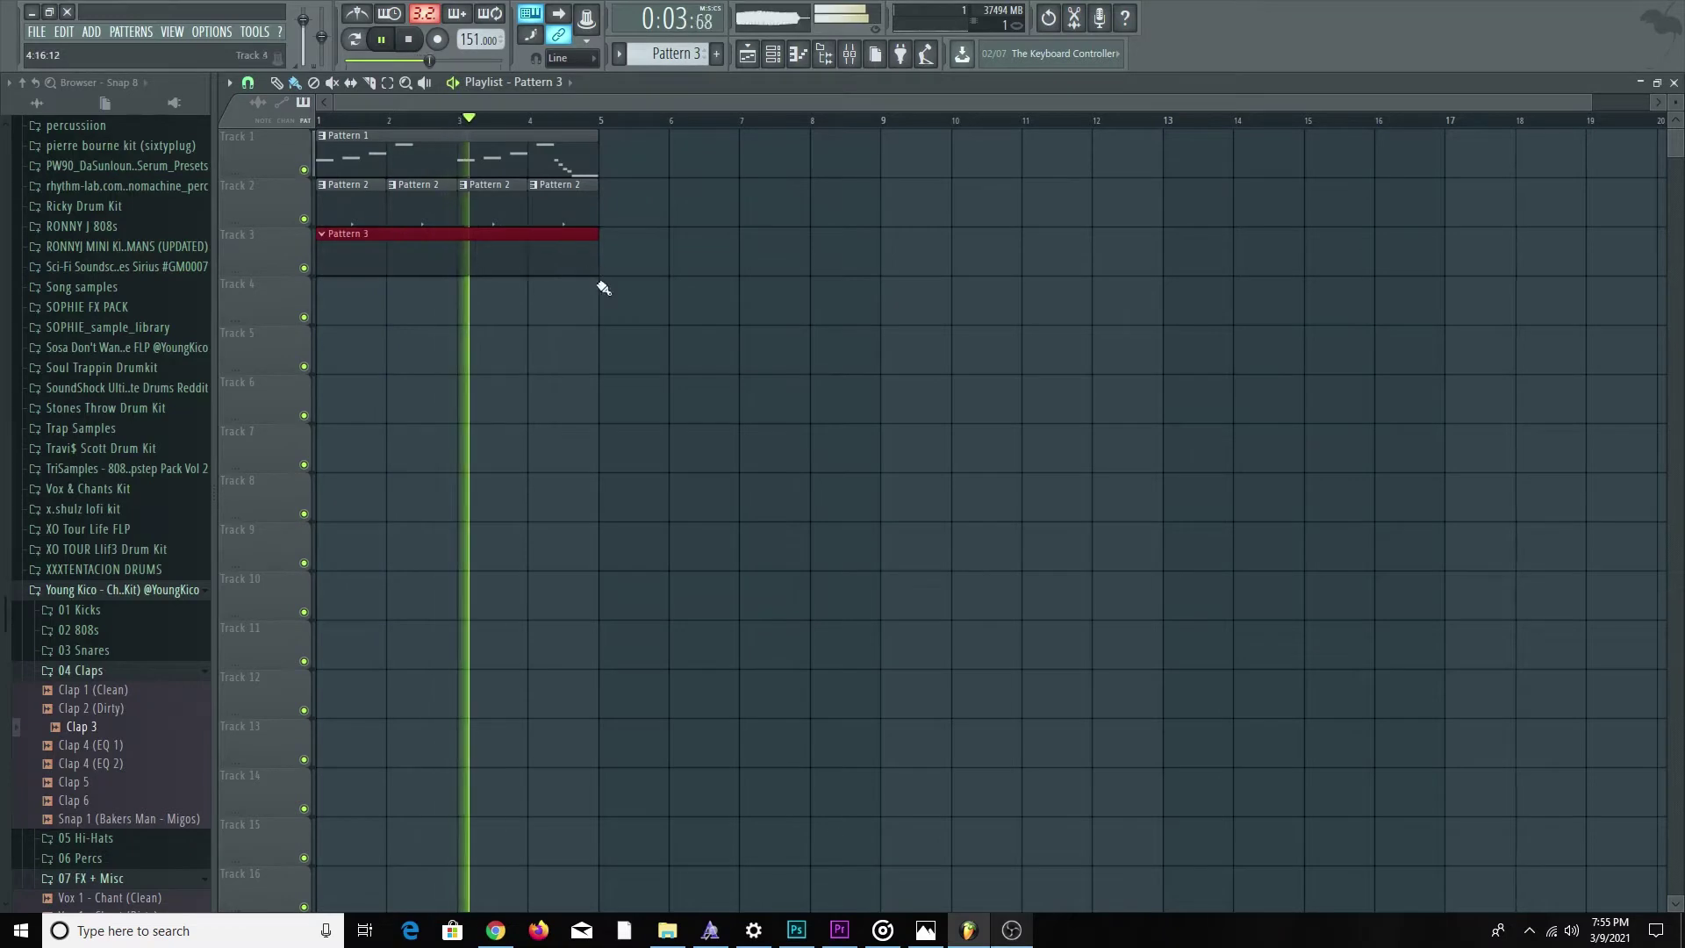
# Audition 808 1 (Zaytoven) from the kit's 02 808s folder, stop playback and load the sample into a new channel.
pyautogui.click(151, 669)
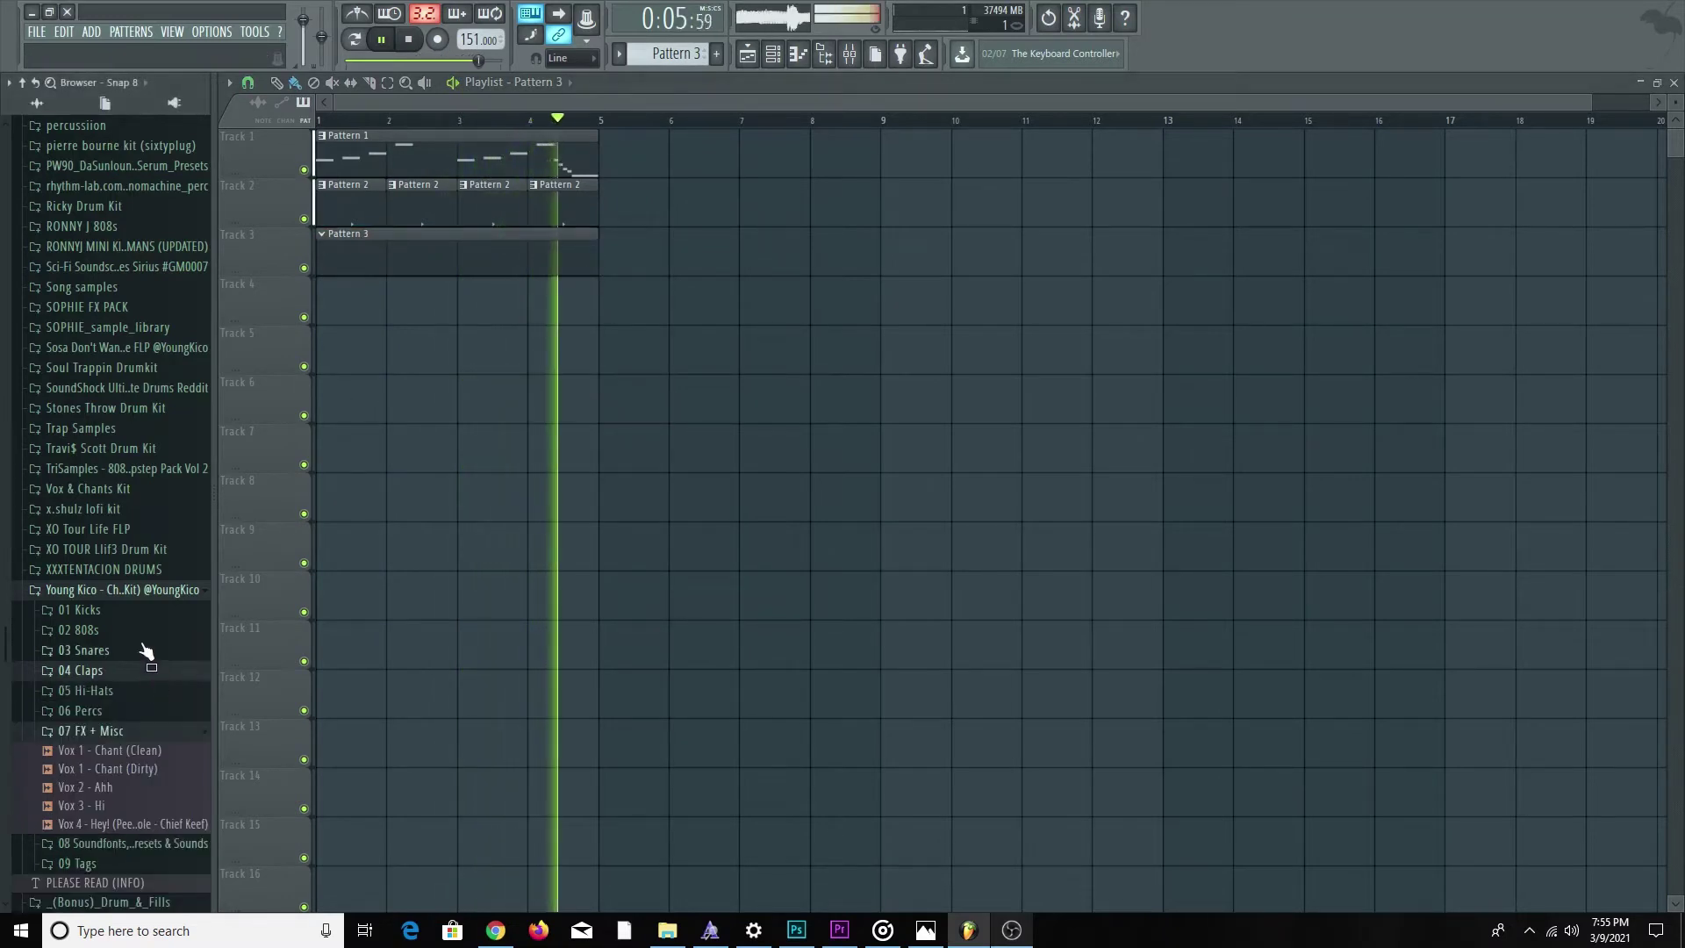
pyautogui.click(140, 629)
pyautogui.click(146, 668)
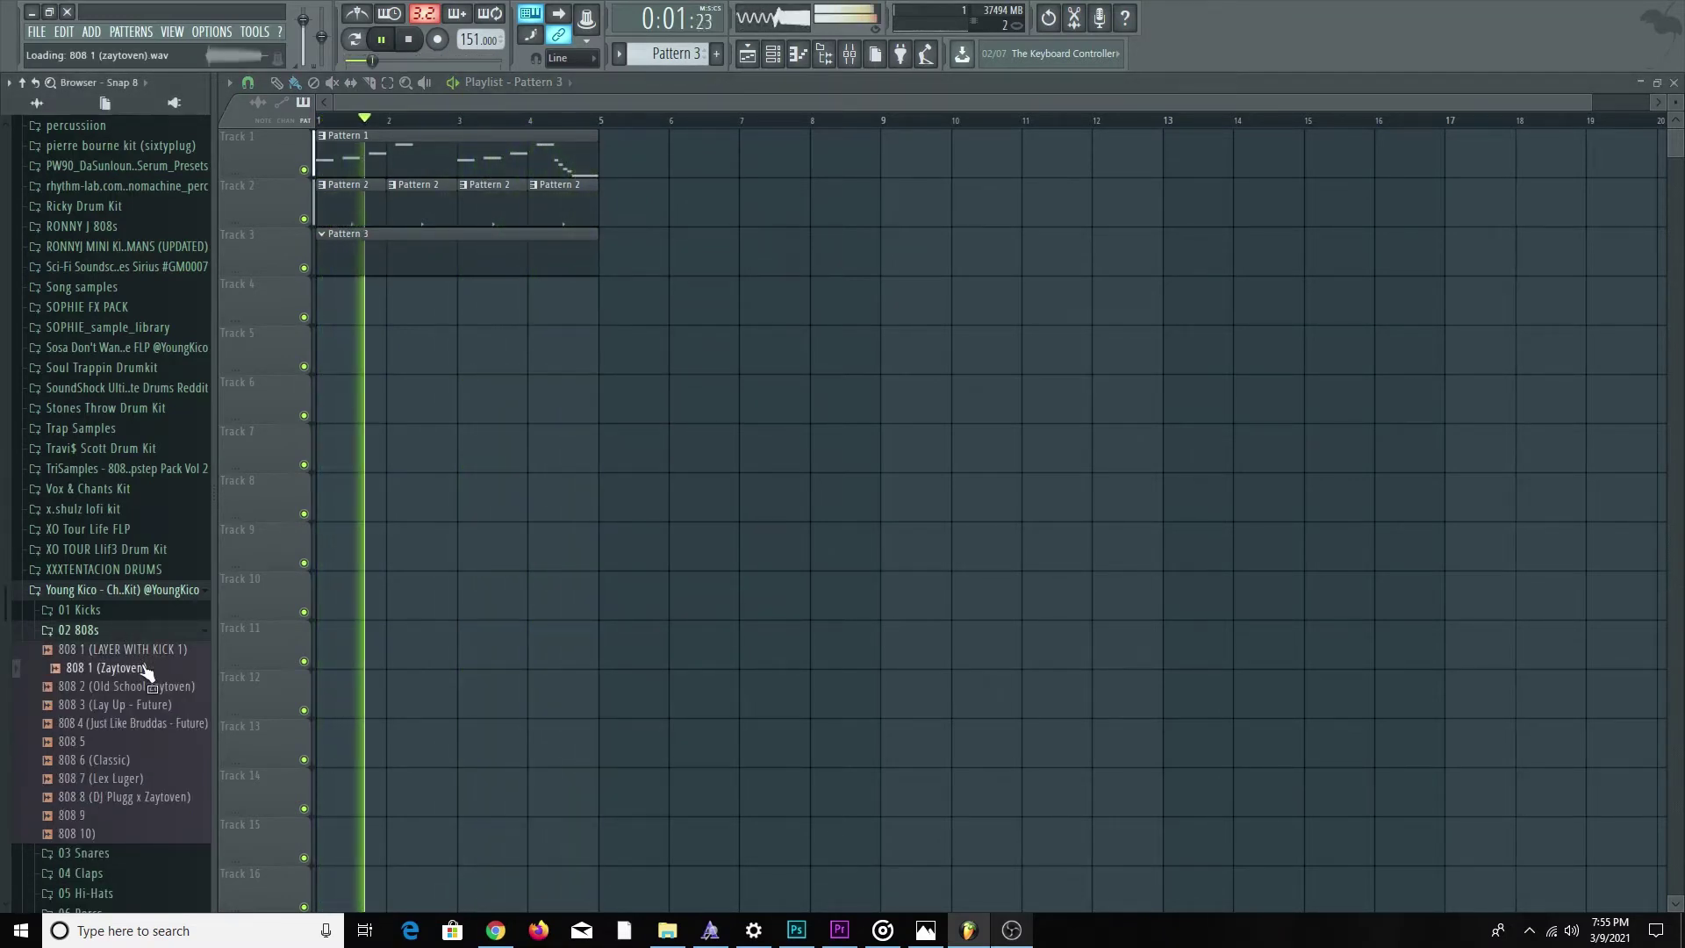
pyautogui.press('space')
pyautogui.rightClick(146, 670)
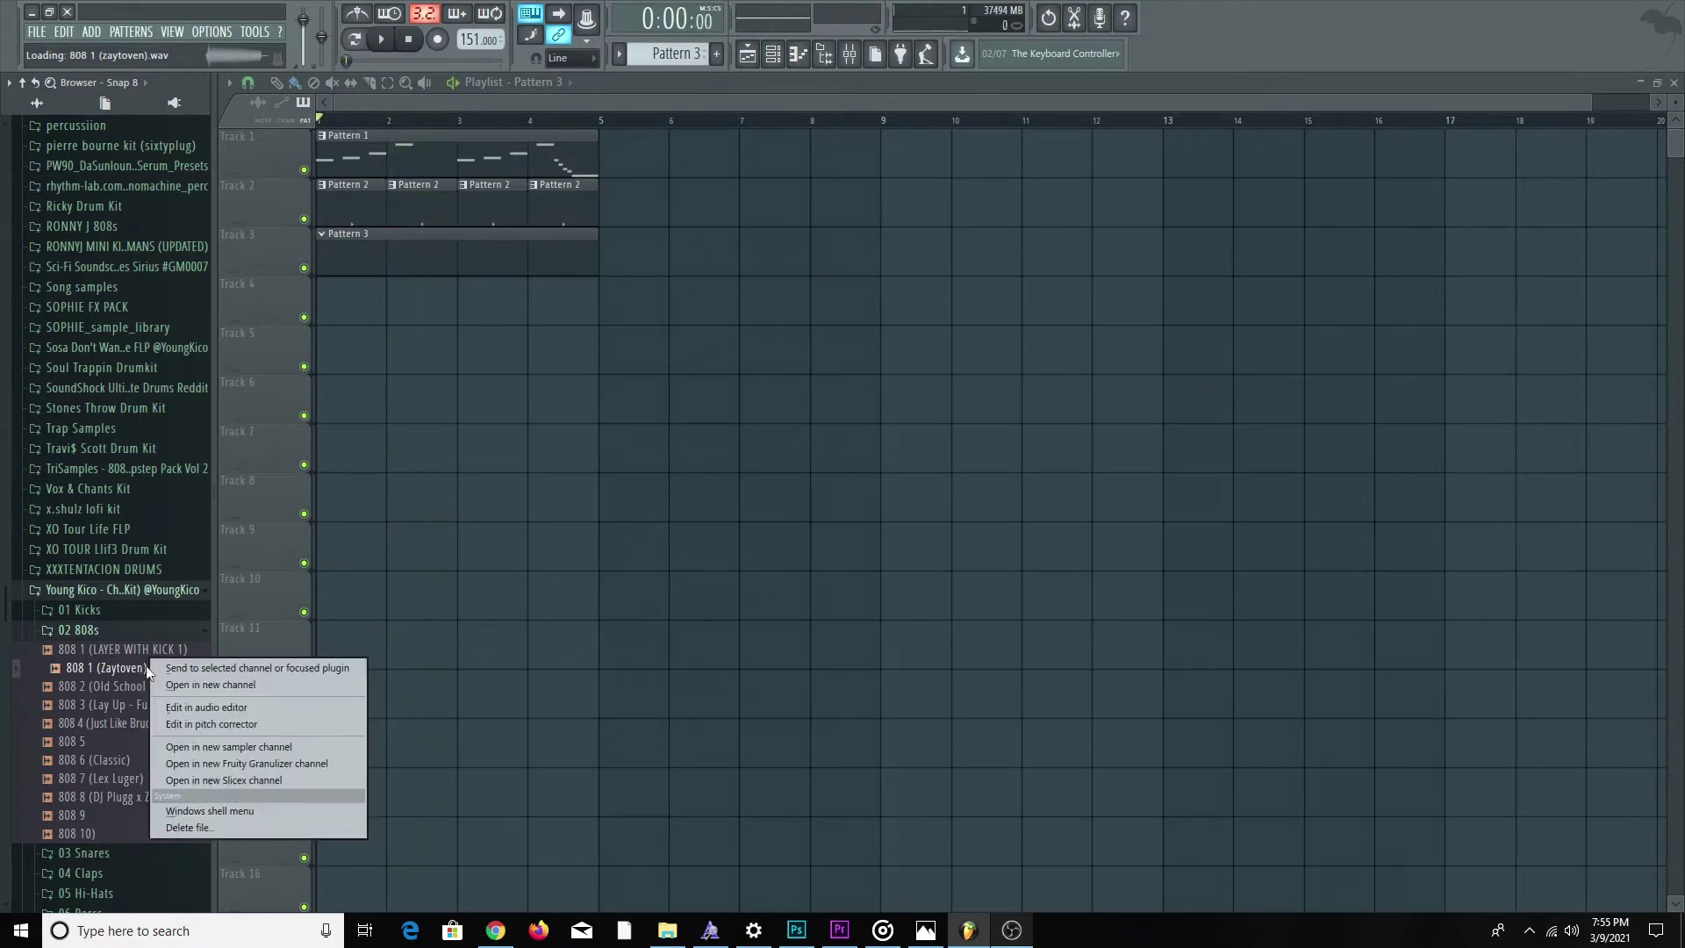
pyautogui.click(192, 682)
# Open the 808 sample in Edison, detect its pitch regions to find its note, and close the editor.
pyautogui.rightClick(392, 516)
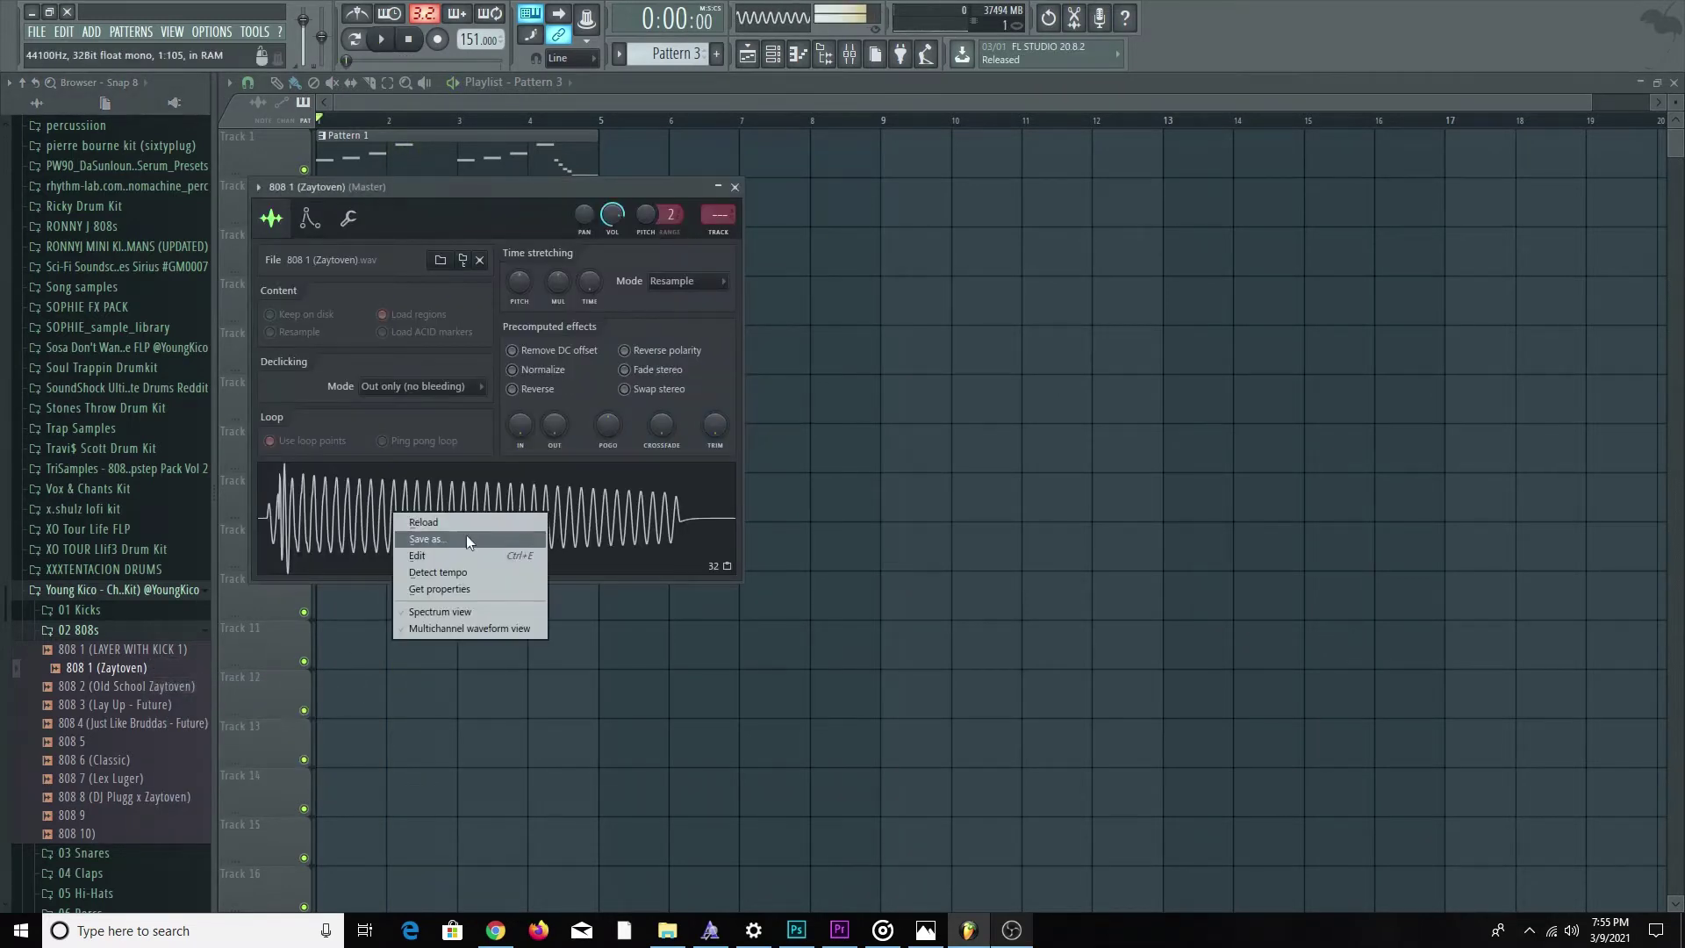
pyautogui.click(458, 553)
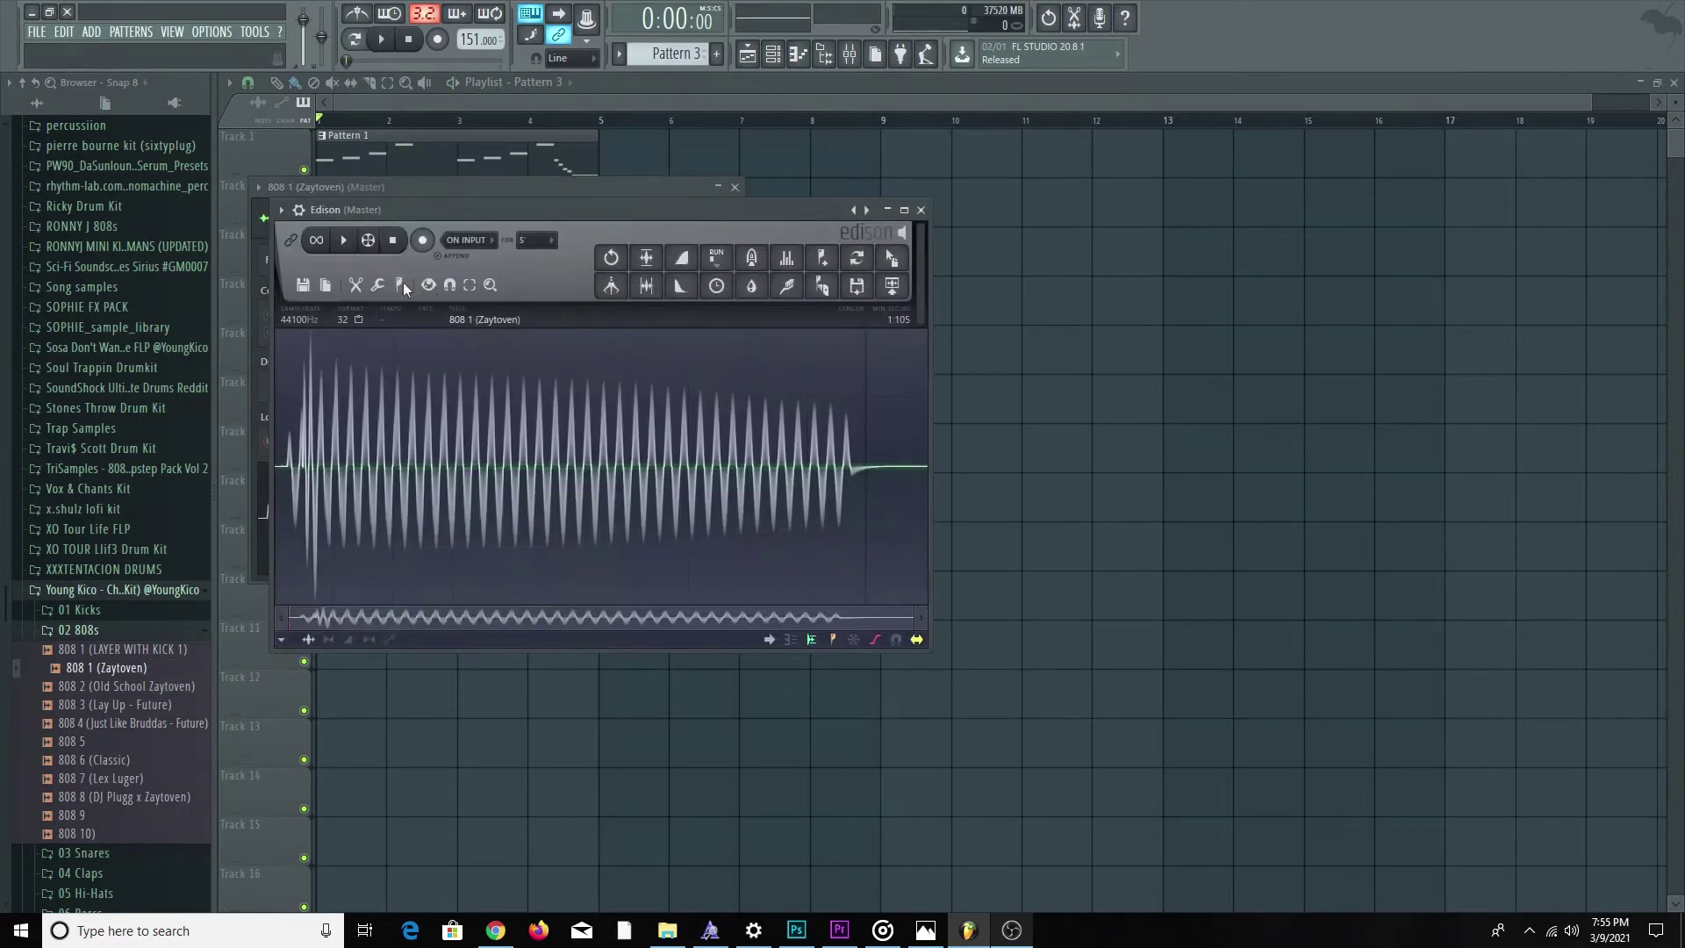
pyautogui.click(402, 283)
pyautogui.click(437, 526)
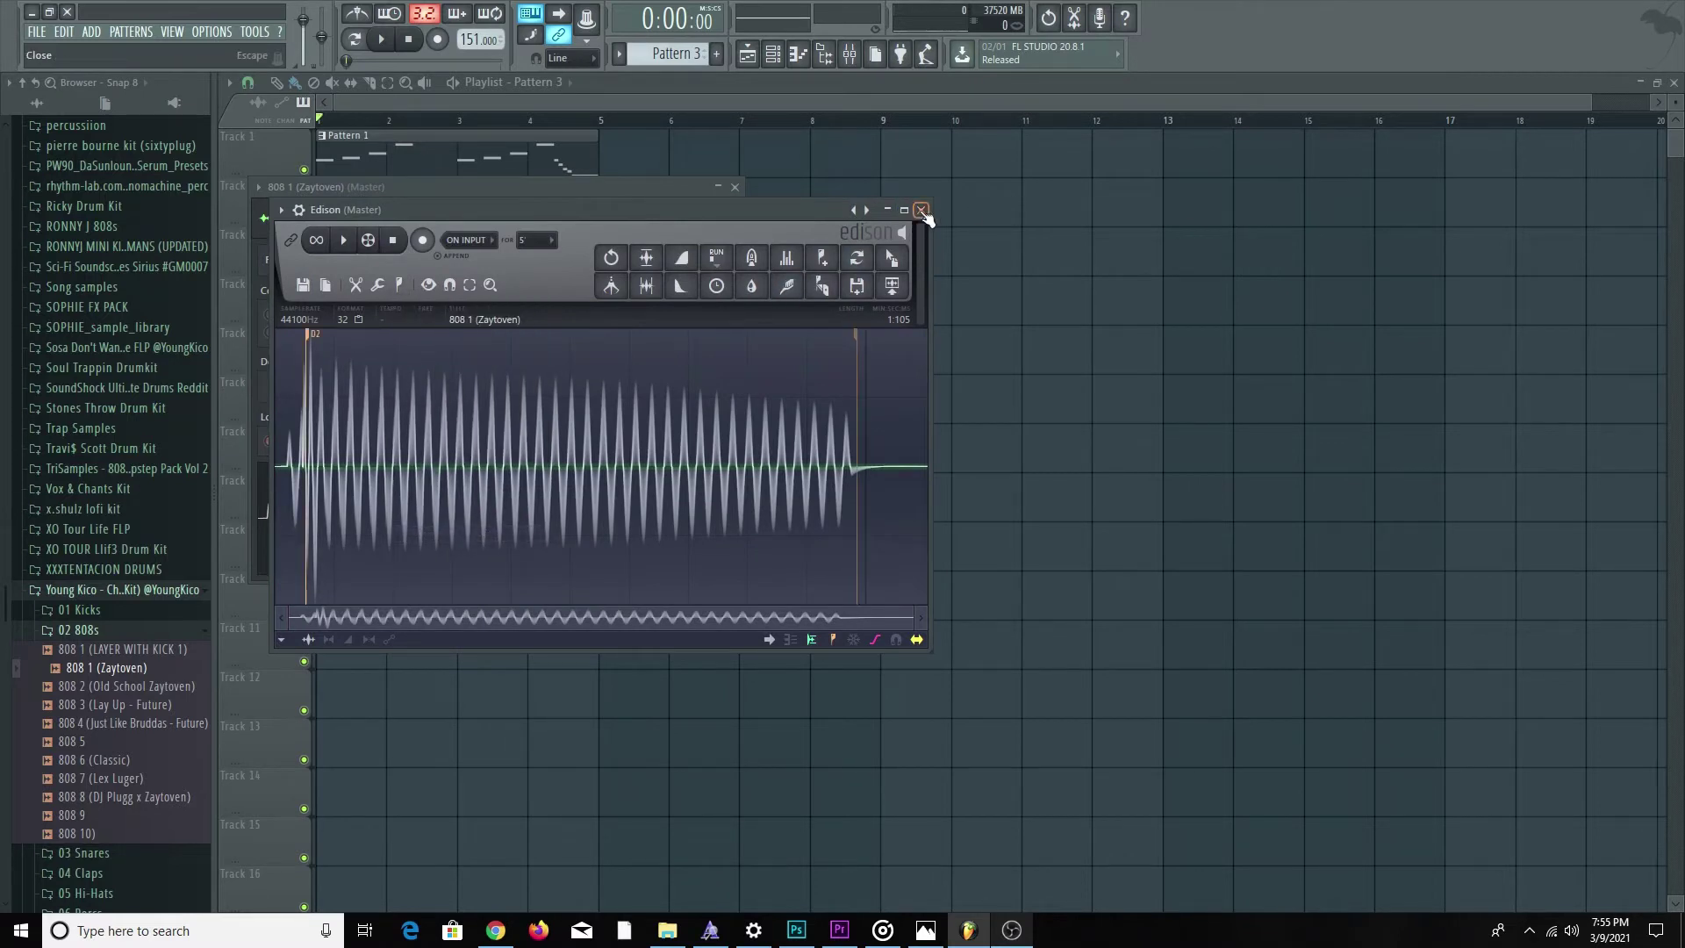
pyautogui.click(400, 284)
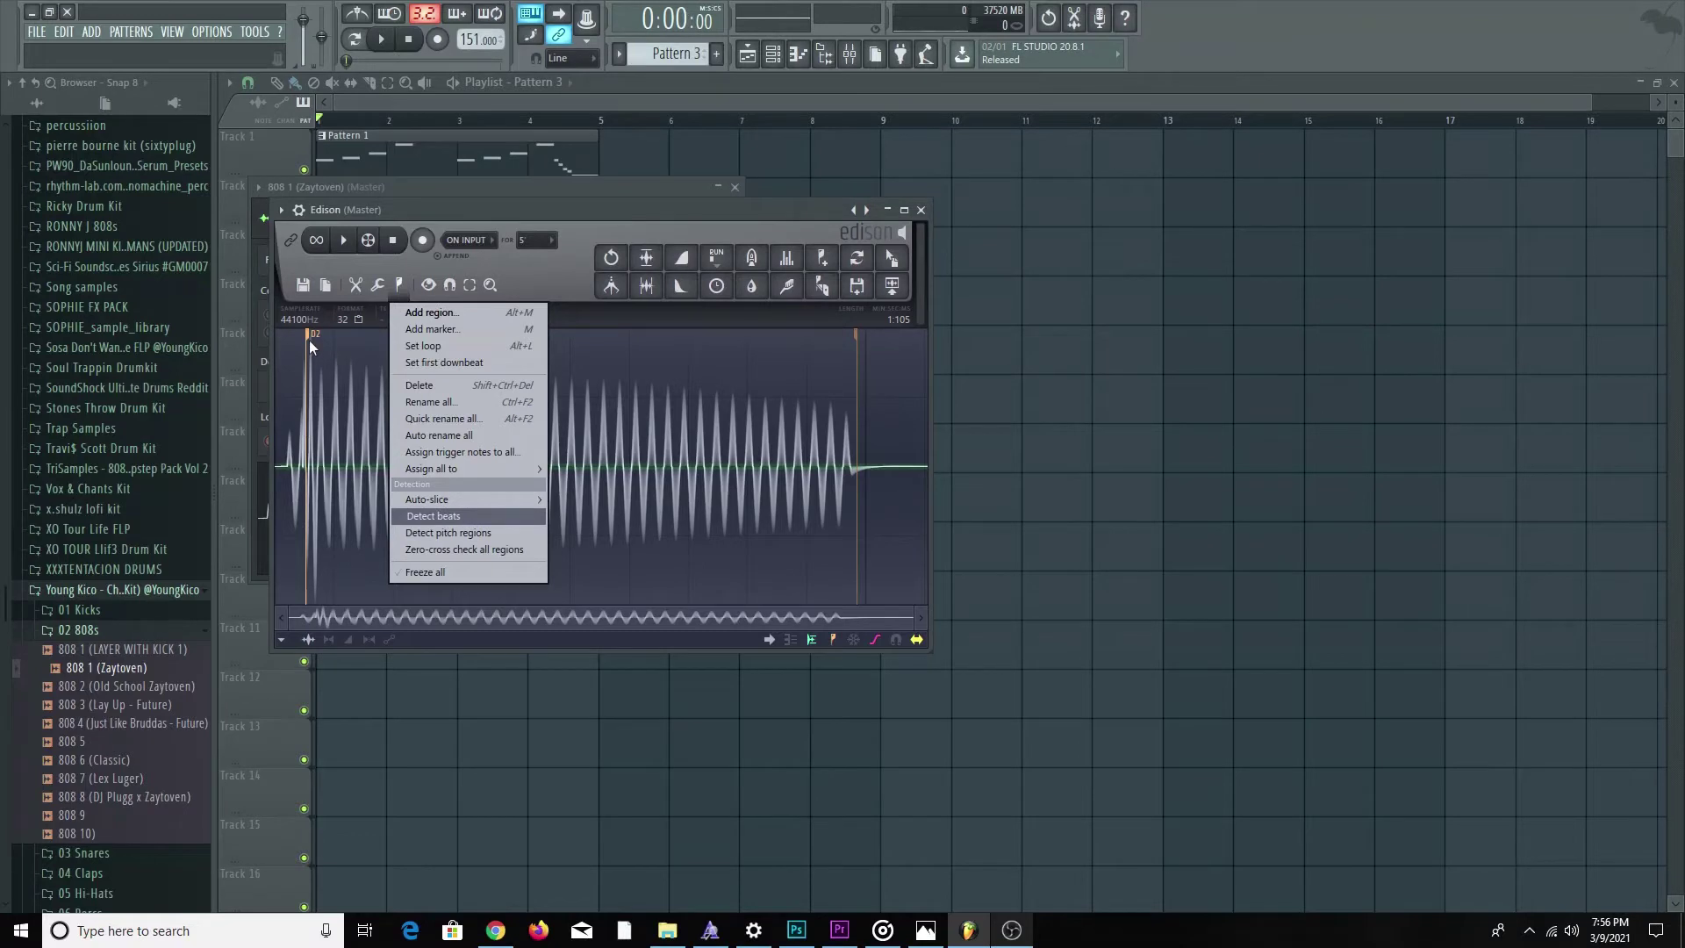
pyautogui.click(490, 284)
pyautogui.click(921, 211)
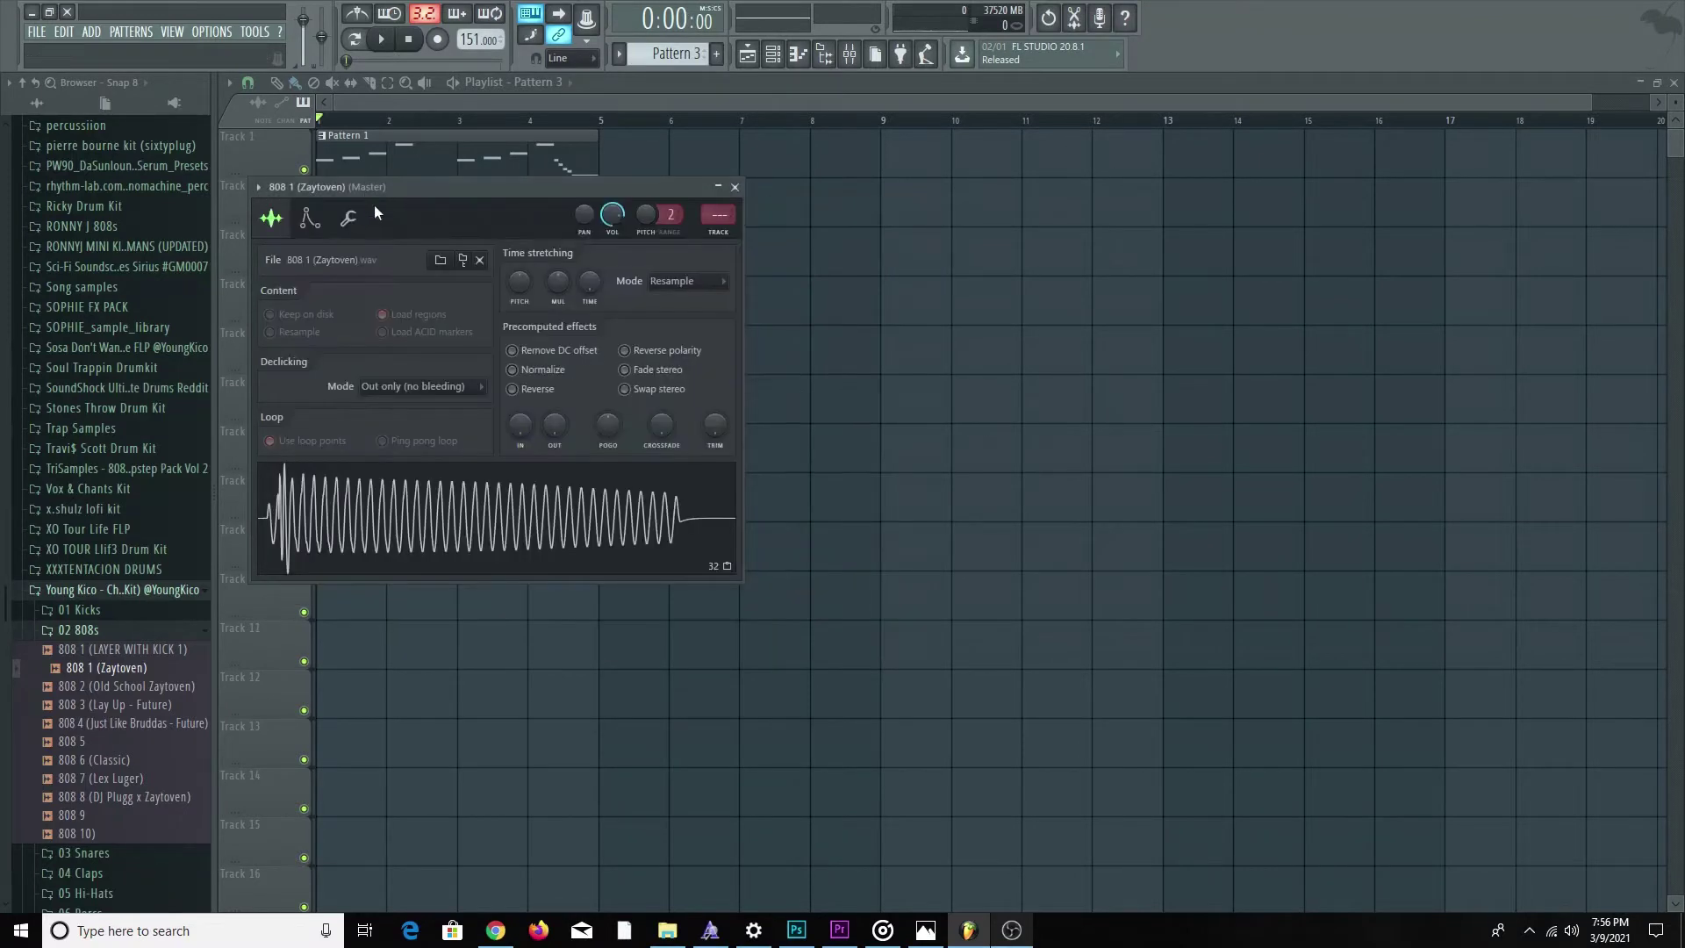
# Set the 808 channel's root note to D5 and open its piano roll in Pattern 3.
pyautogui.click(352, 220)
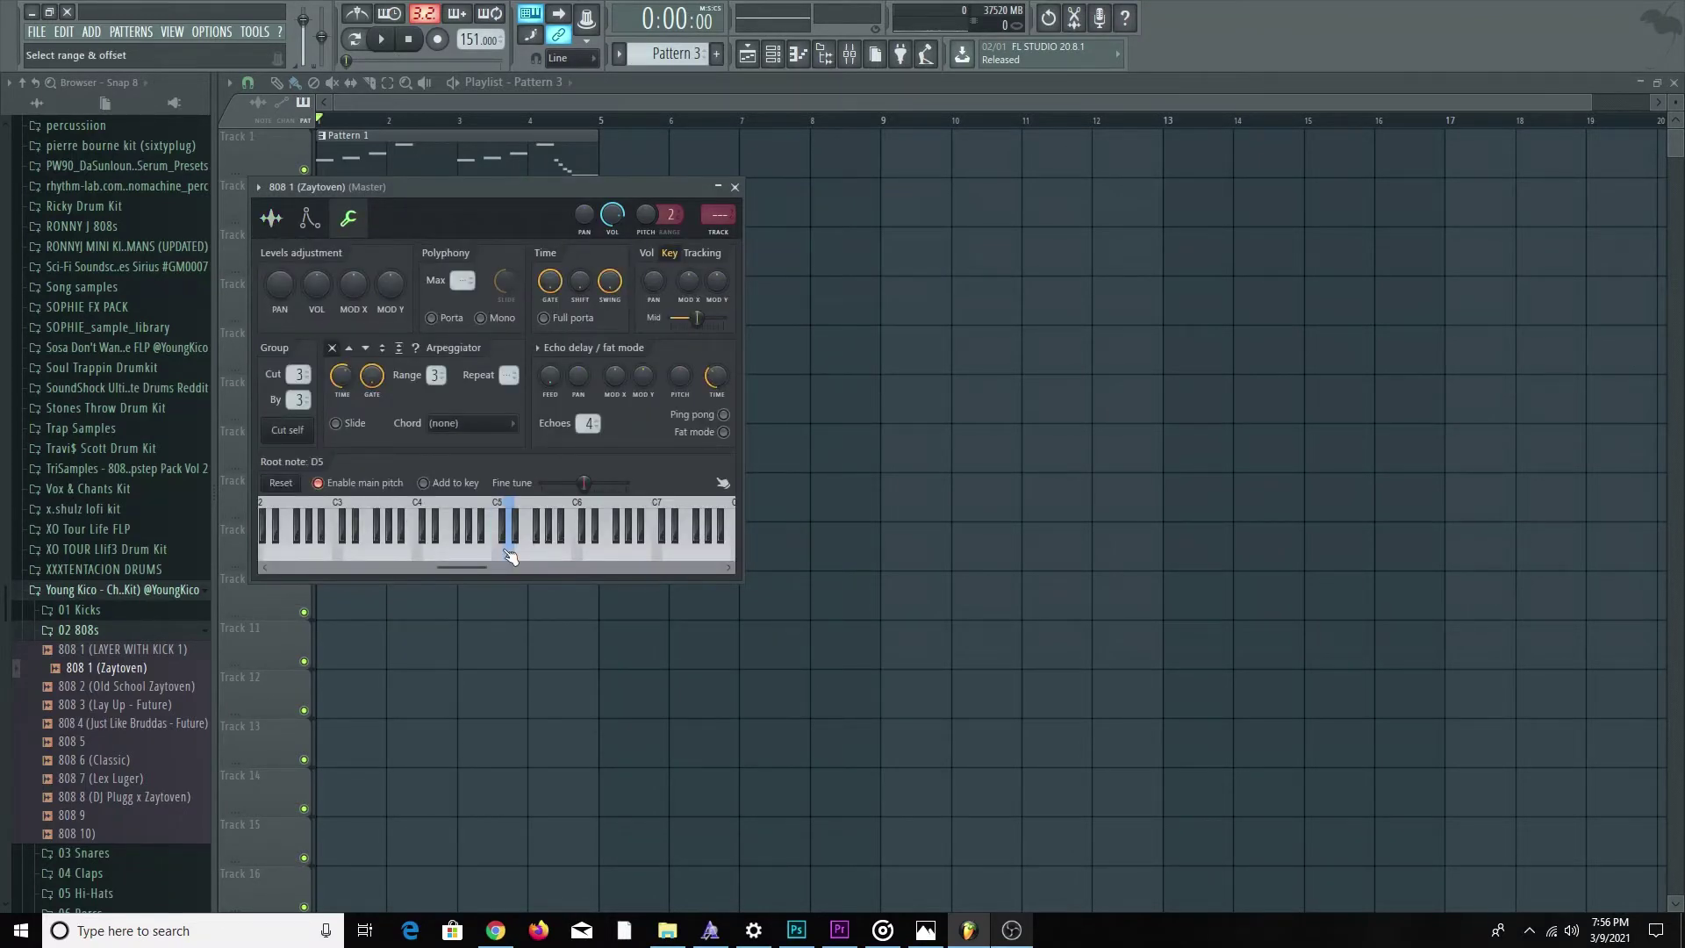
pyautogui.click(734, 187)
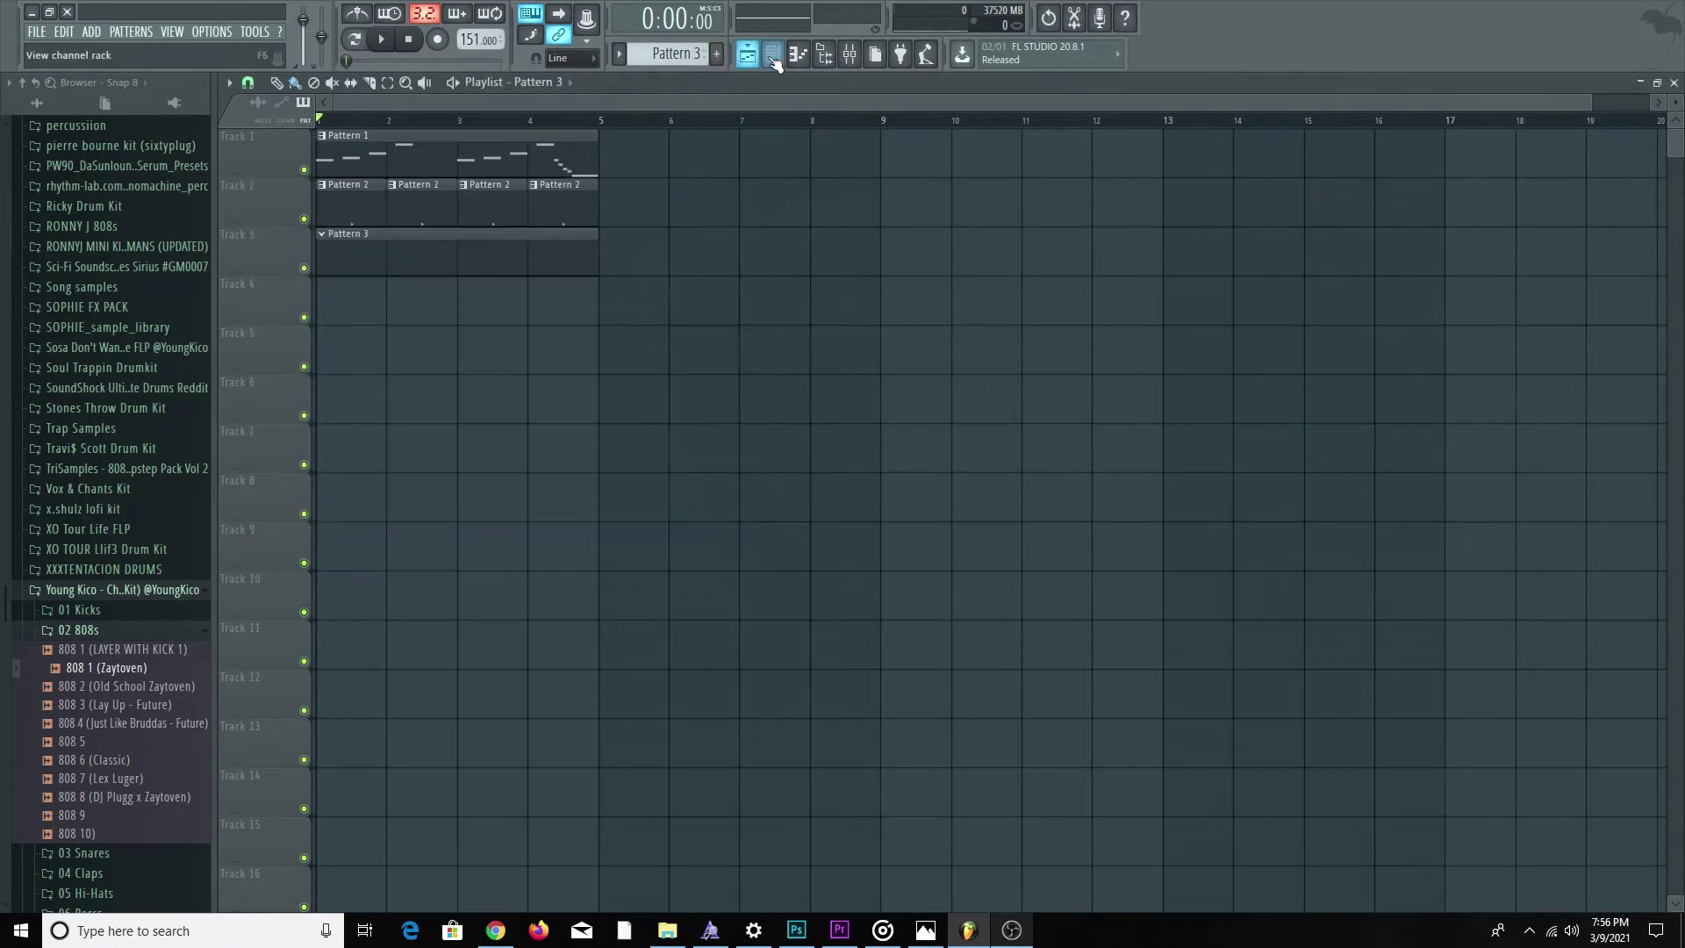
pyautogui.click(773, 54)
pyautogui.rightClick(551, 423)
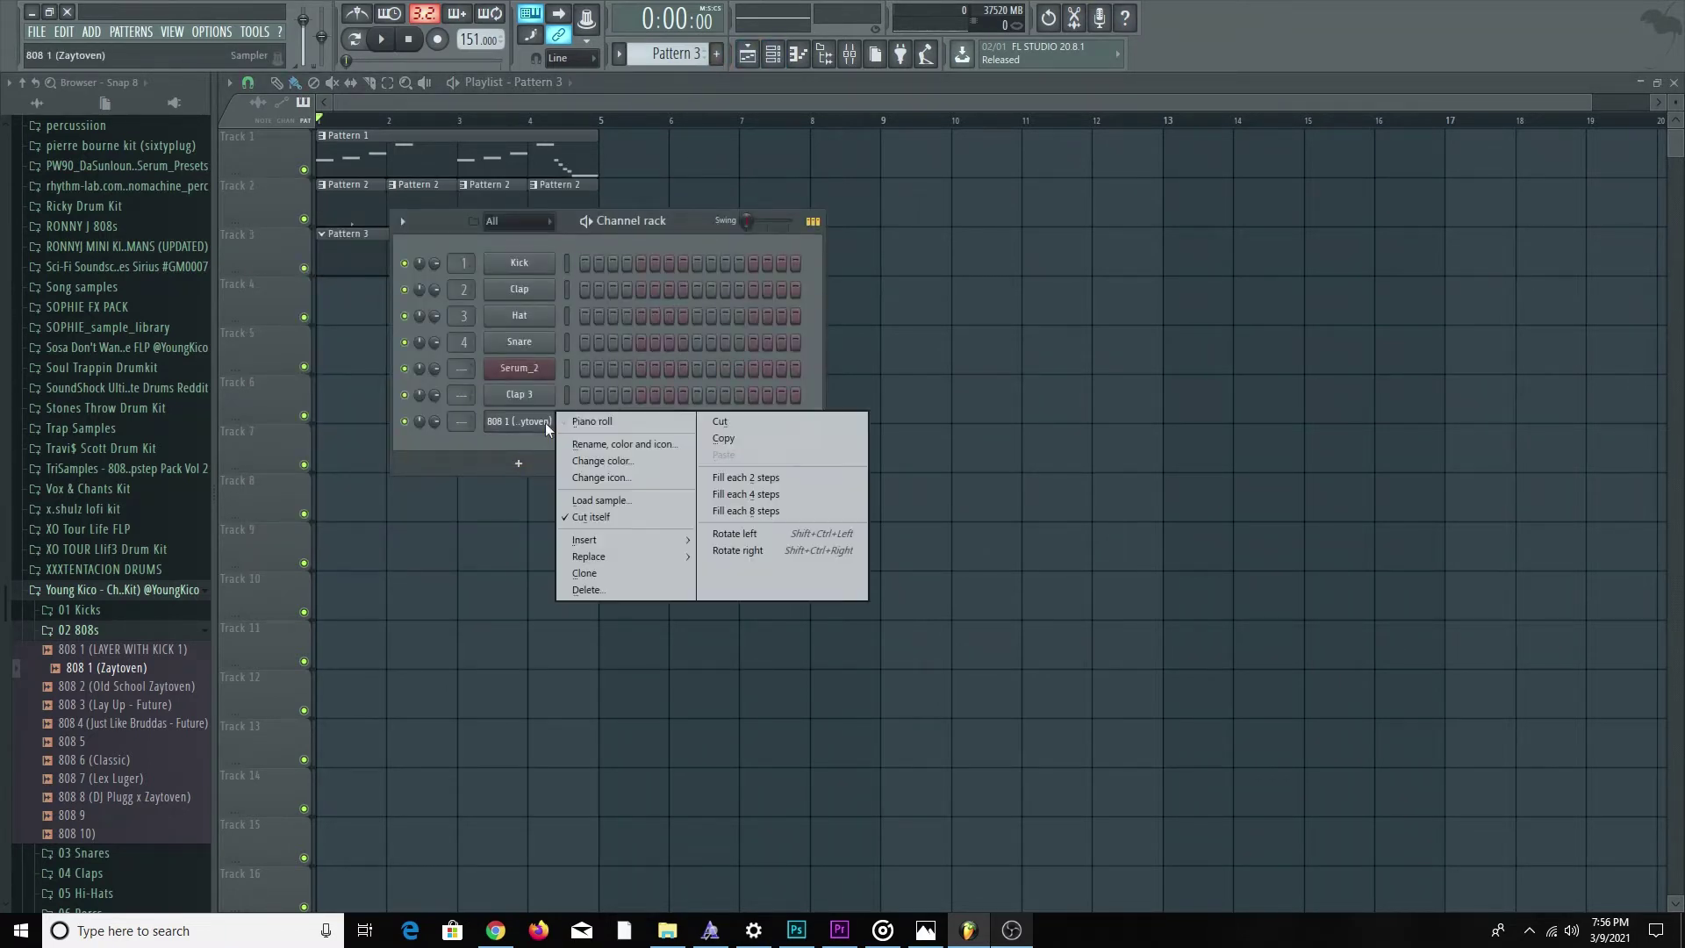
pyautogui.click(588, 421)
# Set the snap to 1/4 beat and draw four consecutive two-step C5 notes from the start of bar 1.
pyautogui.click(266, 82)
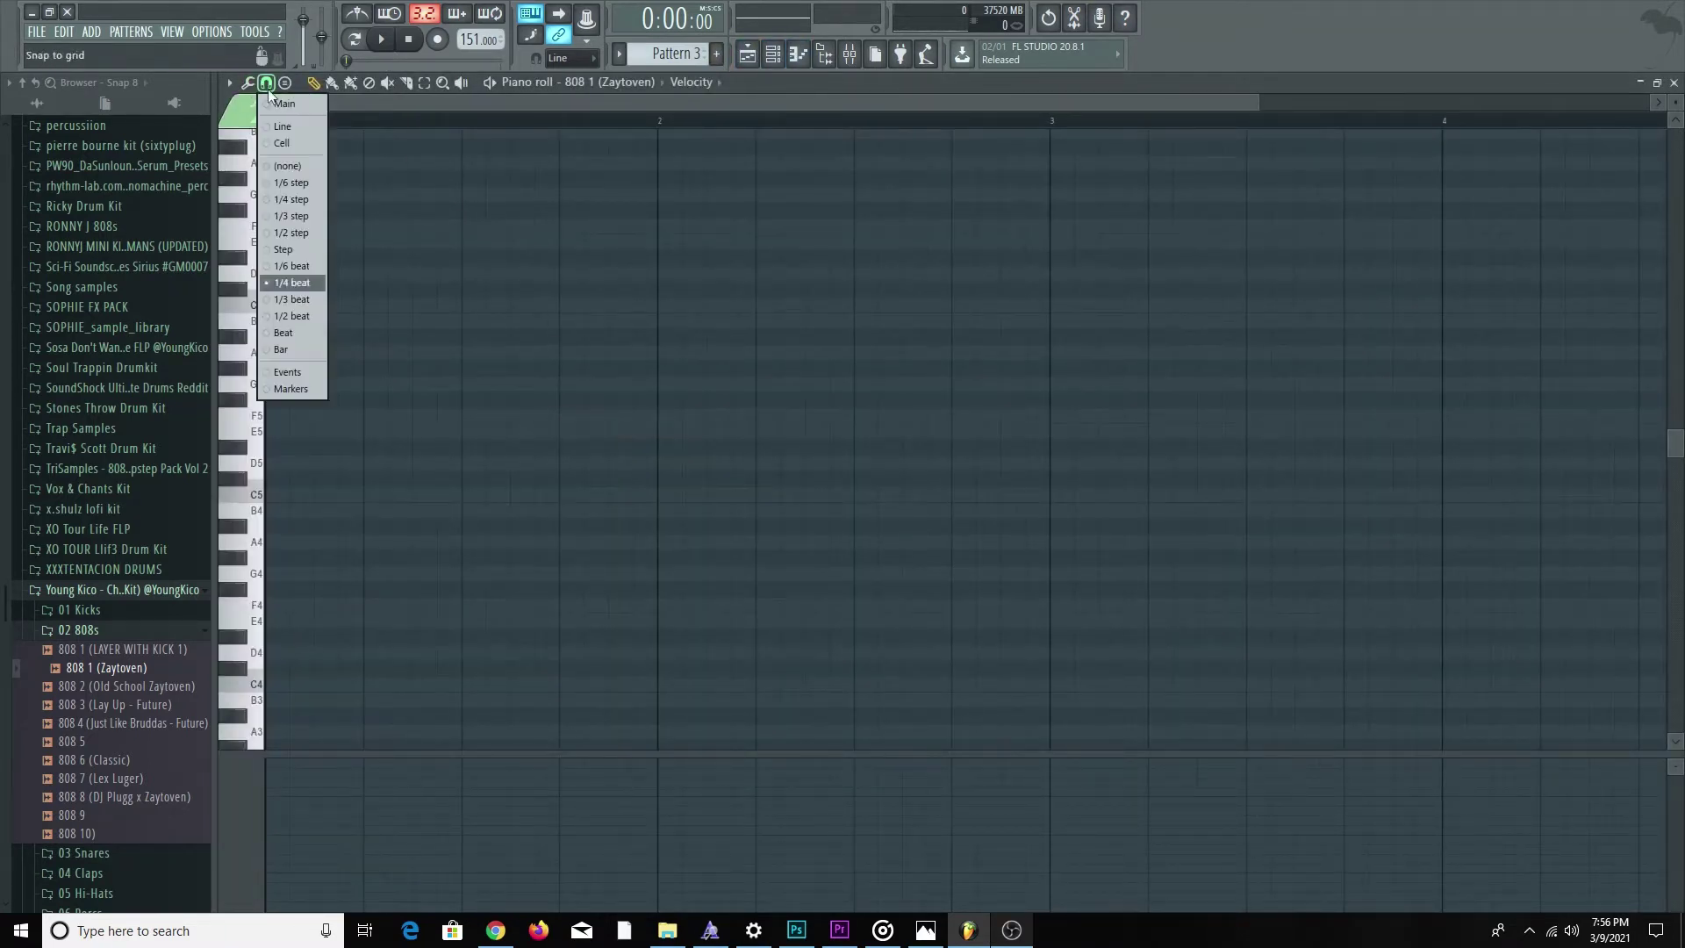
pyautogui.click(297, 283)
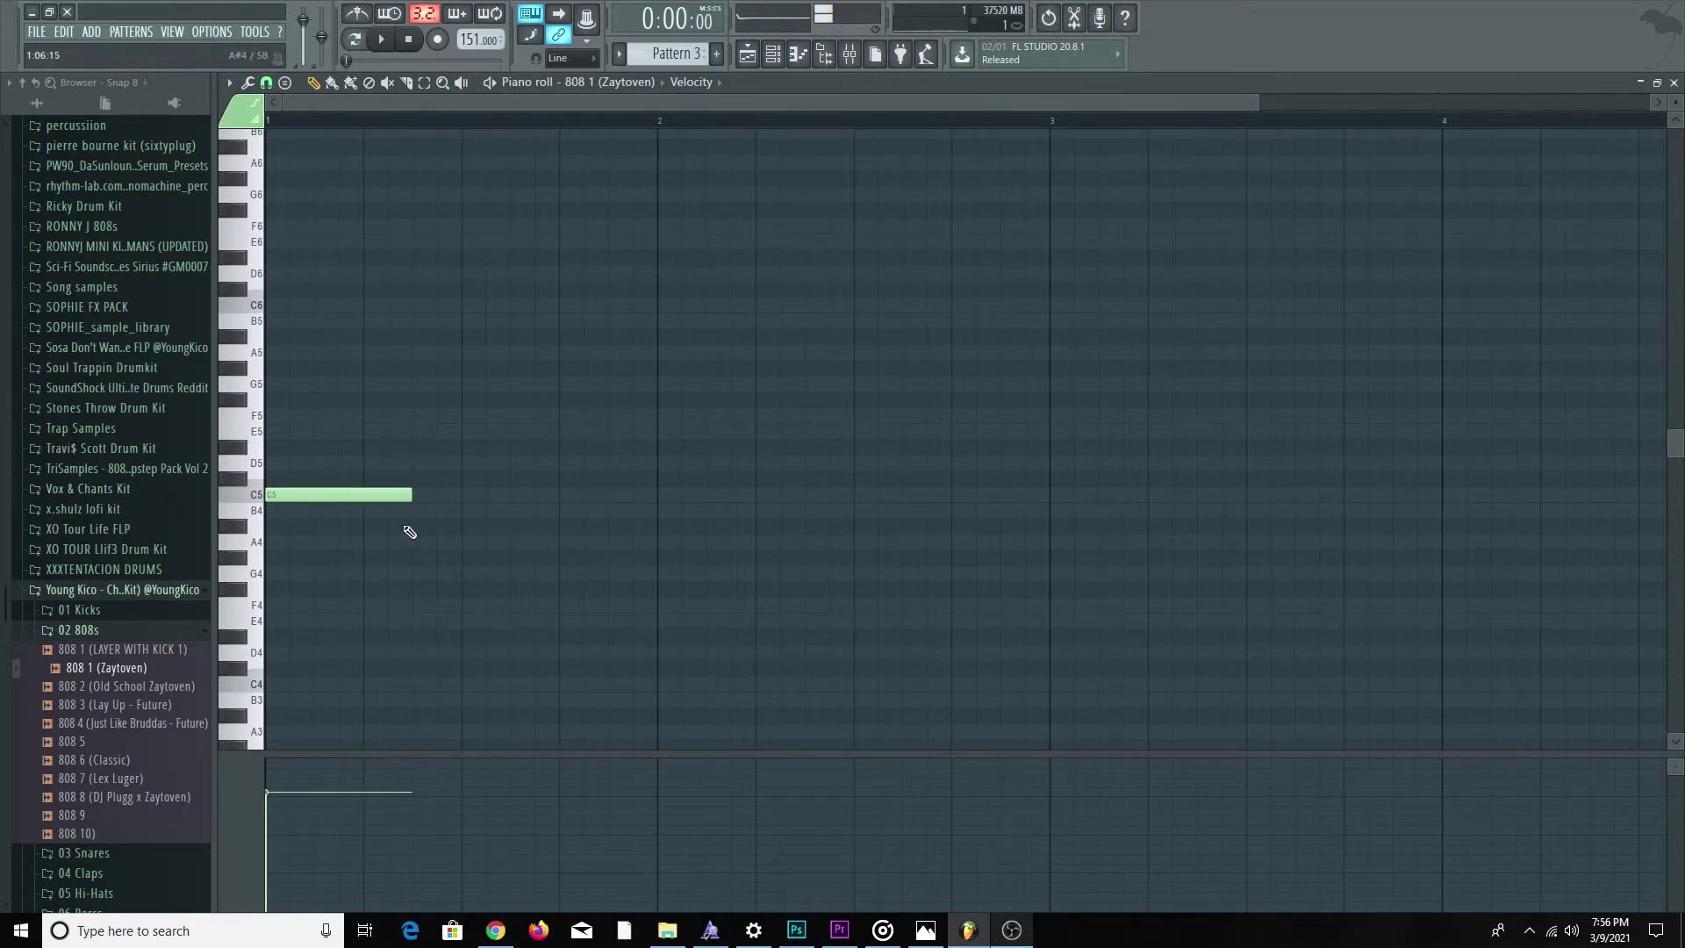
pyautogui.moveTo(412, 494); pyautogui.dragTo(332, 499)
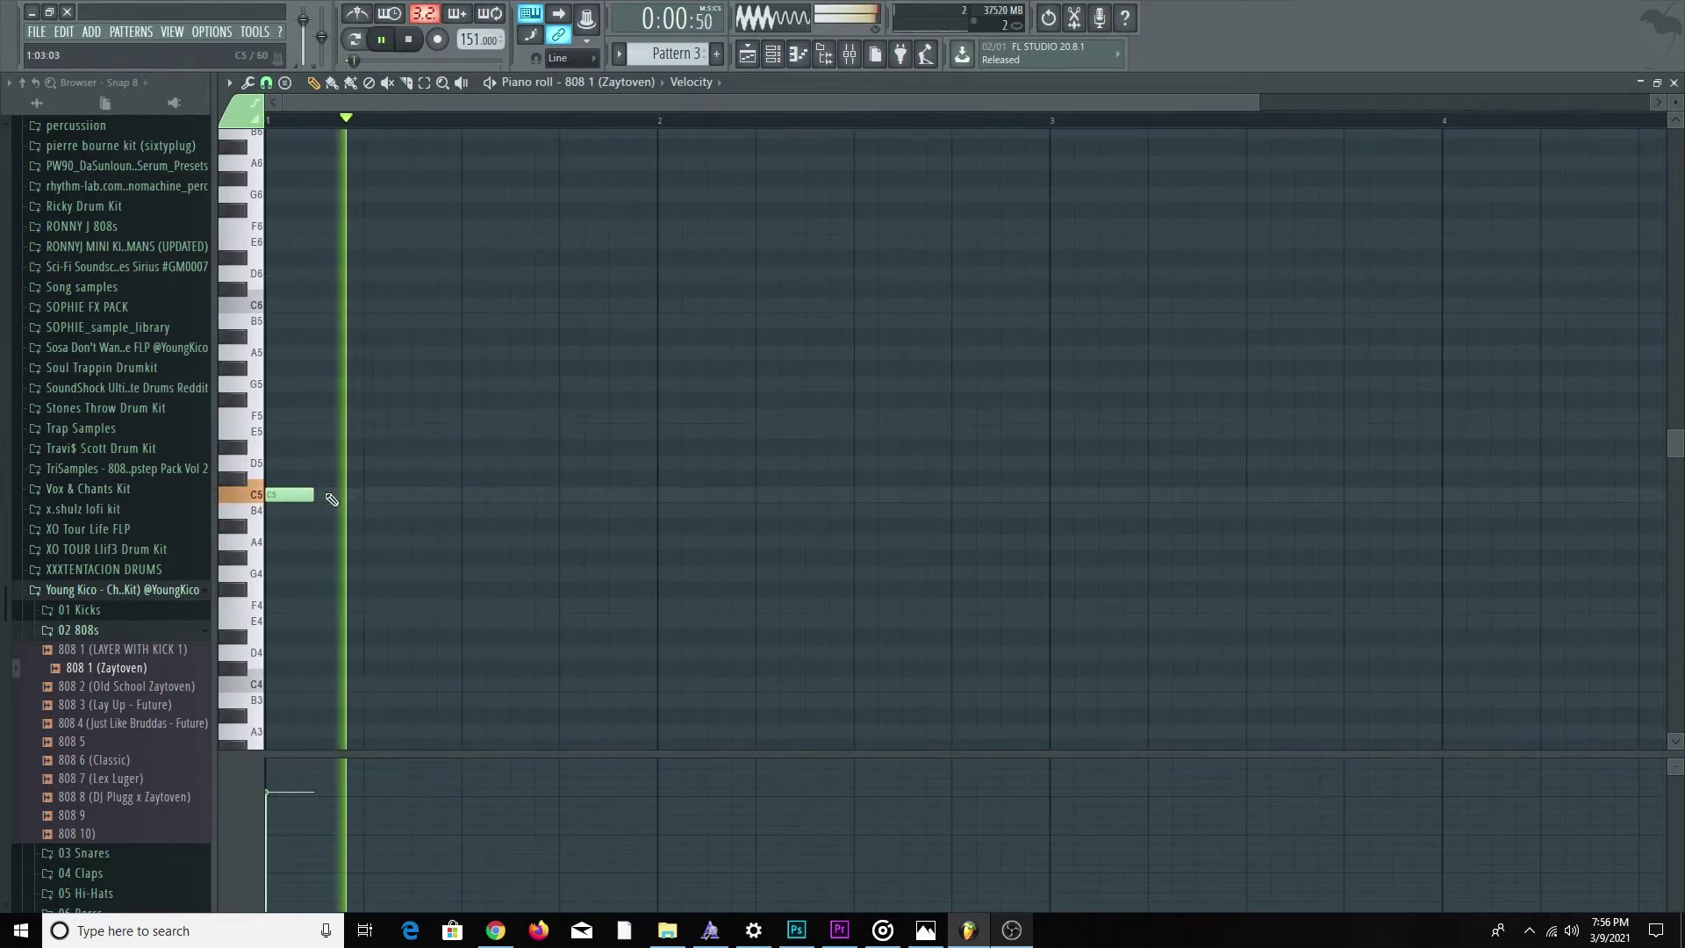
pyautogui.click(324, 494)
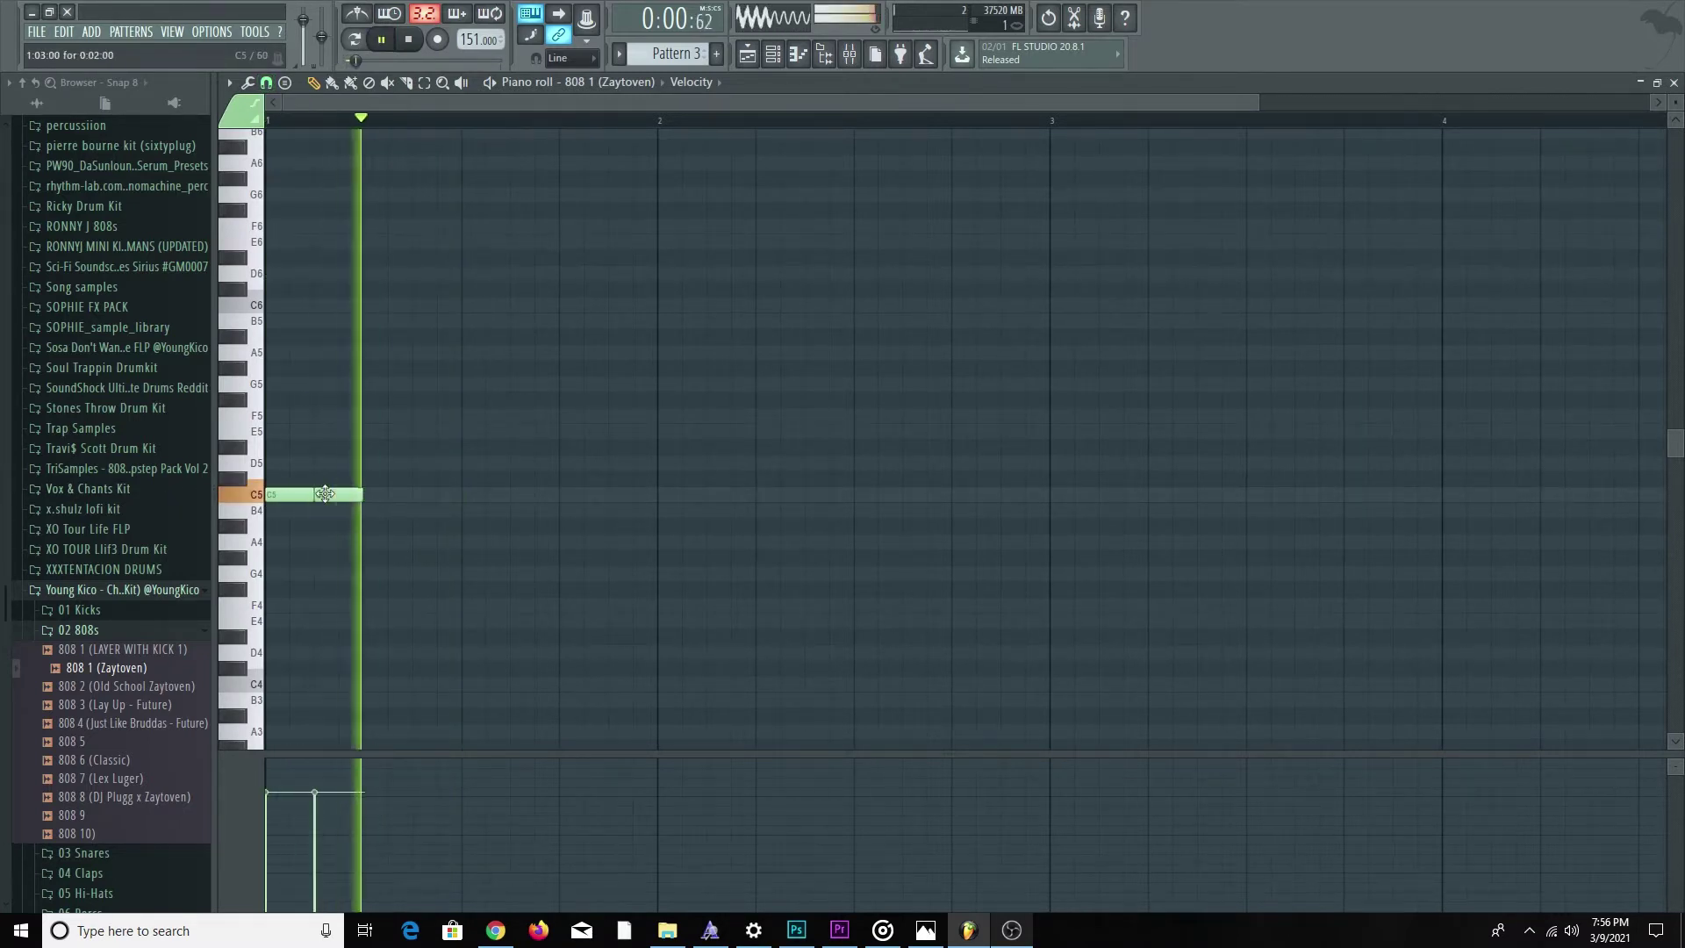
pyautogui.click(434, 495)
pyautogui.rightClick(493, 506)
pyautogui.press('space')
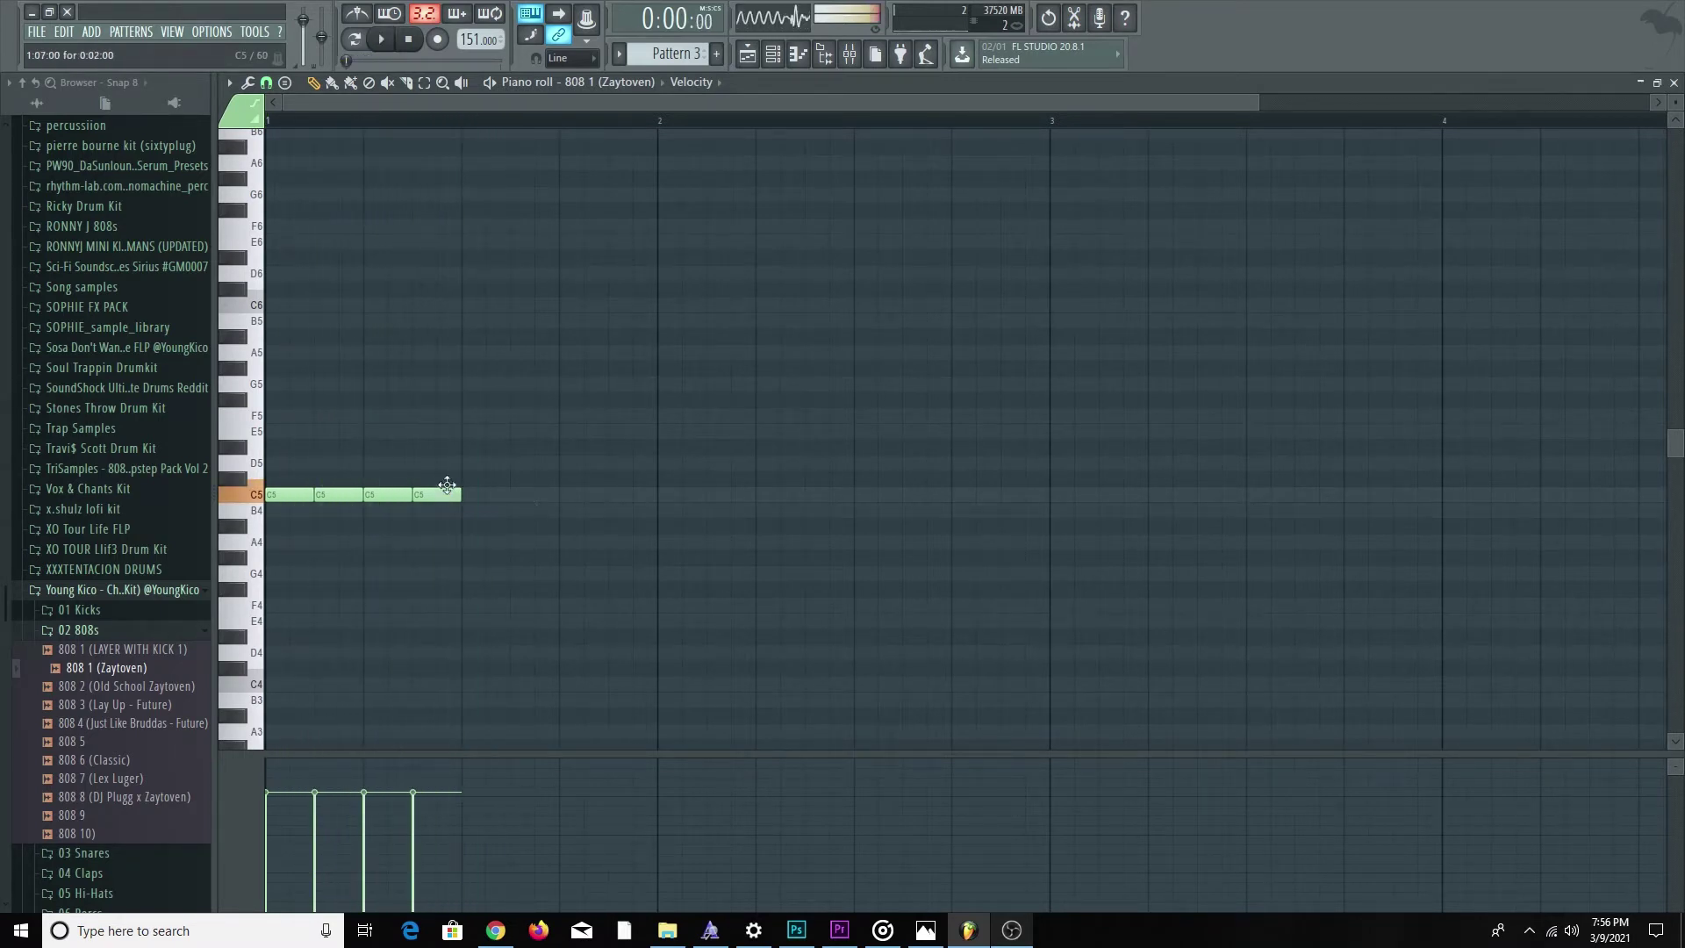
# Move the fourth 808 note up to D#5 and play the pattern back.
pyautogui.moveTo(444, 449); pyautogui.dragTo(444, 445)
pyautogui.press('space')
pyautogui.scroll(-1, 467, 469)
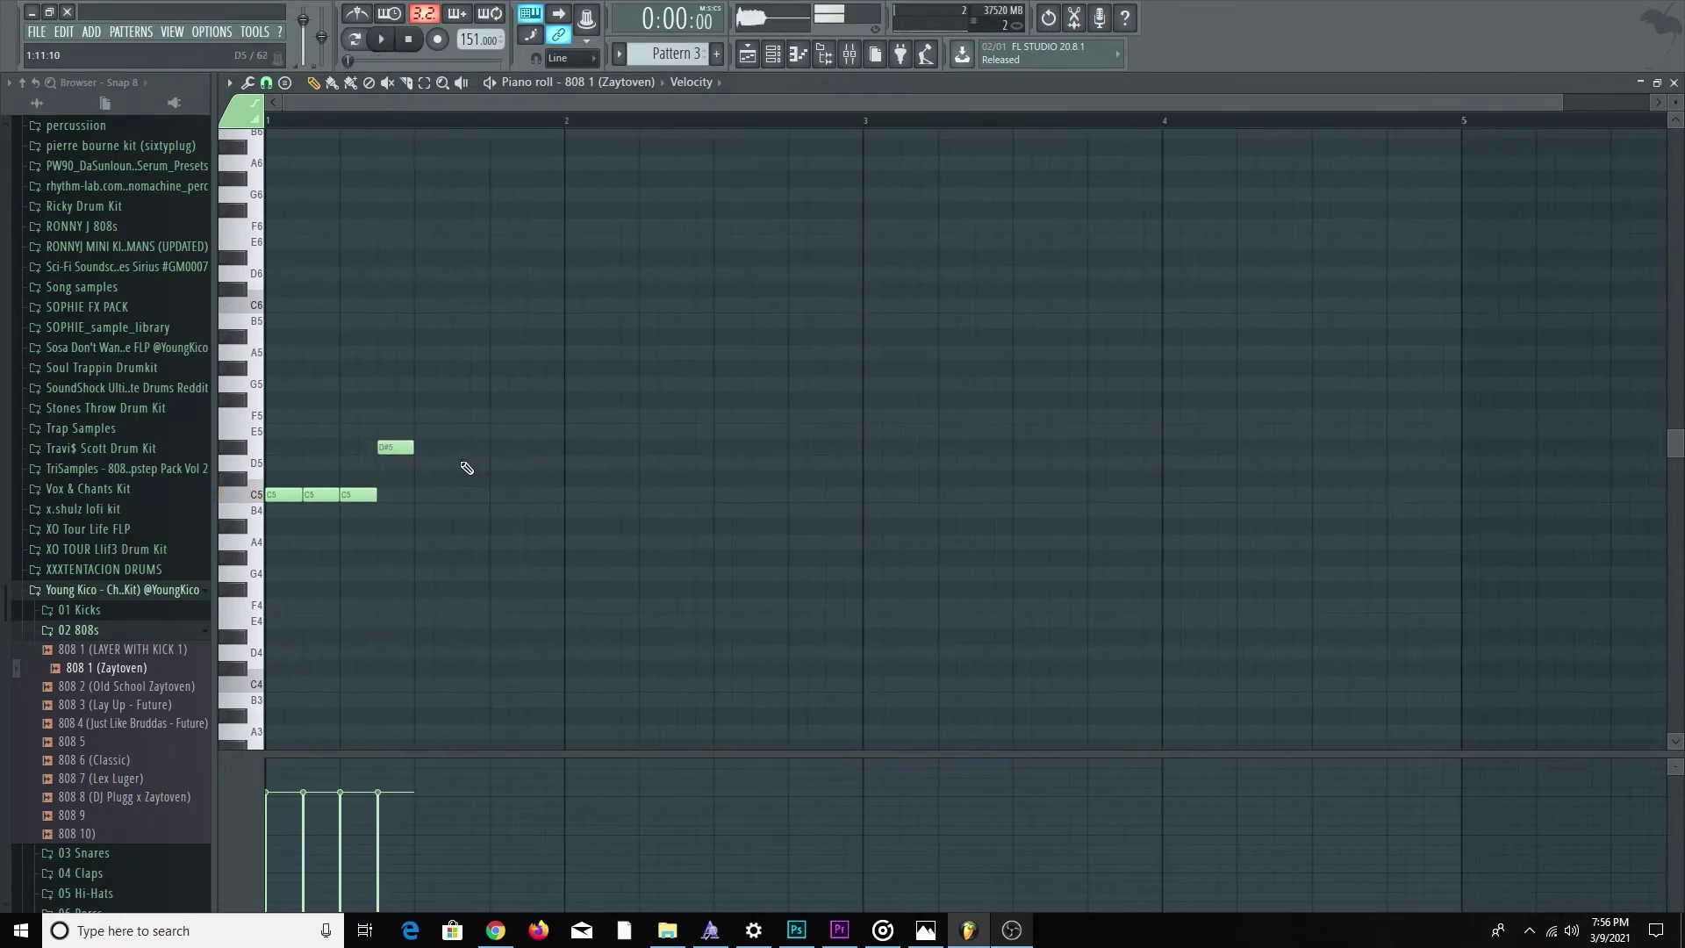
# Add a two-step 808 note at step 13 of bar 1 and lower it to D5.
pyautogui.click(496, 415)
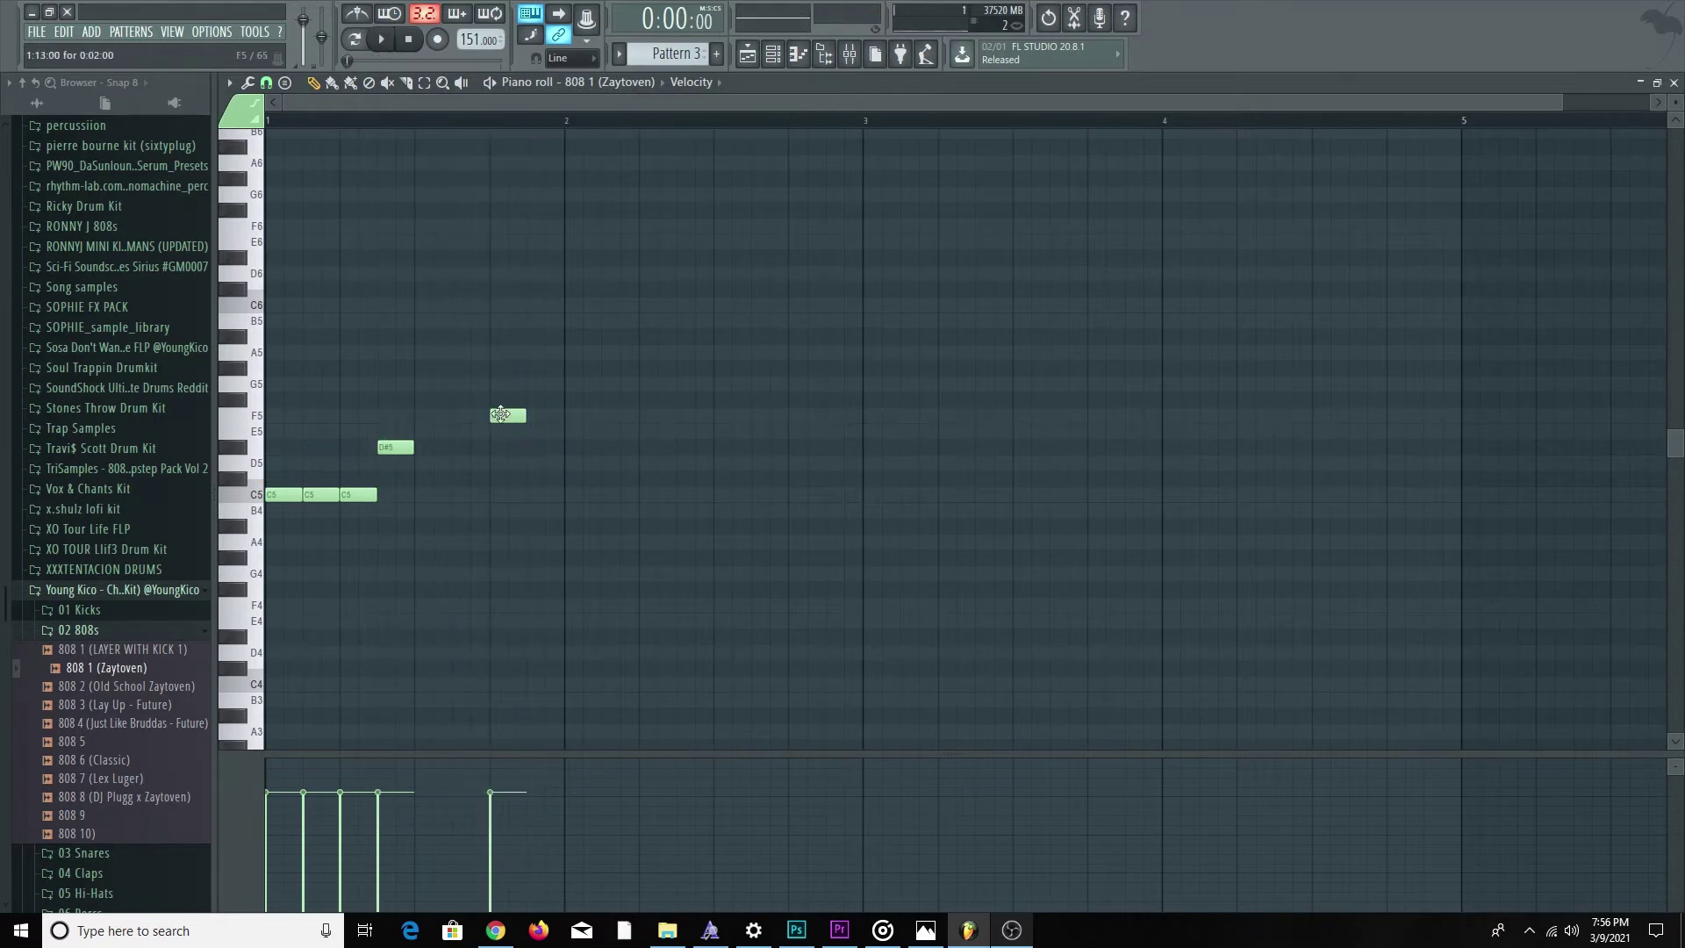
pyautogui.click(588, 447)
pyautogui.rightClick(589, 447)
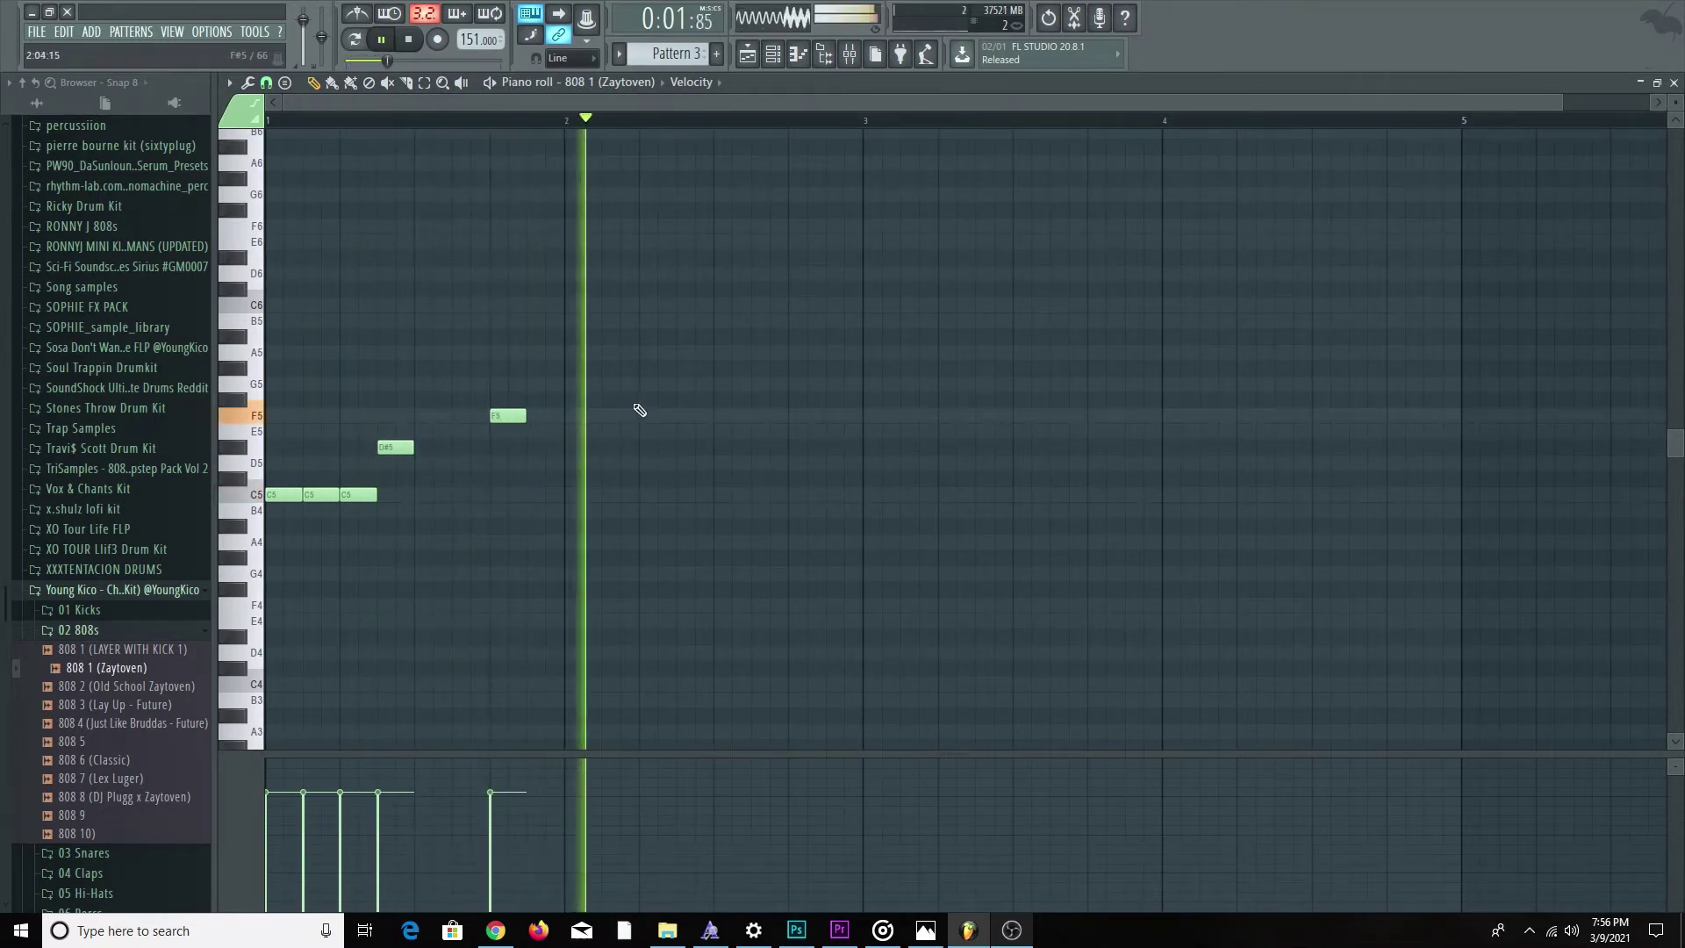
pyautogui.moveTo(506, 415); pyautogui.dragTo(506, 458)
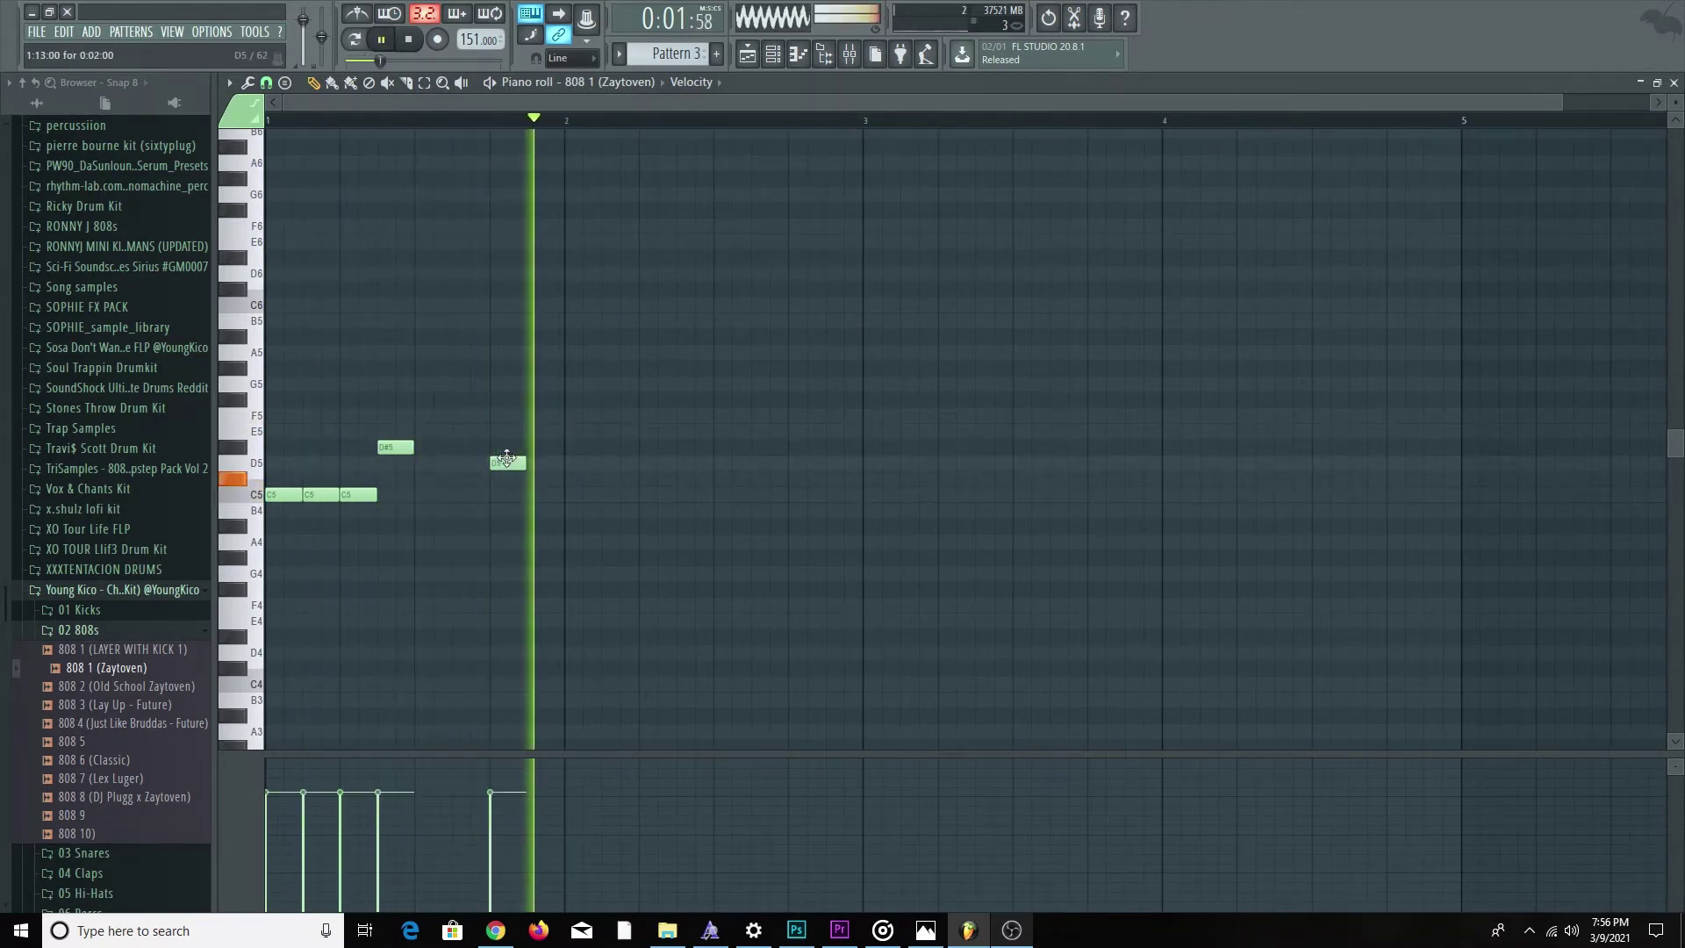
pyautogui.rightClick(559, 509)
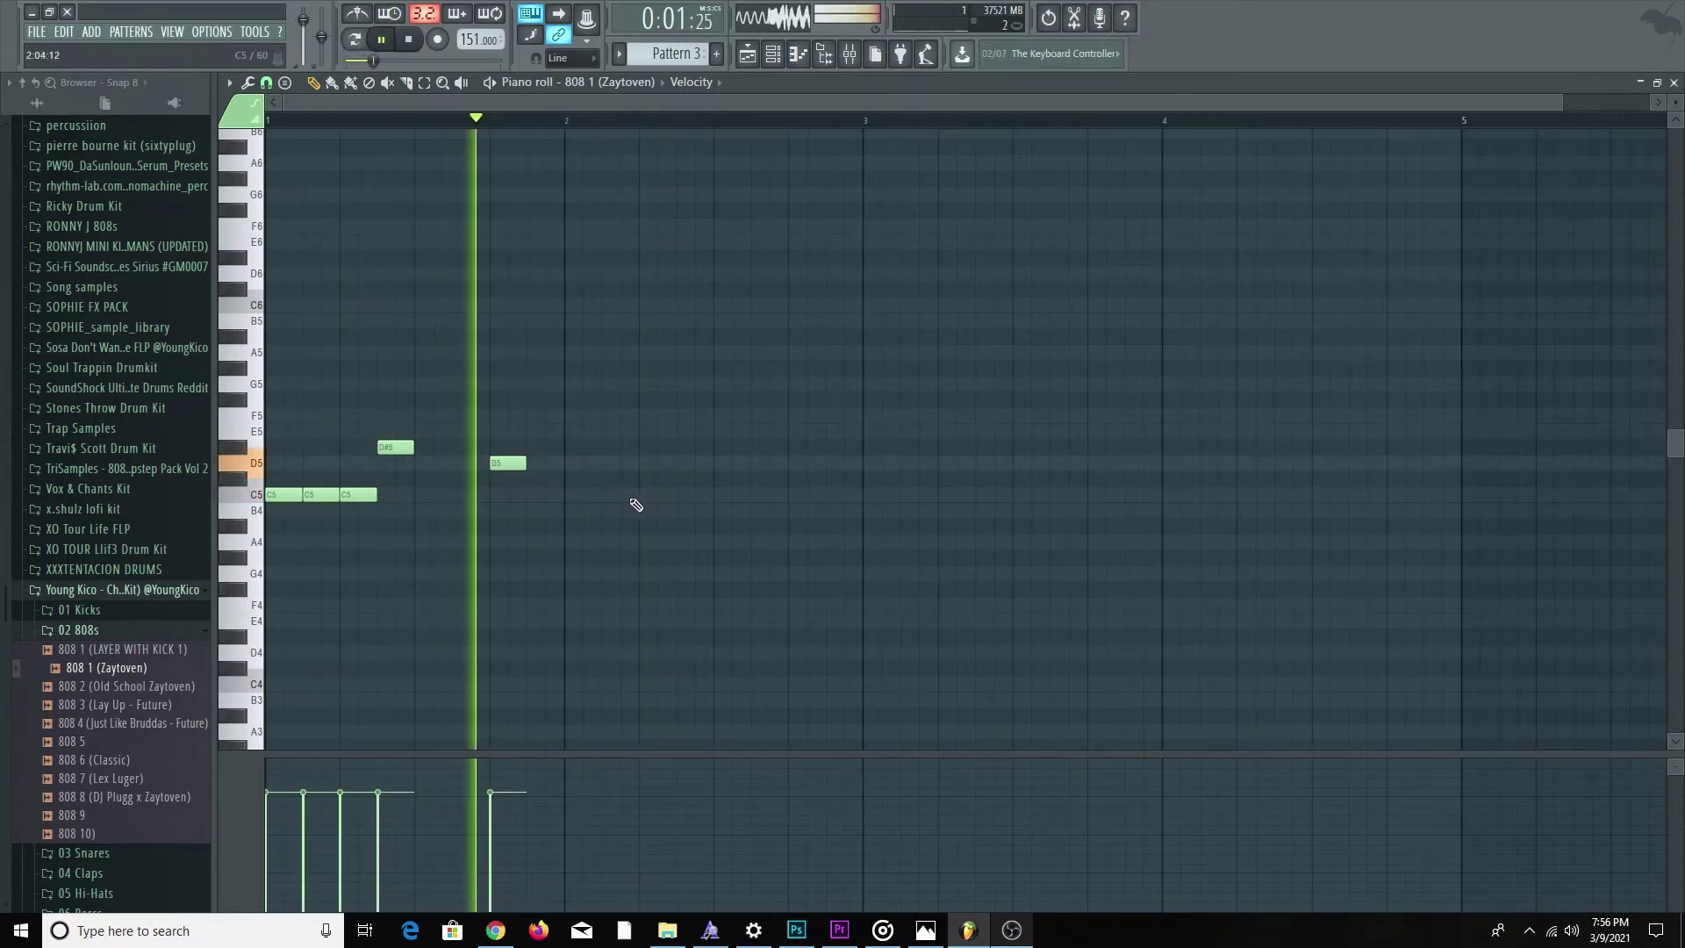
# Add an A#4 note at step 5 of bar 2 and duplicate the two-bar 808 phrase to bars 3–4.
pyautogui.click(641, 497)
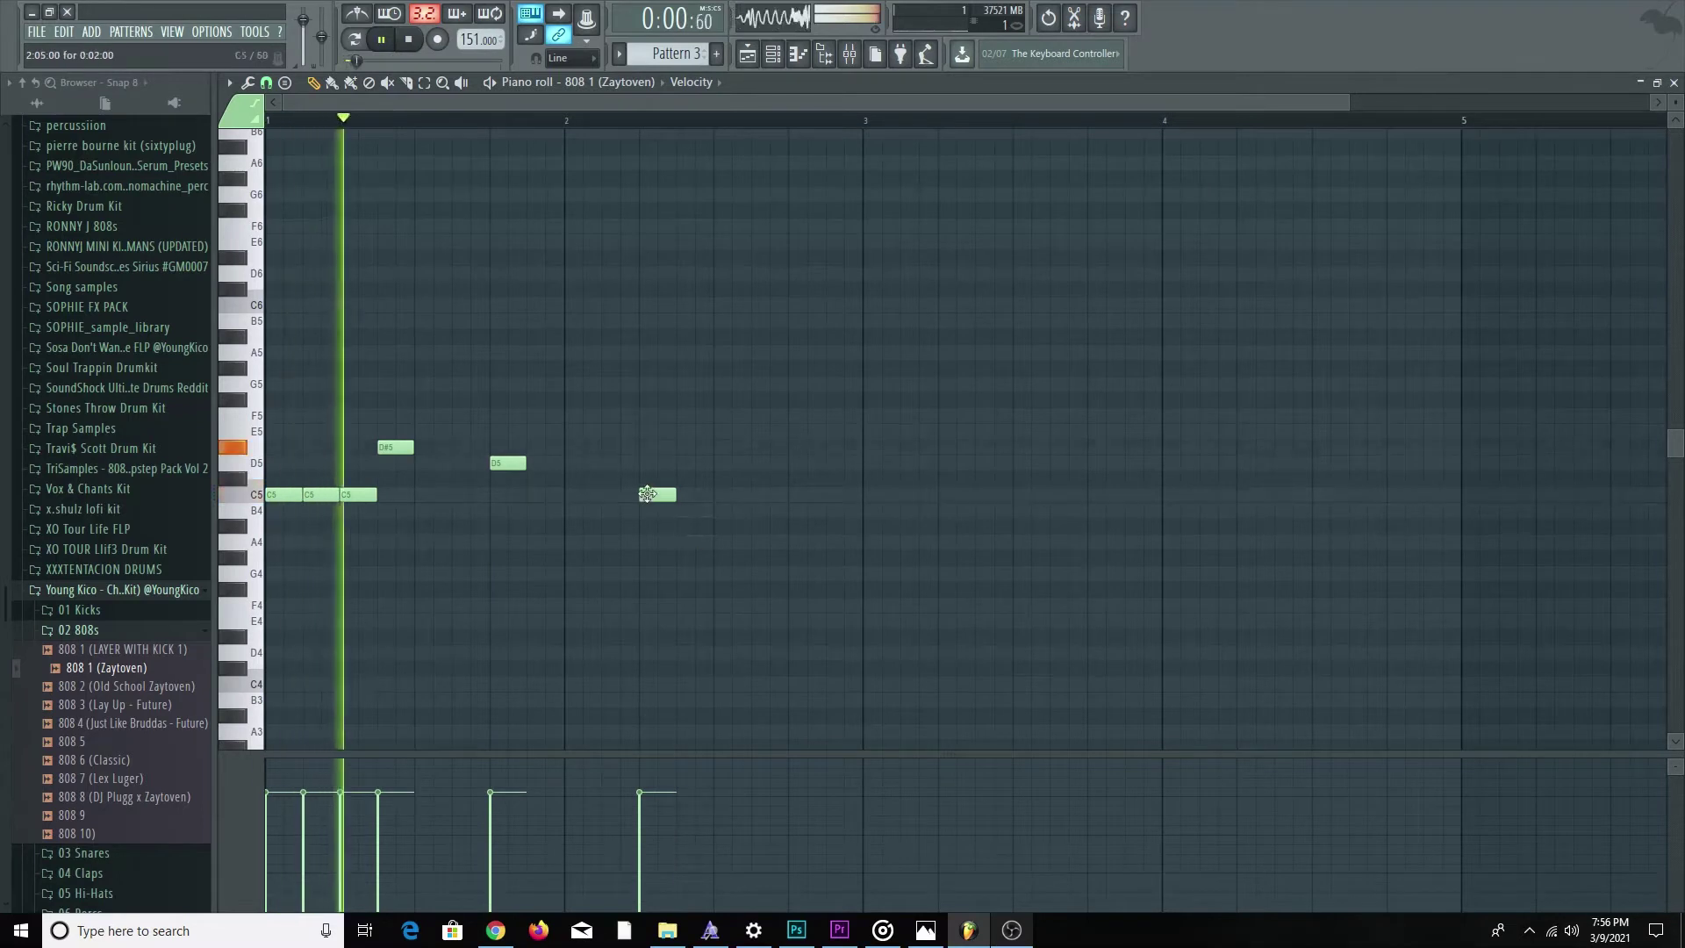
pyautogui.moveTo(663, 495); pyautogui.dragTo(226, 397)
pyautogui.scroll(-1, 702, 571)
pyautogui.moveTo(279, 495); pyautogui.dragTo(747, 498)
pyautogui.rightClick(757, 533)
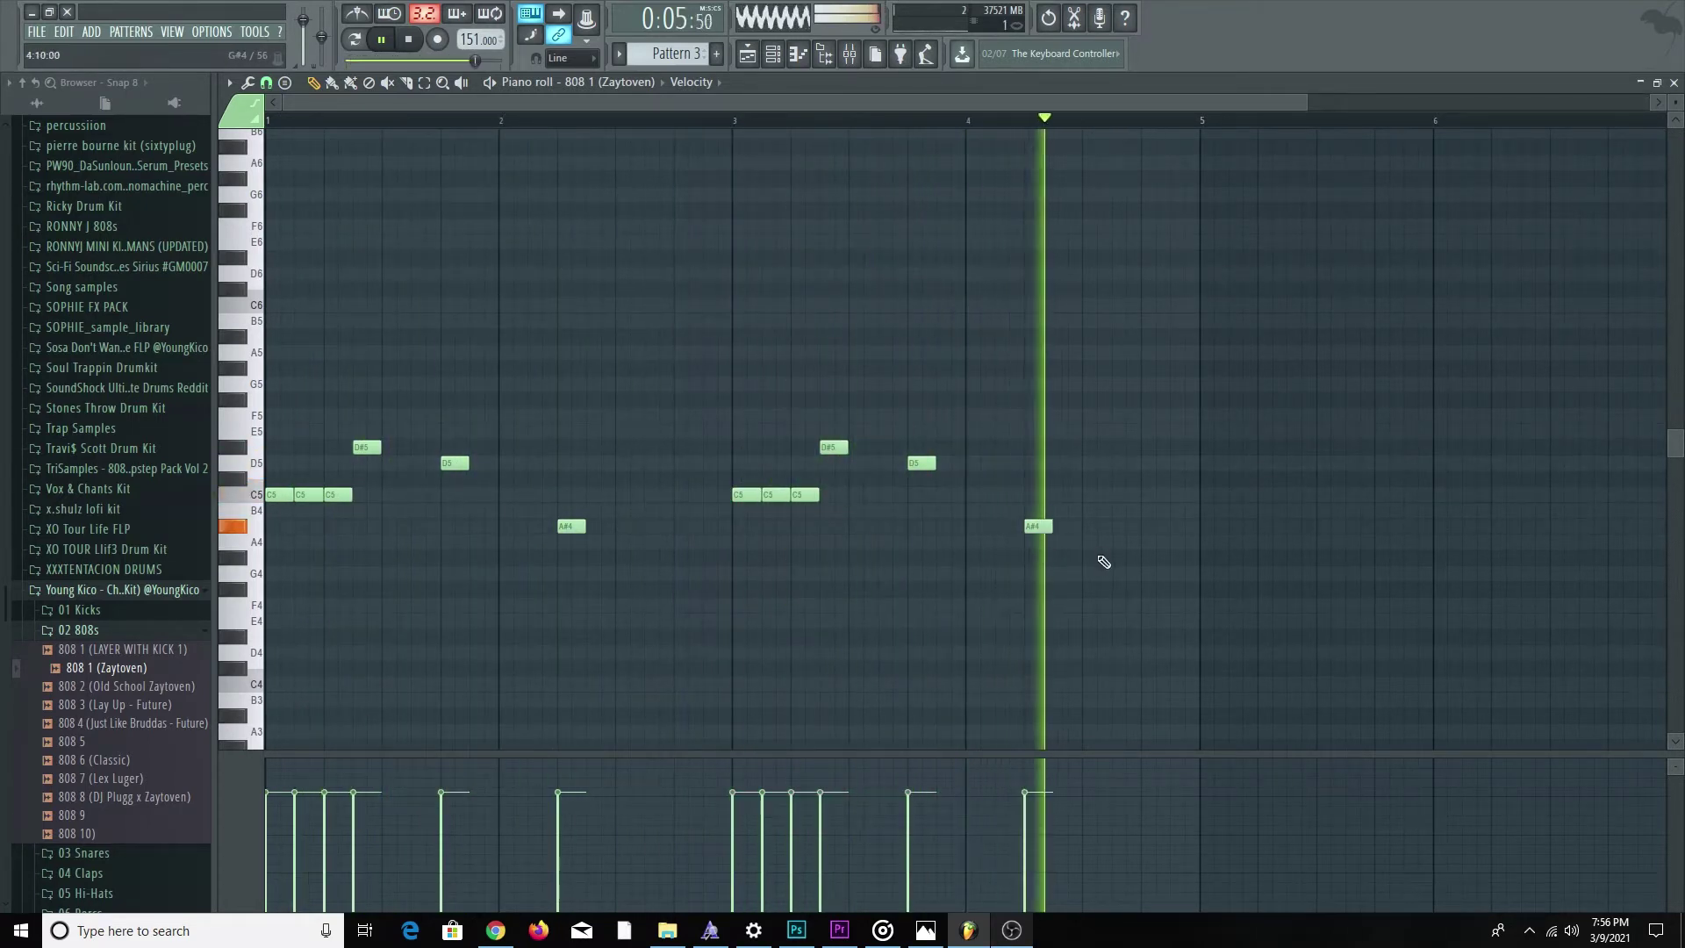
# Add a G#4 note after the A#4 in bar 4, shift it two steps later, and play the bassline.
pyautogui.press('space')
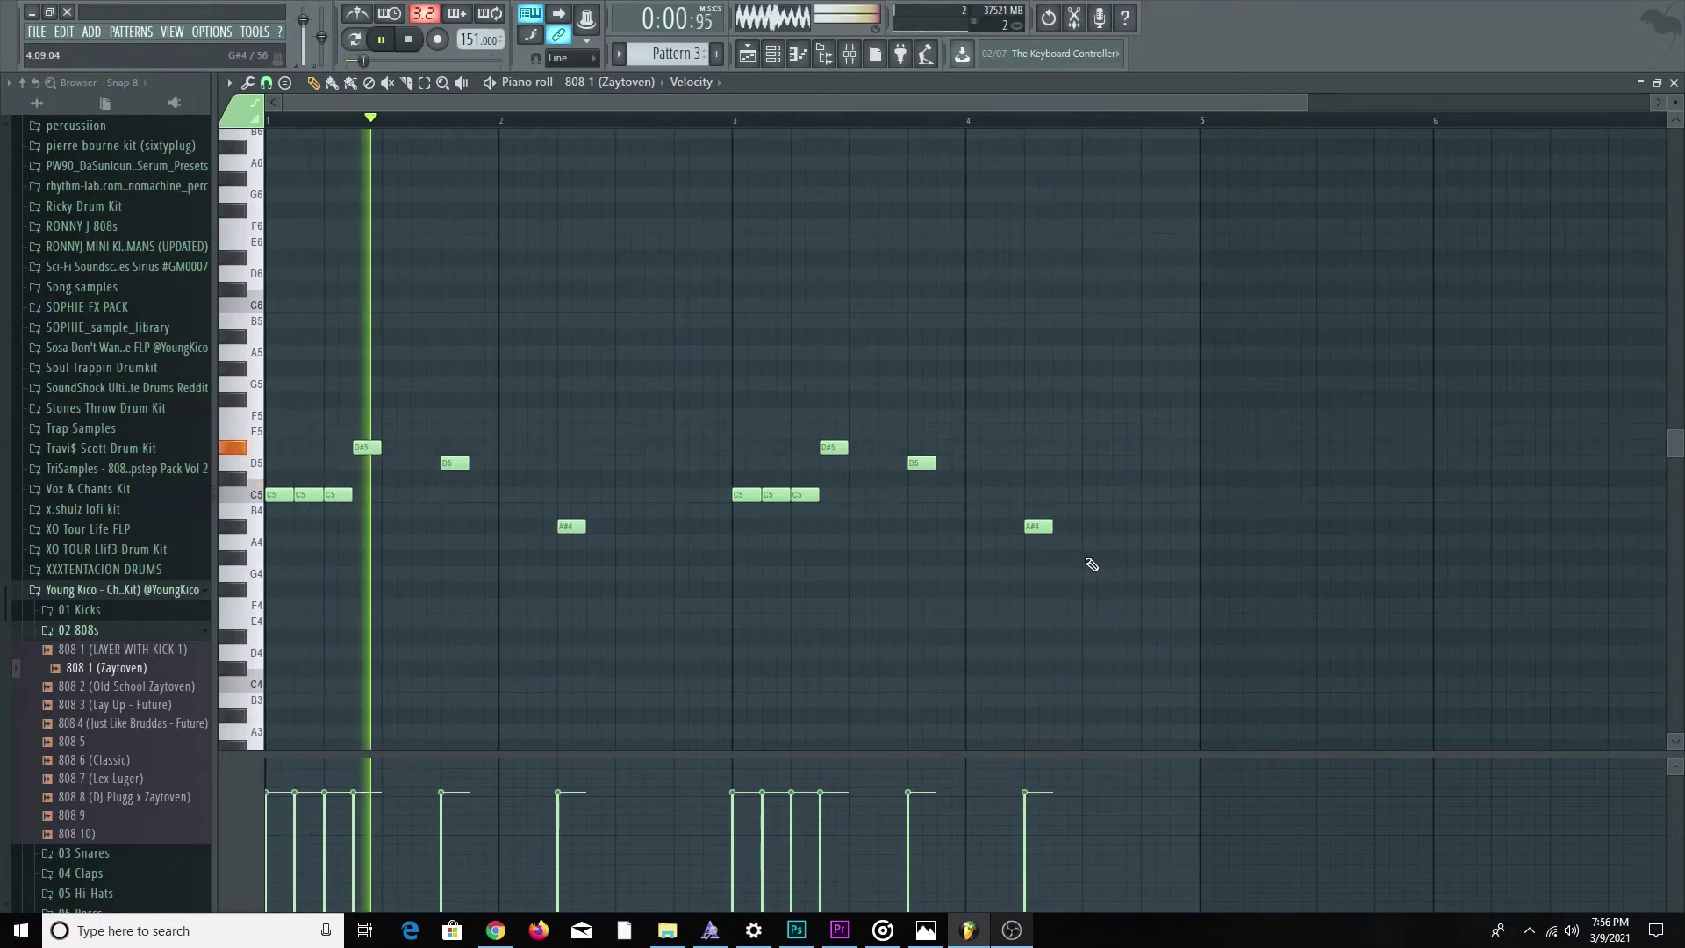
pyautogui.click(1088, 557)
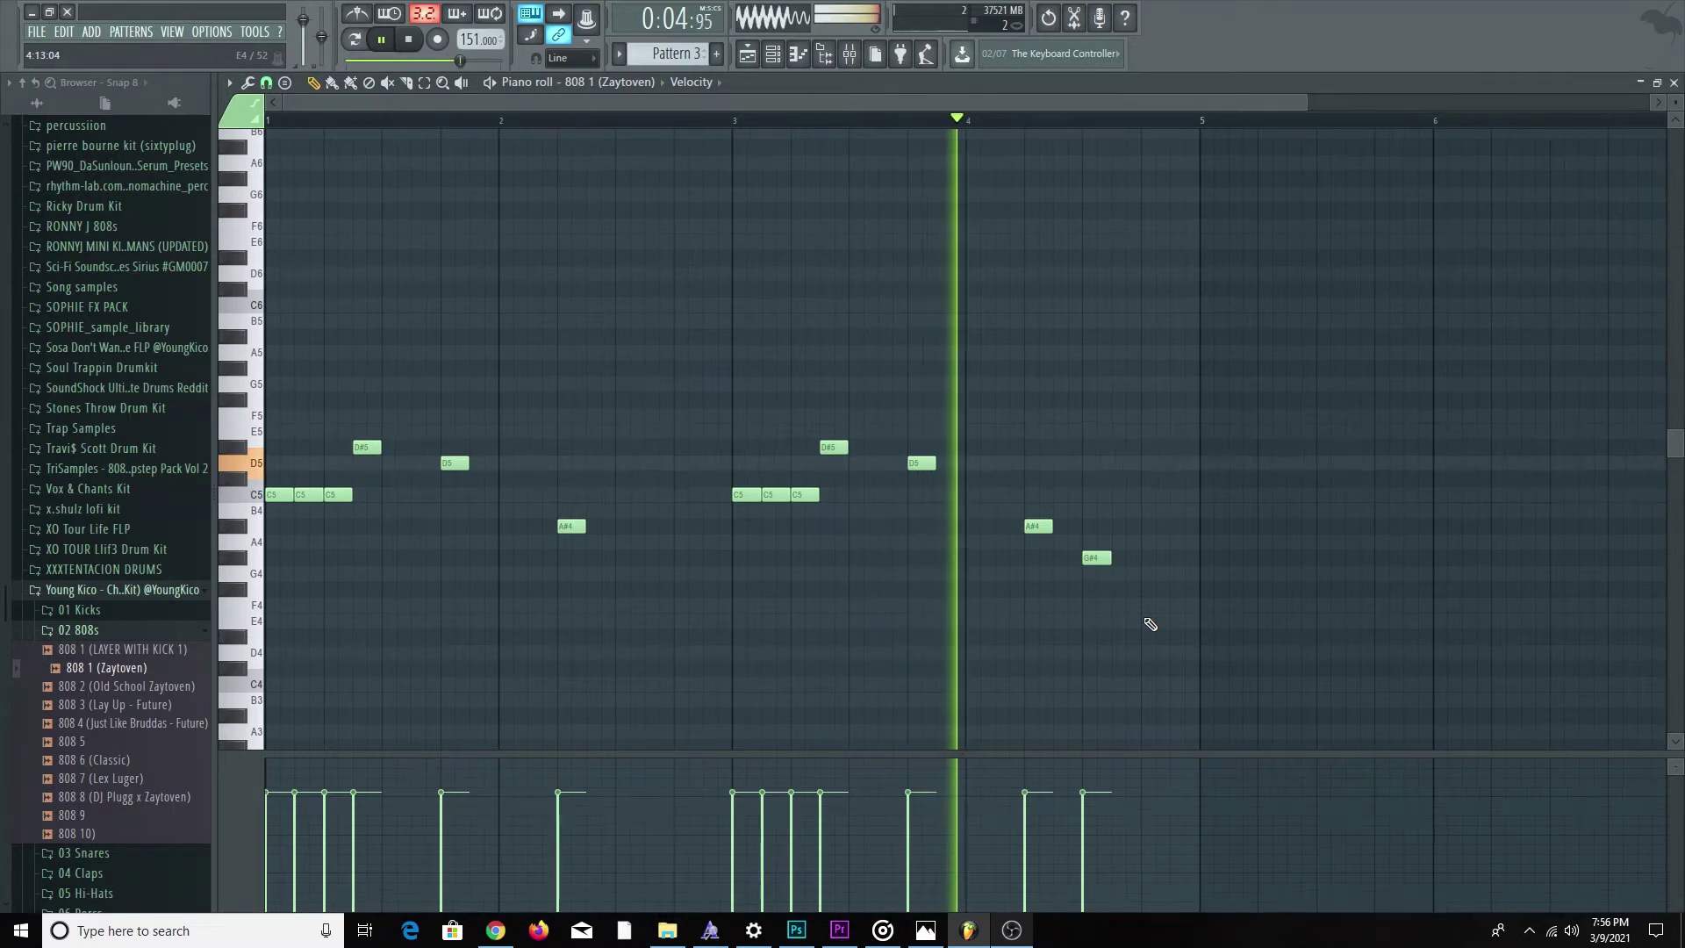
pyautogui.press('space')
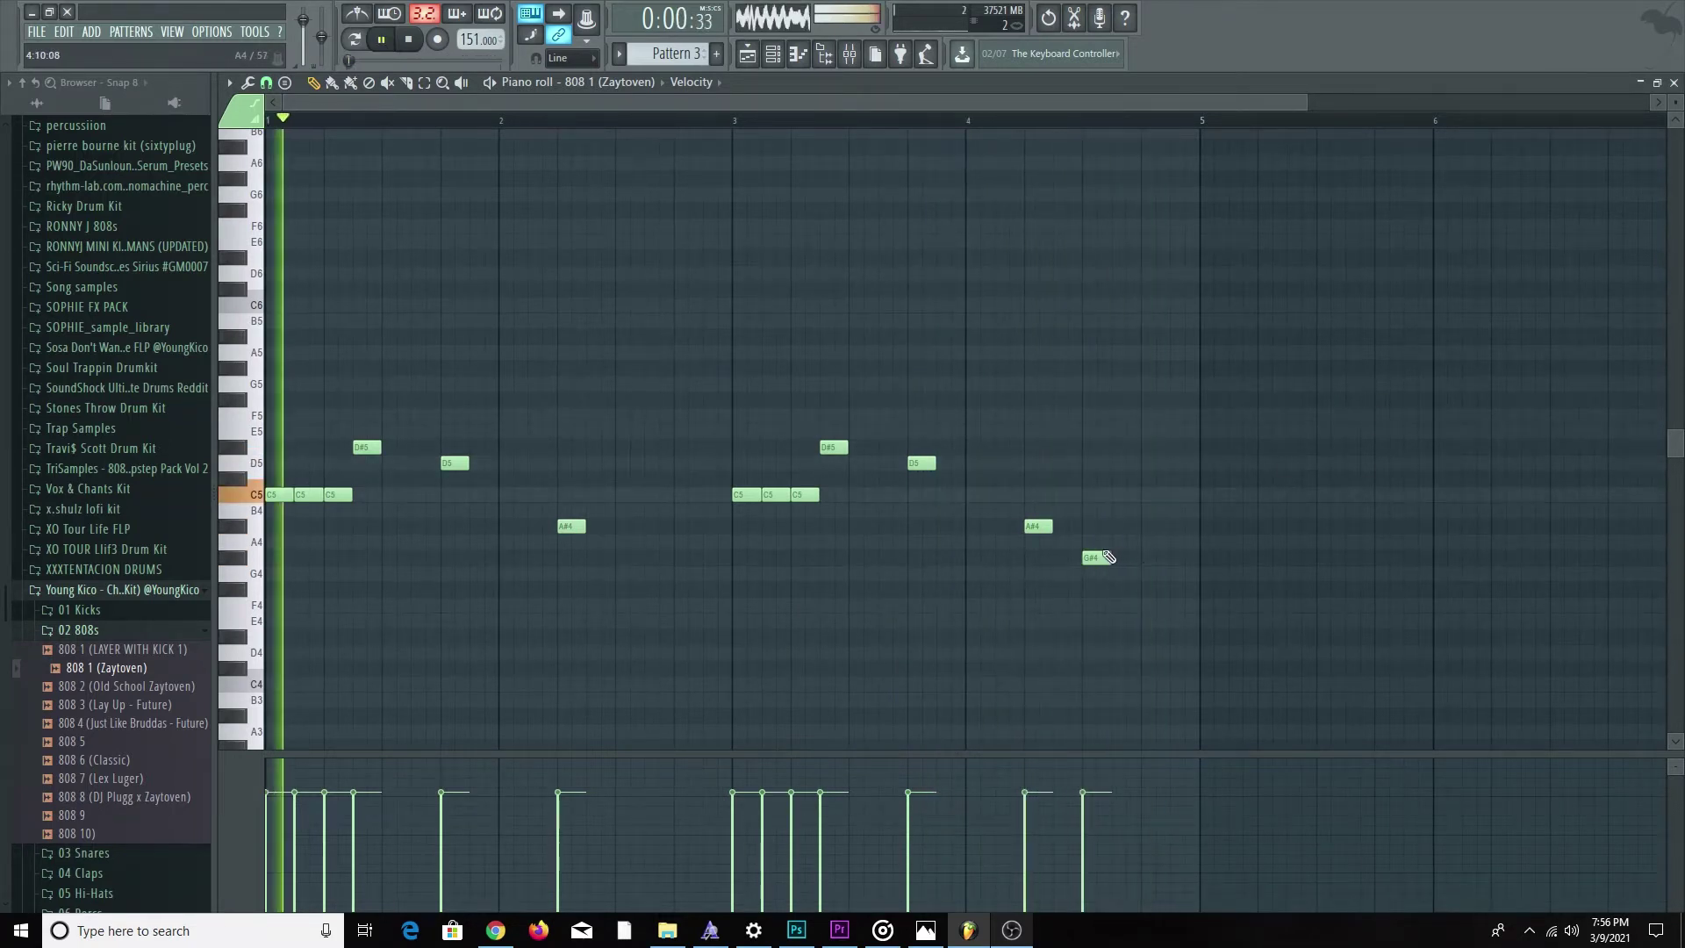
pyautogui.moveTo(1109, 557); pyautogui.dragTo(1138, 558)
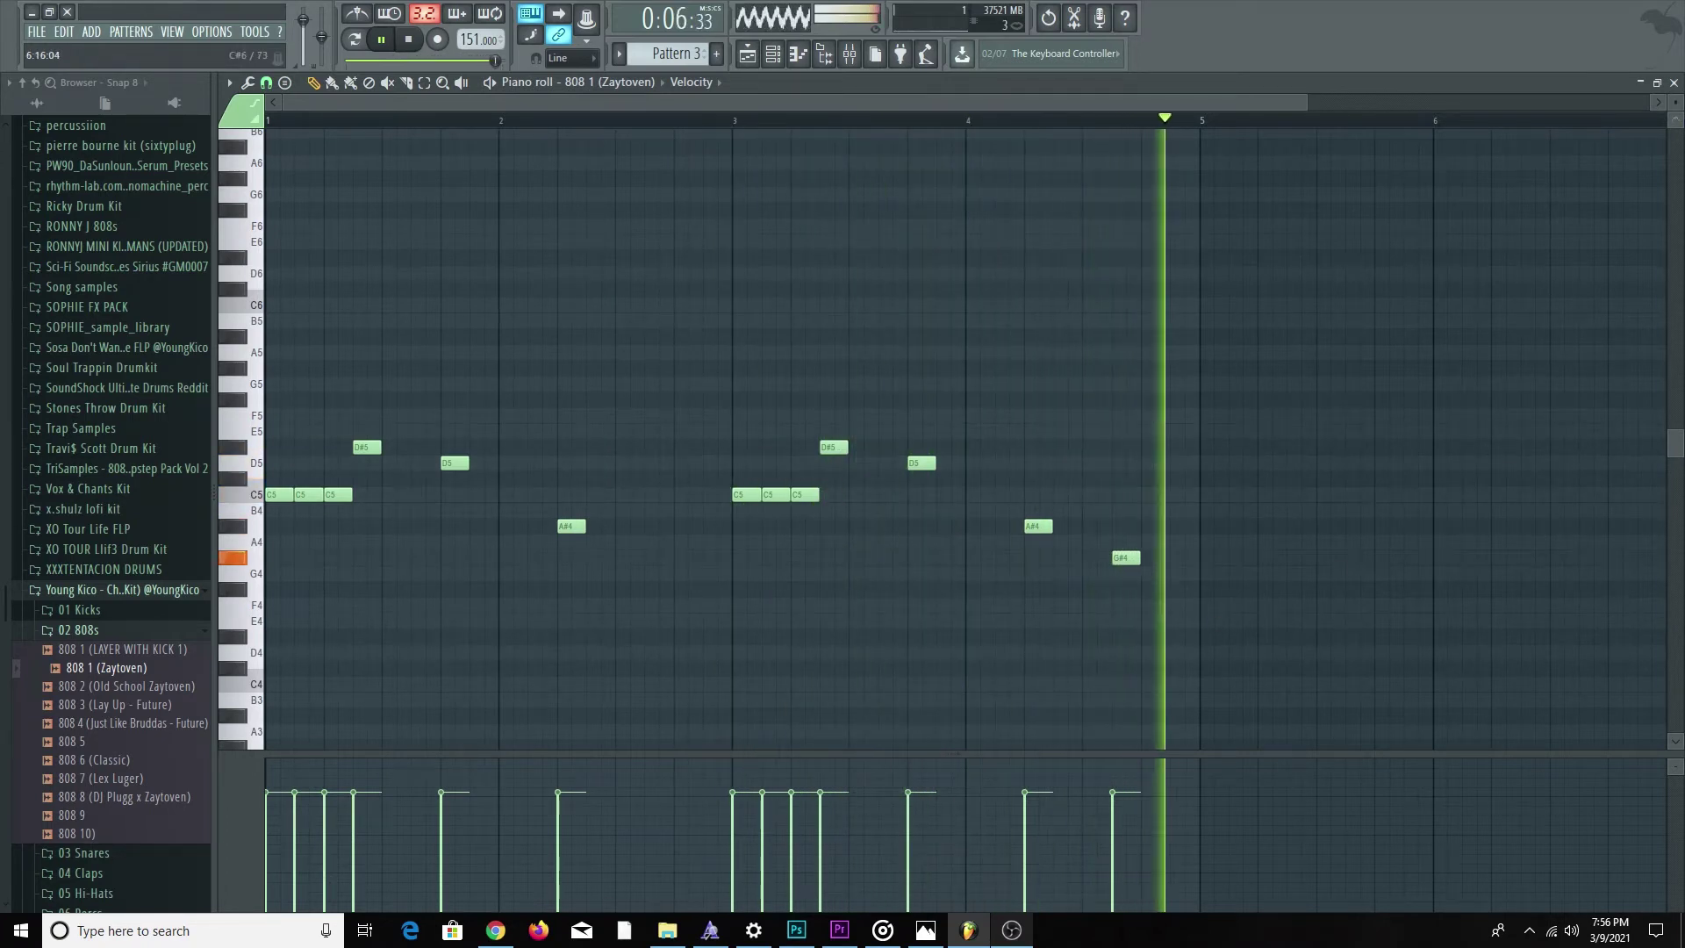
# Close the 808 piano roll, reopen it to review the finished bassline, and close it again.
pyautogui.click(1673, 83)
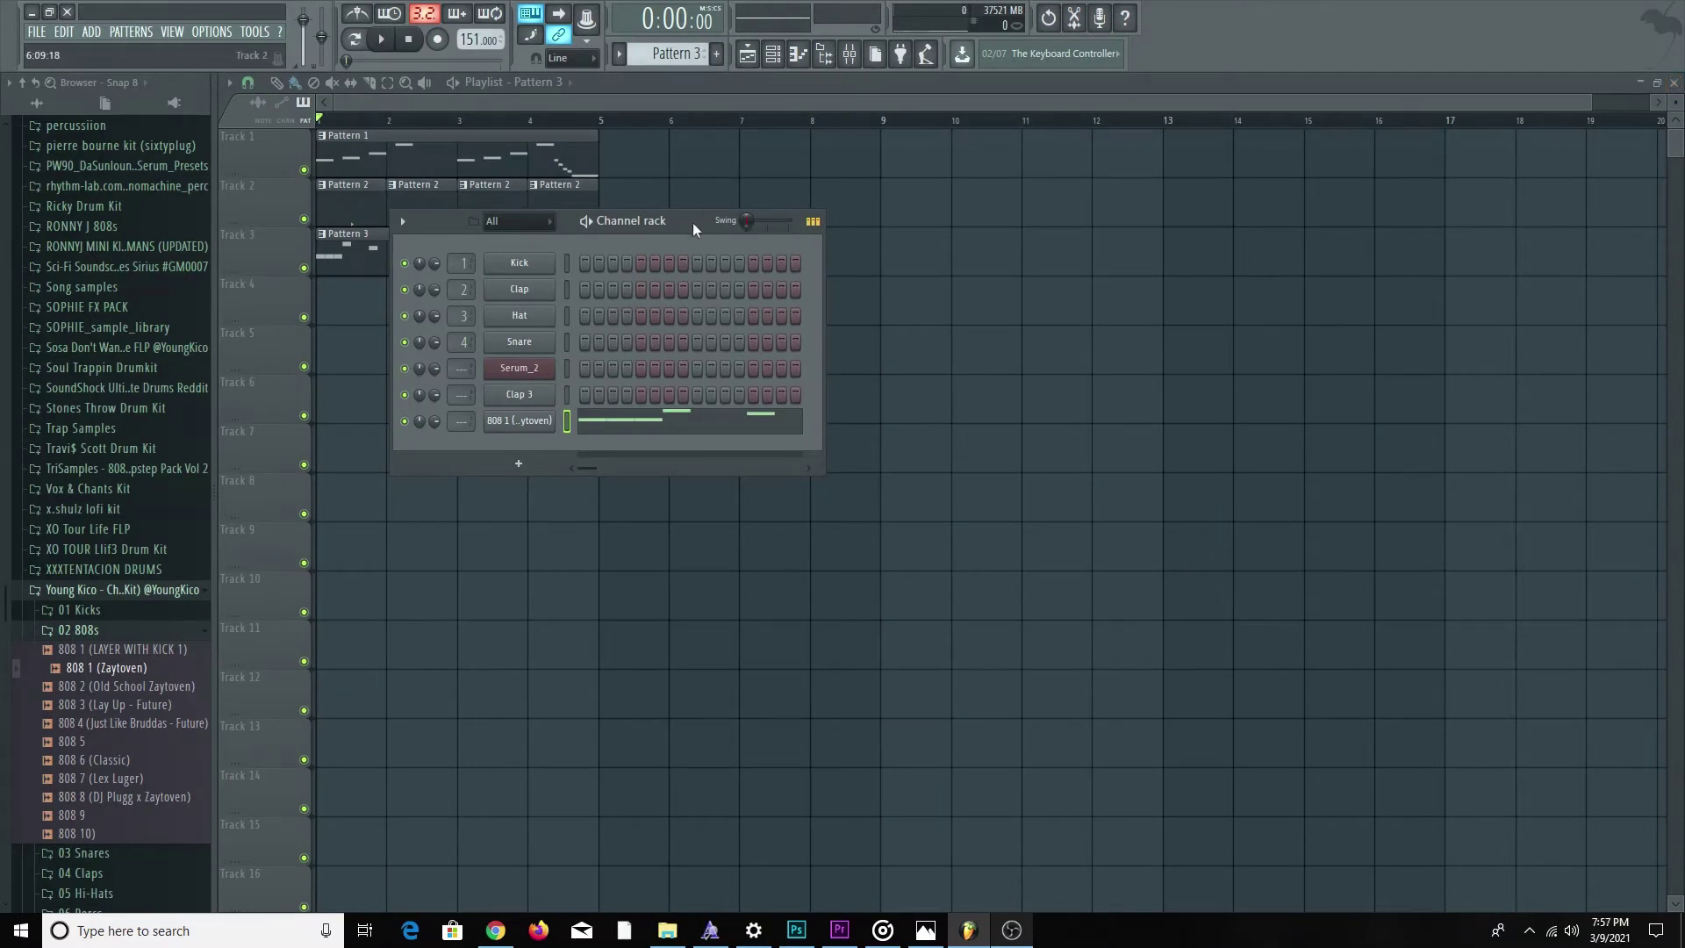
pyautogui.rightClick(586, 406)
pyautogui.click(632, 422)
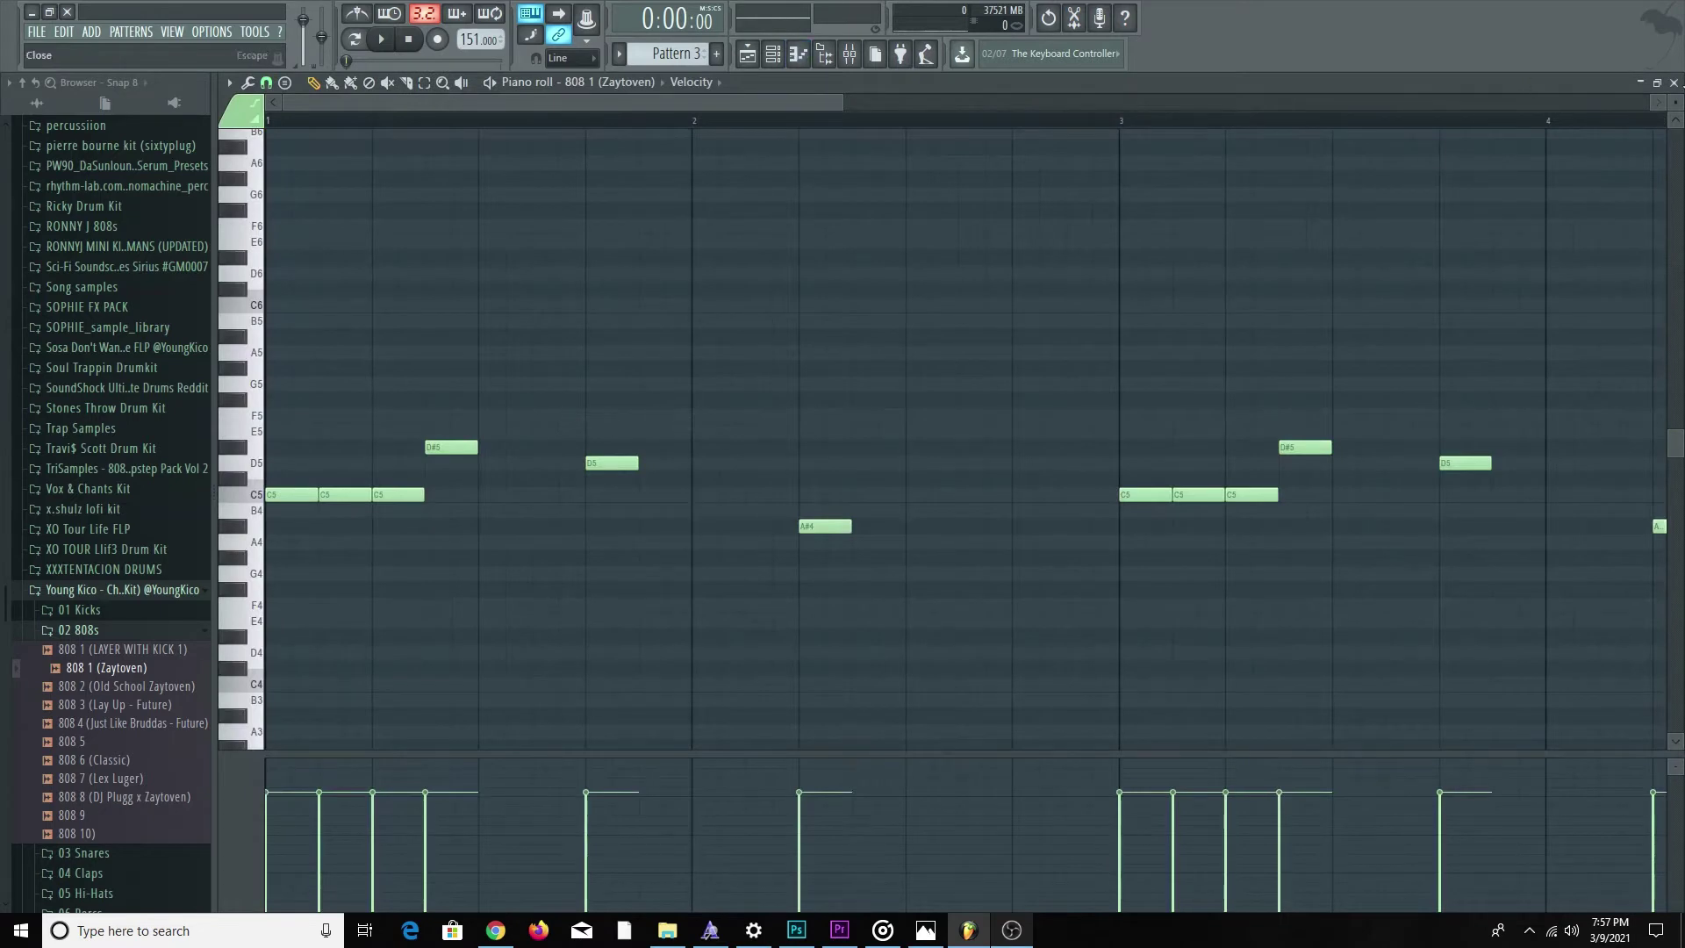
pyautogui.click(1673, 82)
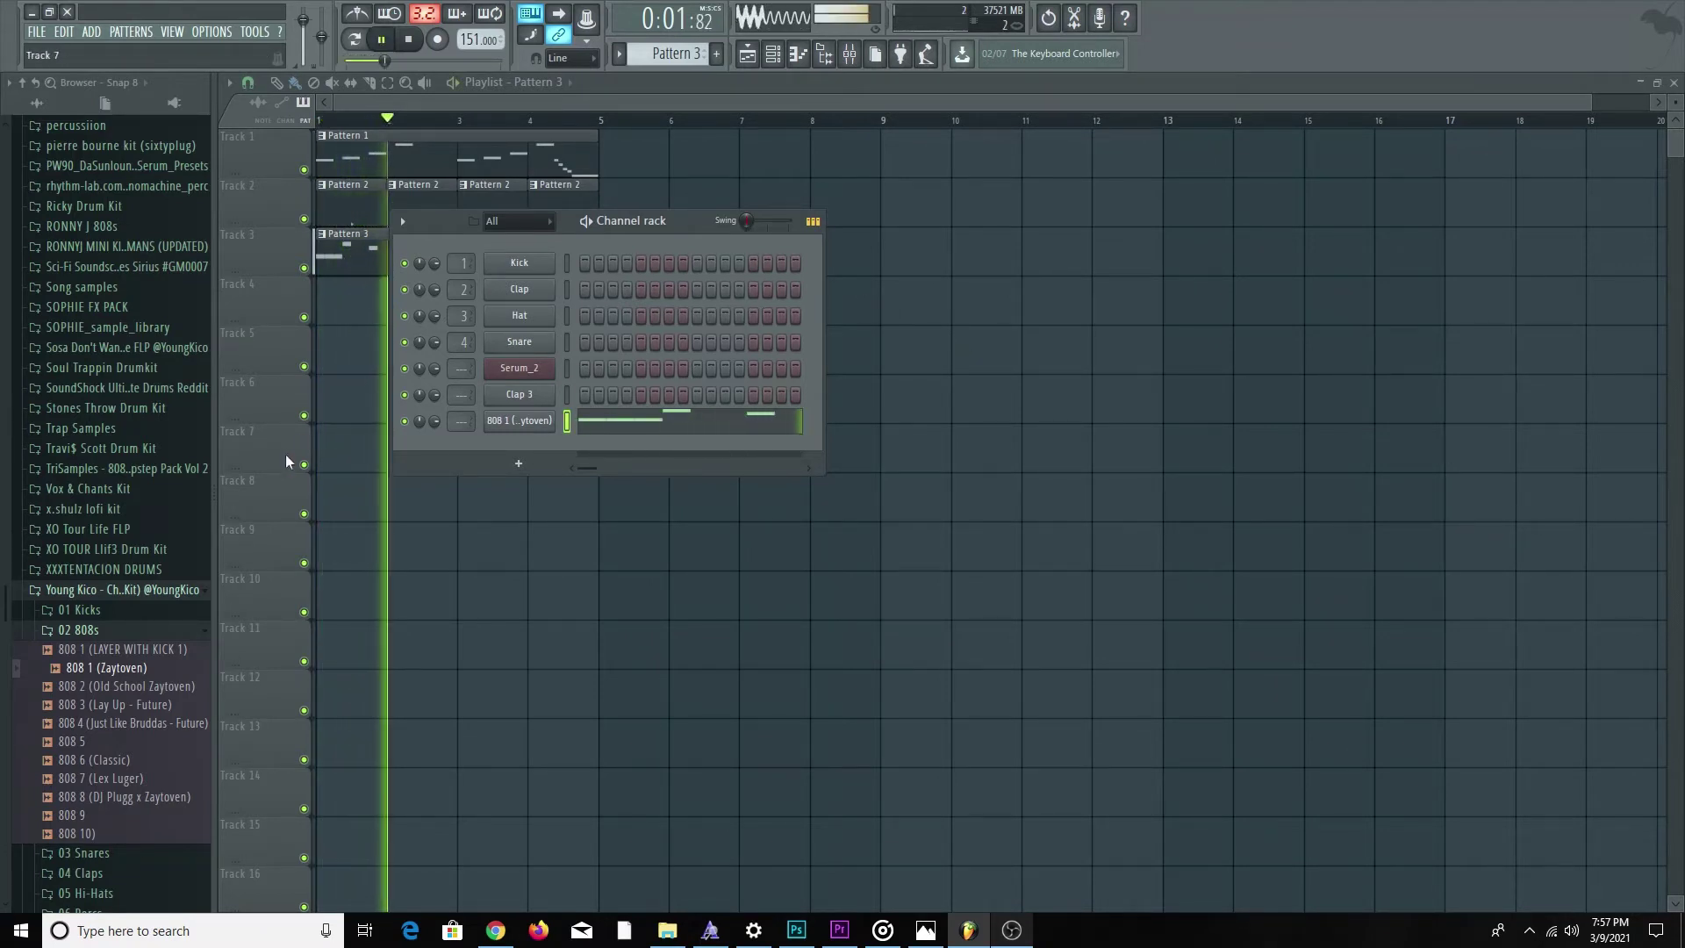
# Load Hi-Hat 3 (EQ 1) from the 05 Hi-Hats folder into a new channel and close its settings.
pyautogui.click(187, 630)
pyautogui.click(156, 692)
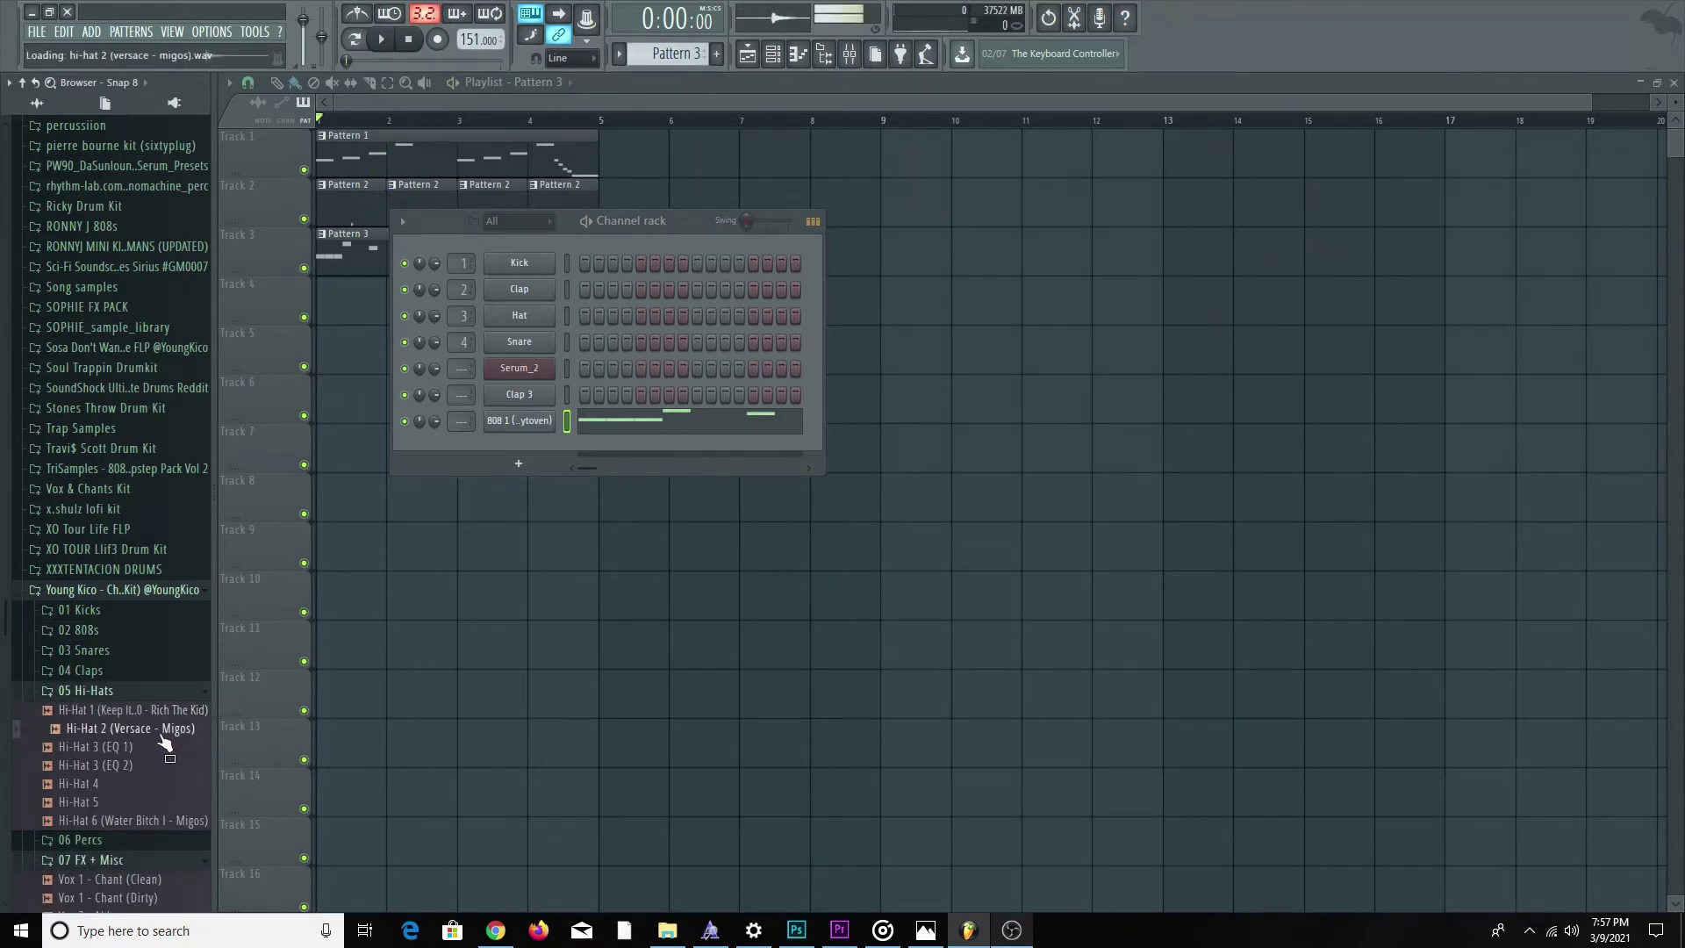
pyautogui.rightClick(160, 733)
pyautogui.click(125, 747)
pyautogui.rightClick(129, 747)
pyautogui.click(172, 744)
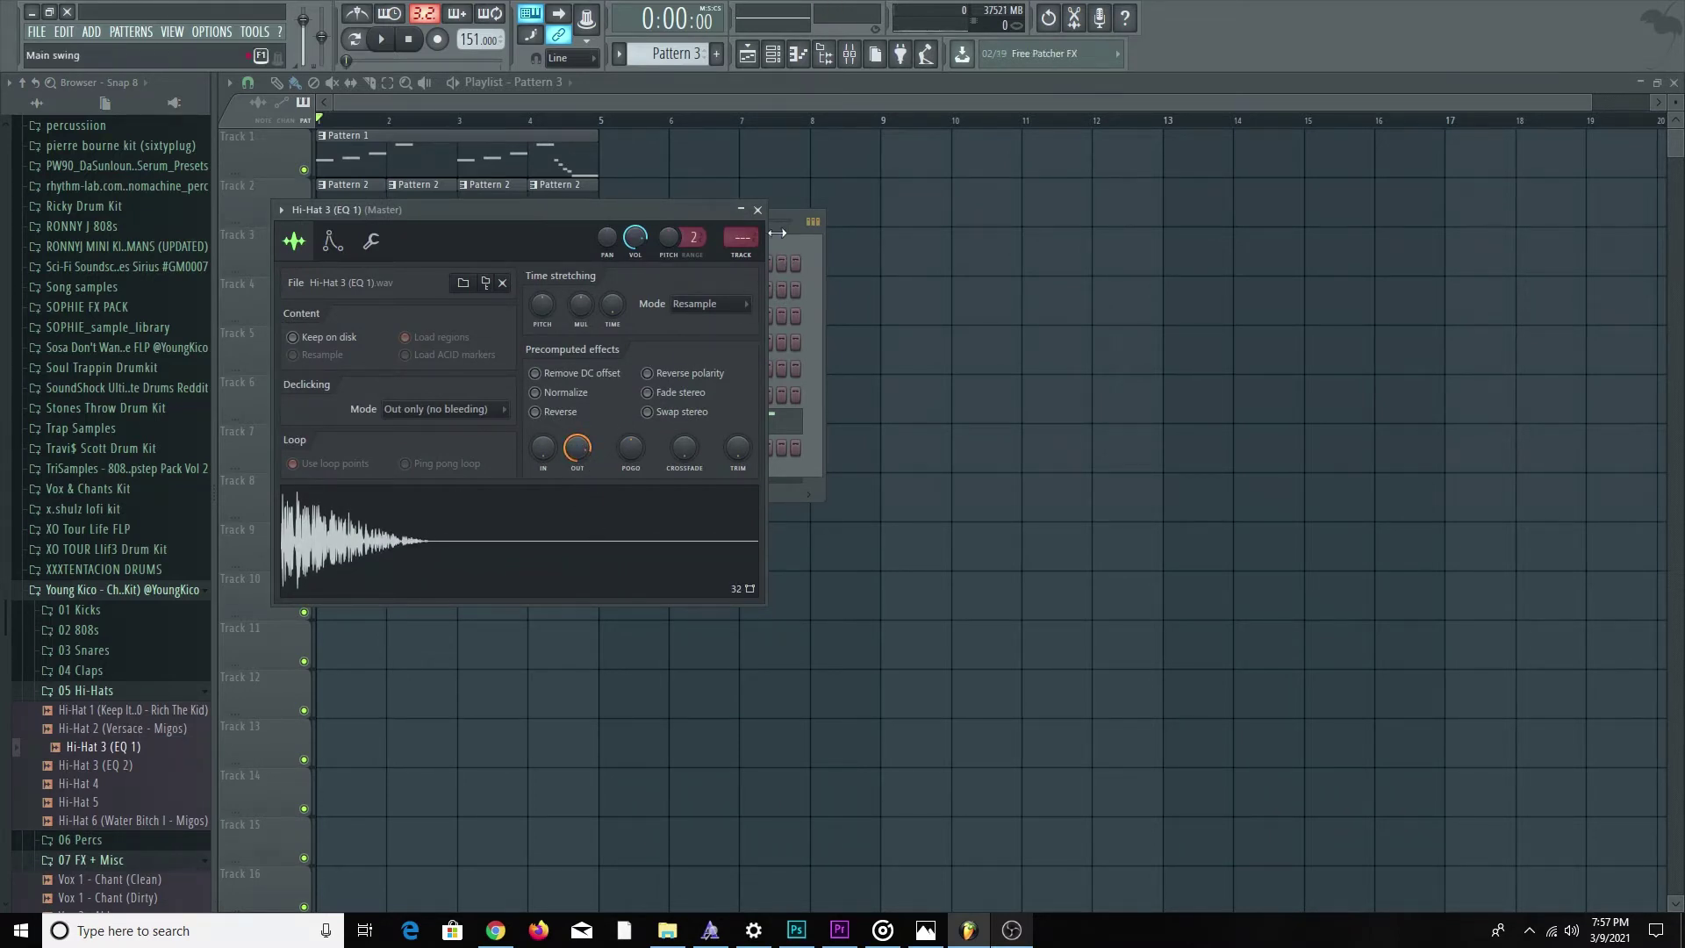
pyautogui.click(757, 210)
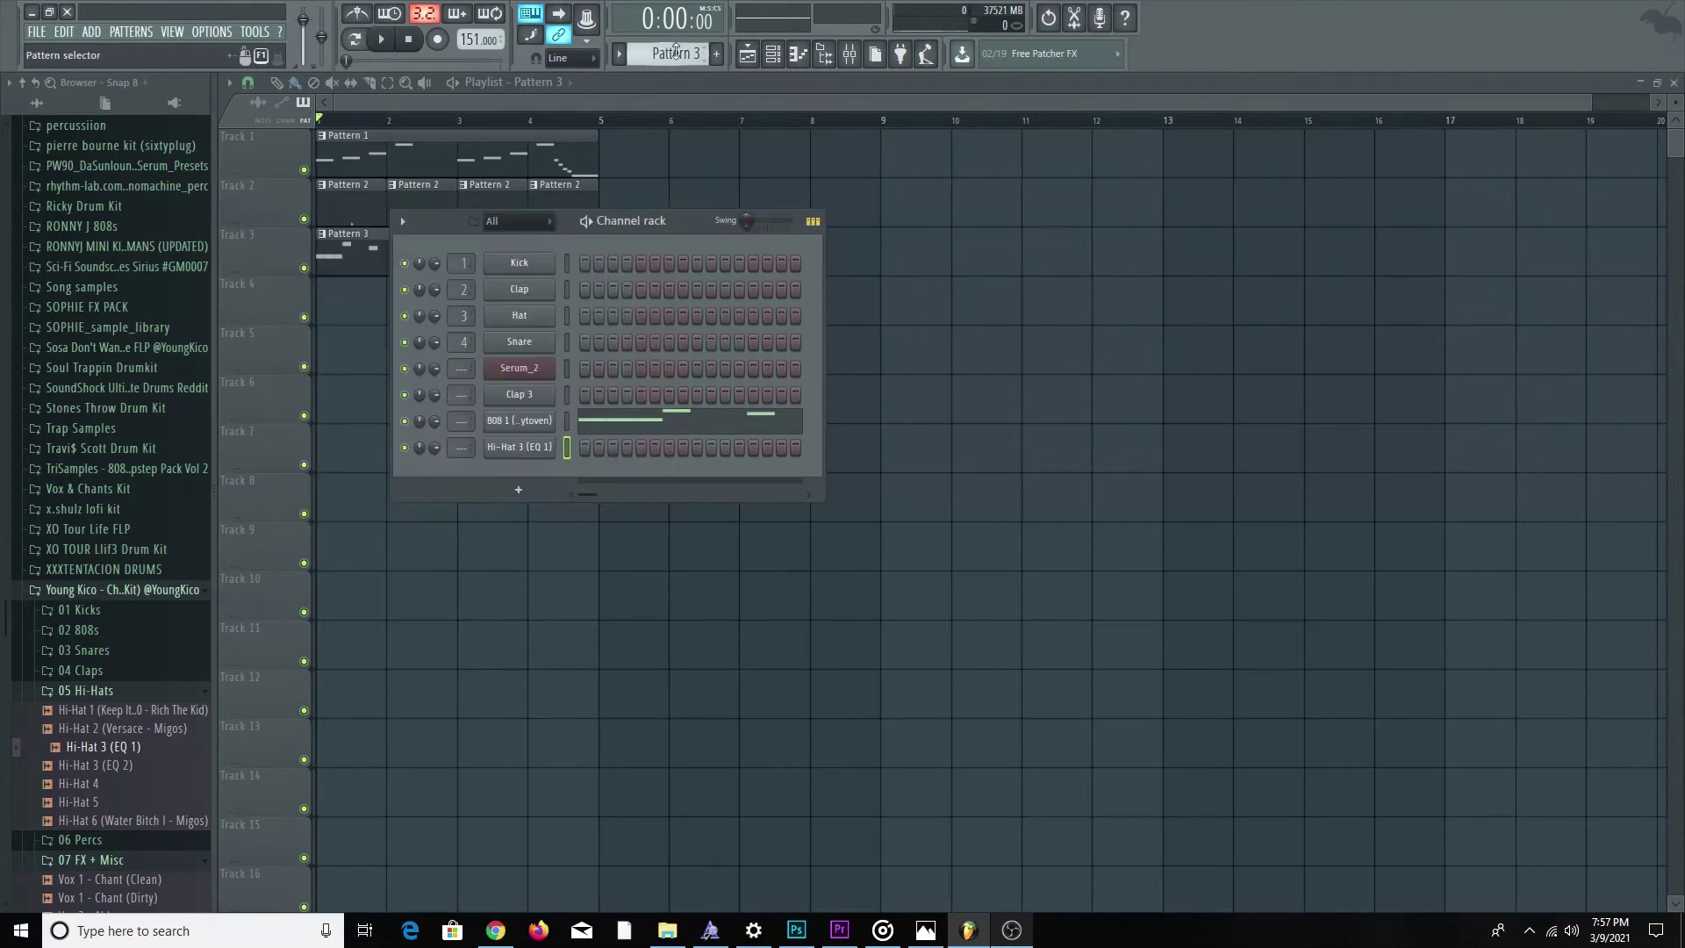
# Place Pattern 4 on Track 4 across bars 1–4 and open its Hi-Hat 3 (EQ 1) piano roll.
pyautogui.click(361, 298)
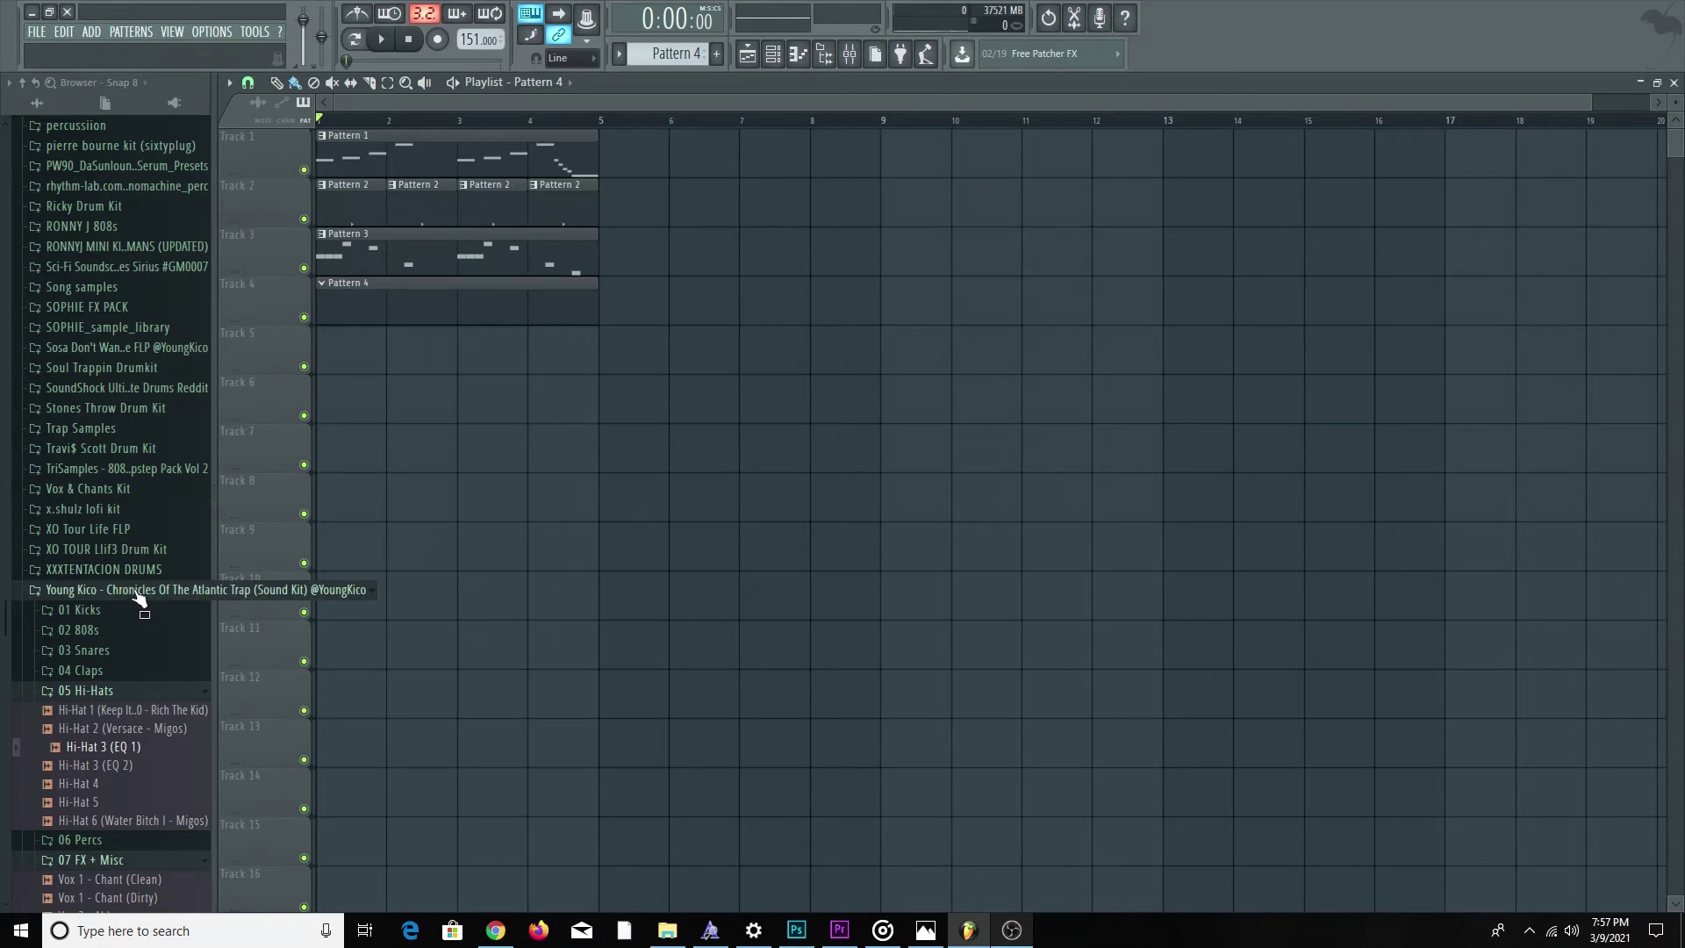
pyautogui.click(784, 58)
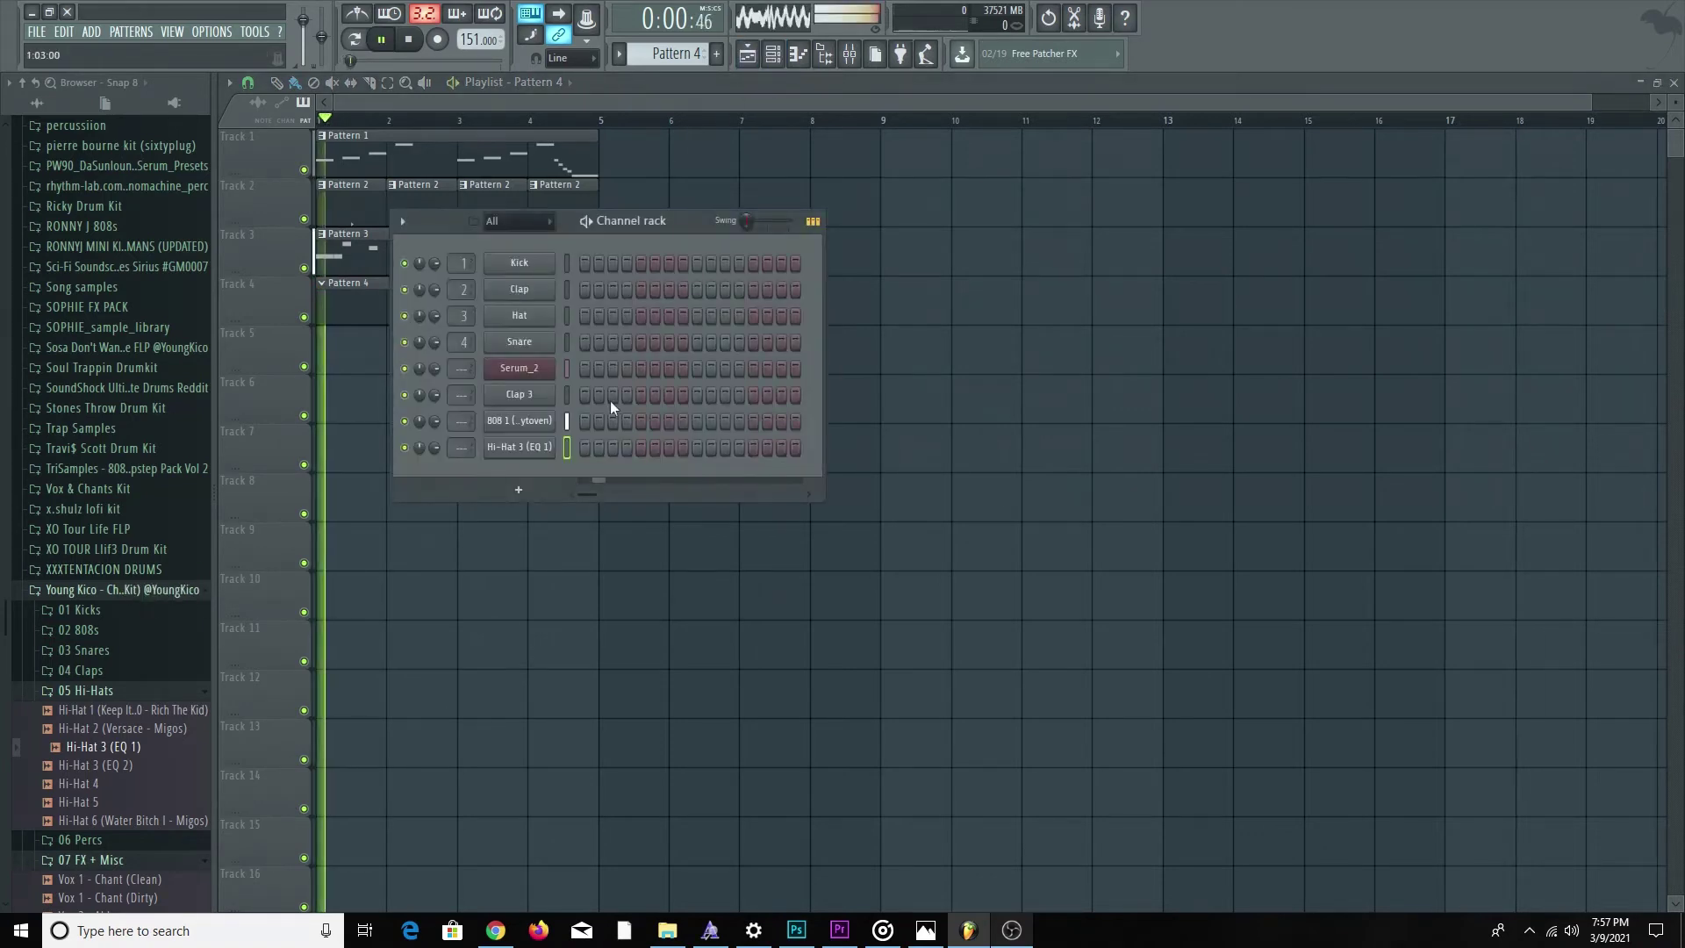
pyautogui.rightClick(529, 449)
pyautogui.click(579, 457)
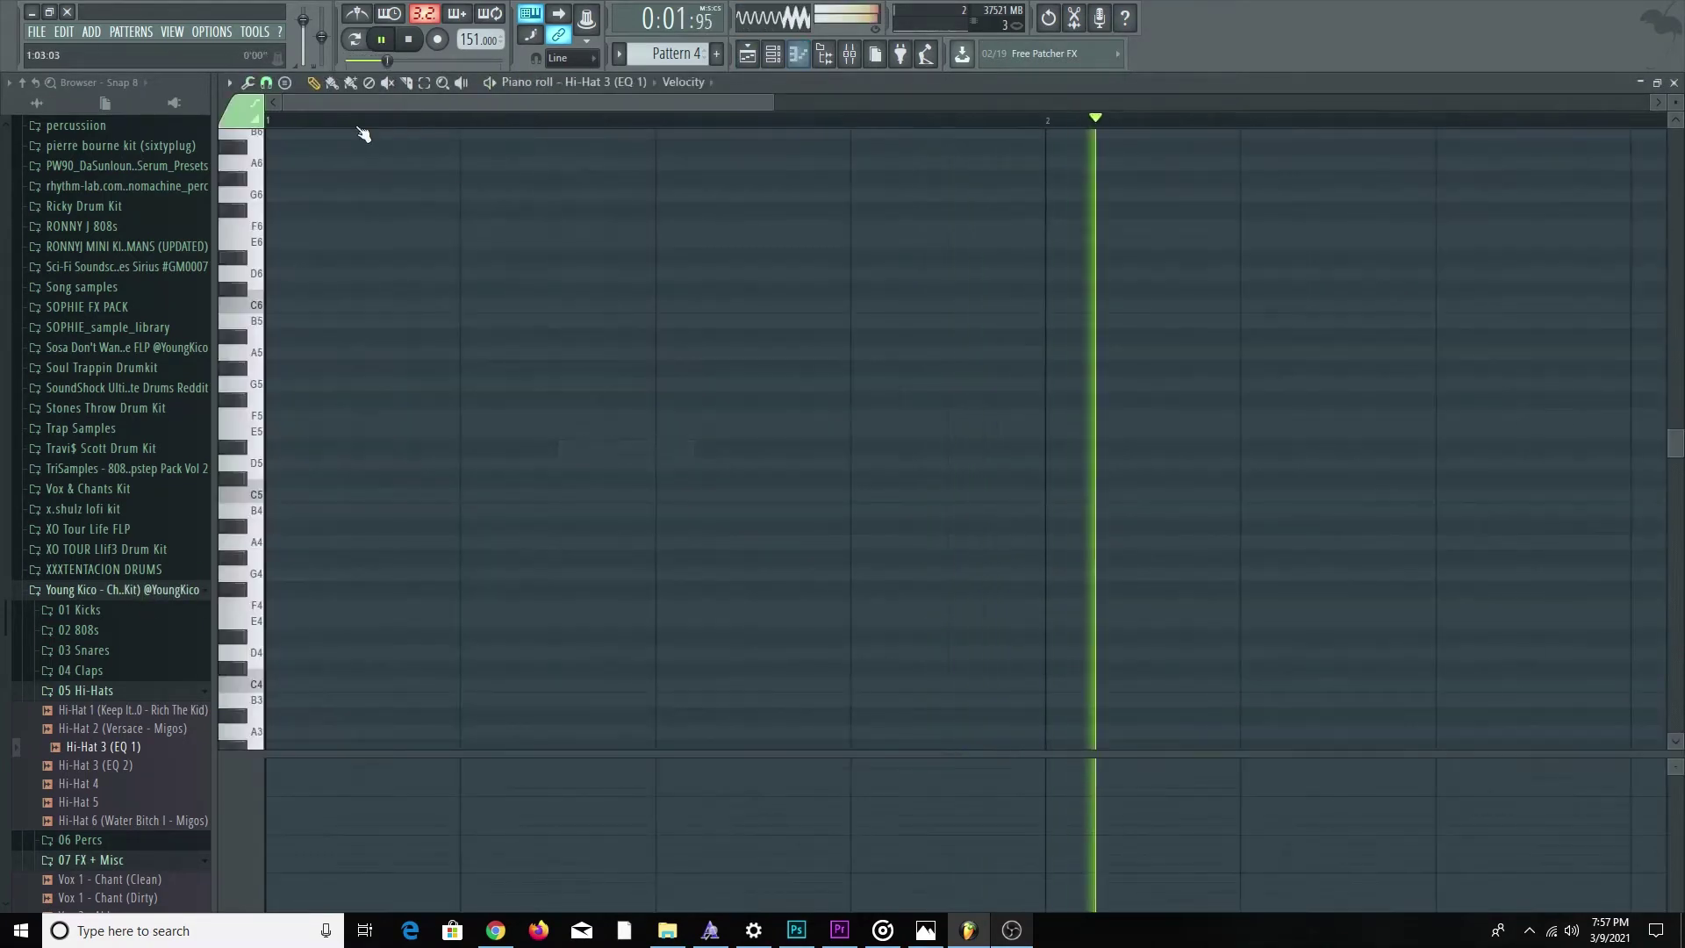
# Set the snap to 1/4 beat and draw three consecutive one-step C5 hi-hat notes from the start of bar 1.
pyautogui.click(279, 89)
pyautogui.click(289, 282)
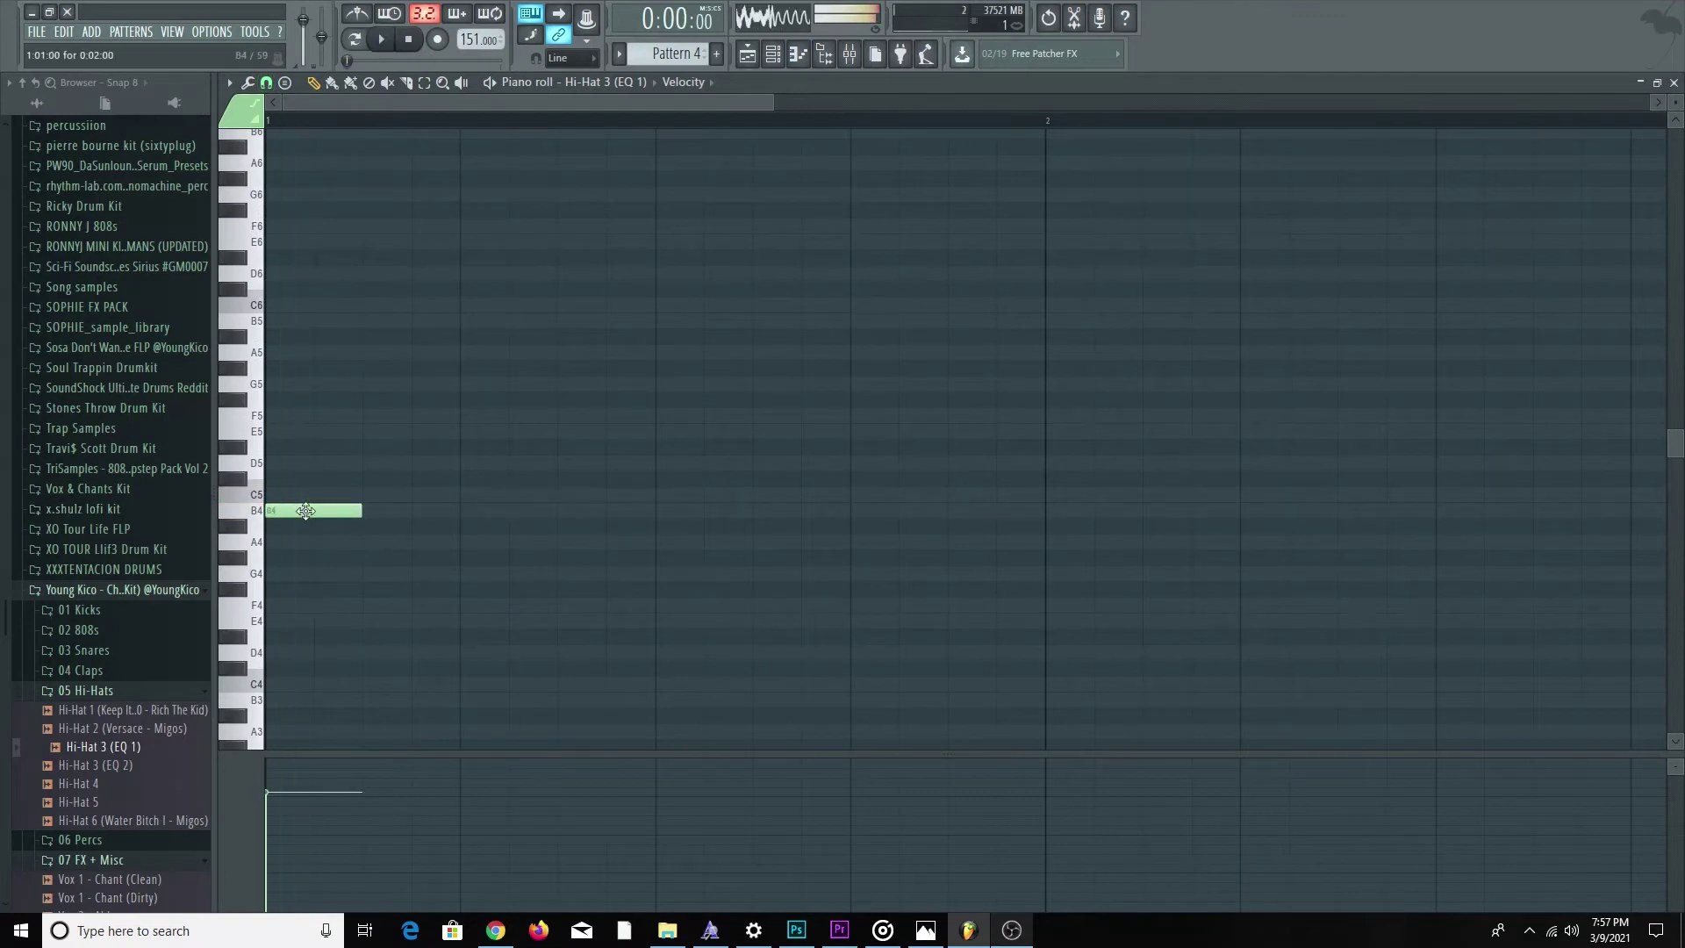
pyautogui.moveTo(352, 489); pyautogui.dragTo(280, 488)
pyautogui.click(343, 495)
pyautogui.press('space')
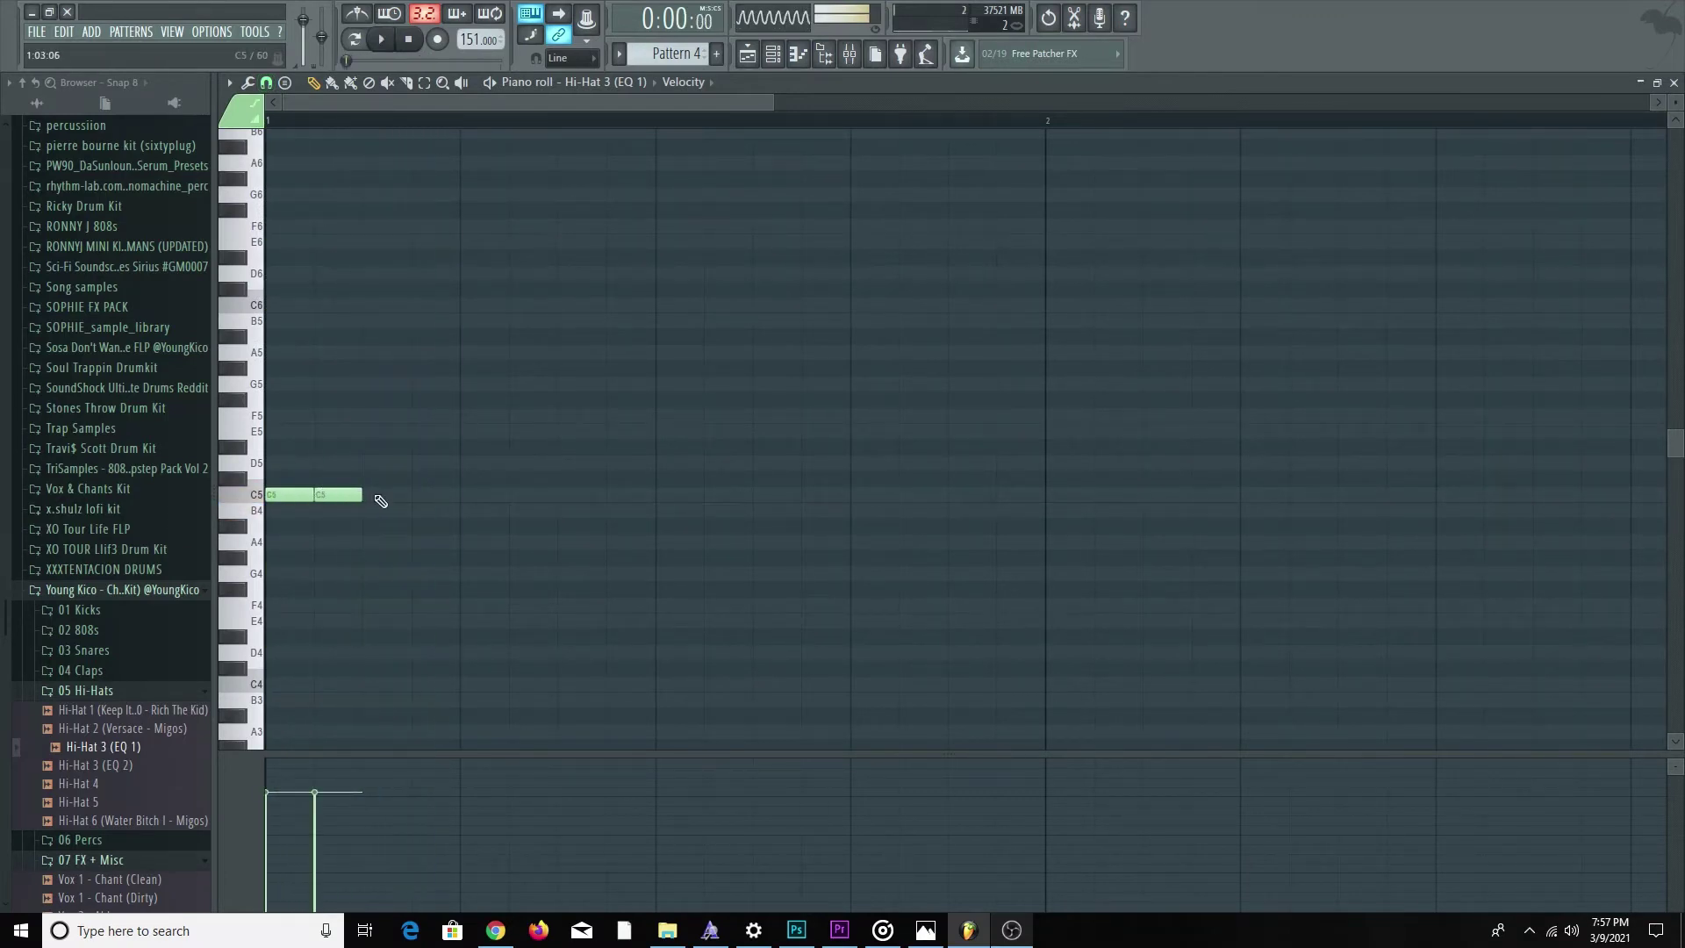
pyautogui.press('space')
pyautogui.click(422, 494)
pyautogui.press('space')
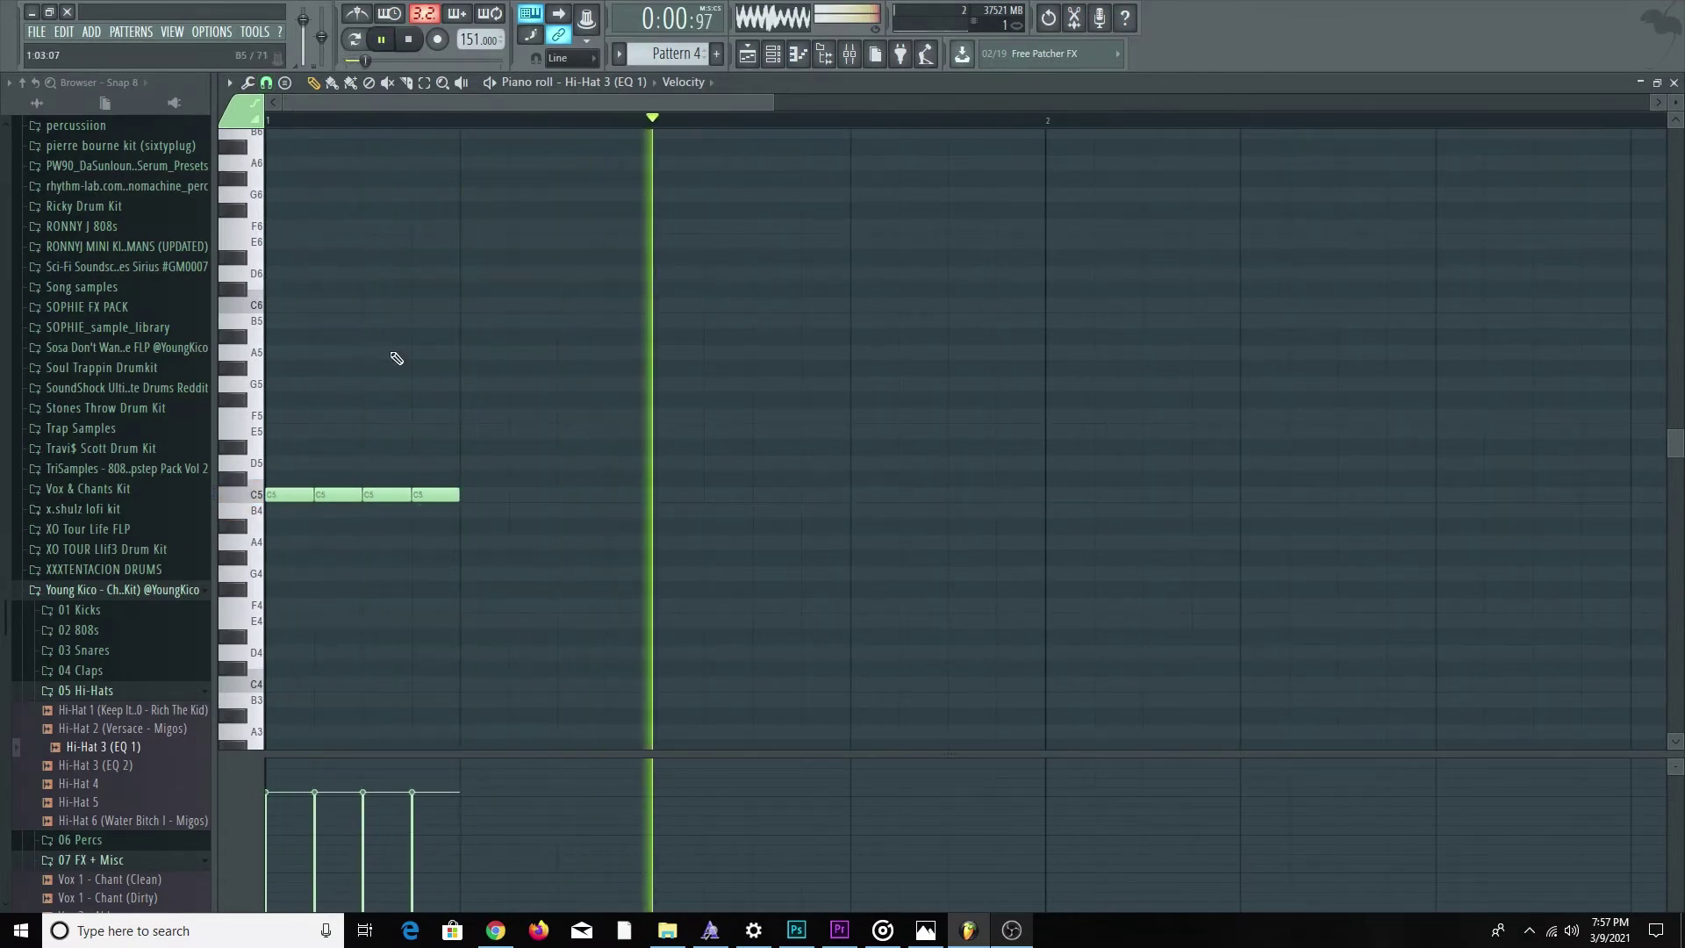
pyautogui.press('space')
pyautogui.rightClick(423, 496)
pyautogui.press('space')
# With 1/4 beat snap, add C5 hi-hat notes at steps 5, 7, 9 and 11 of bar 1.
pyautogui.click(266, 81)
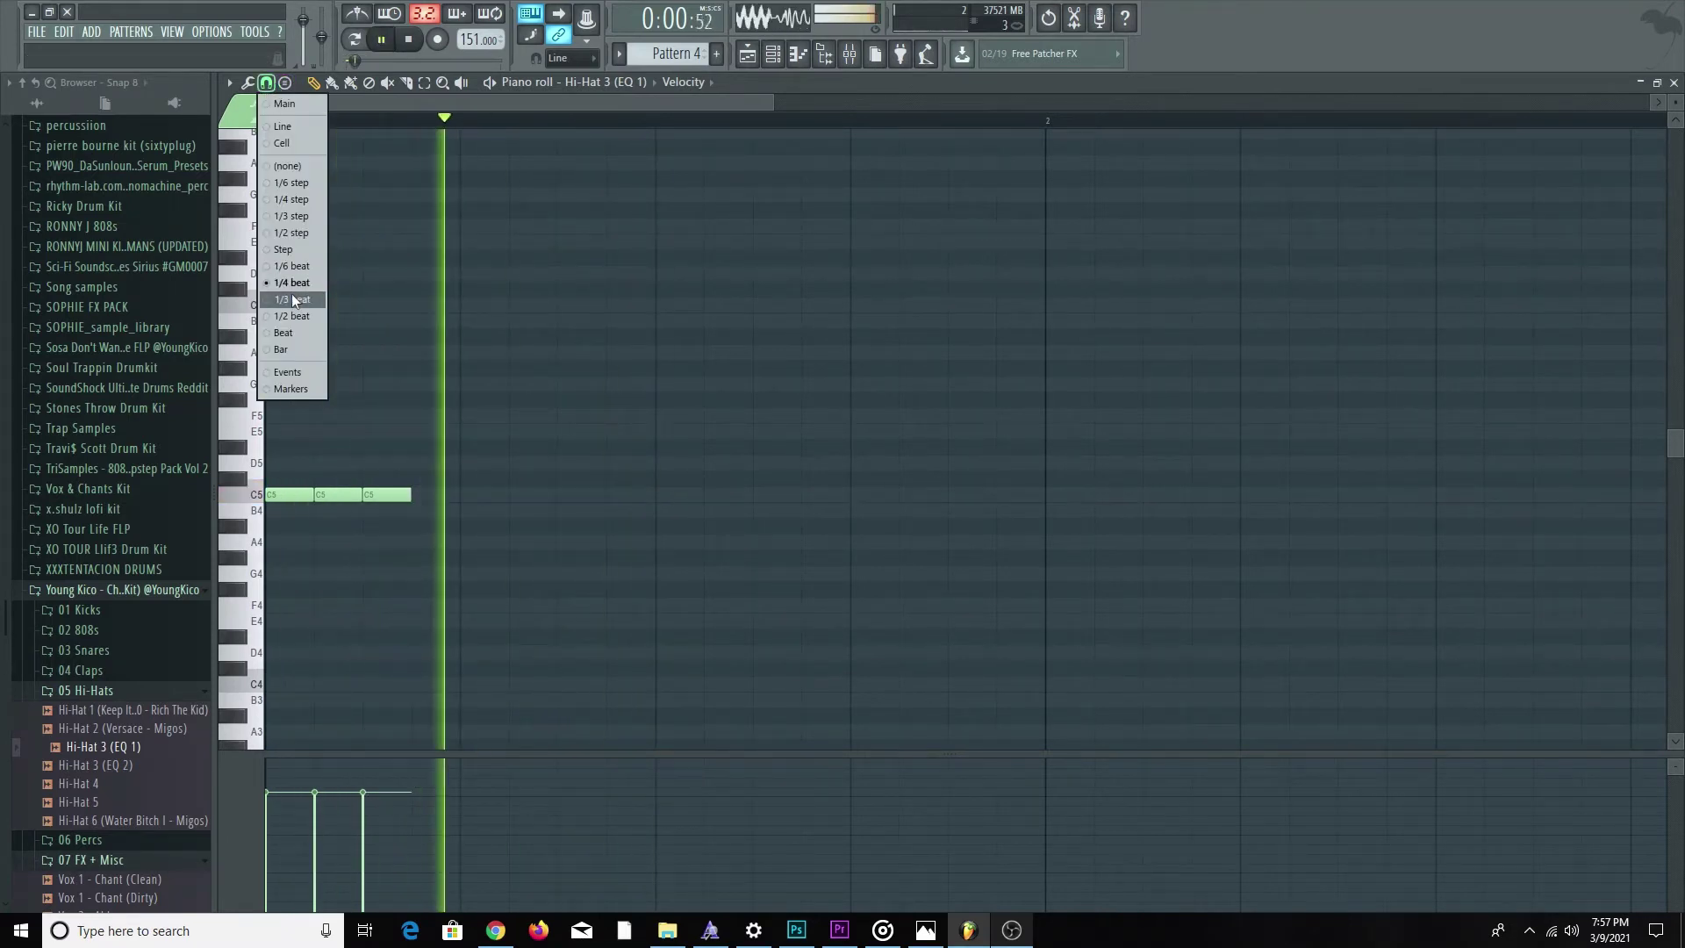
pyautogui.click(293, 282)
pyautogui.click(473, 494)
pyautogui.click(571, 494)
pyautogui.scroll(-2, 530, 489)
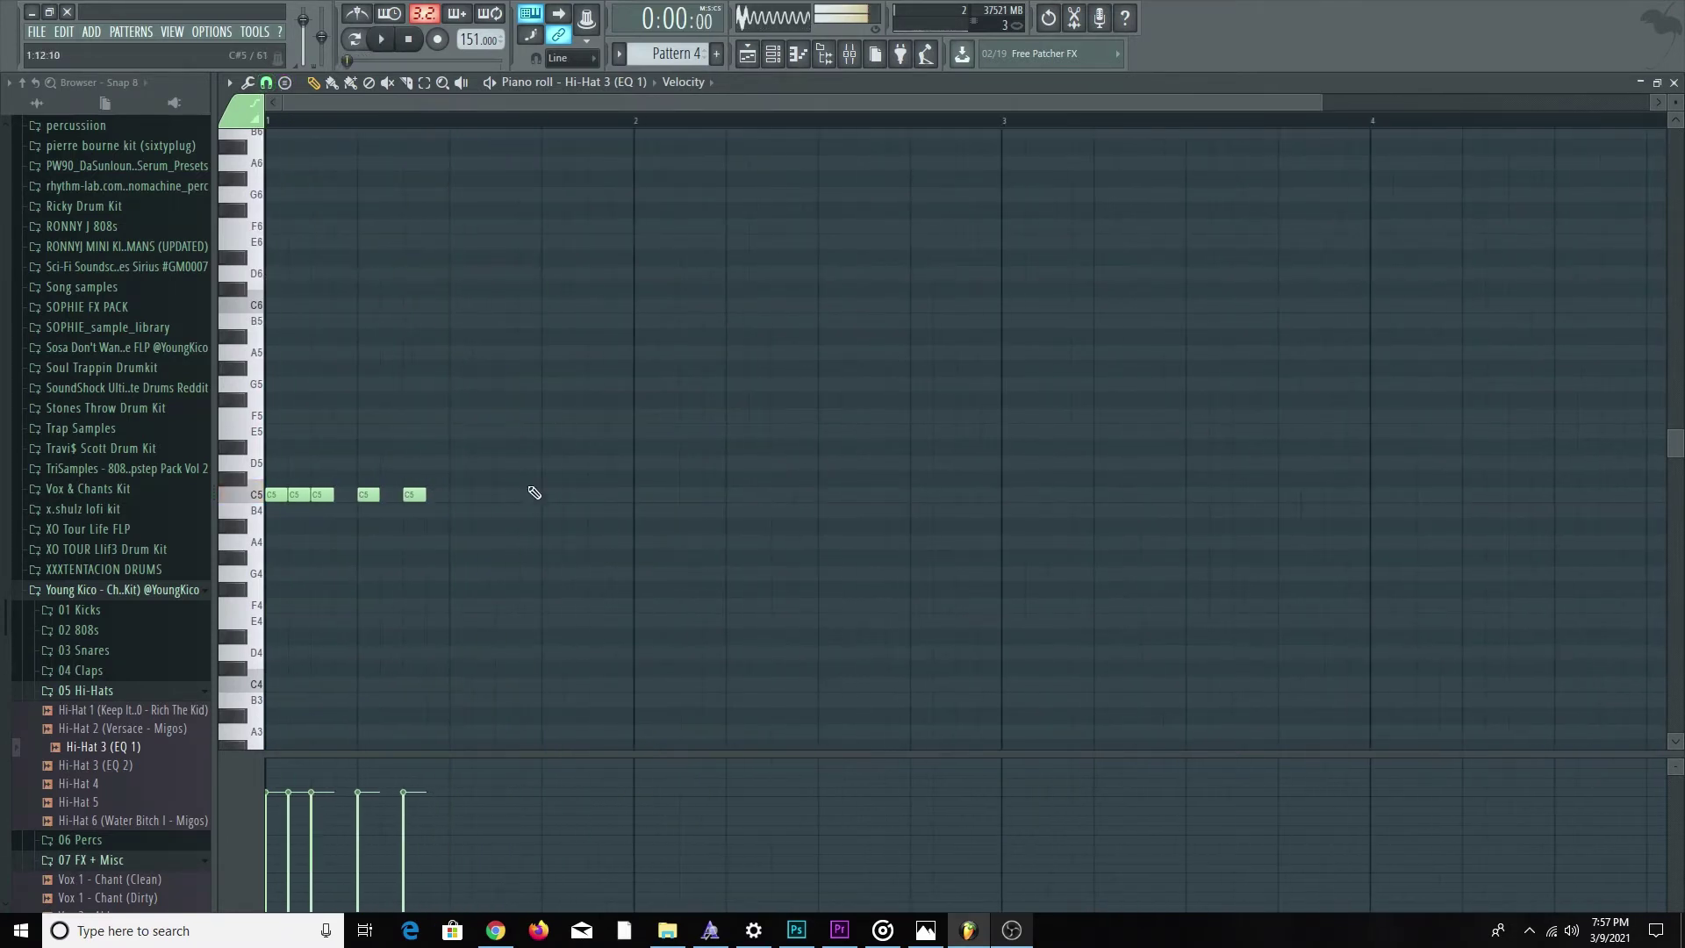
pyautogui.click(458, 494)
pyautogui.click(507, 494)
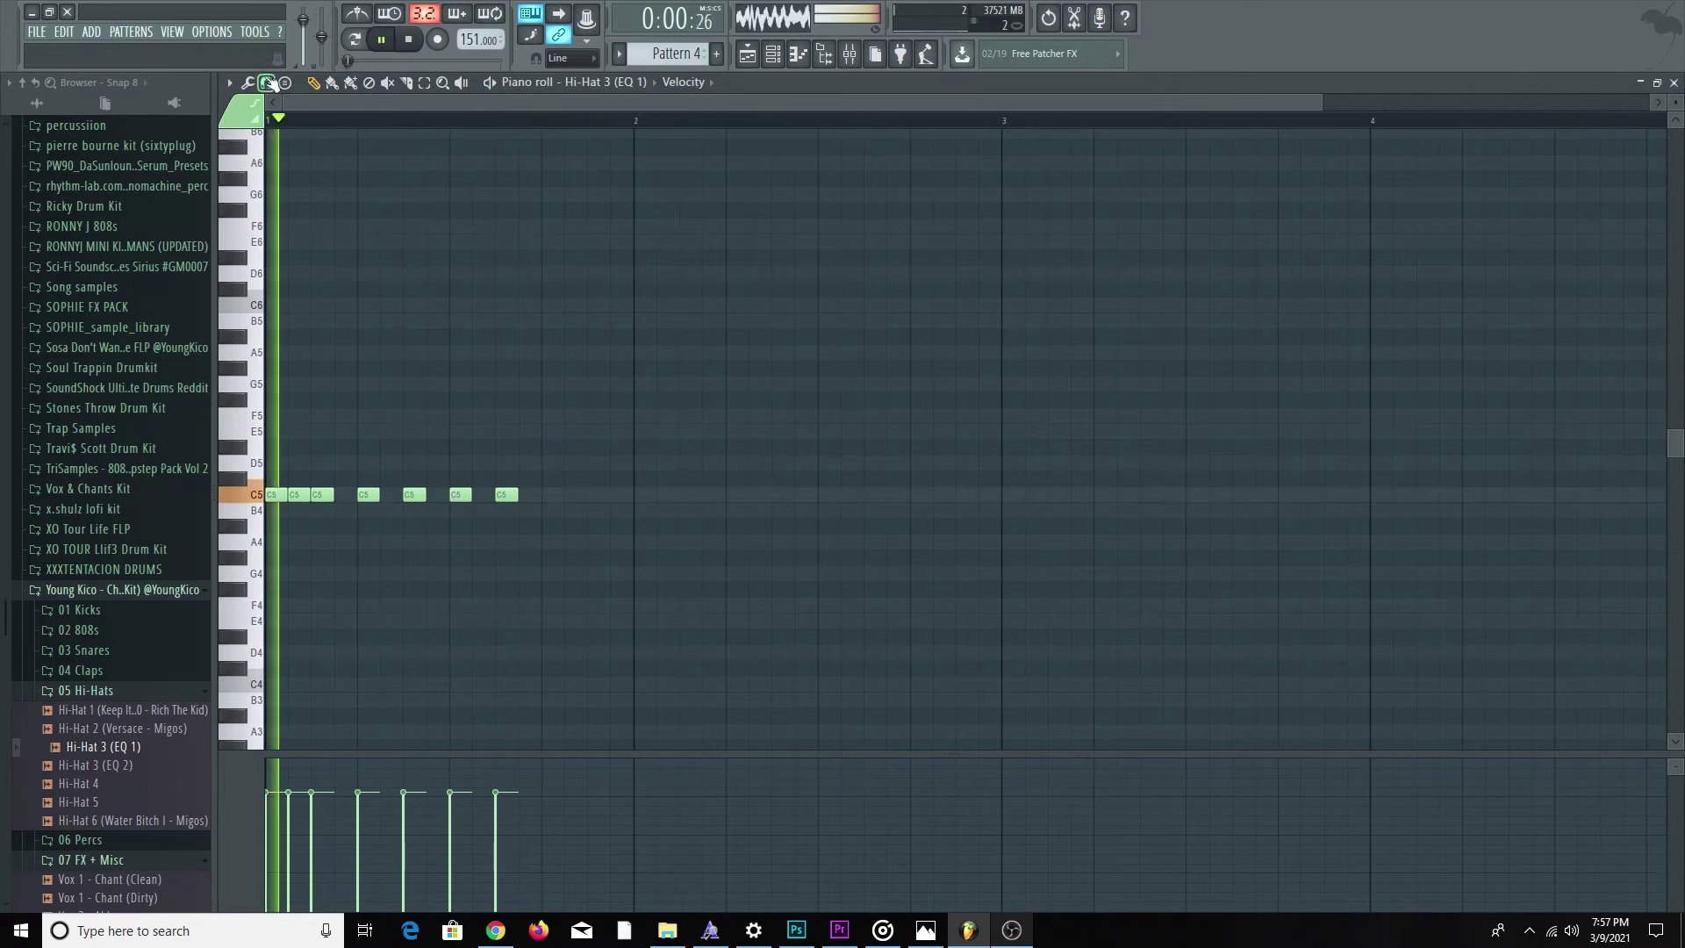
# Set the snap to 1/6 beat and draw a roll of five short C5 hi-hat notes from step 13 of bar 1.
pyautogui.click(266, 82)
pyautogui.click(290, 265)
pyautogui.click(547, 494)
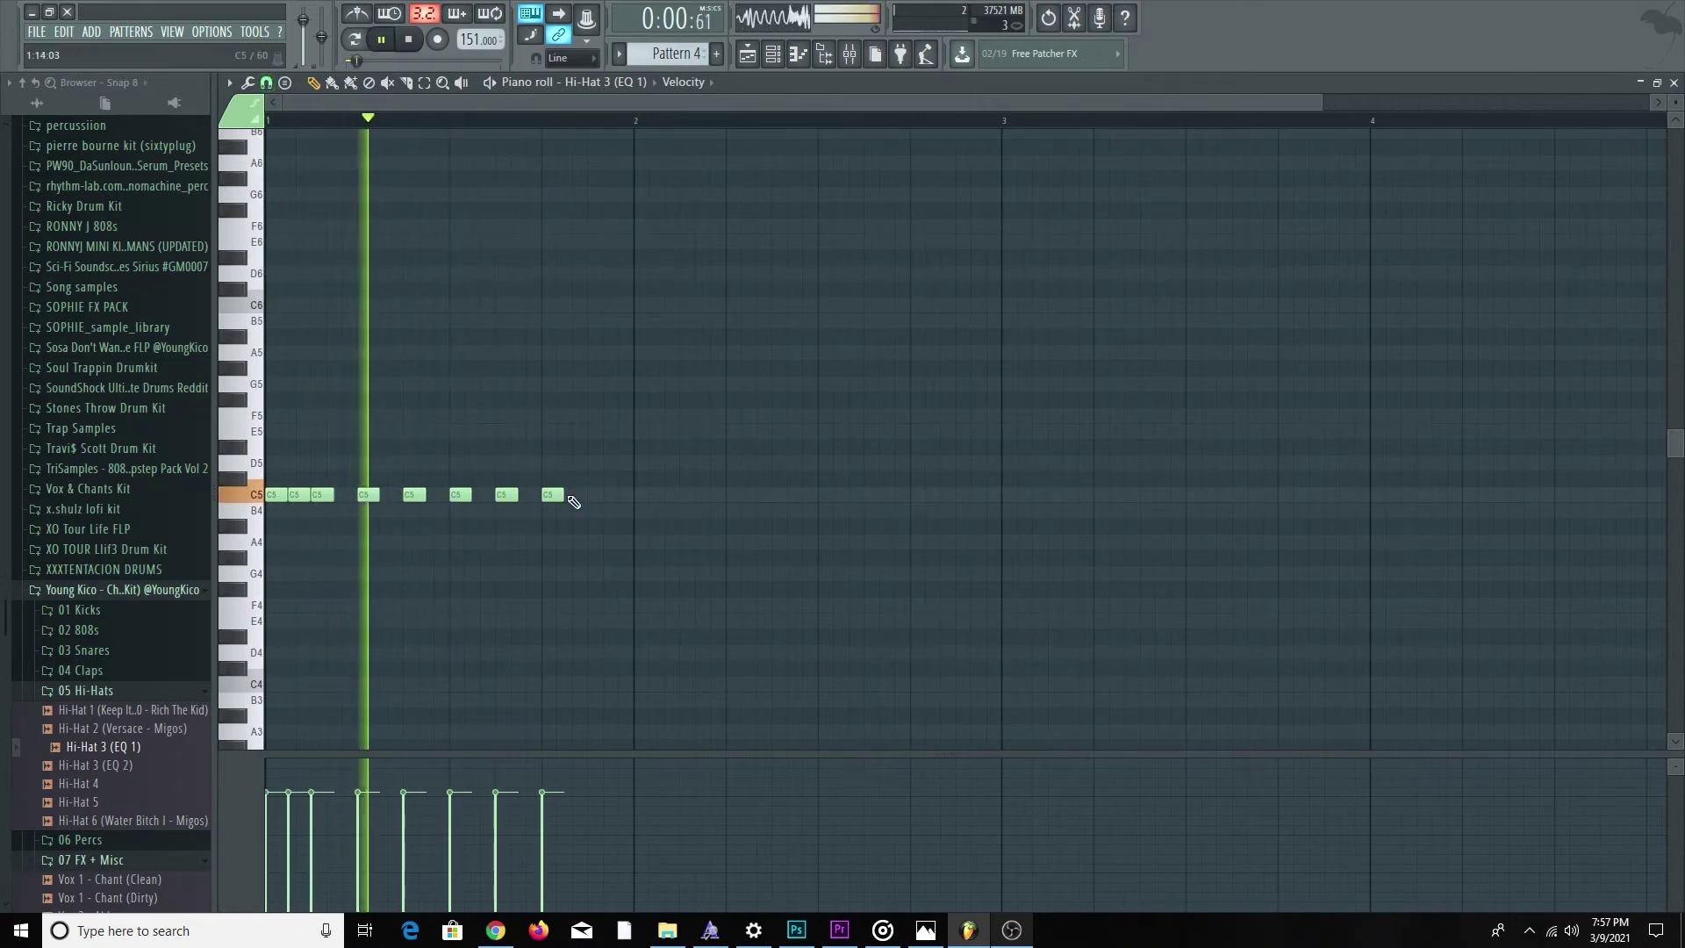
pyautogui.click(559, 493)
pyautogui.press('space')
pyautogui.click(605, 494)
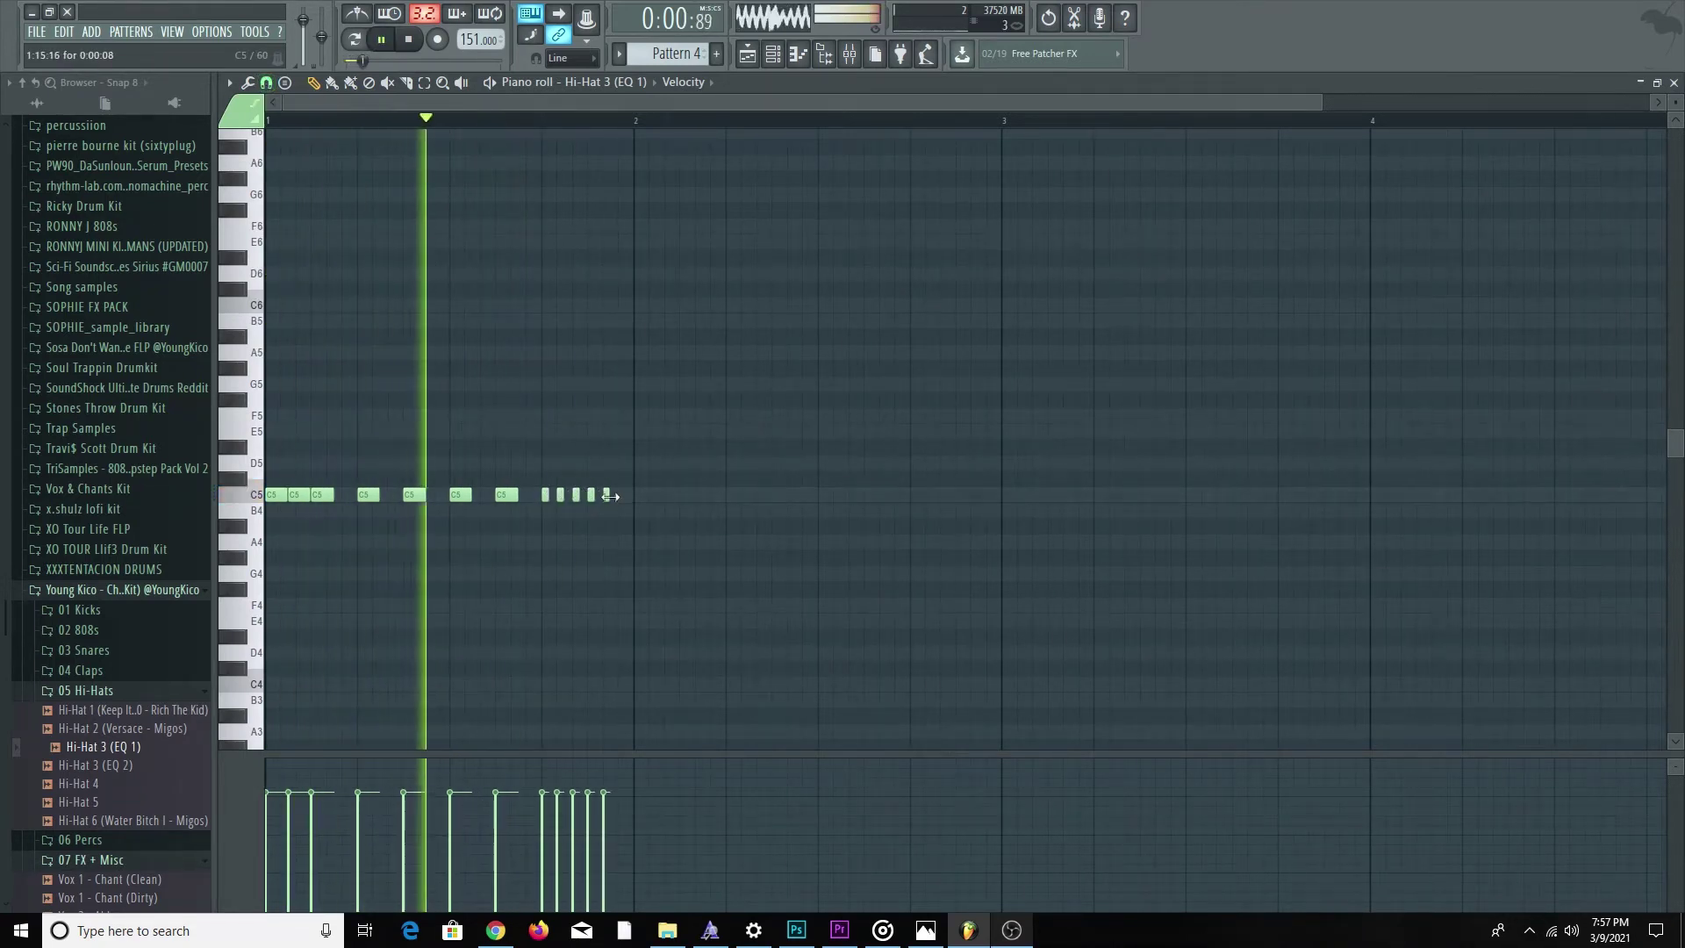
# Select the five-note hi-hat roll at the end of bar 1 and transpose it down three semitones to A4.
pyautogui.moveTo(641, 496); pyautogui.dragTo(548, 491)
pyautogui.press('Down')
pyautogui.press('Down')
pyautogui.press('Down')
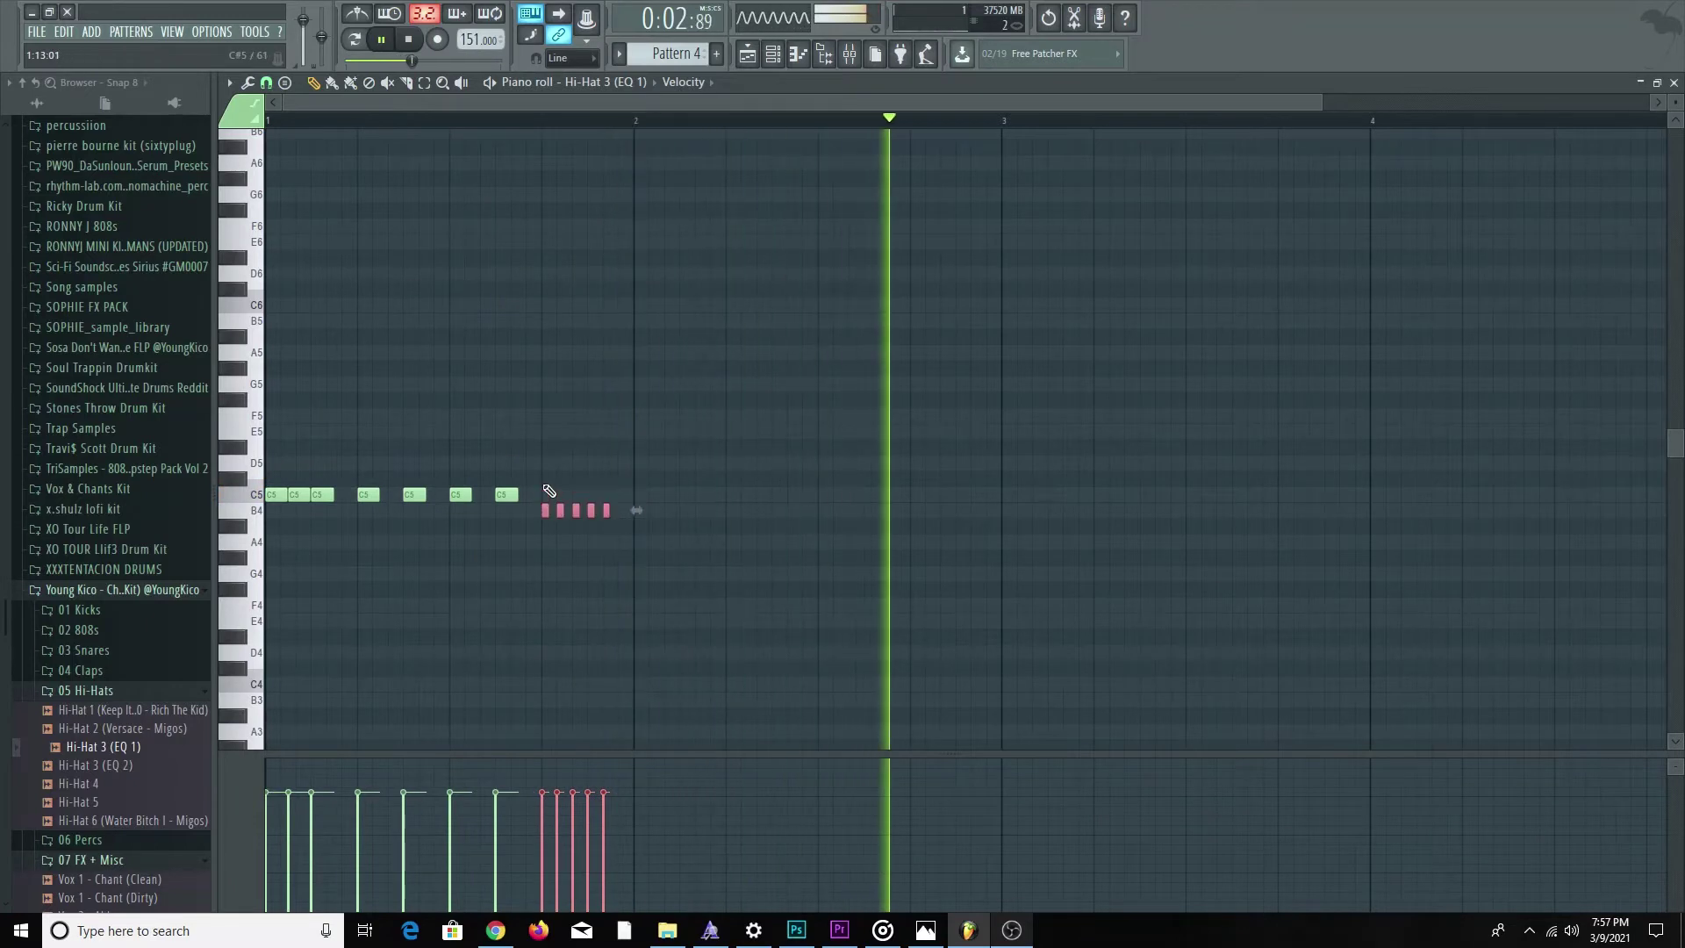
# Set the snap to 1/4 beat and add short C5 hi-hat notes at steps 1, 3 and 7 of bar 2.
pyautogui.click(266, 81)
pyautogui.click(296, 276)
pyautogui.click(637, 494)
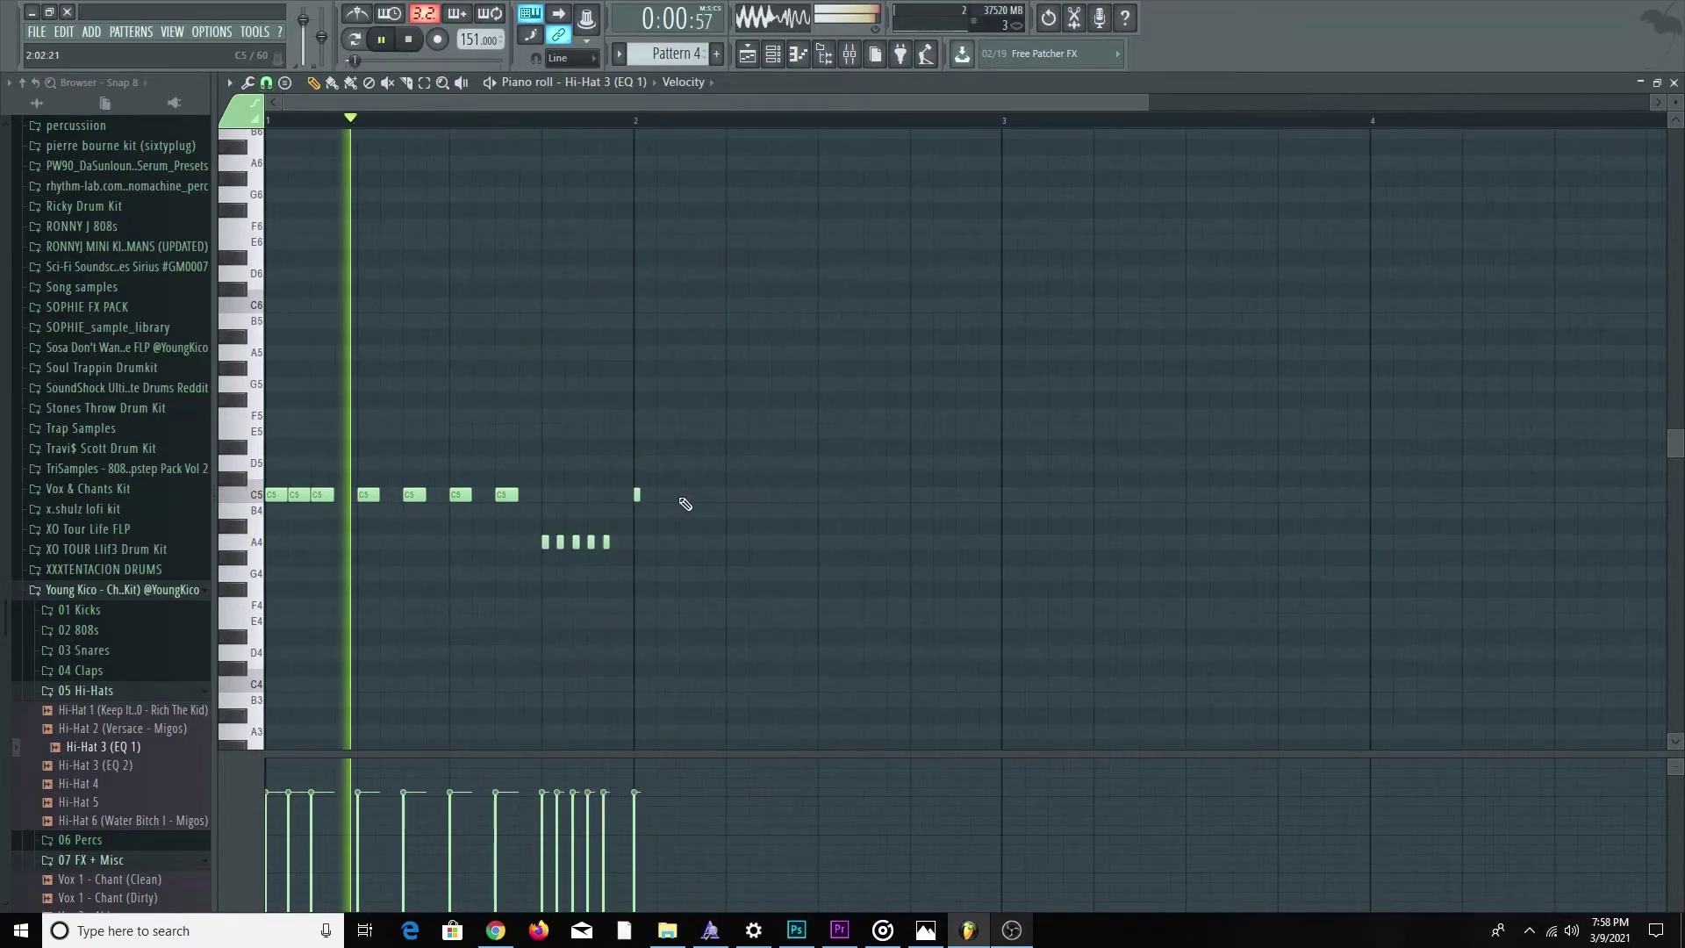
pyautogui.click(683, 494)
pyautogui.click(774, 495)
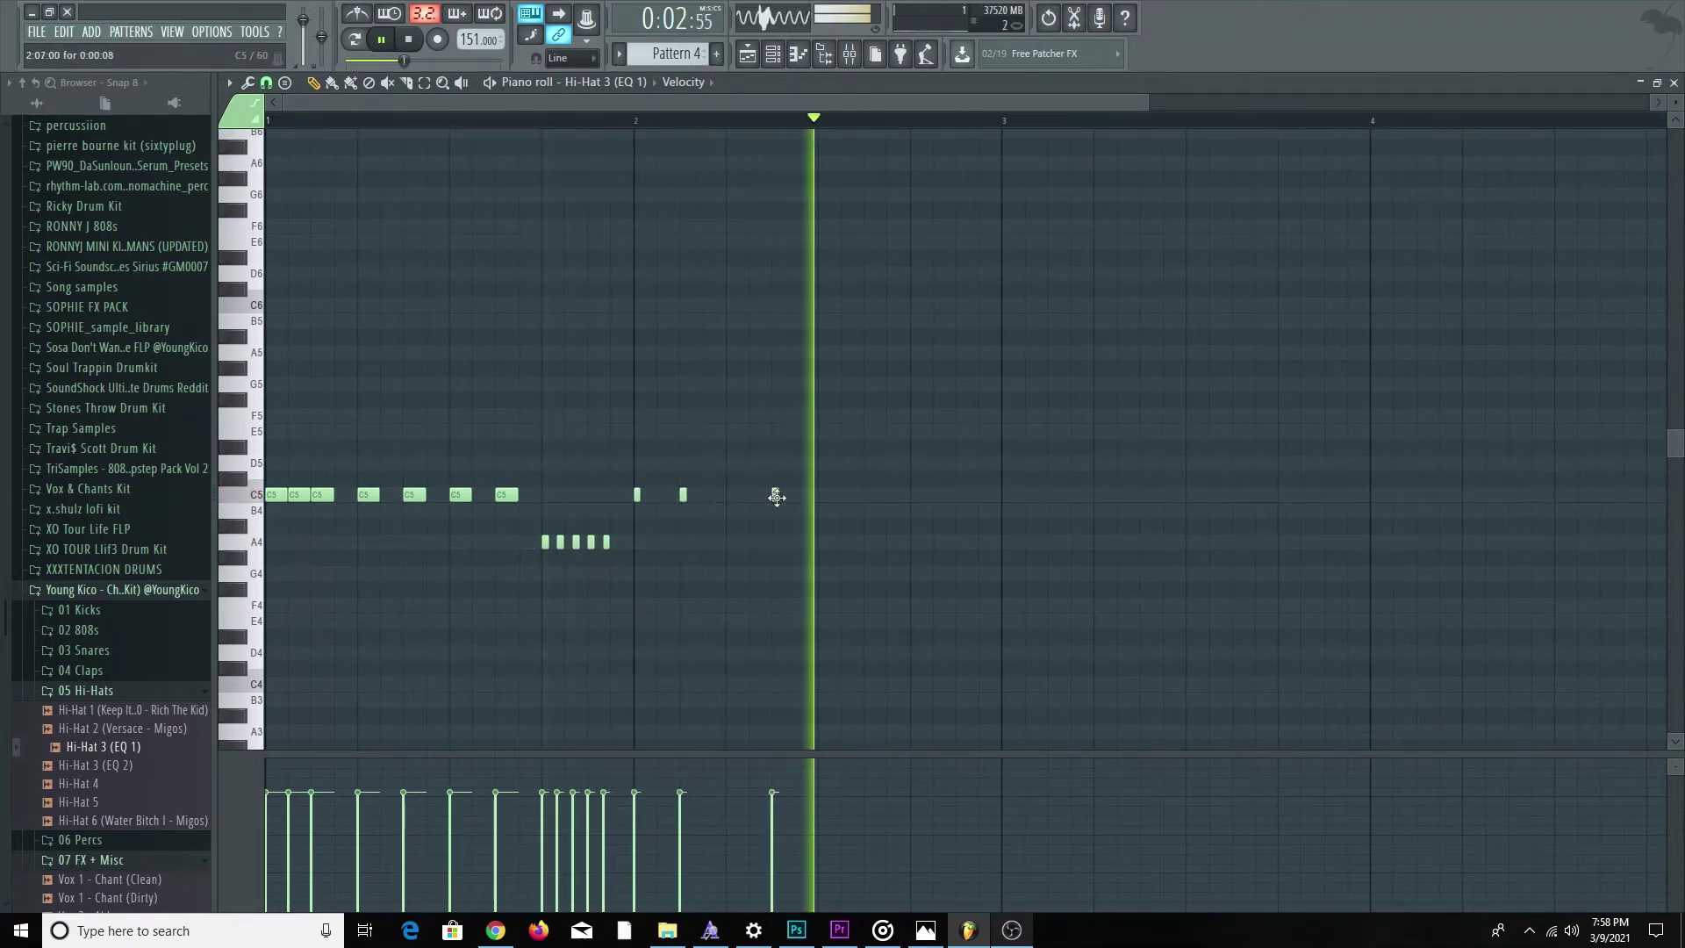
pyautogui.press('space')
# Set the snap to 1/6 beat and add short C5 hi-hat notes at steps 11 and 5 of bar 2.
pyautogui.click(267, 84)
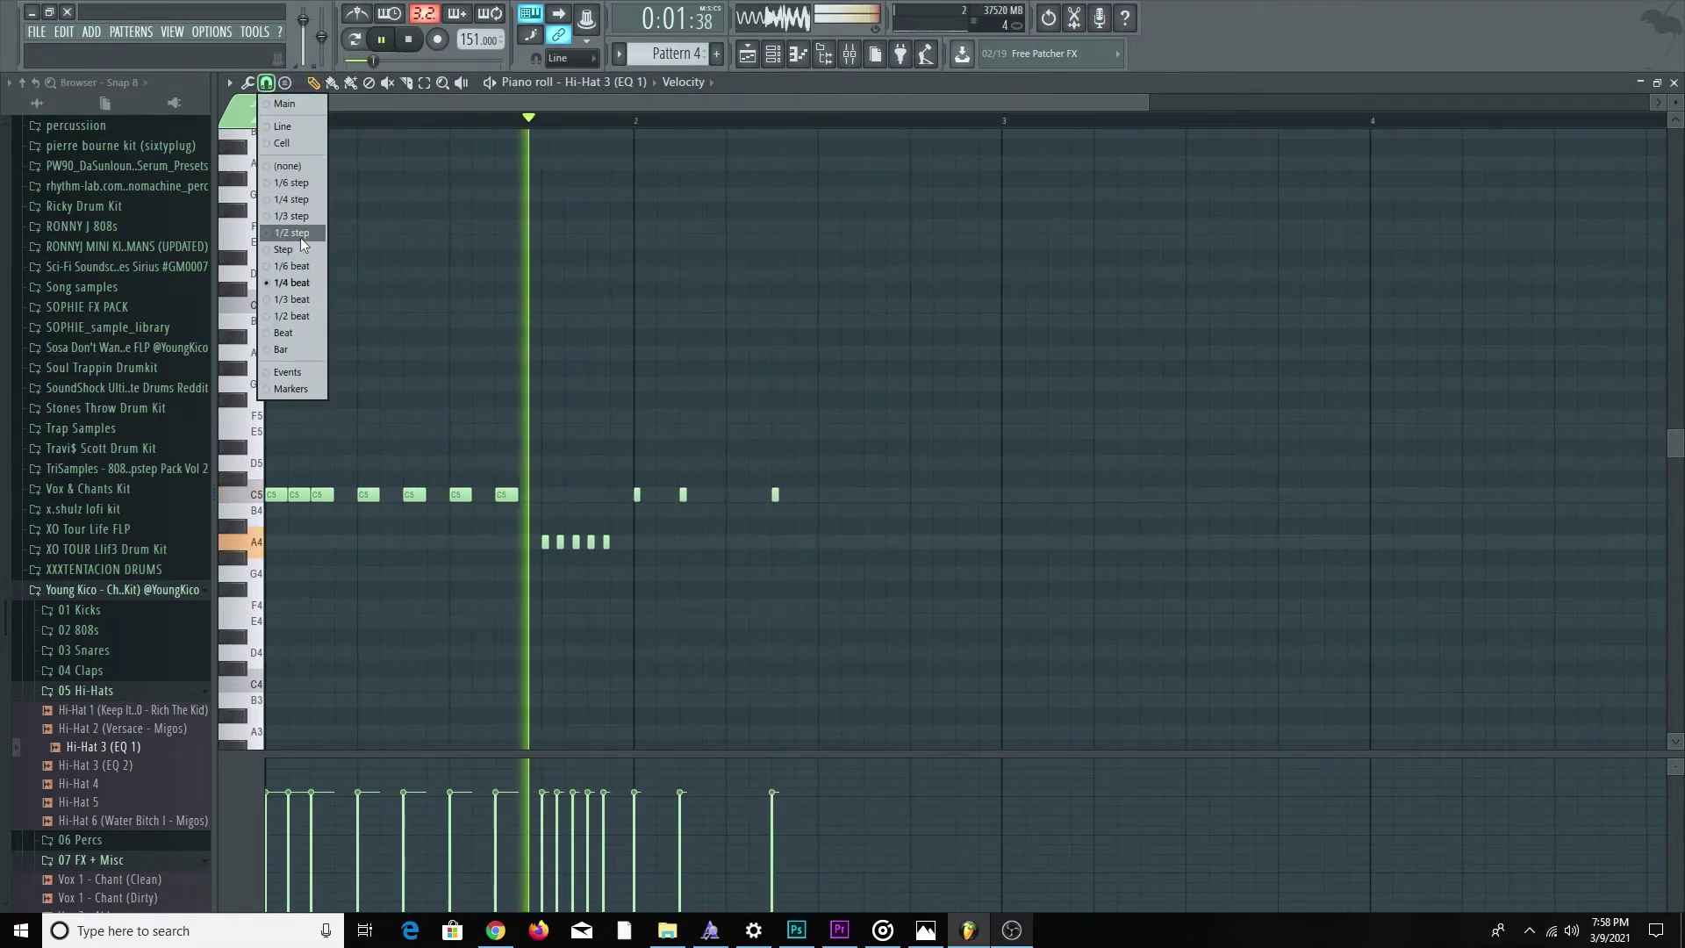
pyautogui.click(308, 267)
pyautogui.click(869, 494)
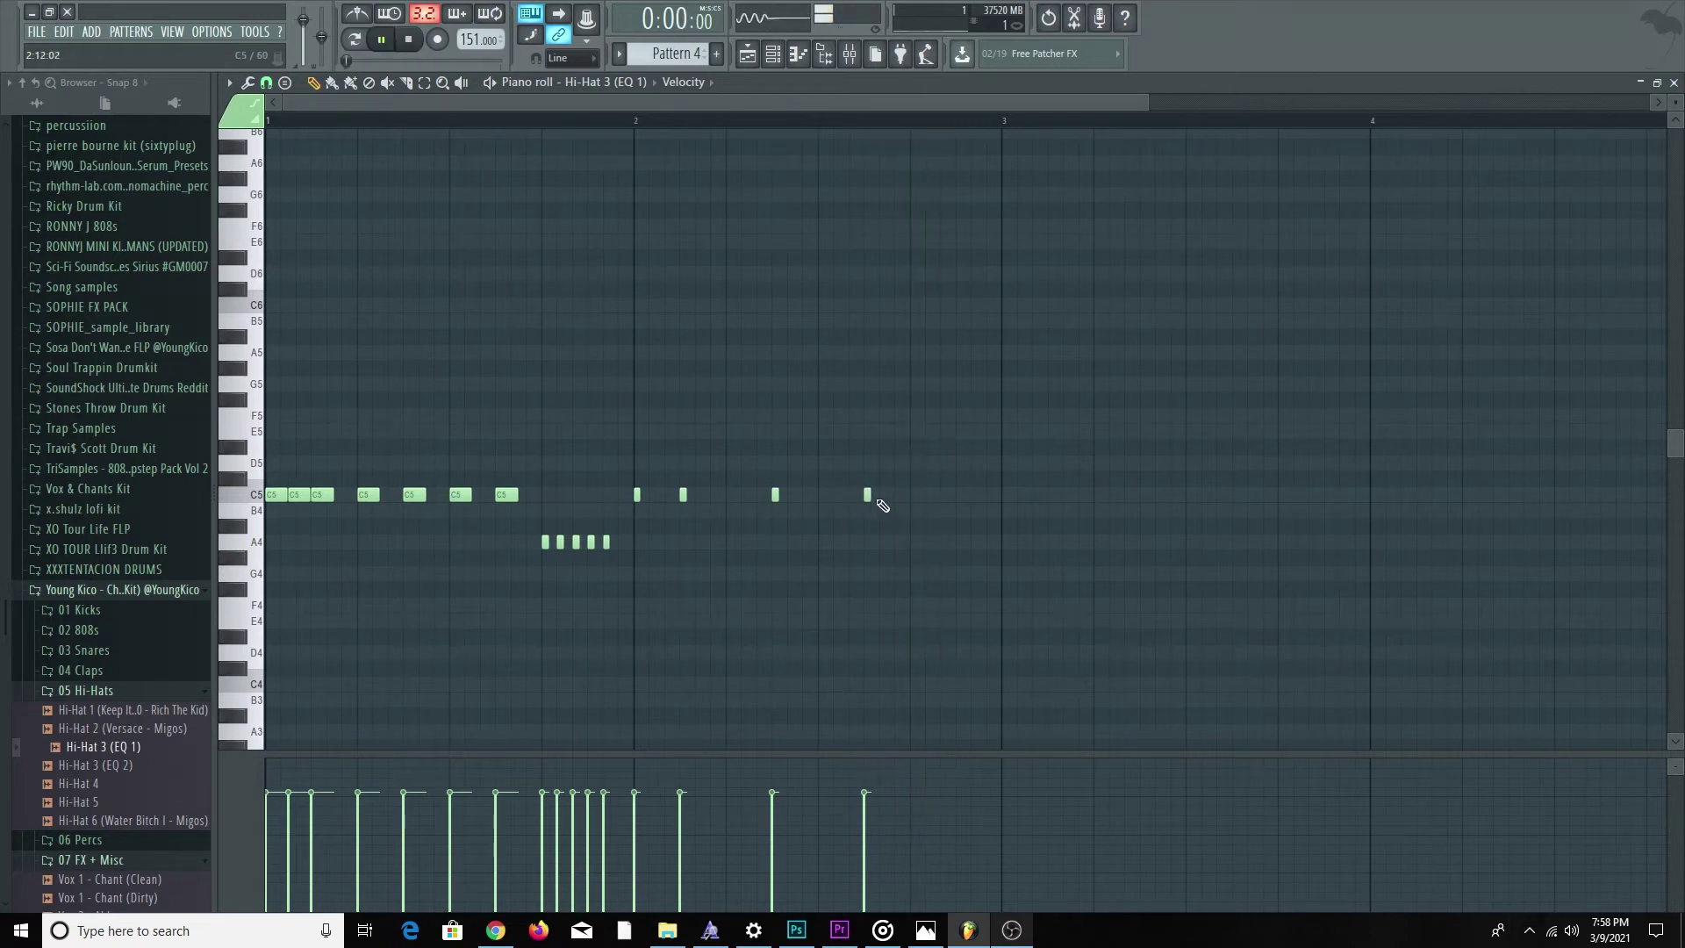
pyautogui.click(730, 494)
# Draw a roll of four short C5 hi-hat notes from step 13 of bar 2 and transpose it down to A4.
pyautogui.click(914, 494)
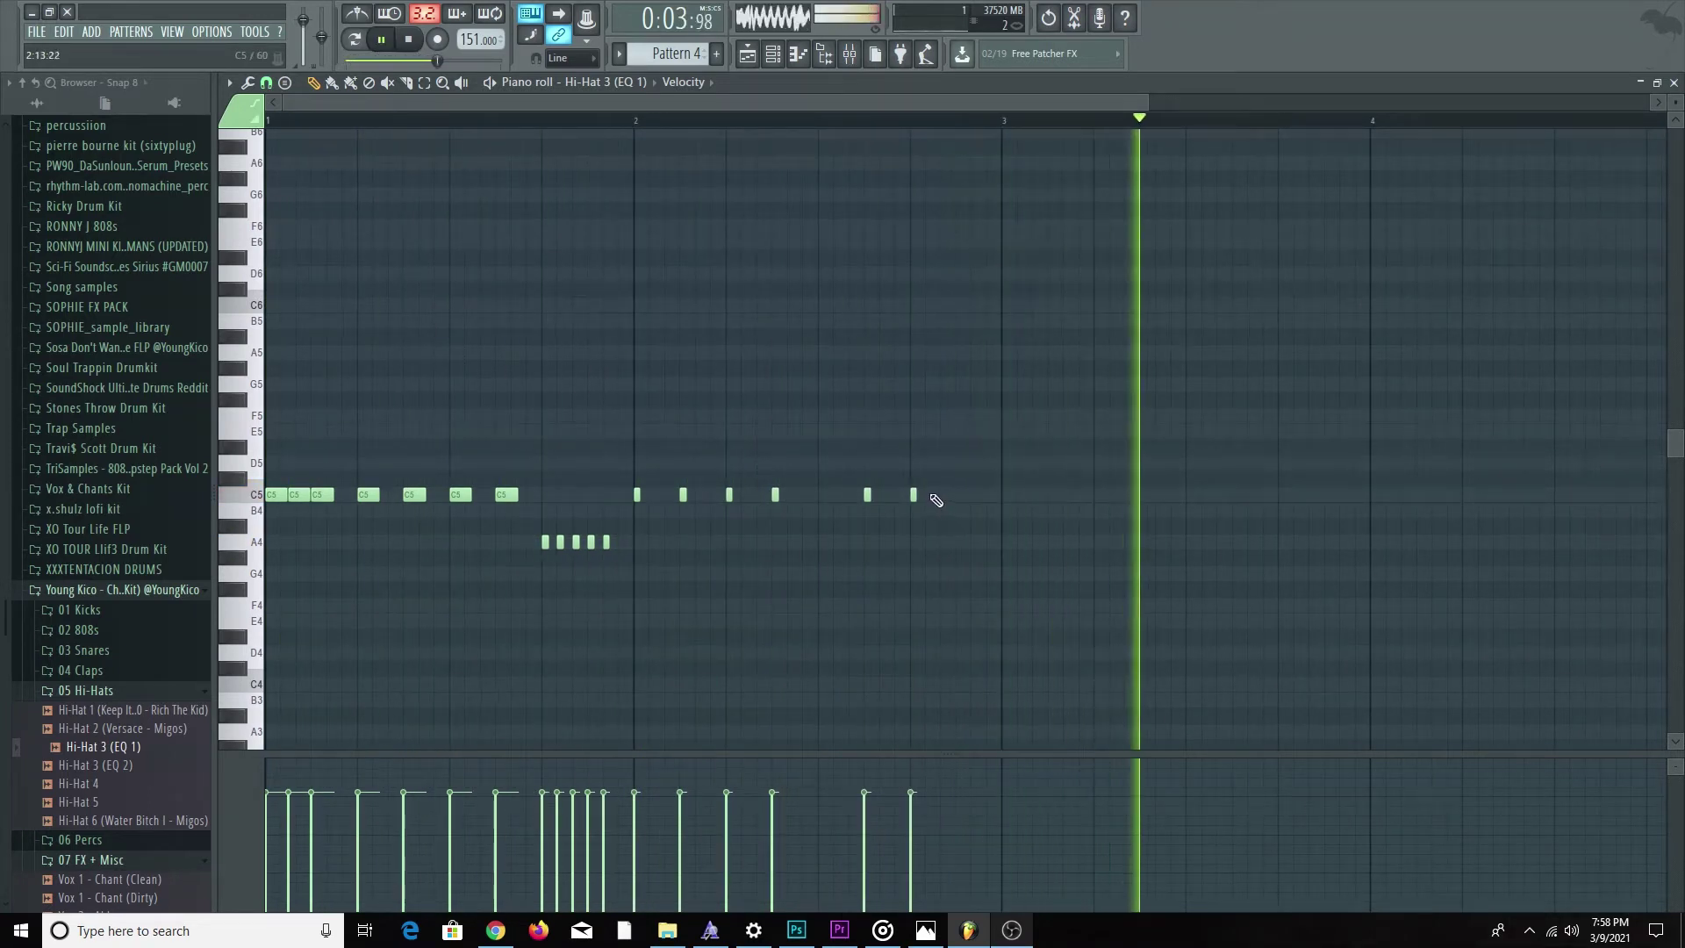
pyautogui.click(929, 494)
pyautogui.click(944, 494)
pyautogui.click(960, 494)
pyautogui.moveTo(971, 501); pyautogui.dragTo(909, 497)
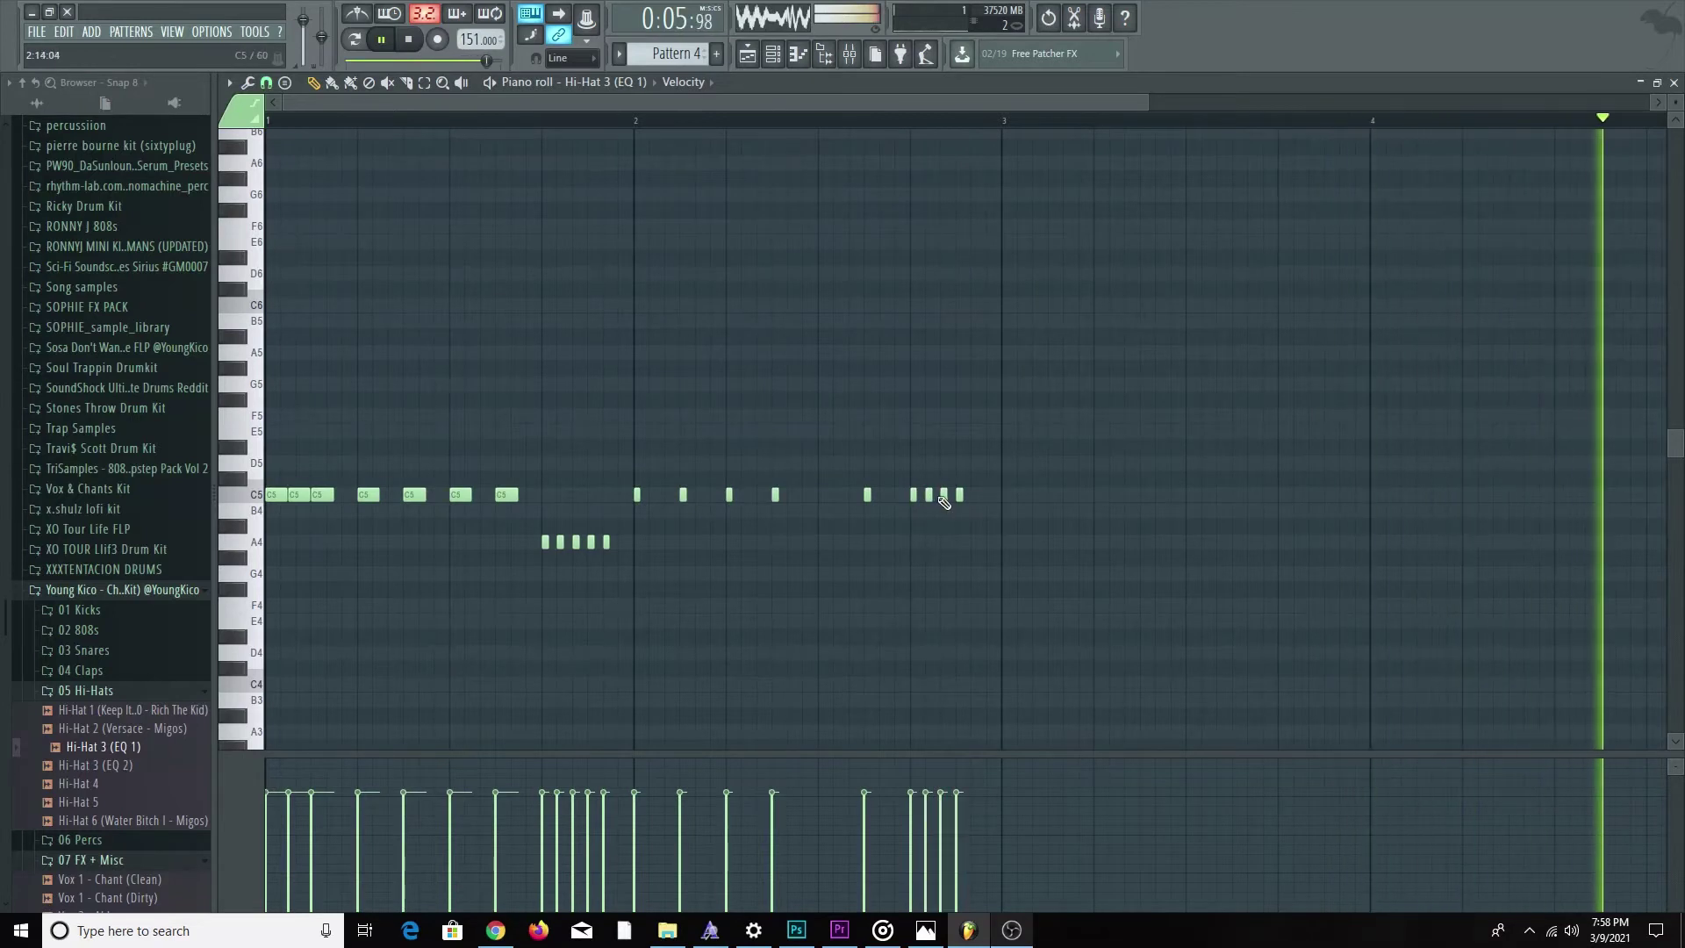
pyautogui.press('Down')
pyautogui.press('Down')
pyautogui.press('Down')
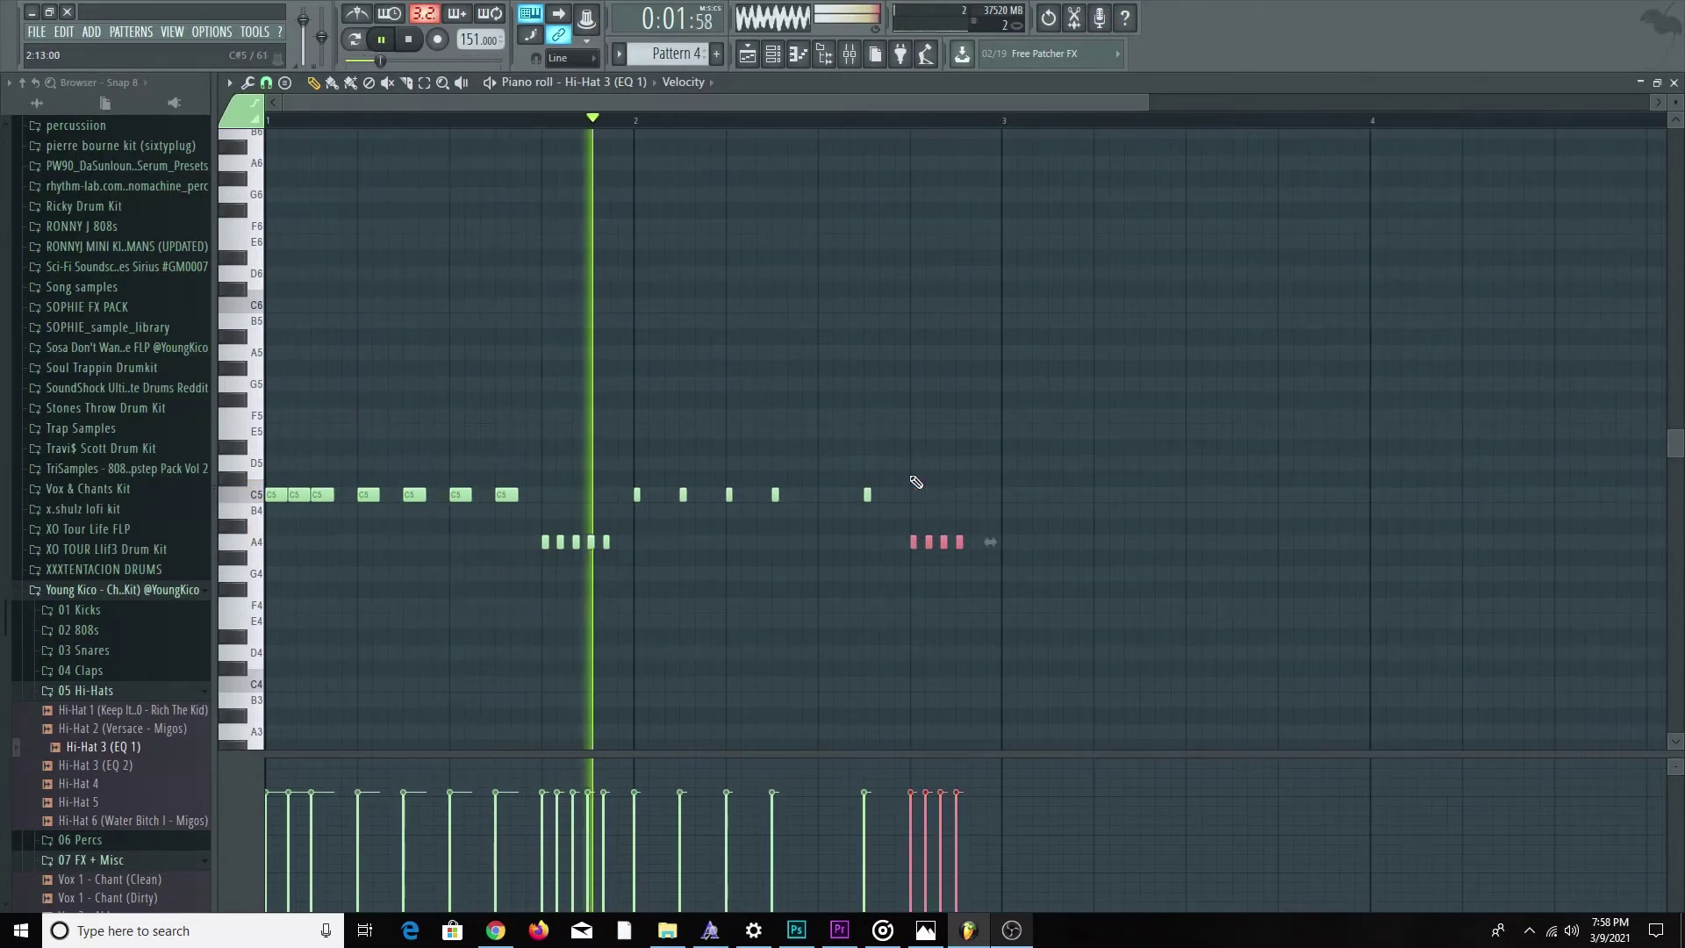
# Delete the C5 hi-hat note at step 9 of bar 1 and play the pattern back to check it.
pyautogui.rightClick(458, 498)
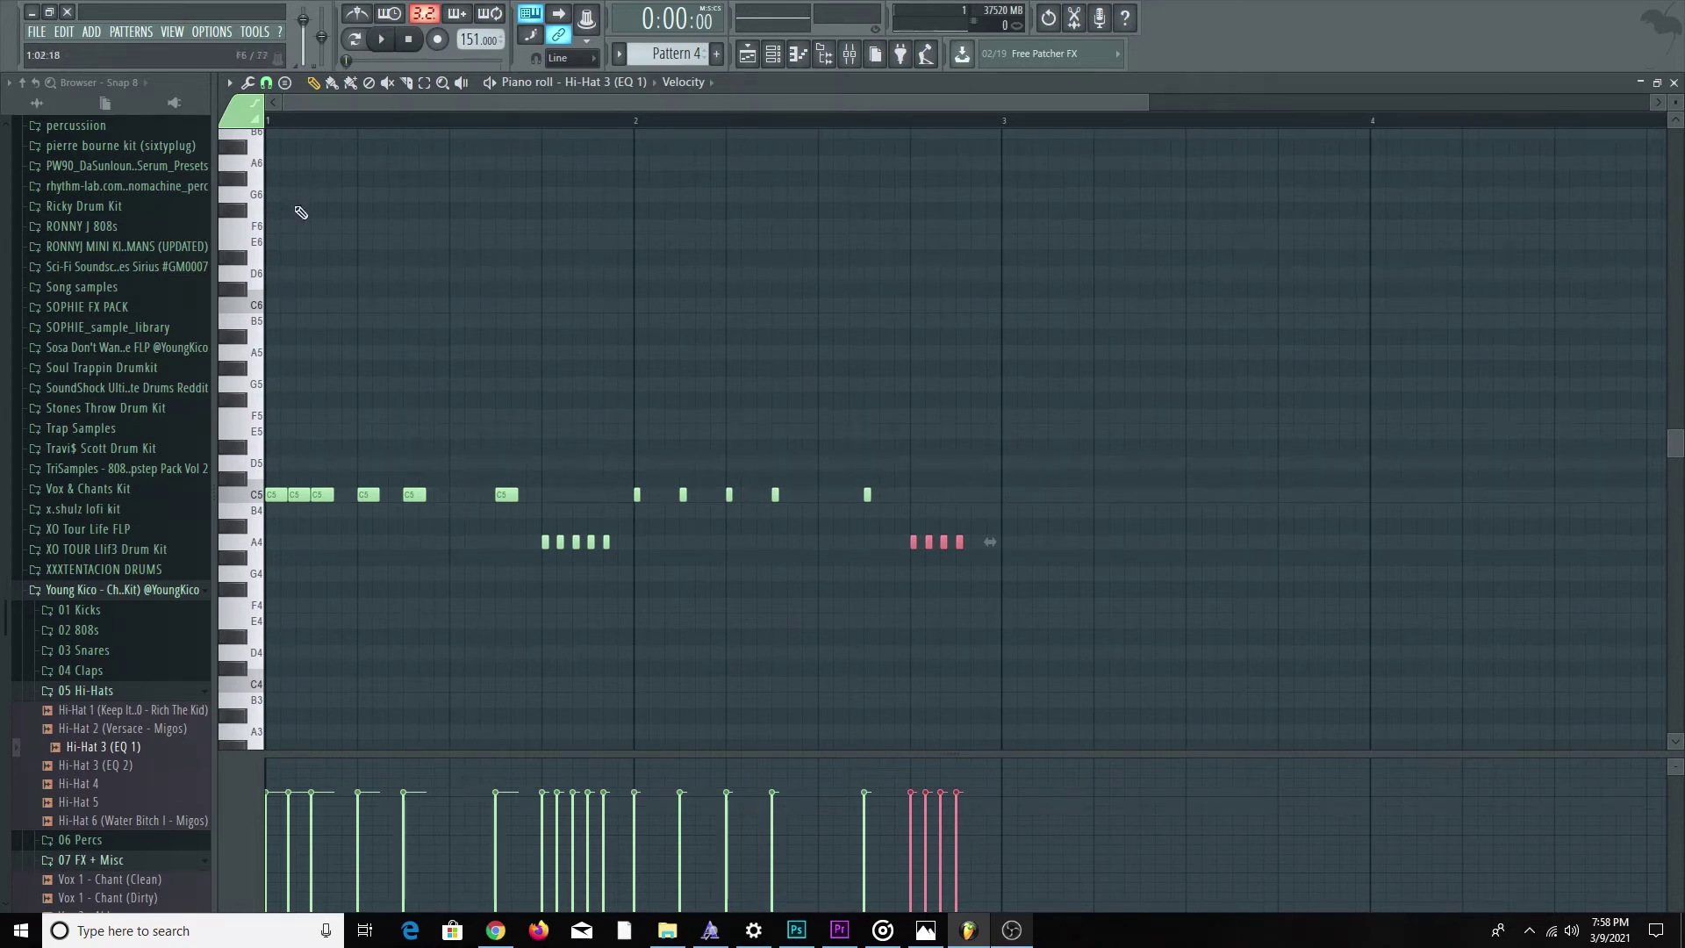
pyautogui.click(268, 85)
pyautogui.click(267, 84)
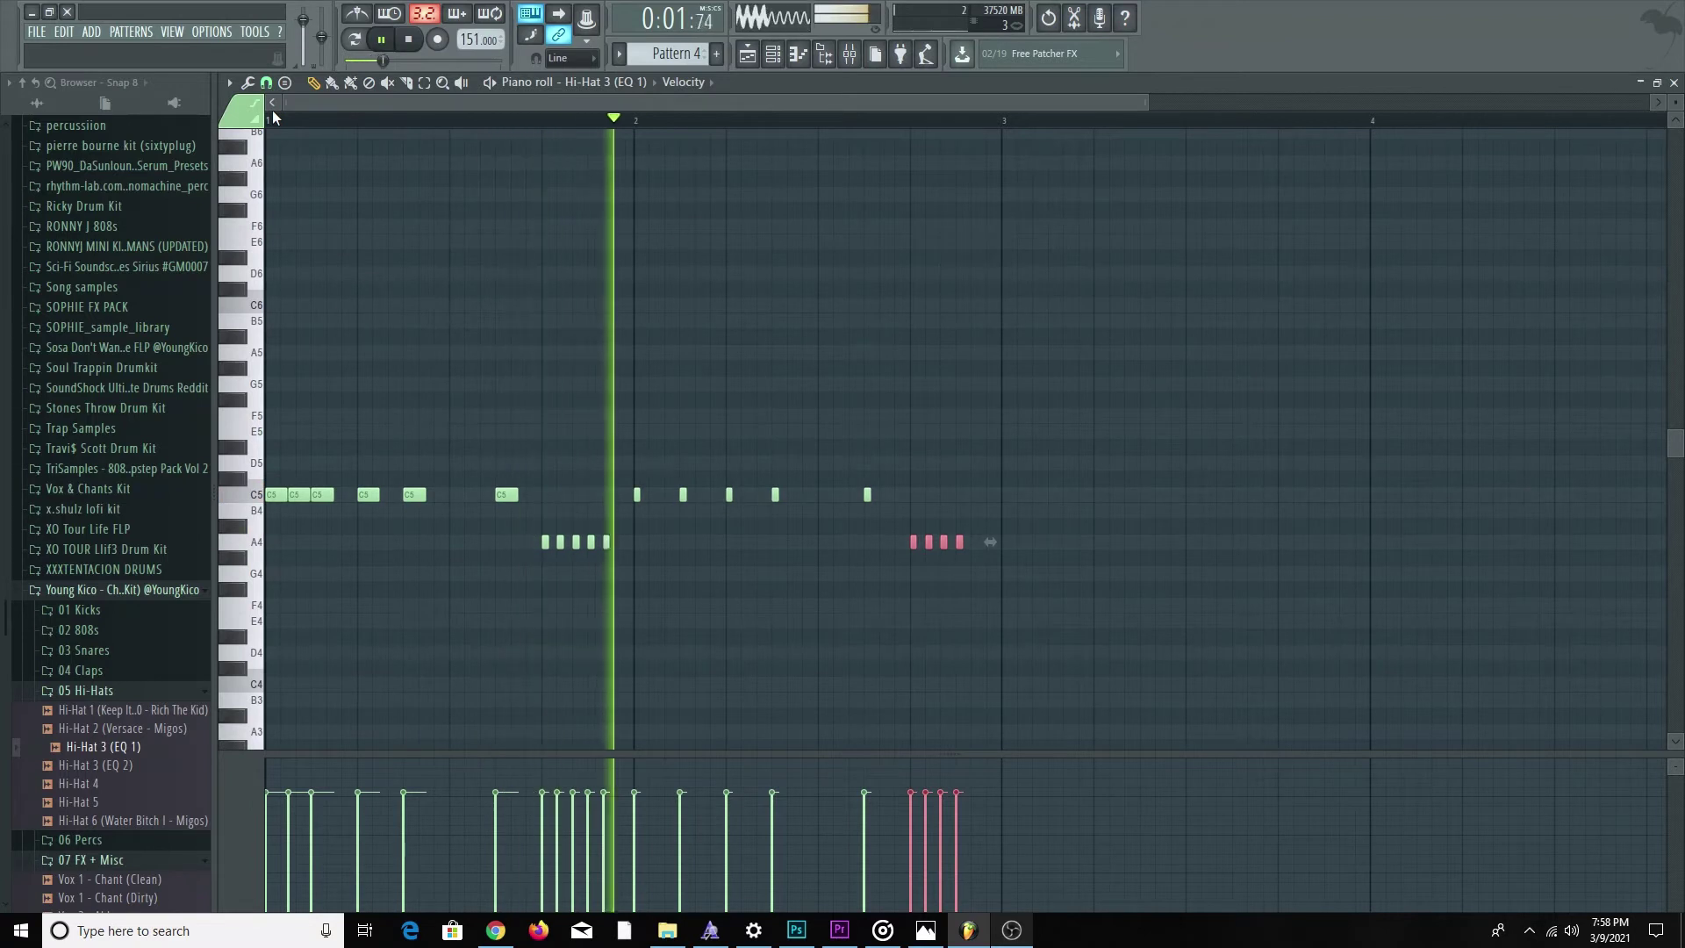
pyautogui.press('space')
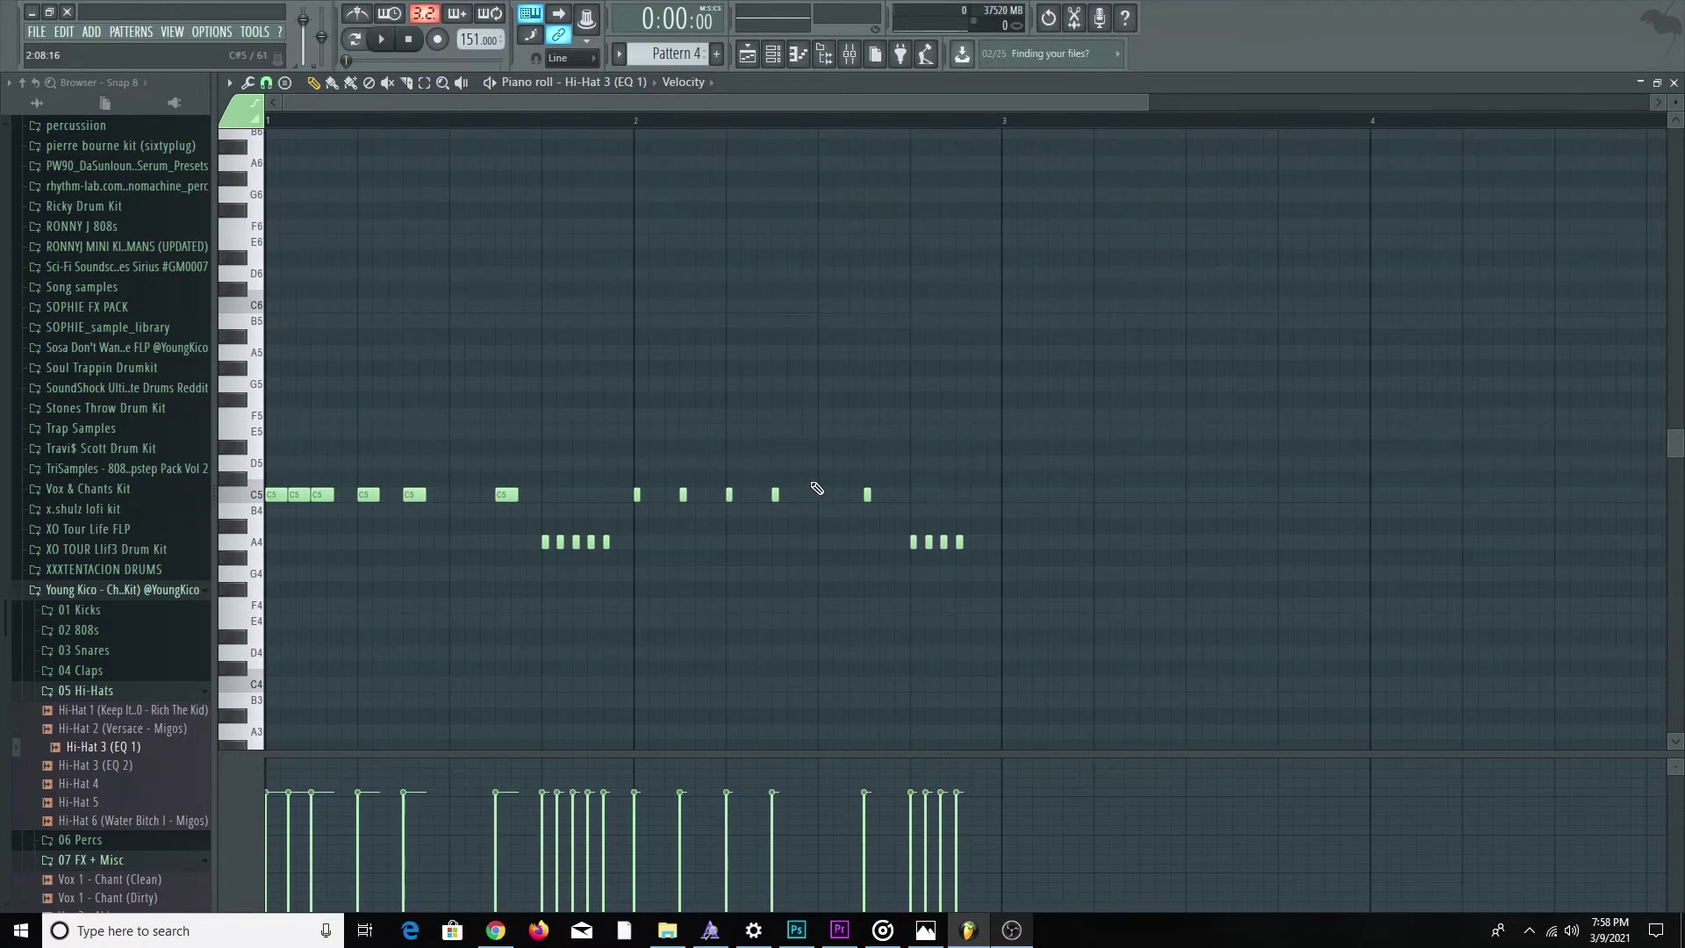
# Select the whole two-bar hi-hat pattern, duplicate it into bars 3 and 4, and close the piano roll.
pyautogui.scroll(-2, 816, 542)
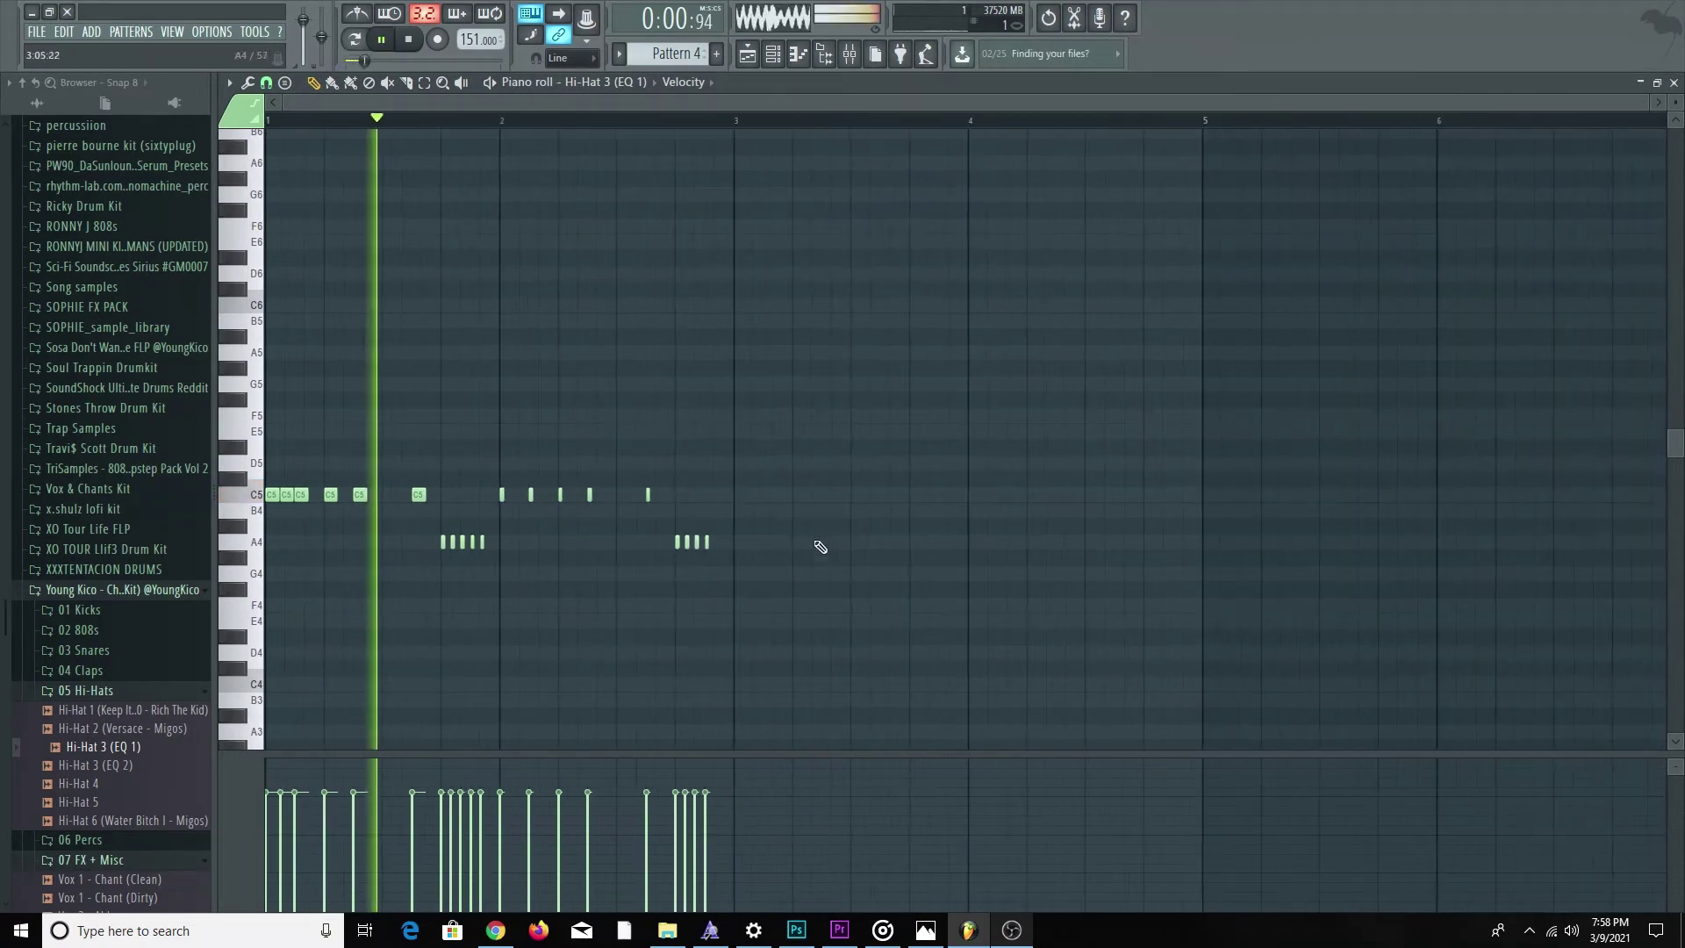
pyautogui.moveTo(871, 576); pyautogui.dragTo(266, 444)
pyautogui.hotkey('ctrl', 'b')
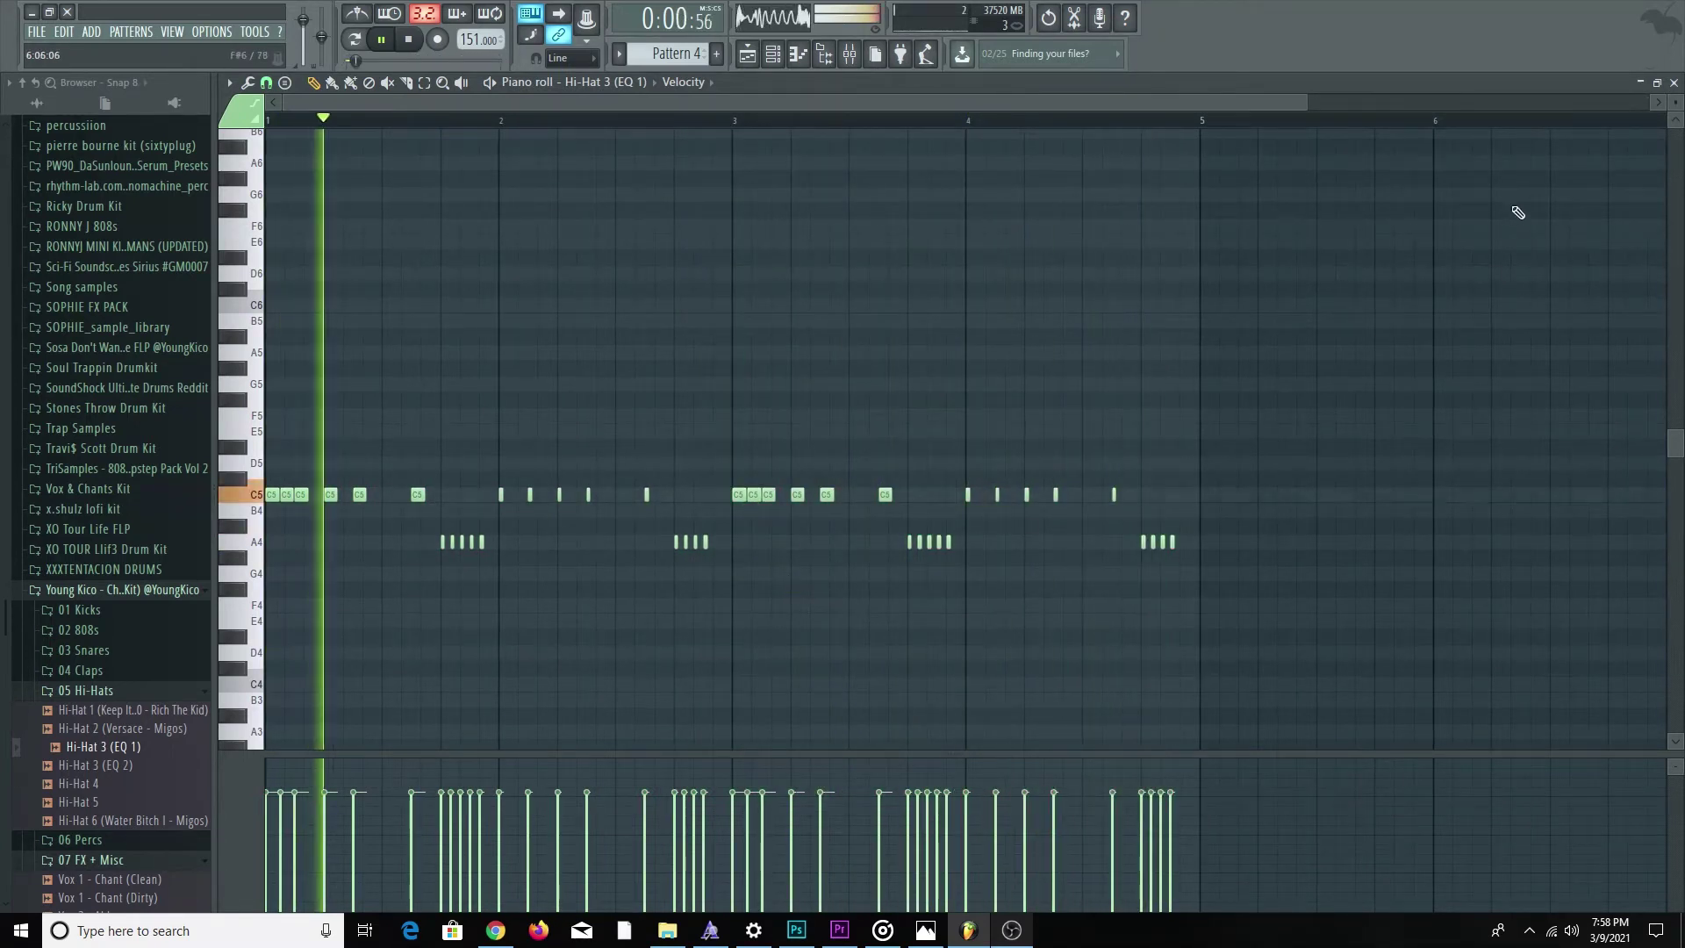
pyautogui.click(1673, 83)
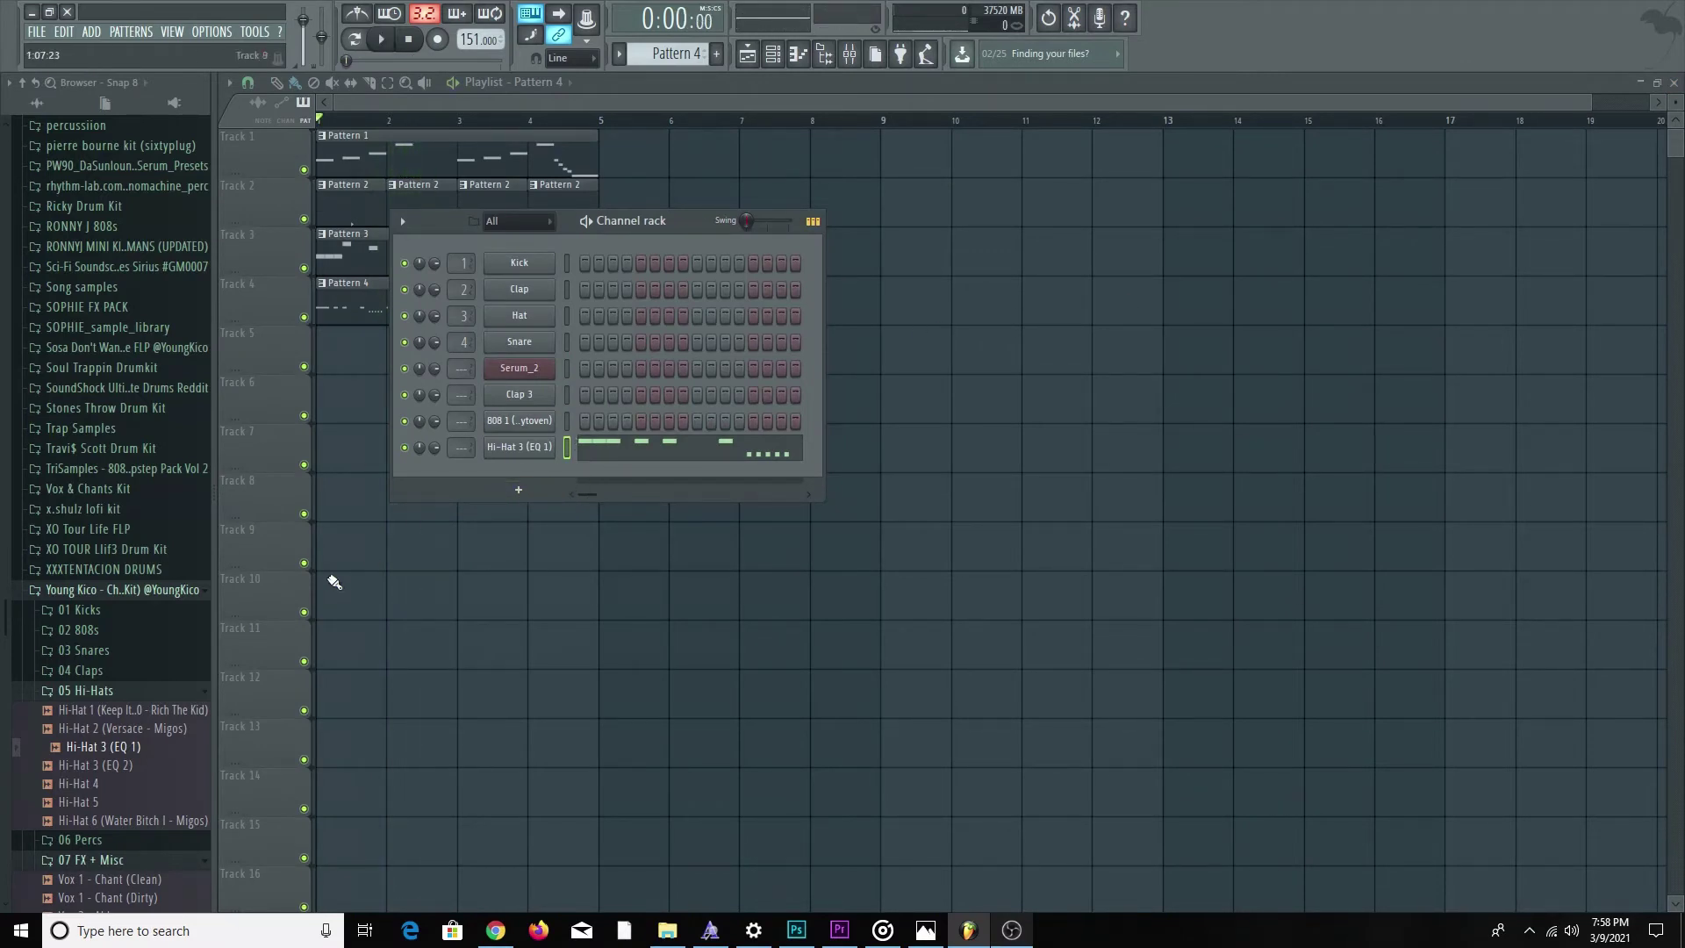
# Open the 06 Percs sample folder and audition its percussion and rim samples against the beat.
pyautogui.click(180, 691)
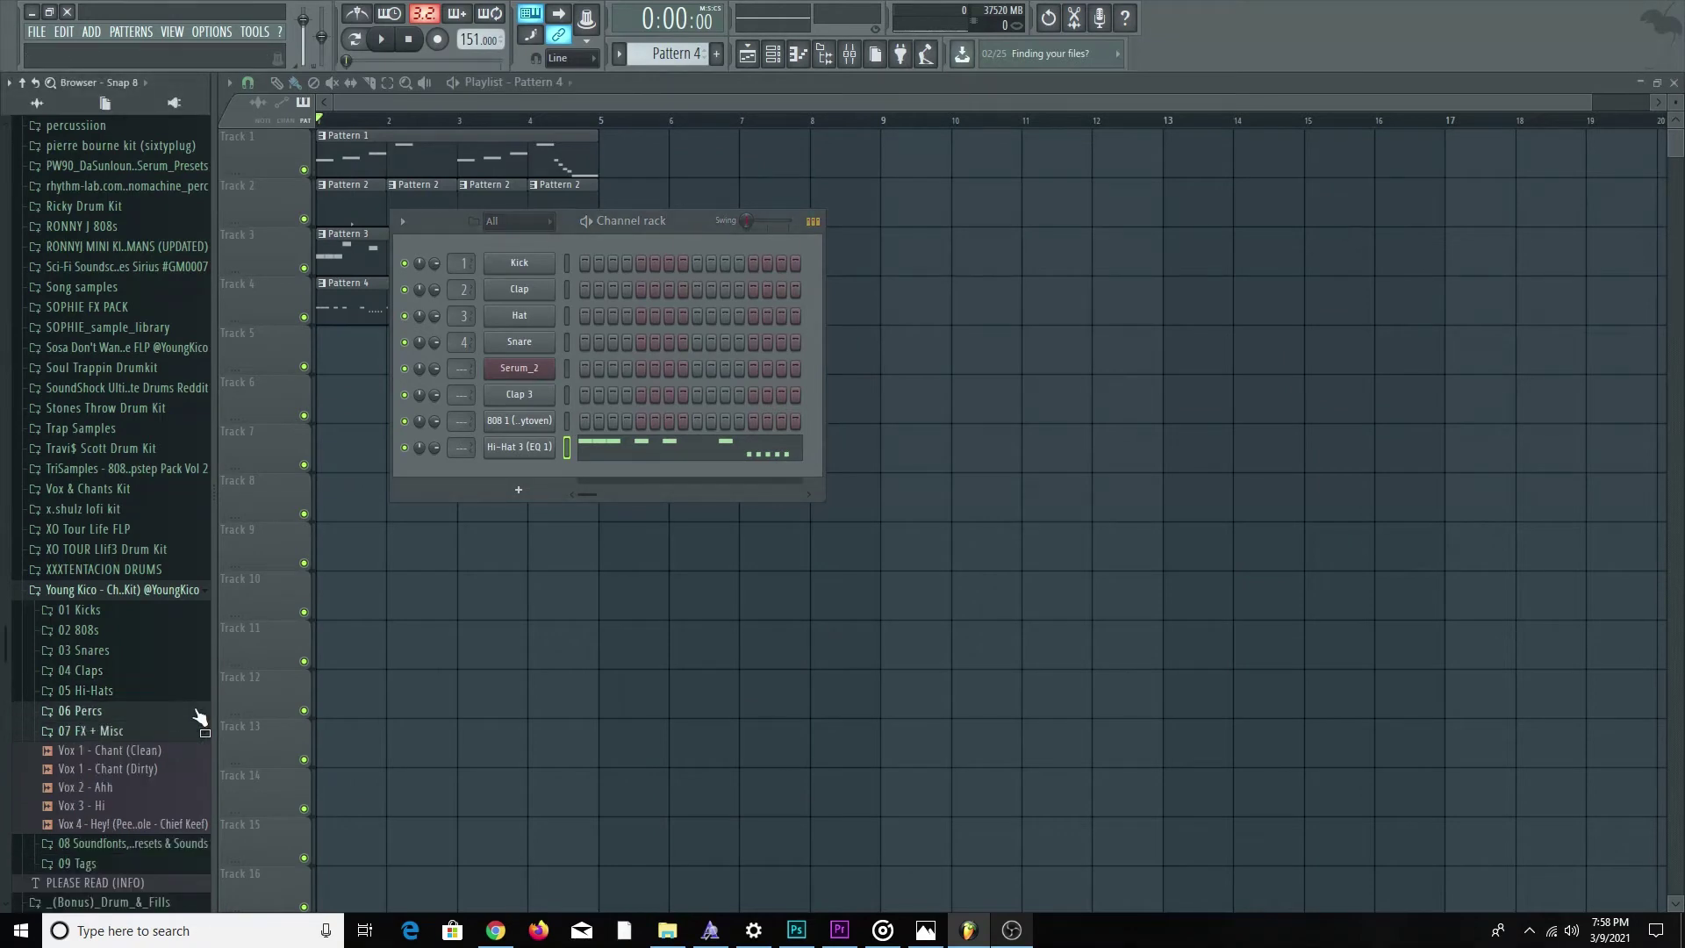
pyautogui.click(197, 713)
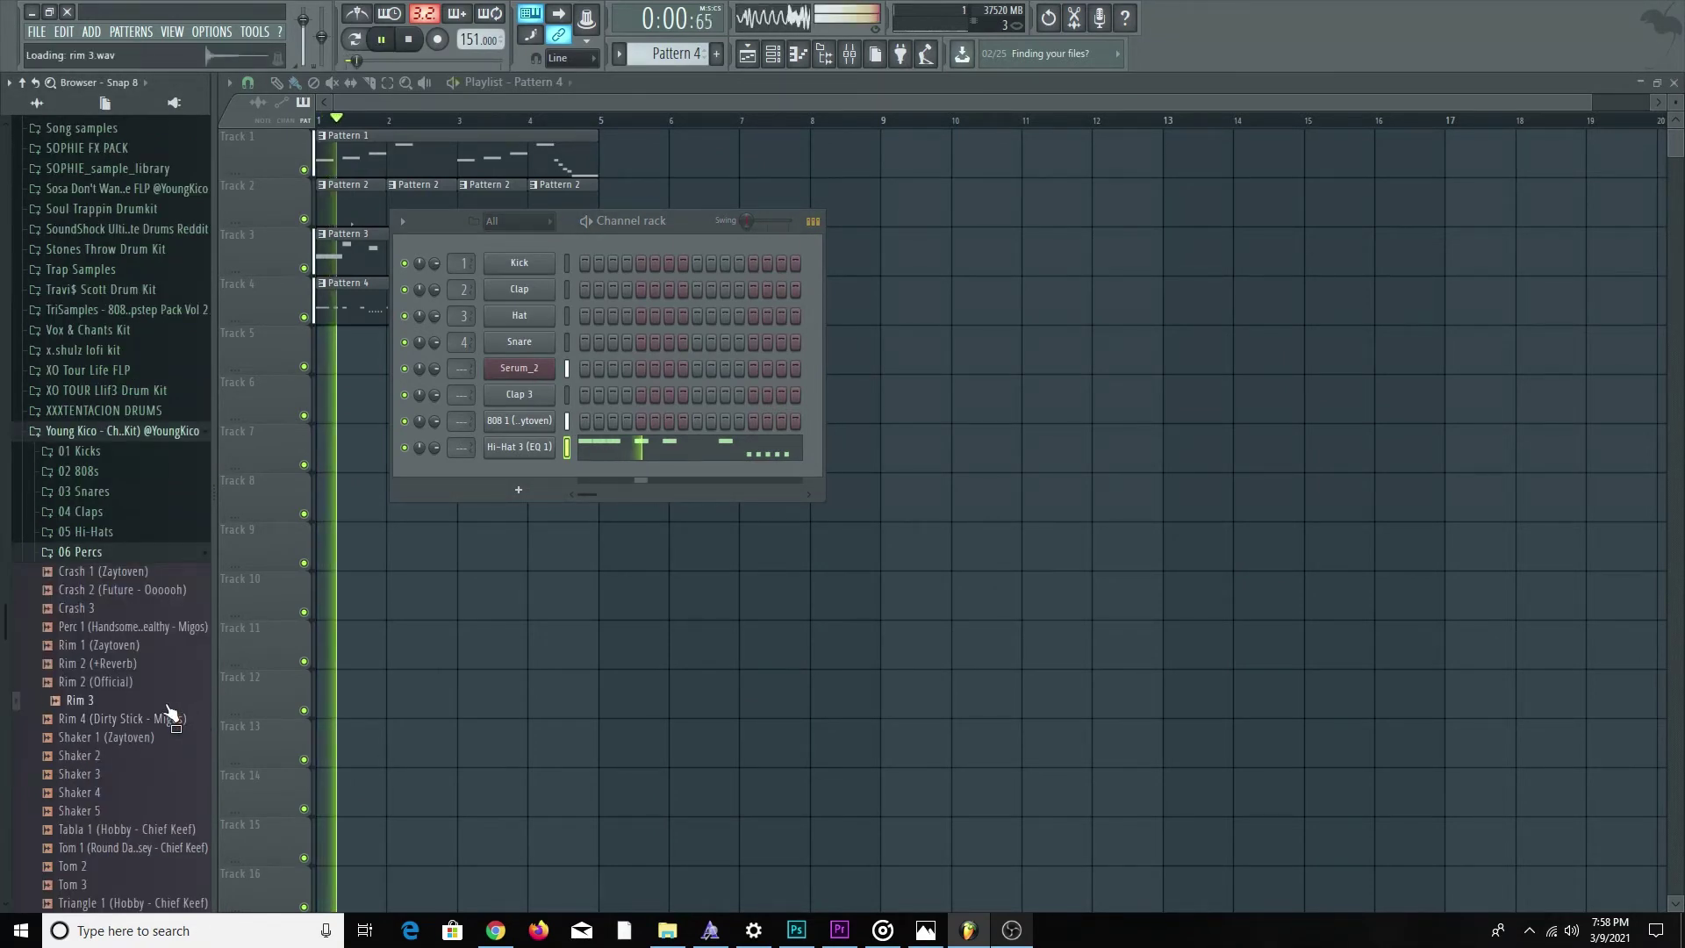
pyautogui.press('space')
pyautogui.click(105, 645)
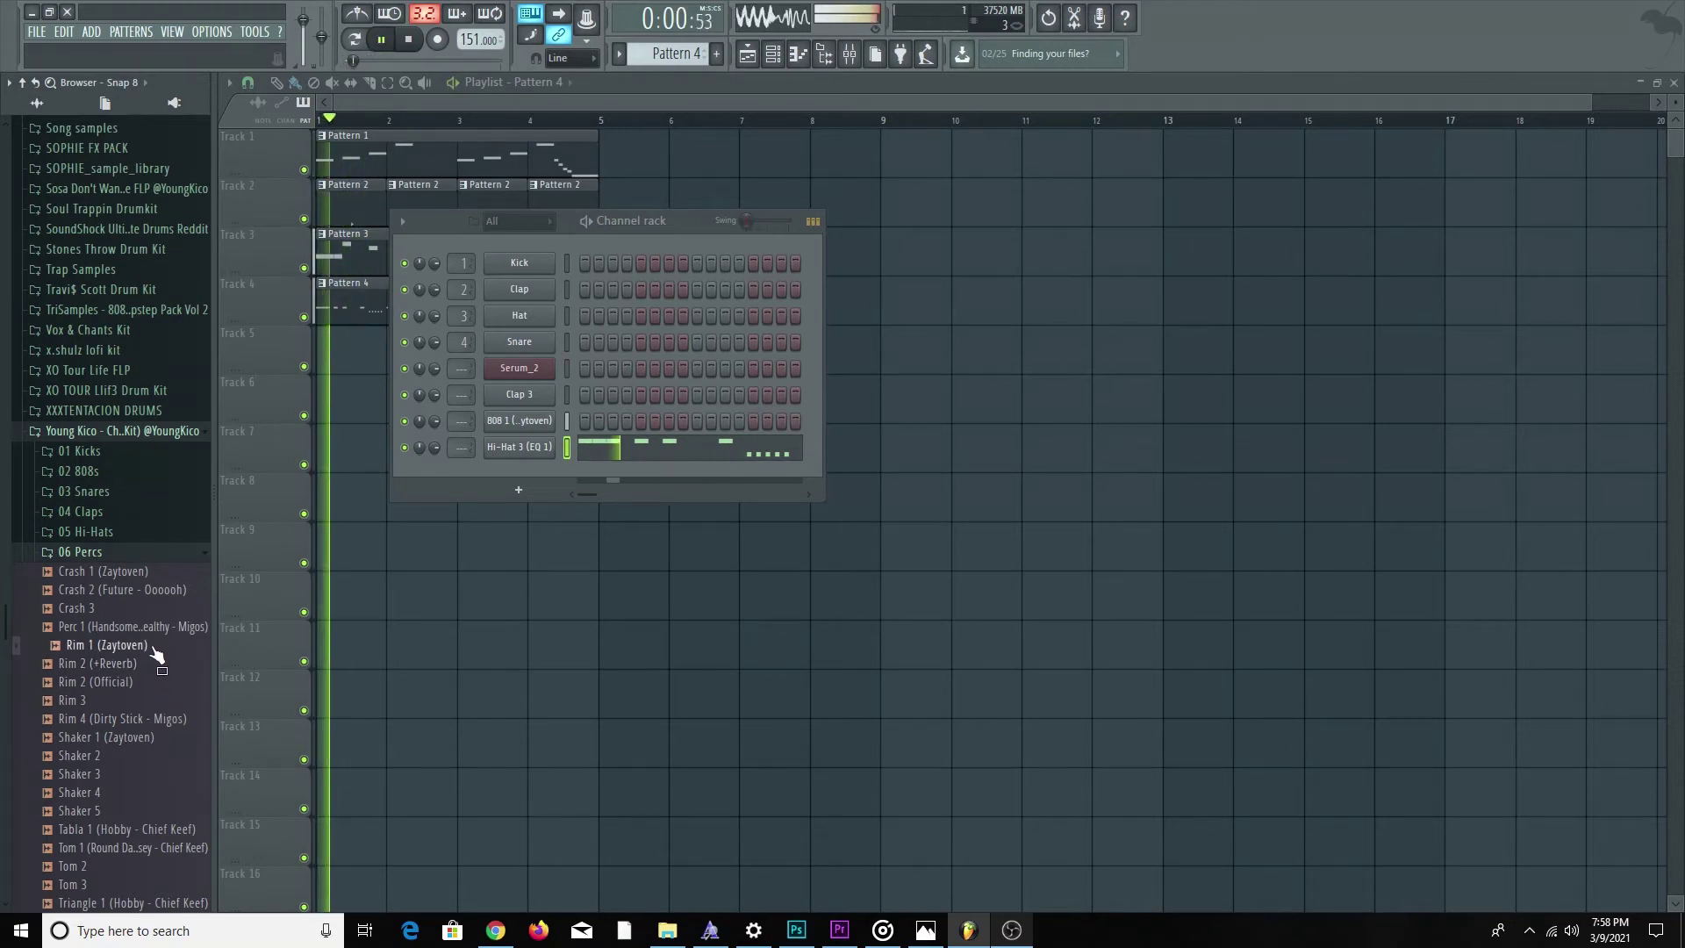
pyautogui.press('space')
pyautogui.click(155, 671)
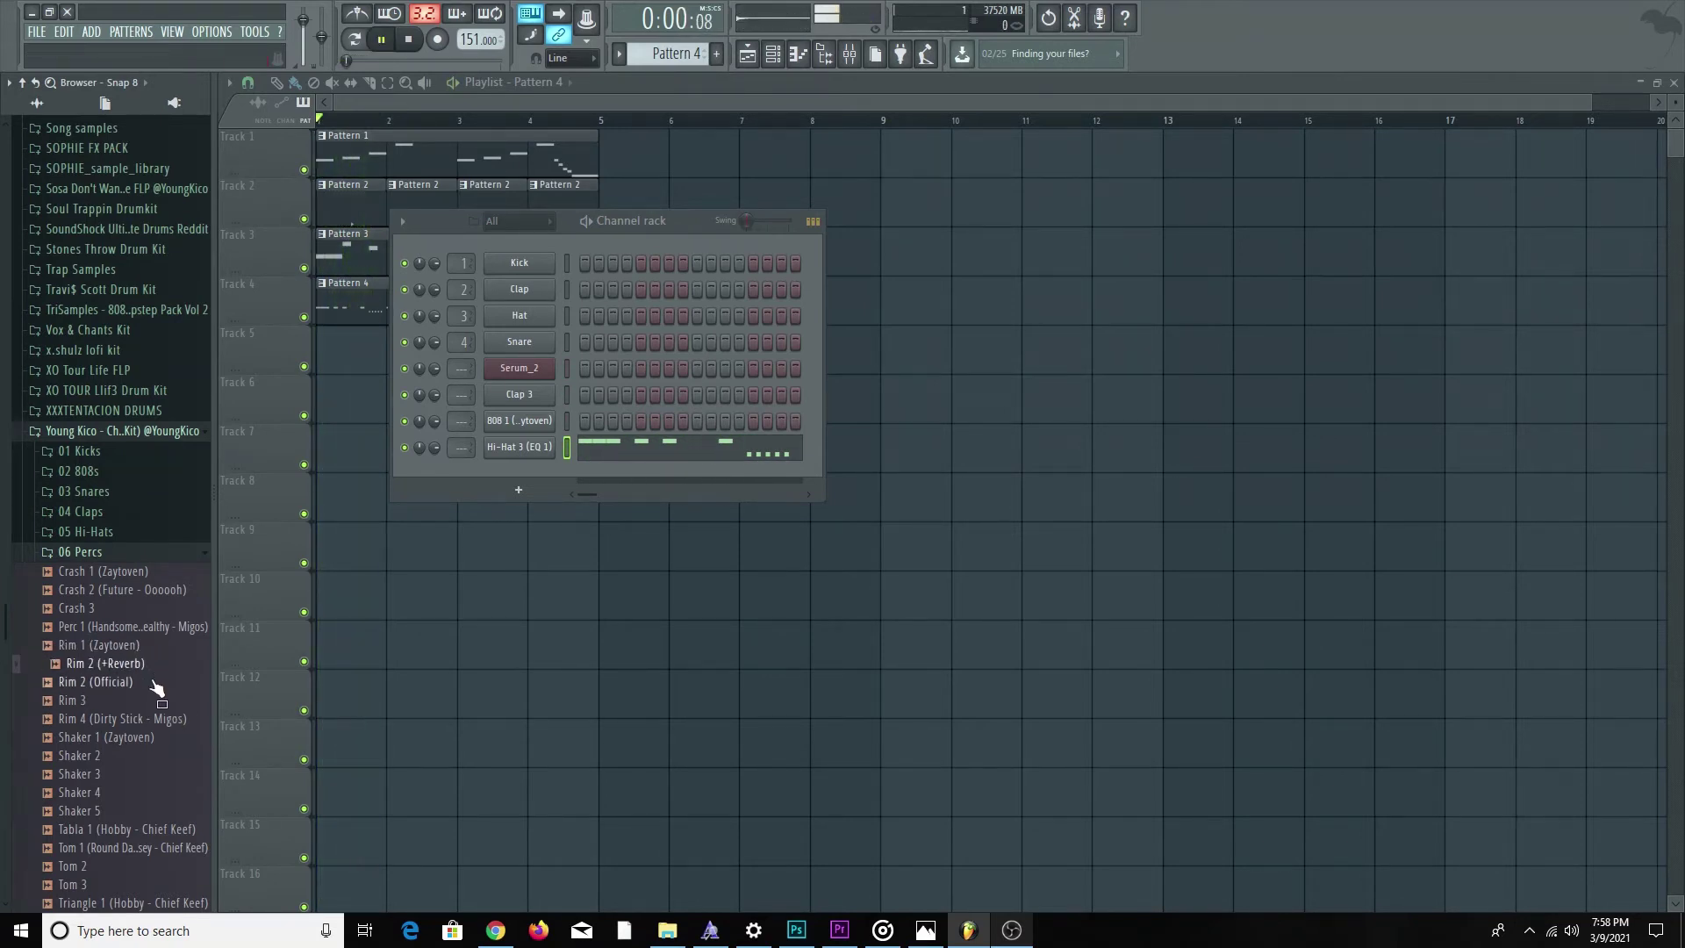
pyautogui.press('space')
pyautogui.click(154, 682)
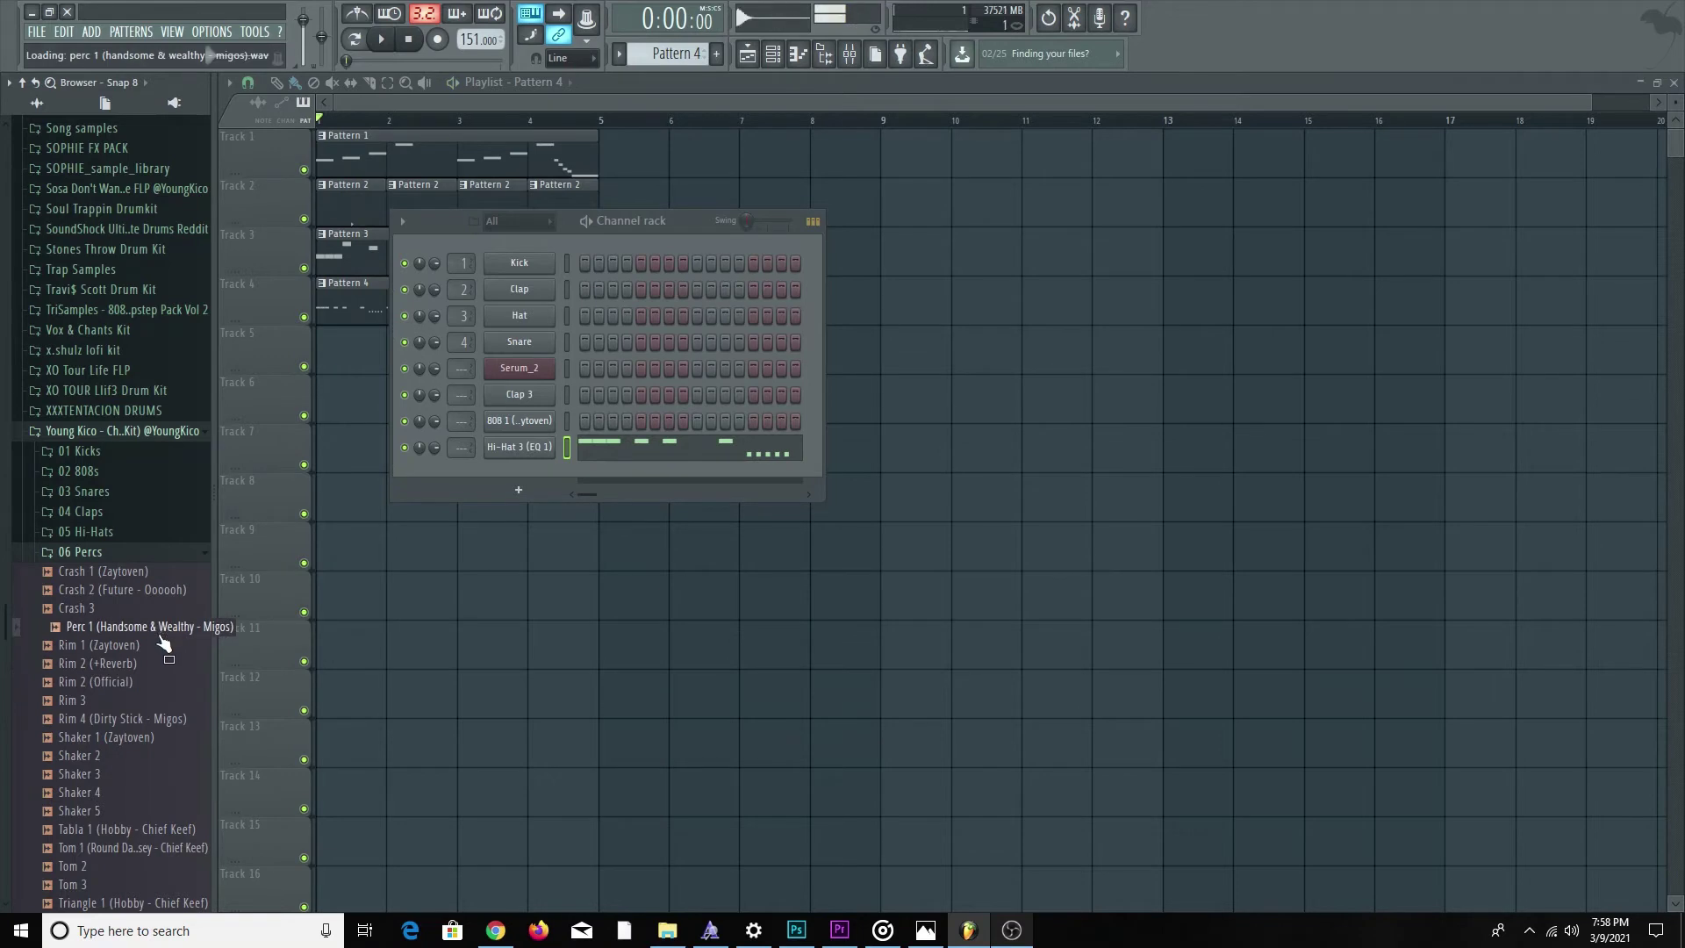
pyautogui.press('space')
pyautogui.click(154, 737)
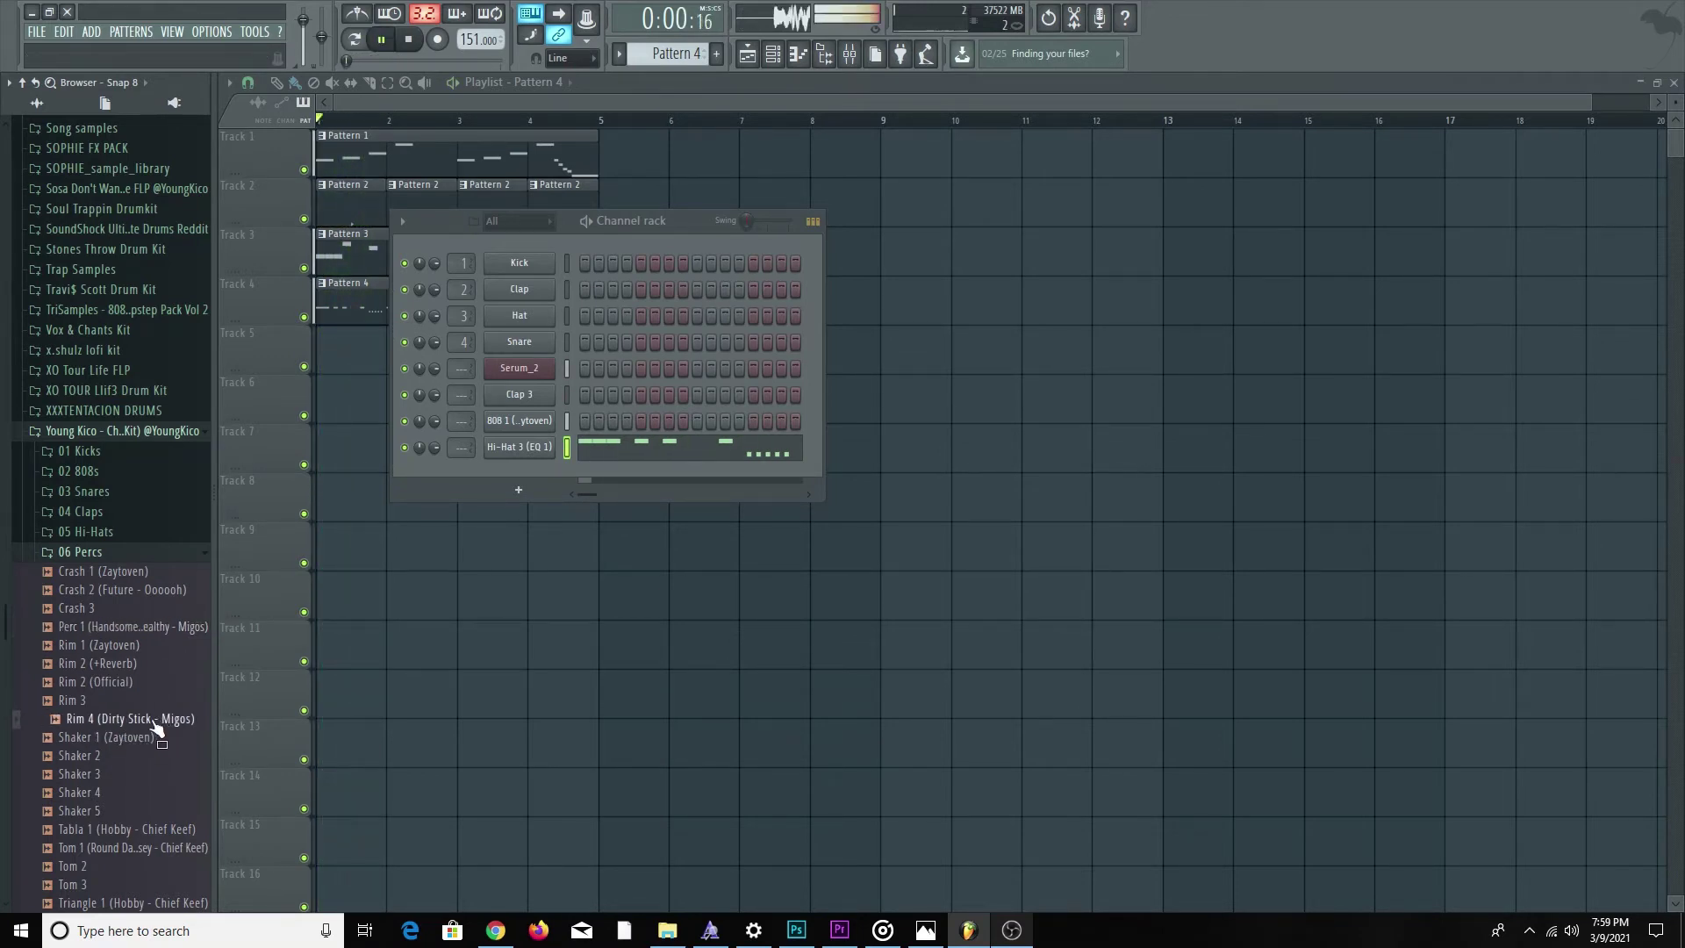
# Audition Rim 3 and Rim 2 (Official), load Rim 2 (Official) into a new channel, and close its sampler window.
pyautogui.click(153, 701)
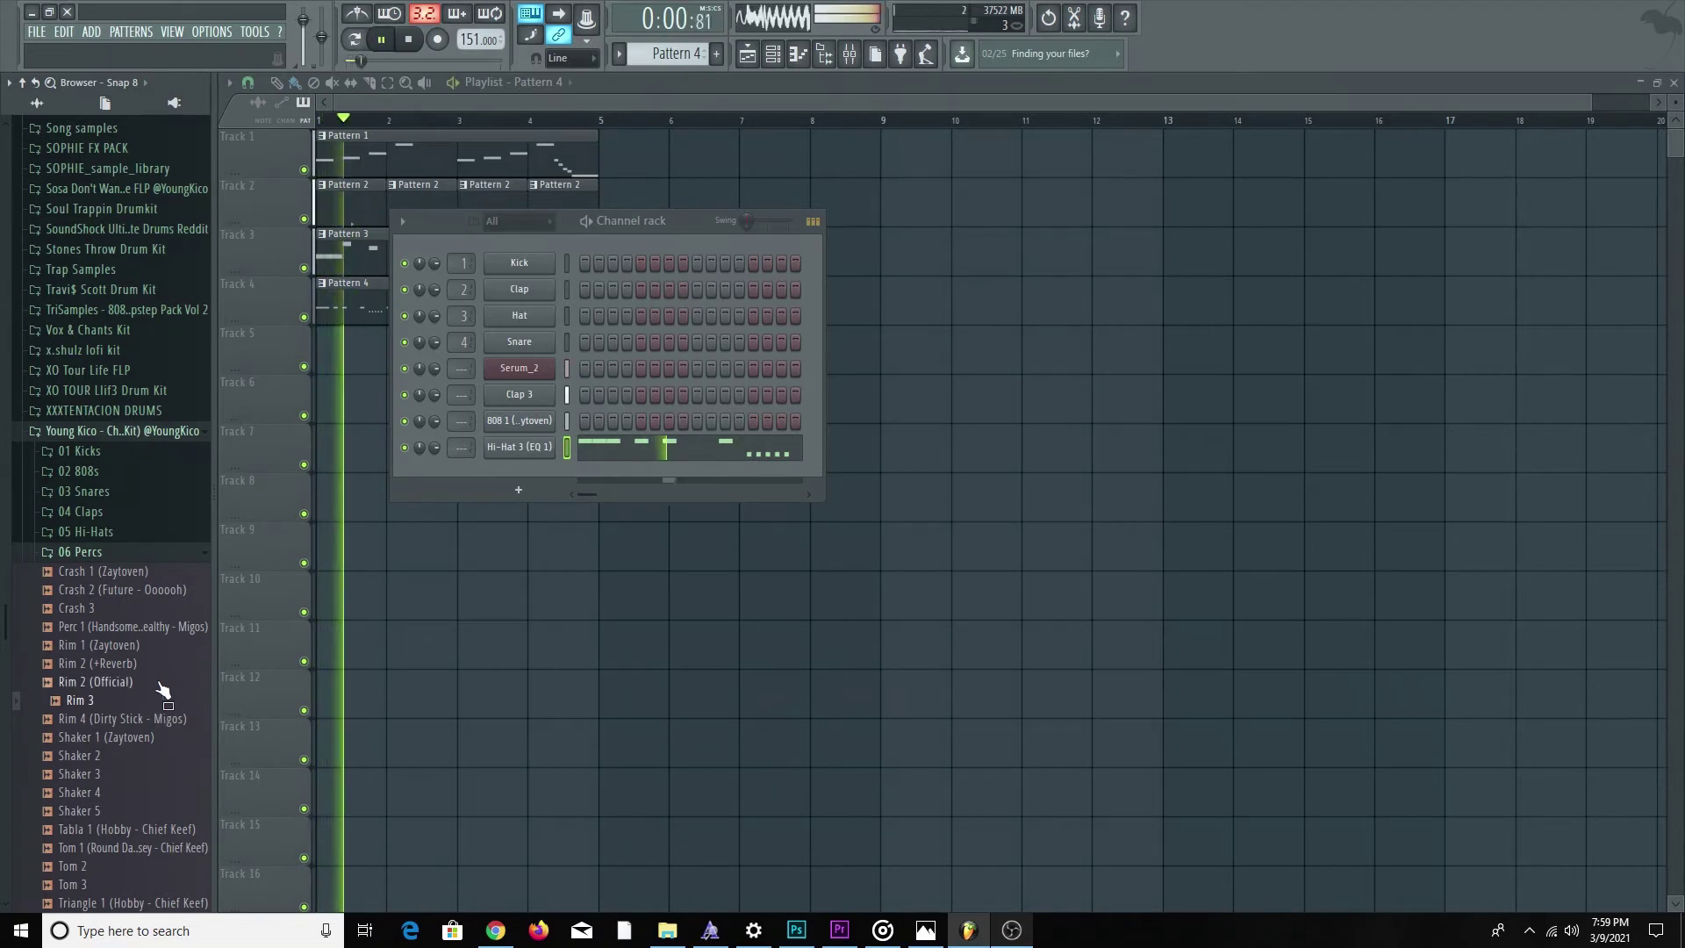
pyautogui.press('space')
pyautogui.click(159, 683)
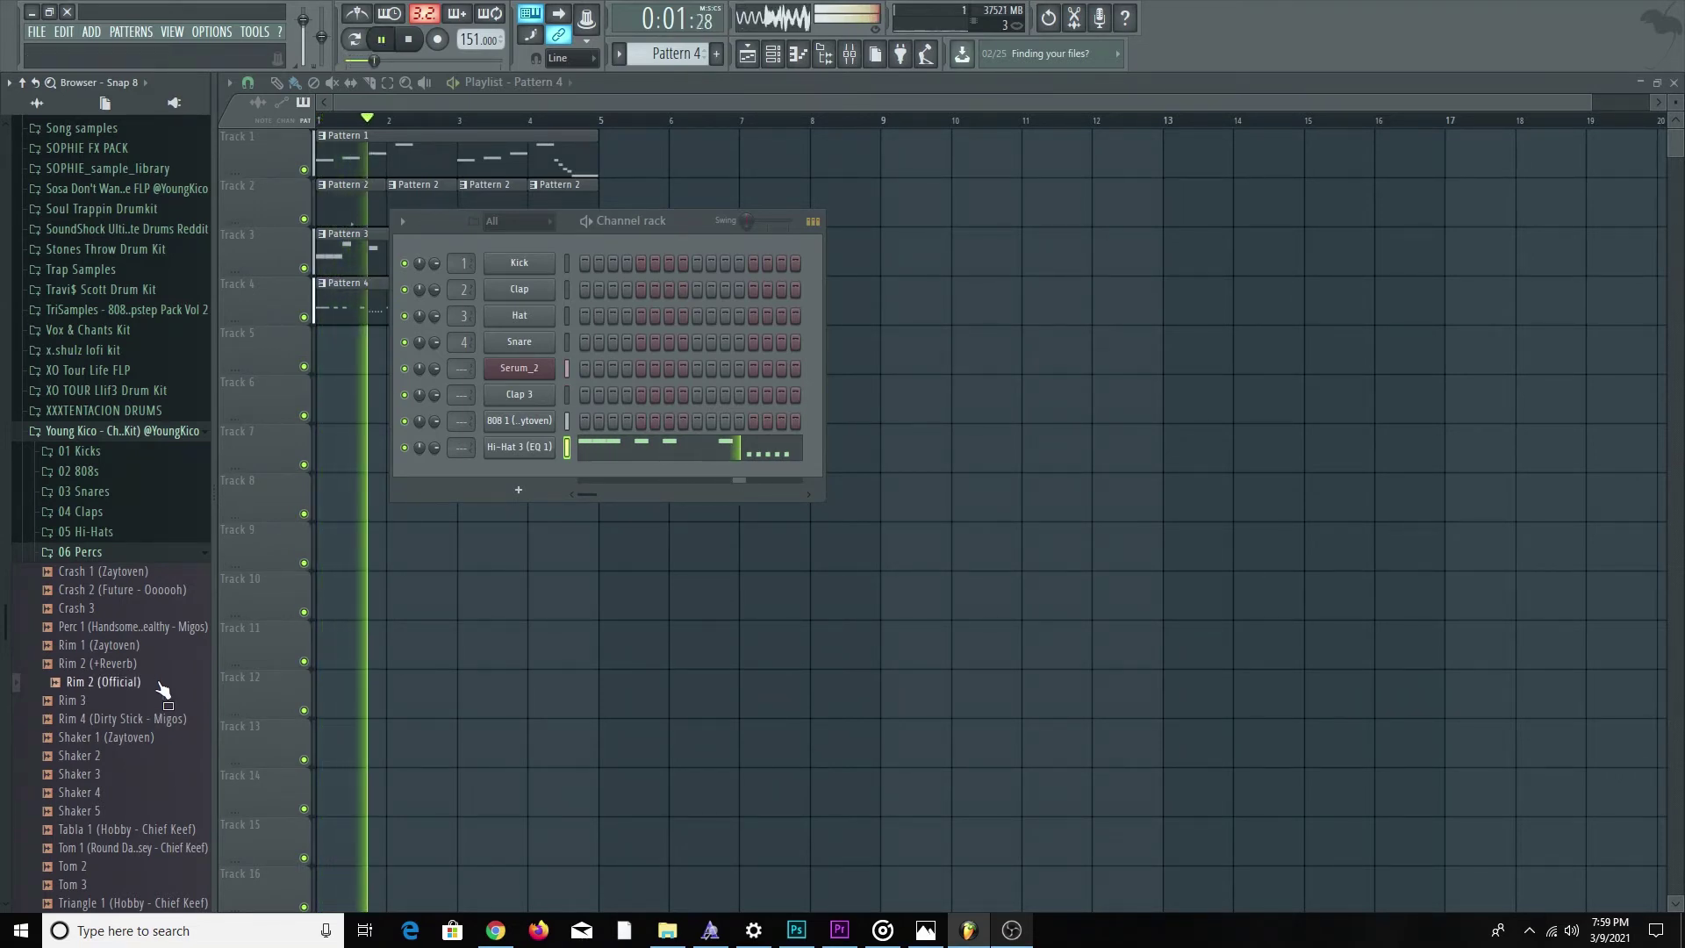
pyautogui.rightClick(163, 685)
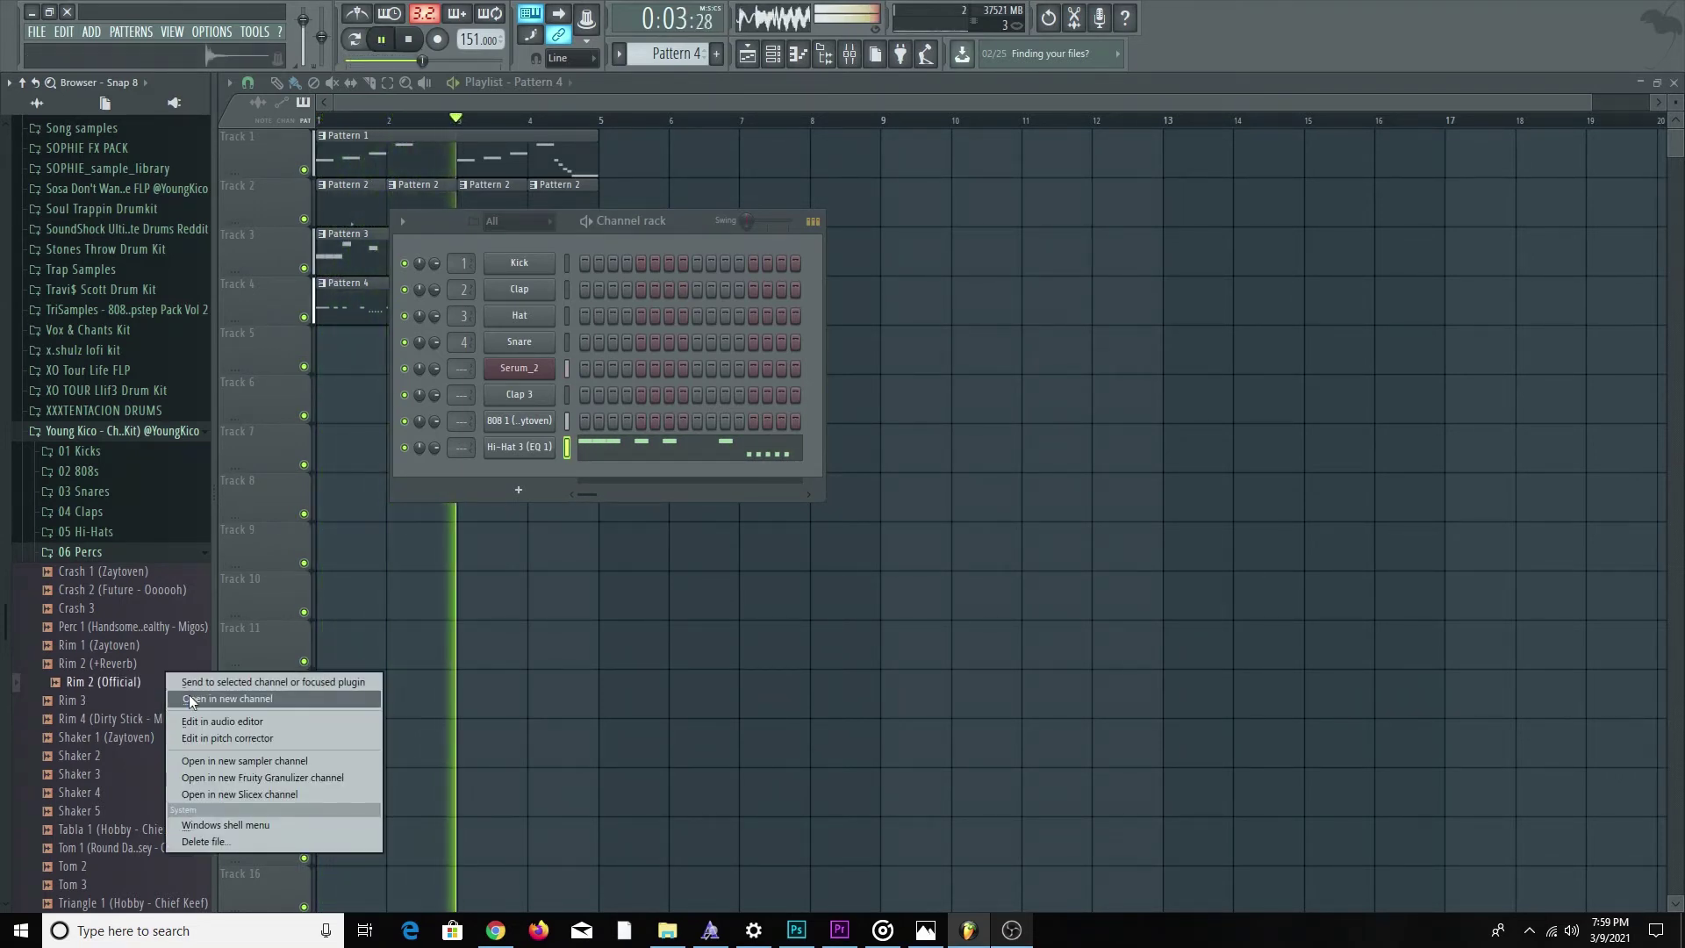
pyautogui.click(185, 695)
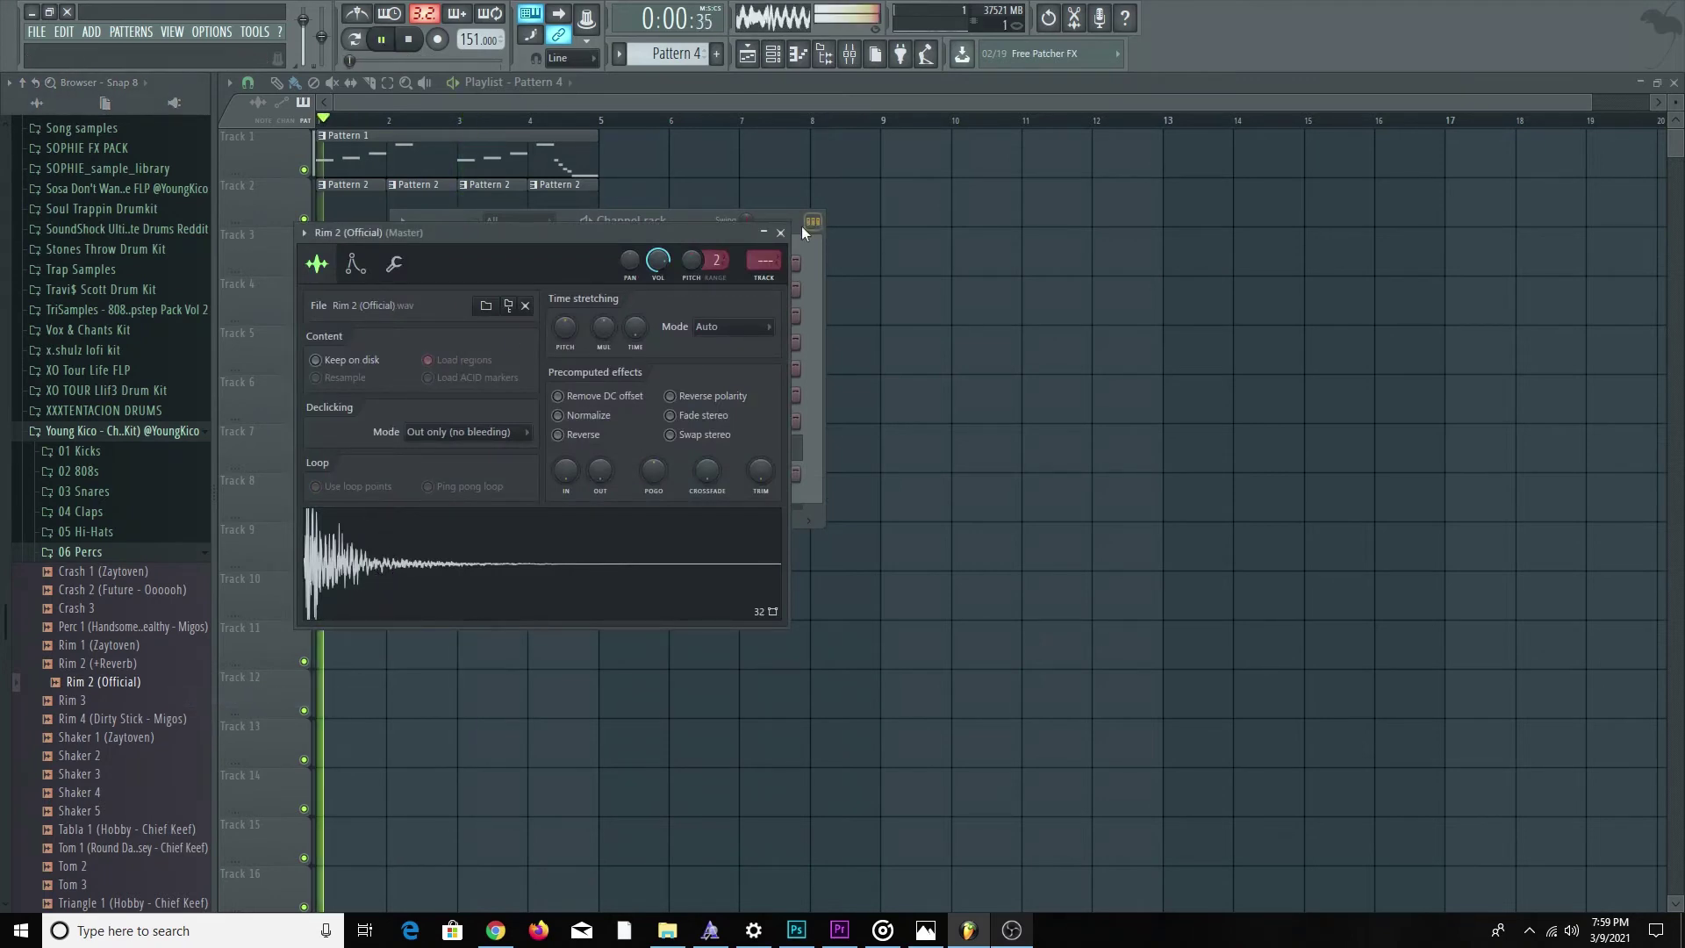
pyautogui.click(780, 233)
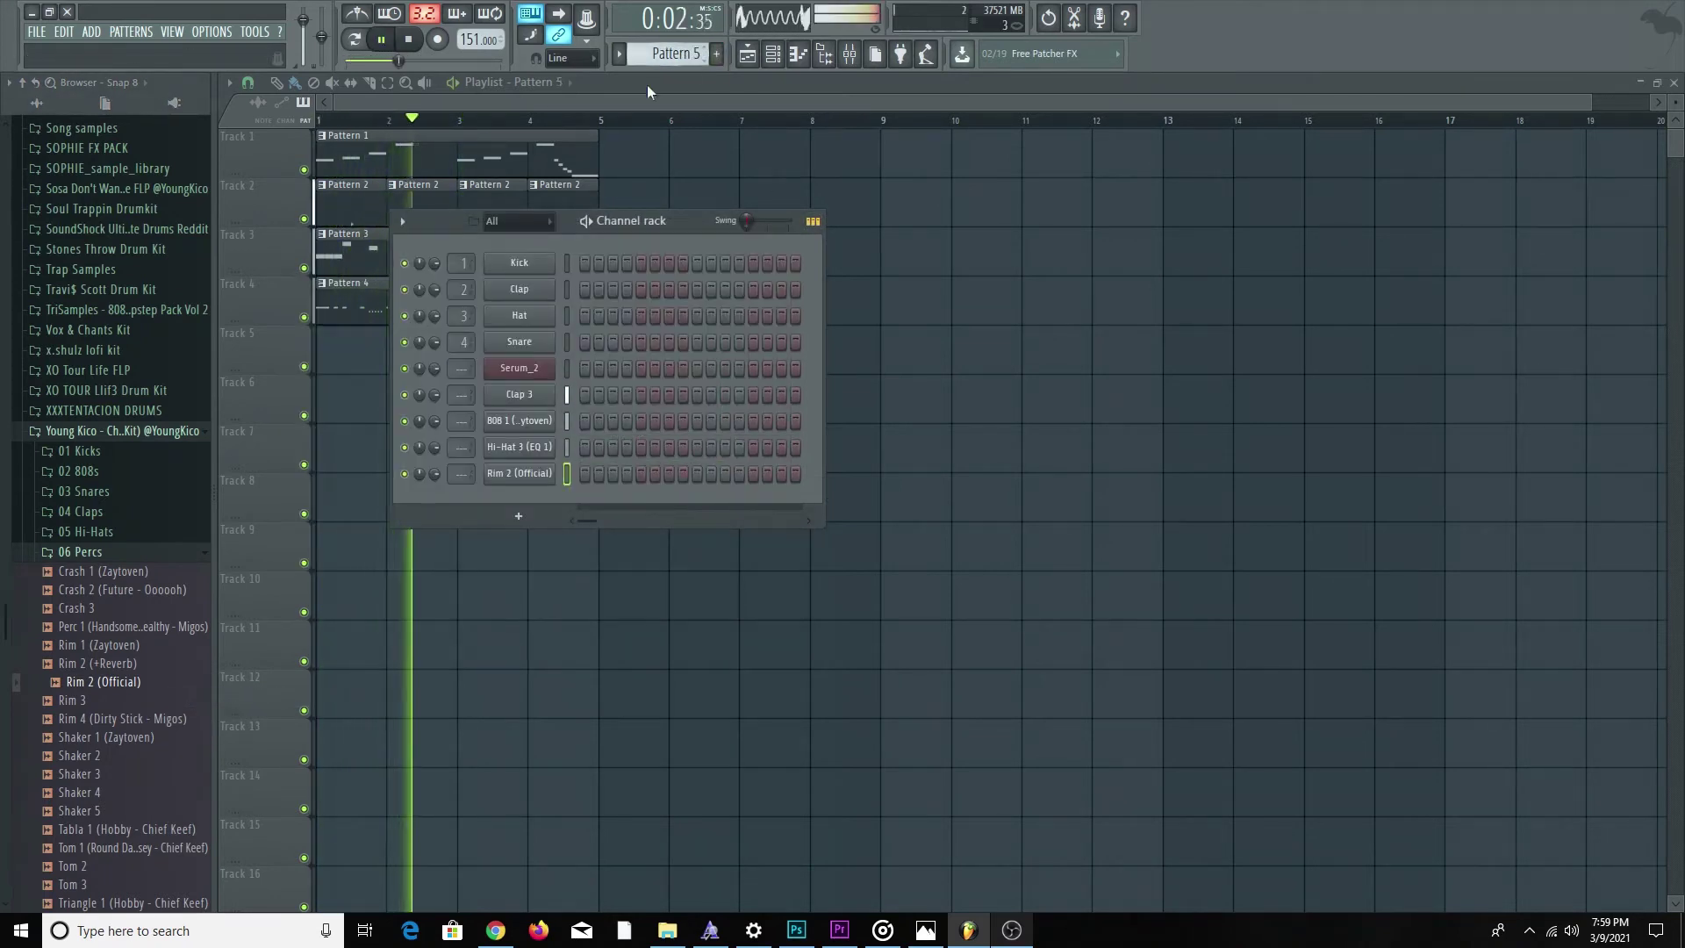
# Place Pattern 5 at bar 1 of Track 5 and add a Rim 2 (Official) hit at step 3 of bar 2.
pyautogui.click(341, 357)
pyautogui.press('space')
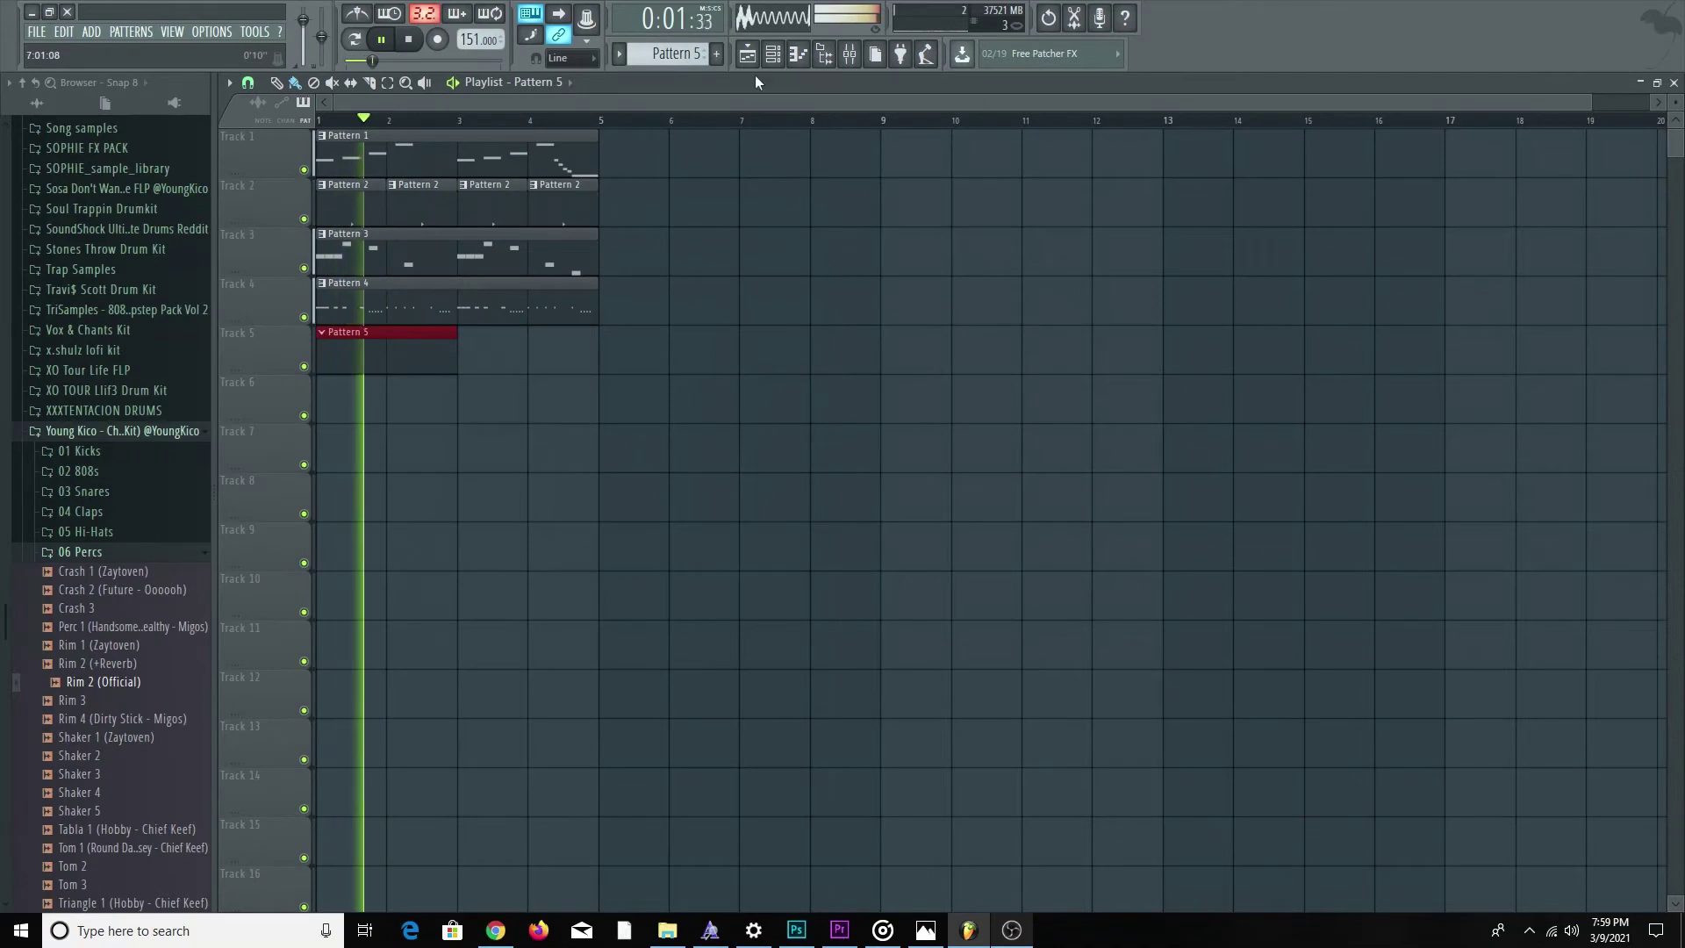
pyautogui.click(773, 56)
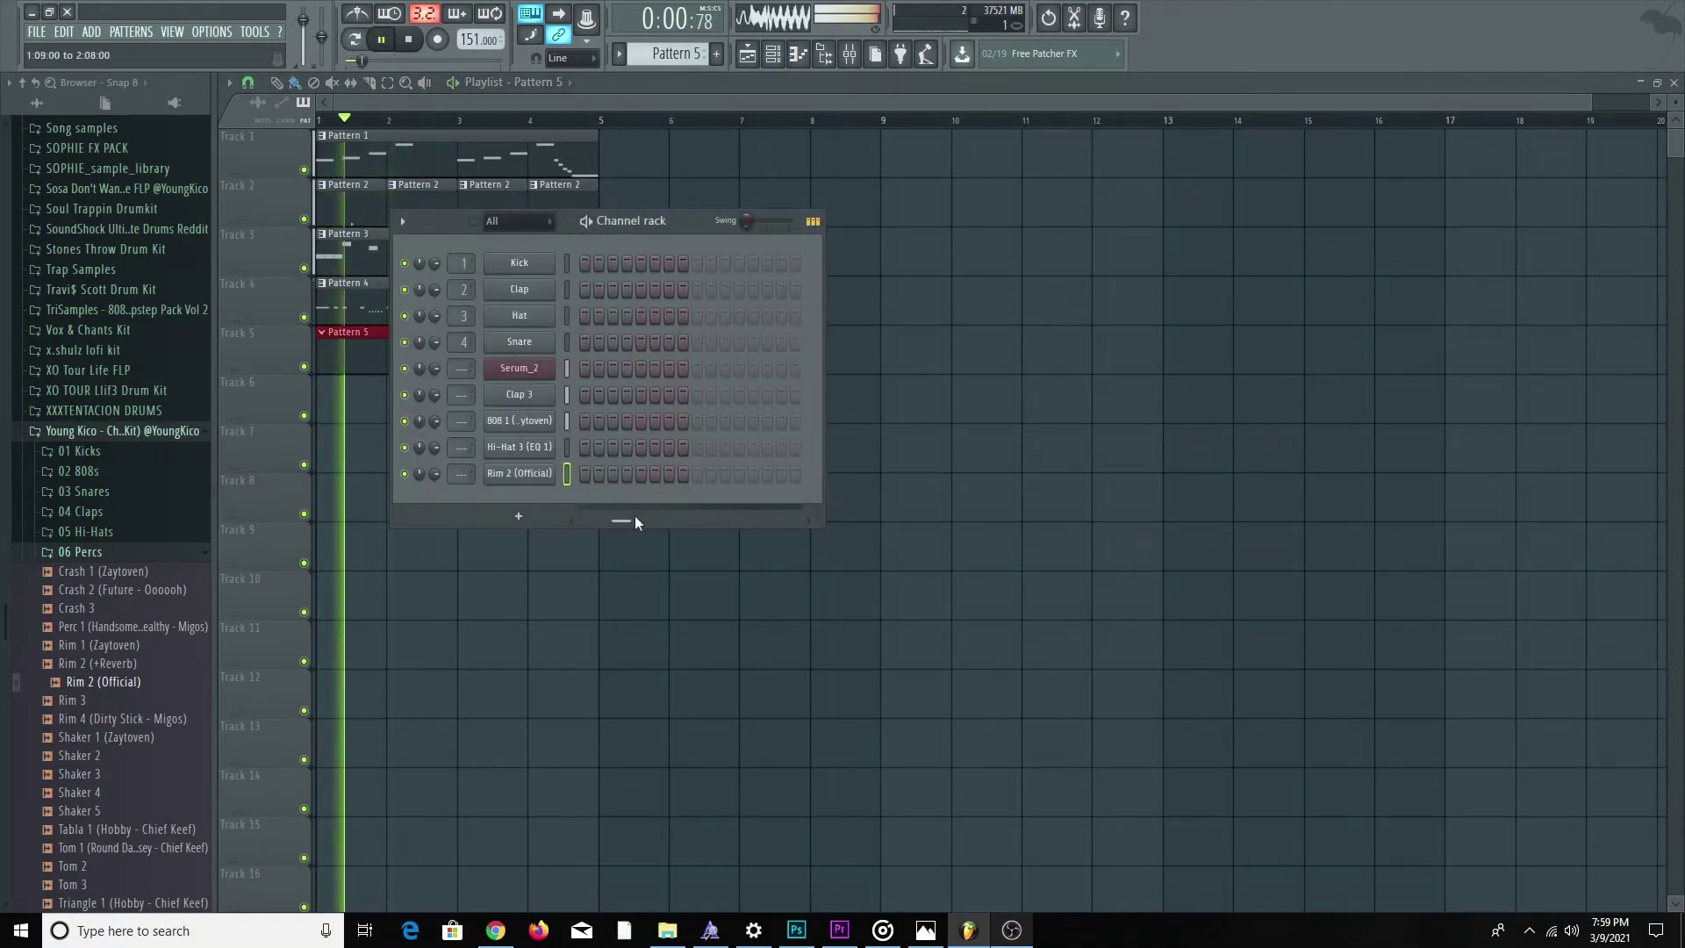
pyautogui.click(655, 473)
pyautogui.press('space')
pyautogui.press('space')
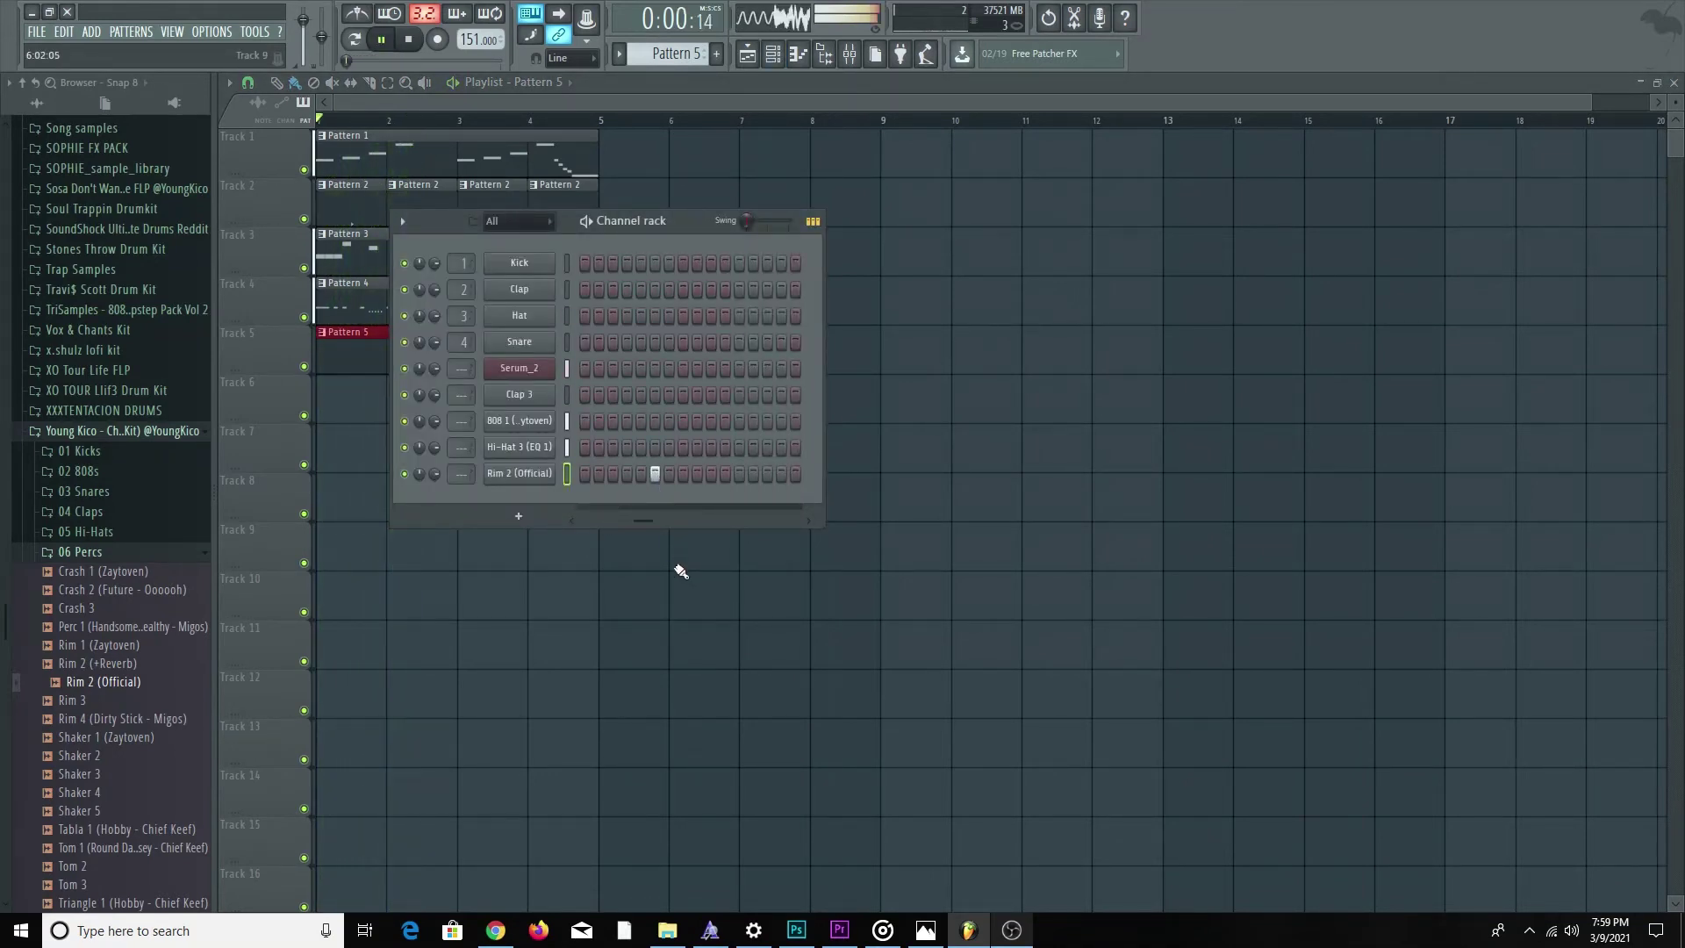
# Place a second Pattern 5 clip at bar 3 of Track 5.
pyautogui.click(684, 576)
pyautogui.rightClick(736, 607)
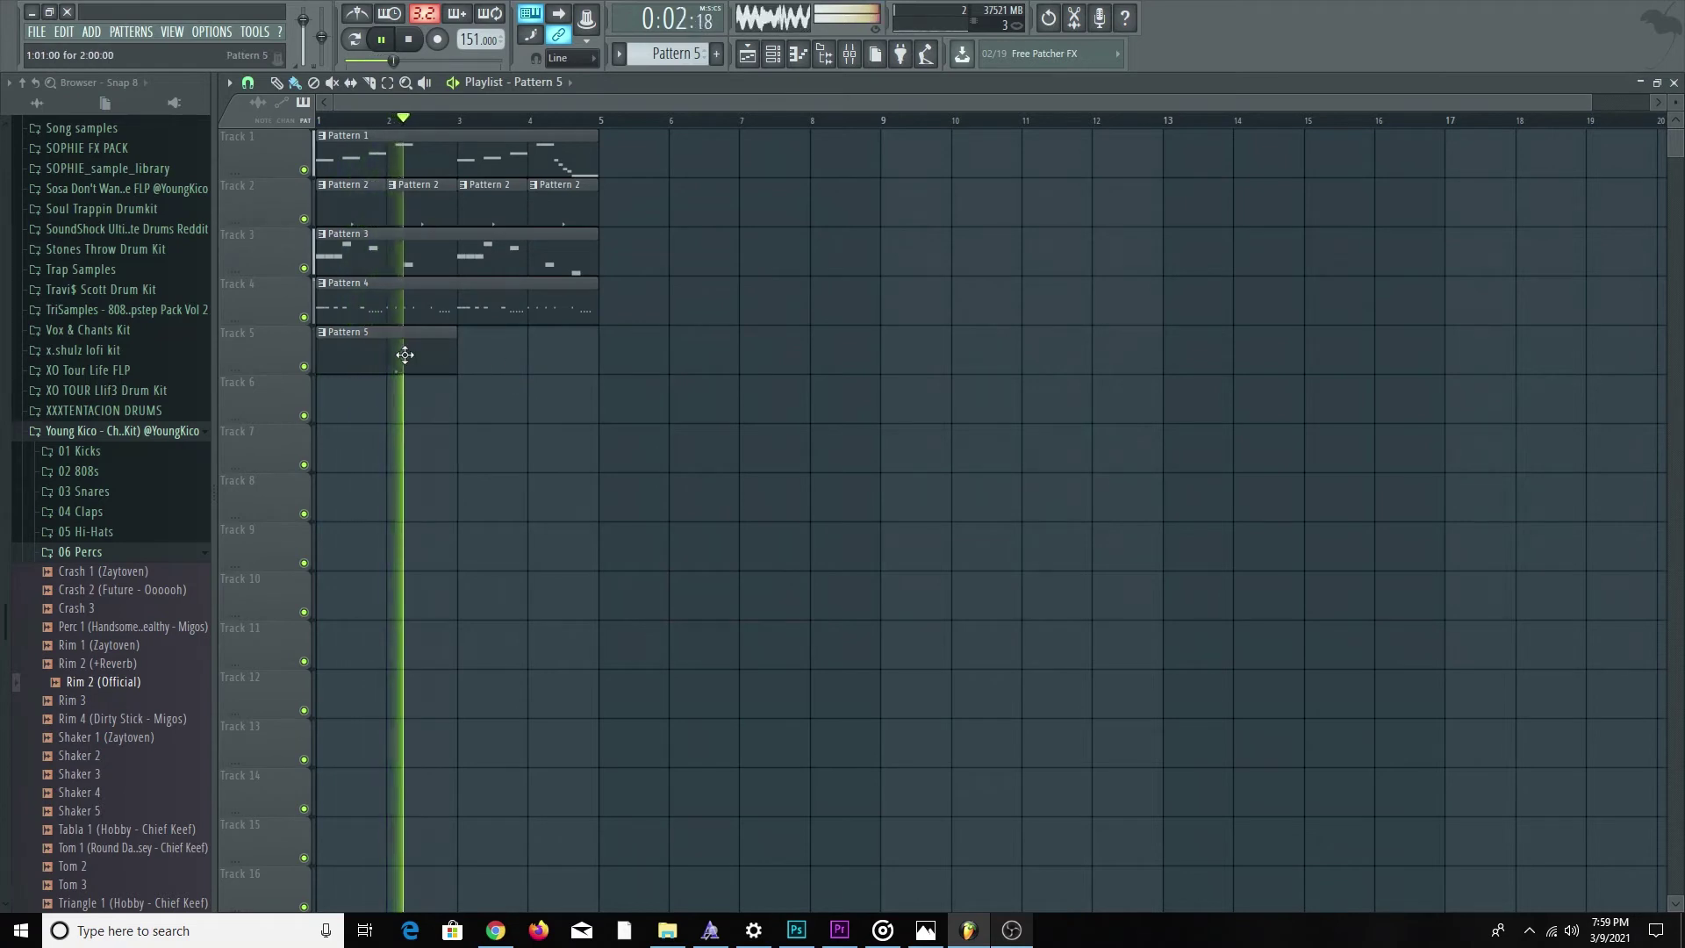
pyautogui.click(492, 355)
pyautogui.click(661, 447)
pyautogui.rightClick(660, 446)
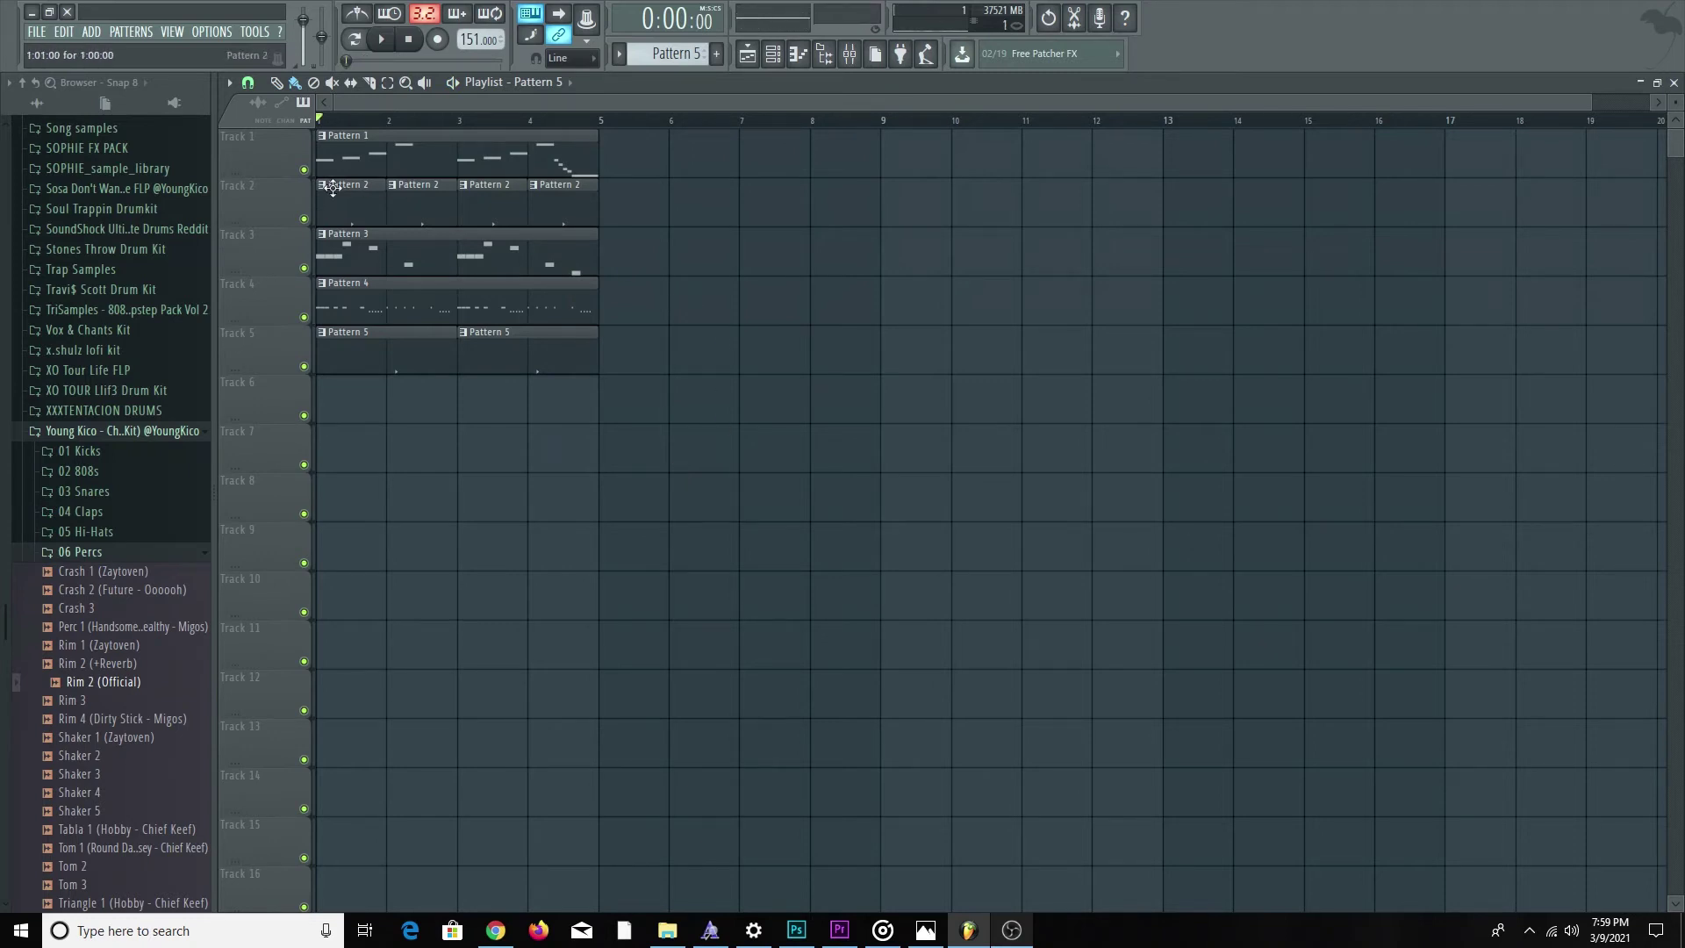
# Save the project as "whole lotta red type beat" in the Beats folder on the My Passport (E:) drive.
pyautogui.click(35, 38)
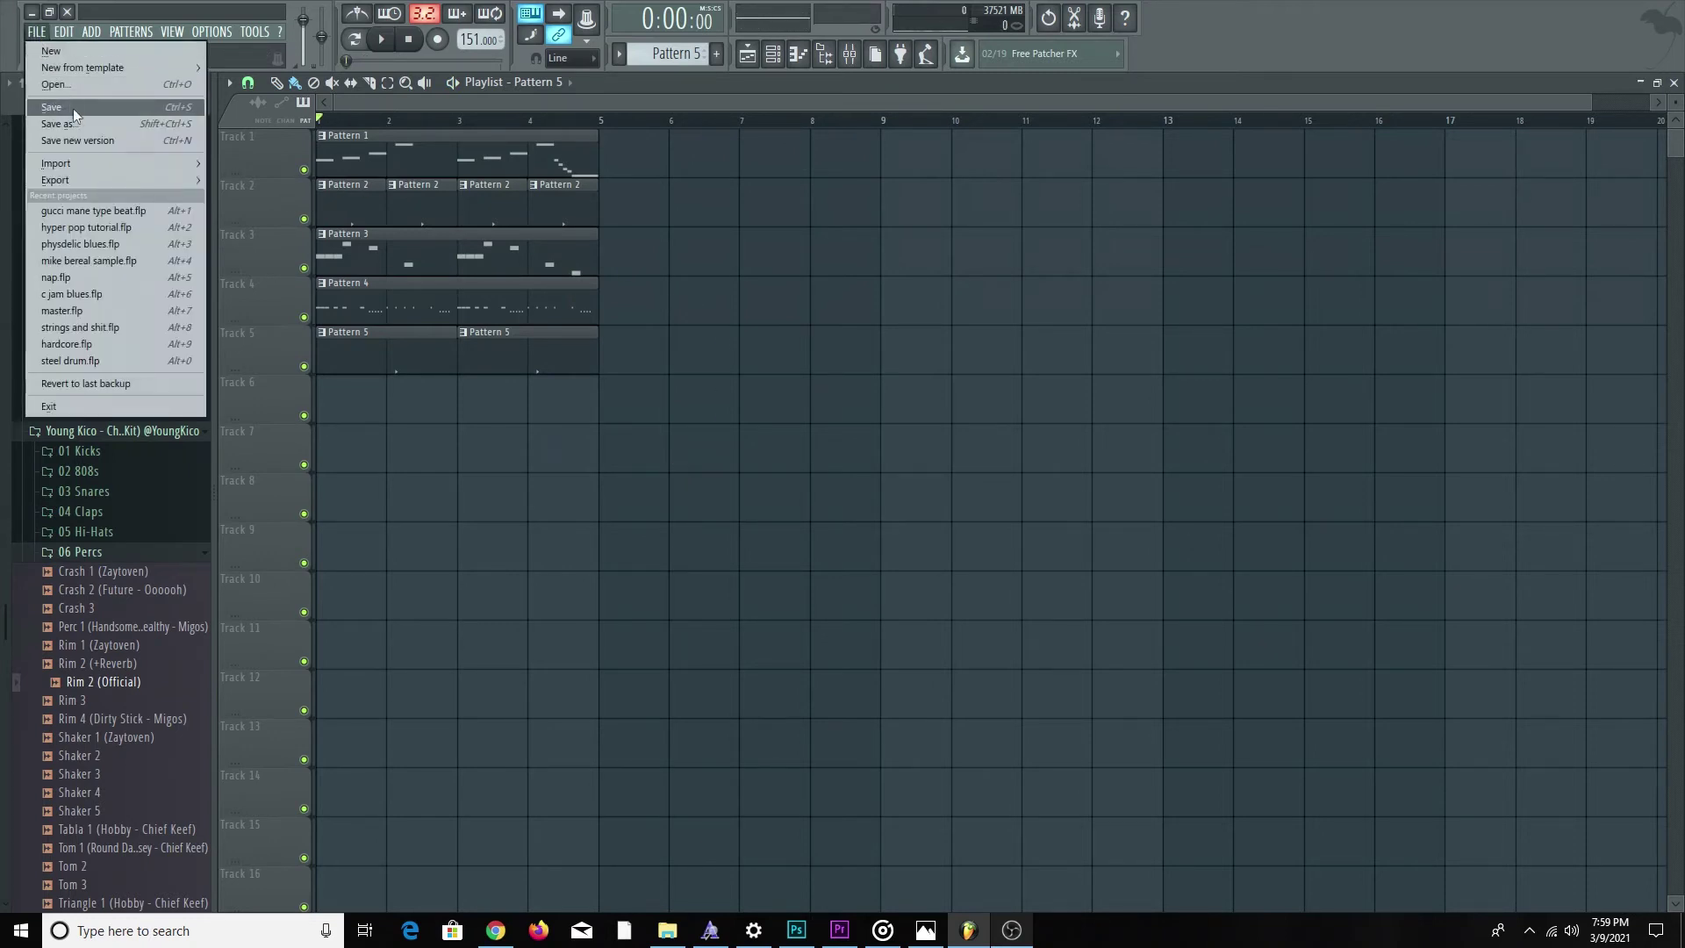
pyautogui.click(86, 116)
pyautogui.click(526, 607)
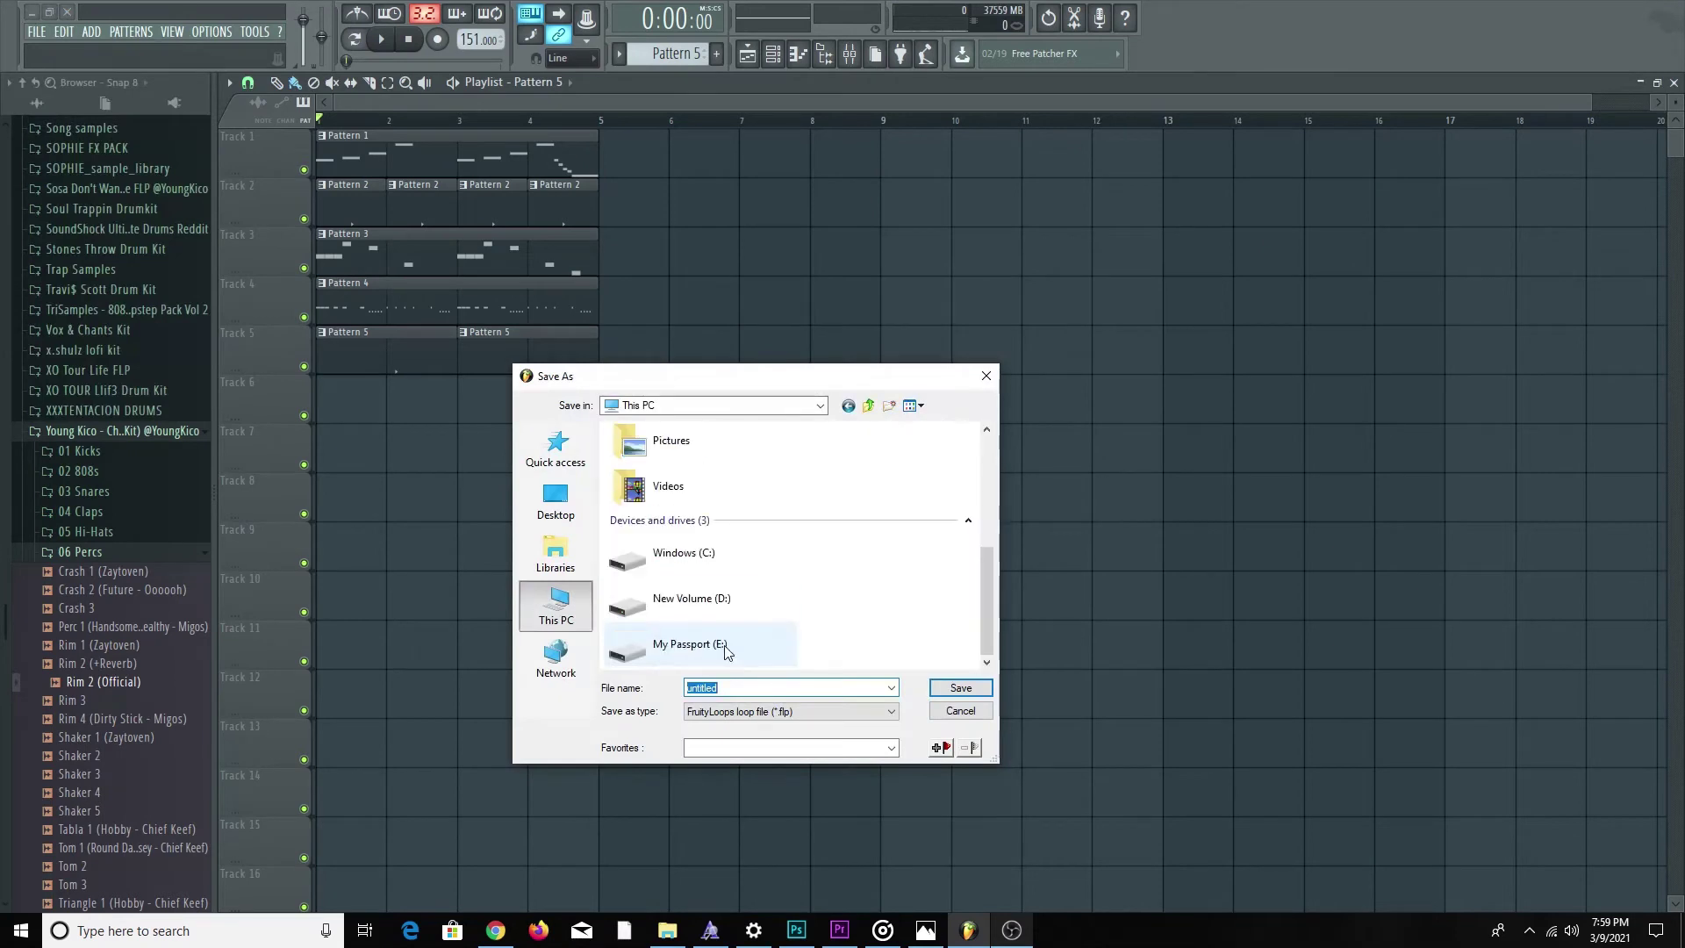
pyautogui.doubleClick(685, 643)
pyautogui.scroll(-3, 704, 612)
pyautogui.scroll(-2, 705, 612)
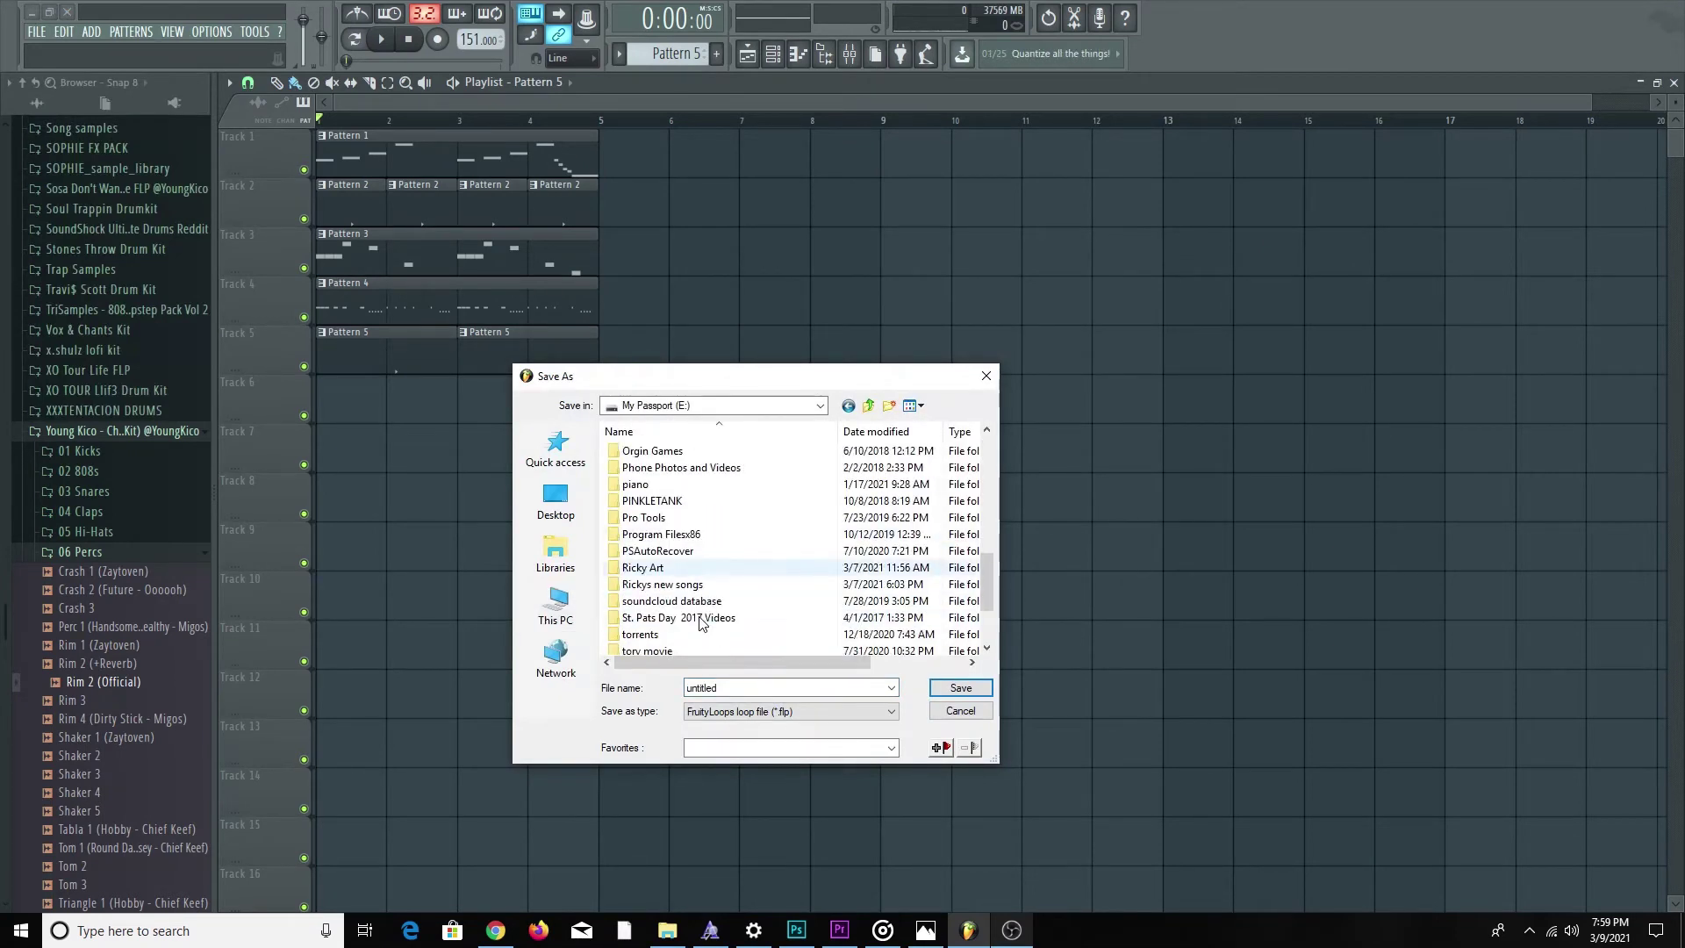
pyautogui.doubleClick(711, 588)
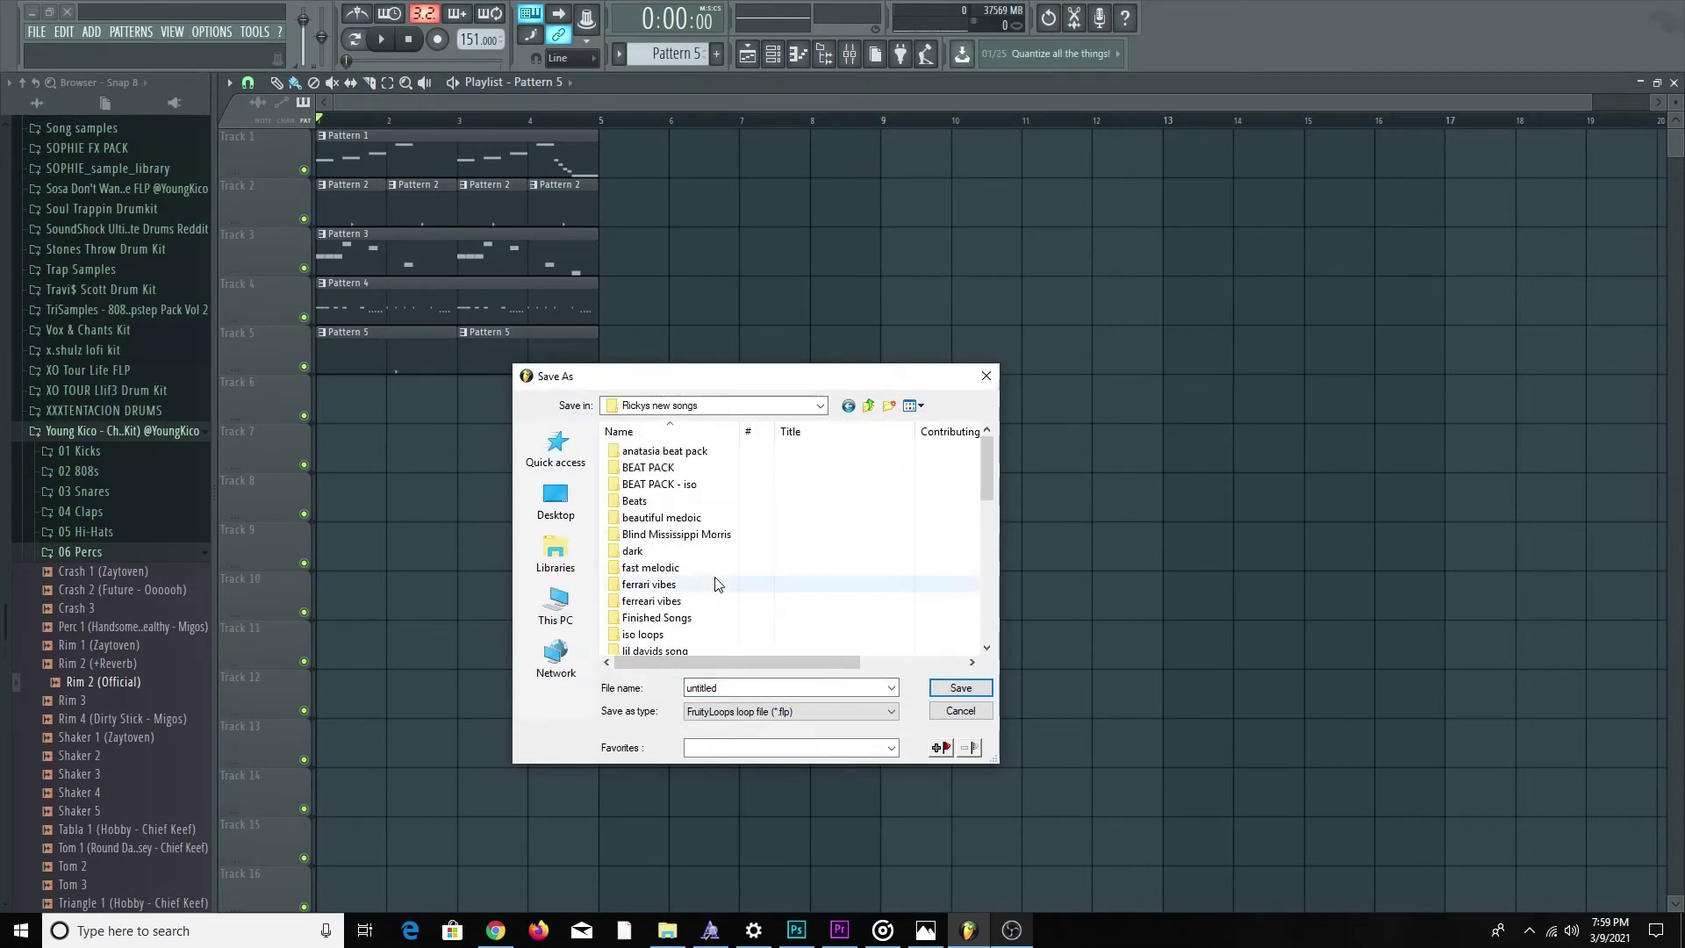
pyautogui.doubleClick(698, 505)
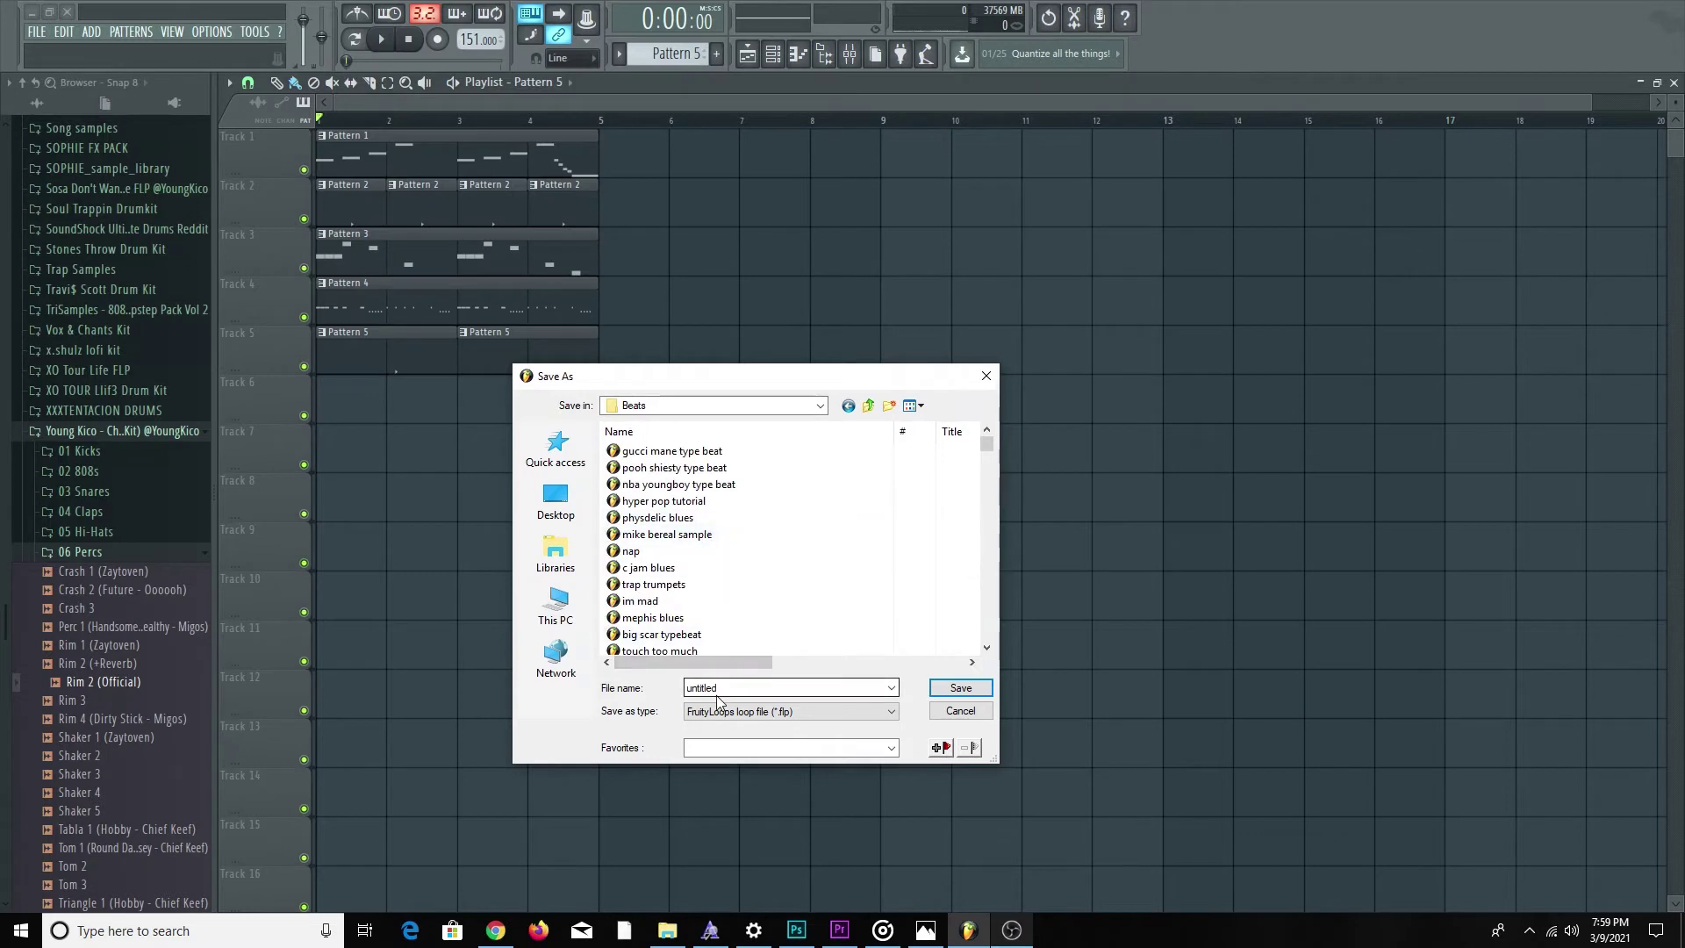
pyautogui.write('whole lotta red type beat')
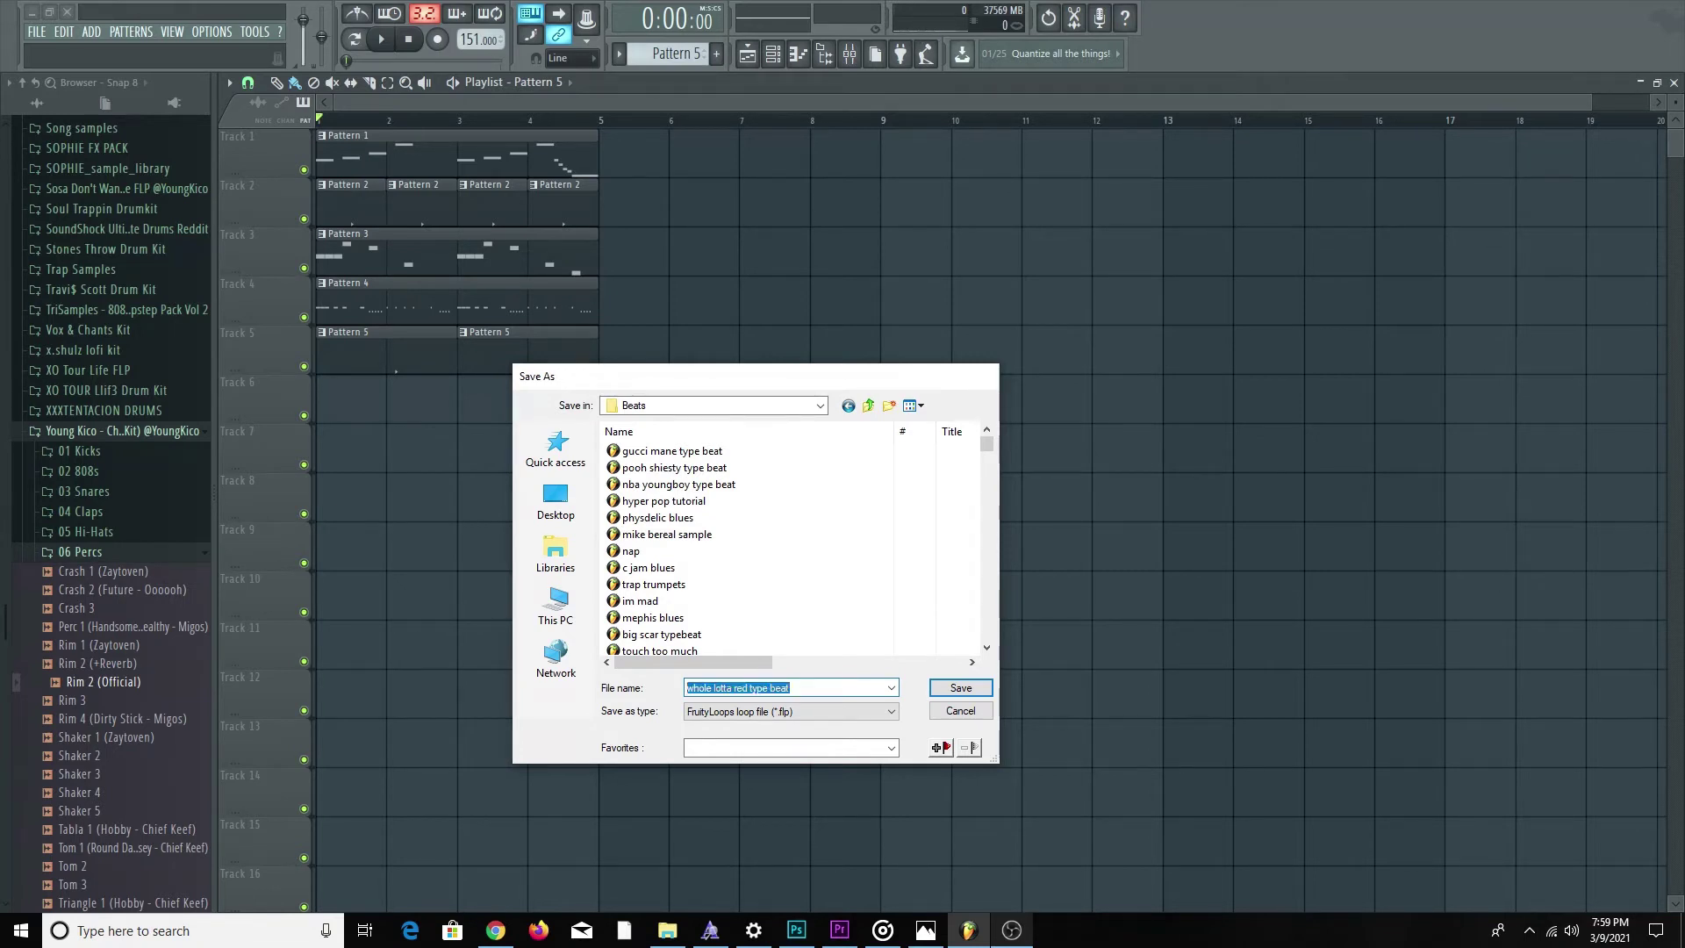
pyautogui.press('Return')
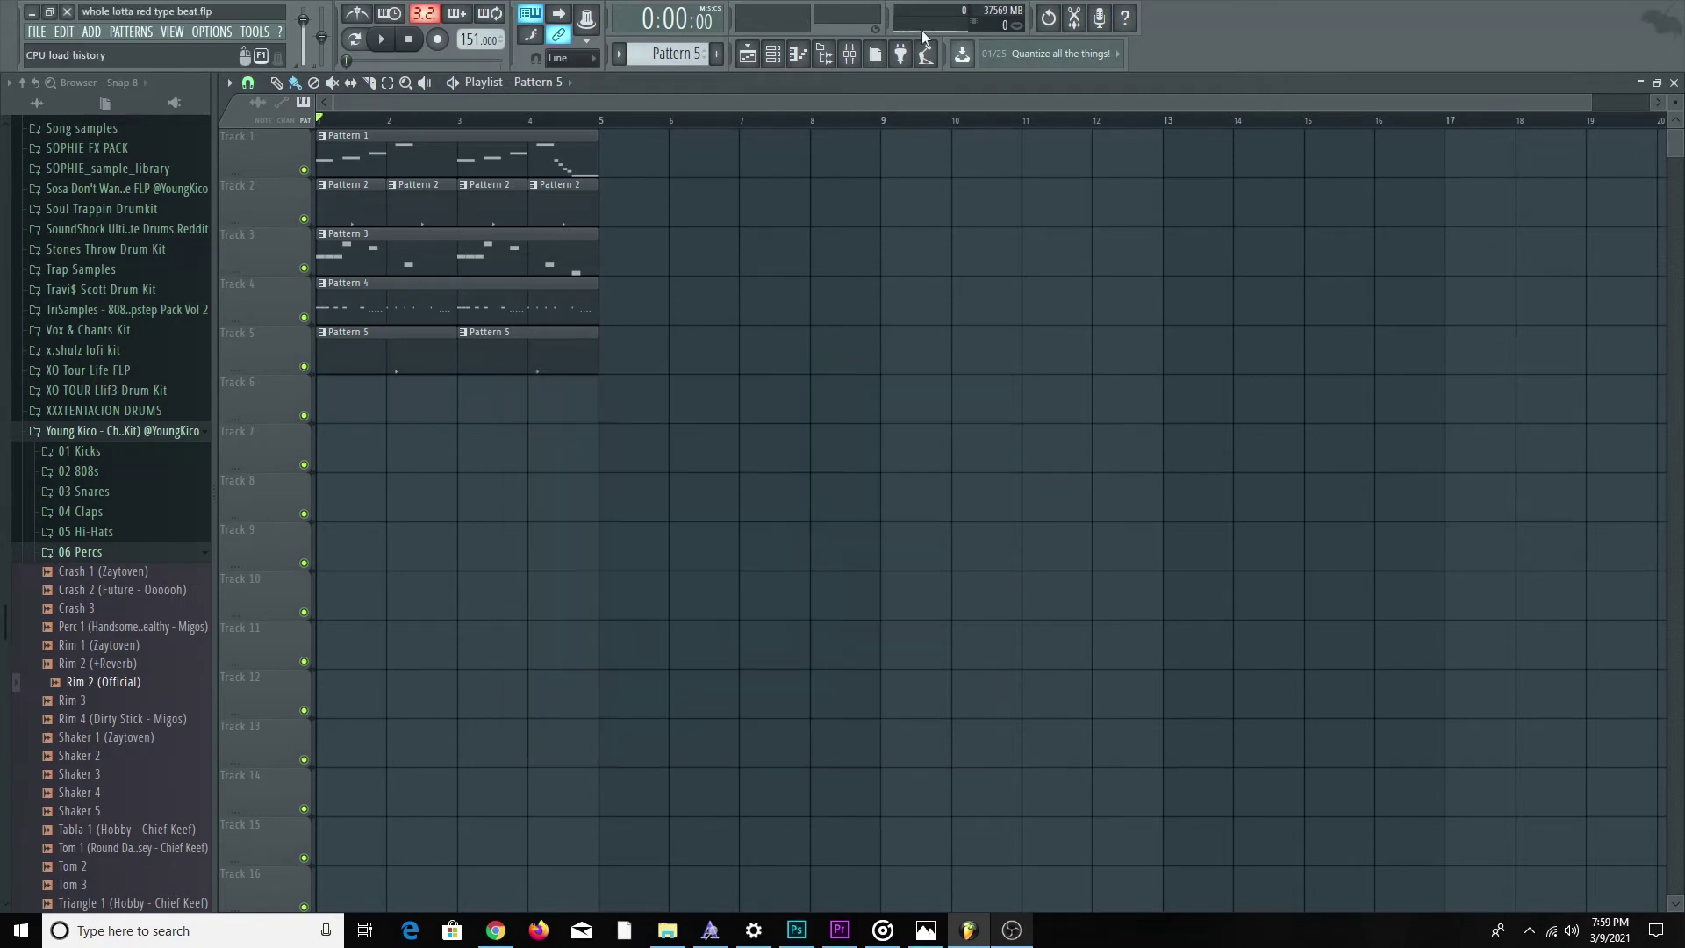
# Play the beat, place Pattern 6 at bar 1 of Track 6, and extend the clip to four bars.
pyautogui.press('space')
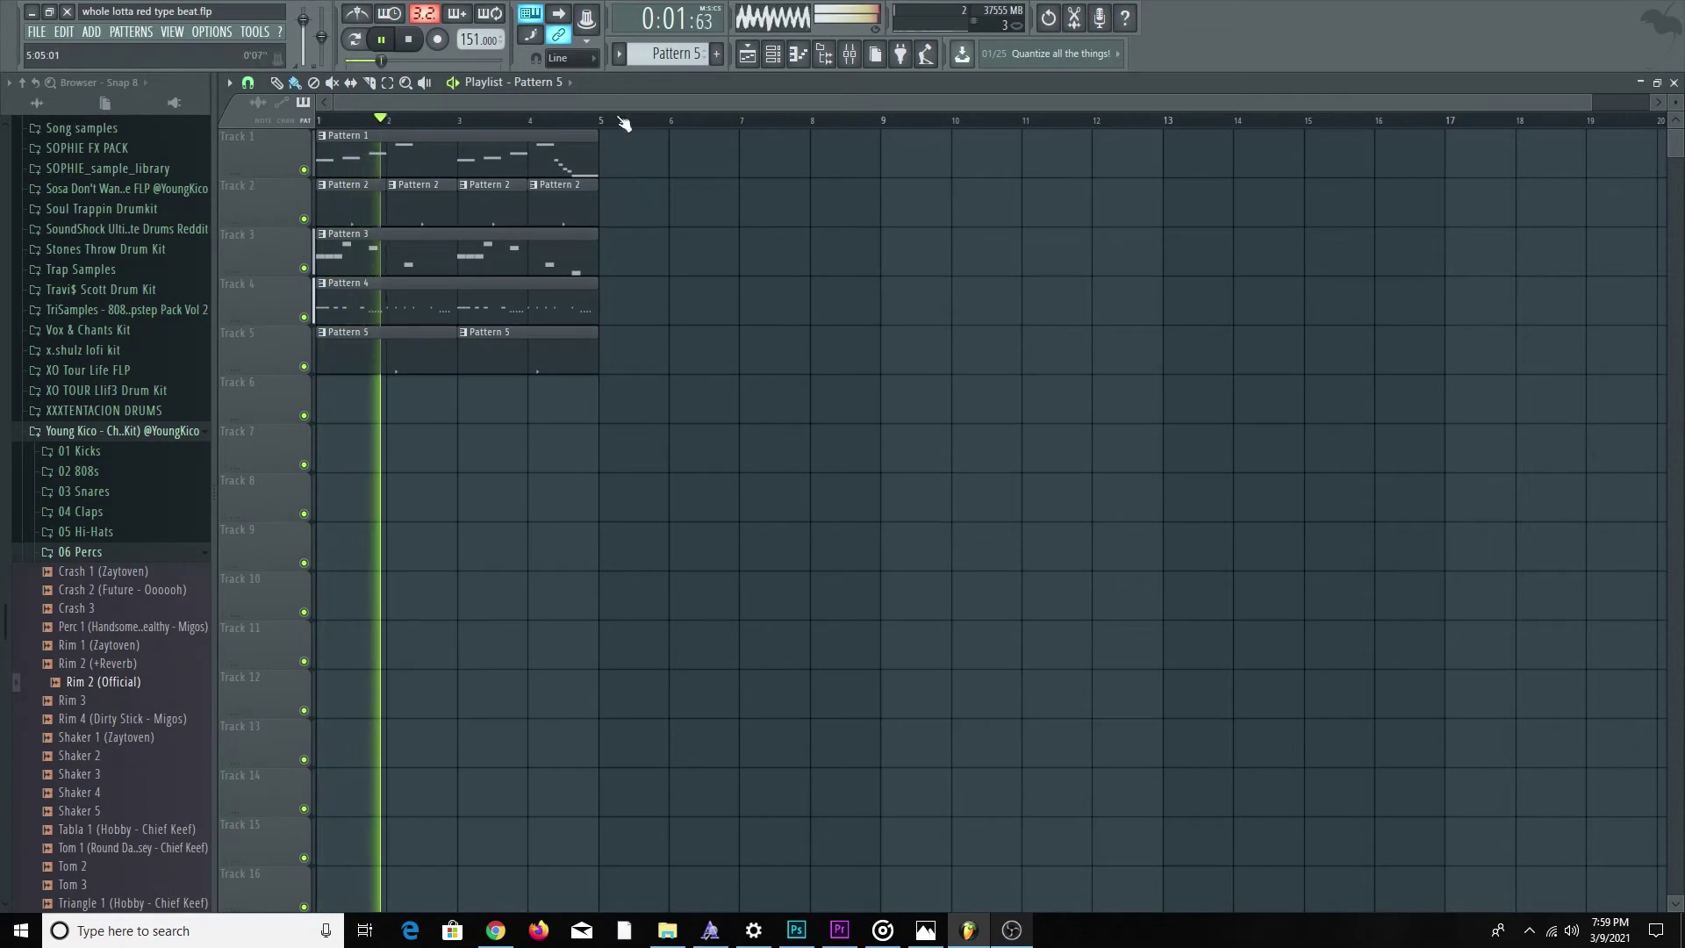
pyautogui.scroll(-2, 676, 54)
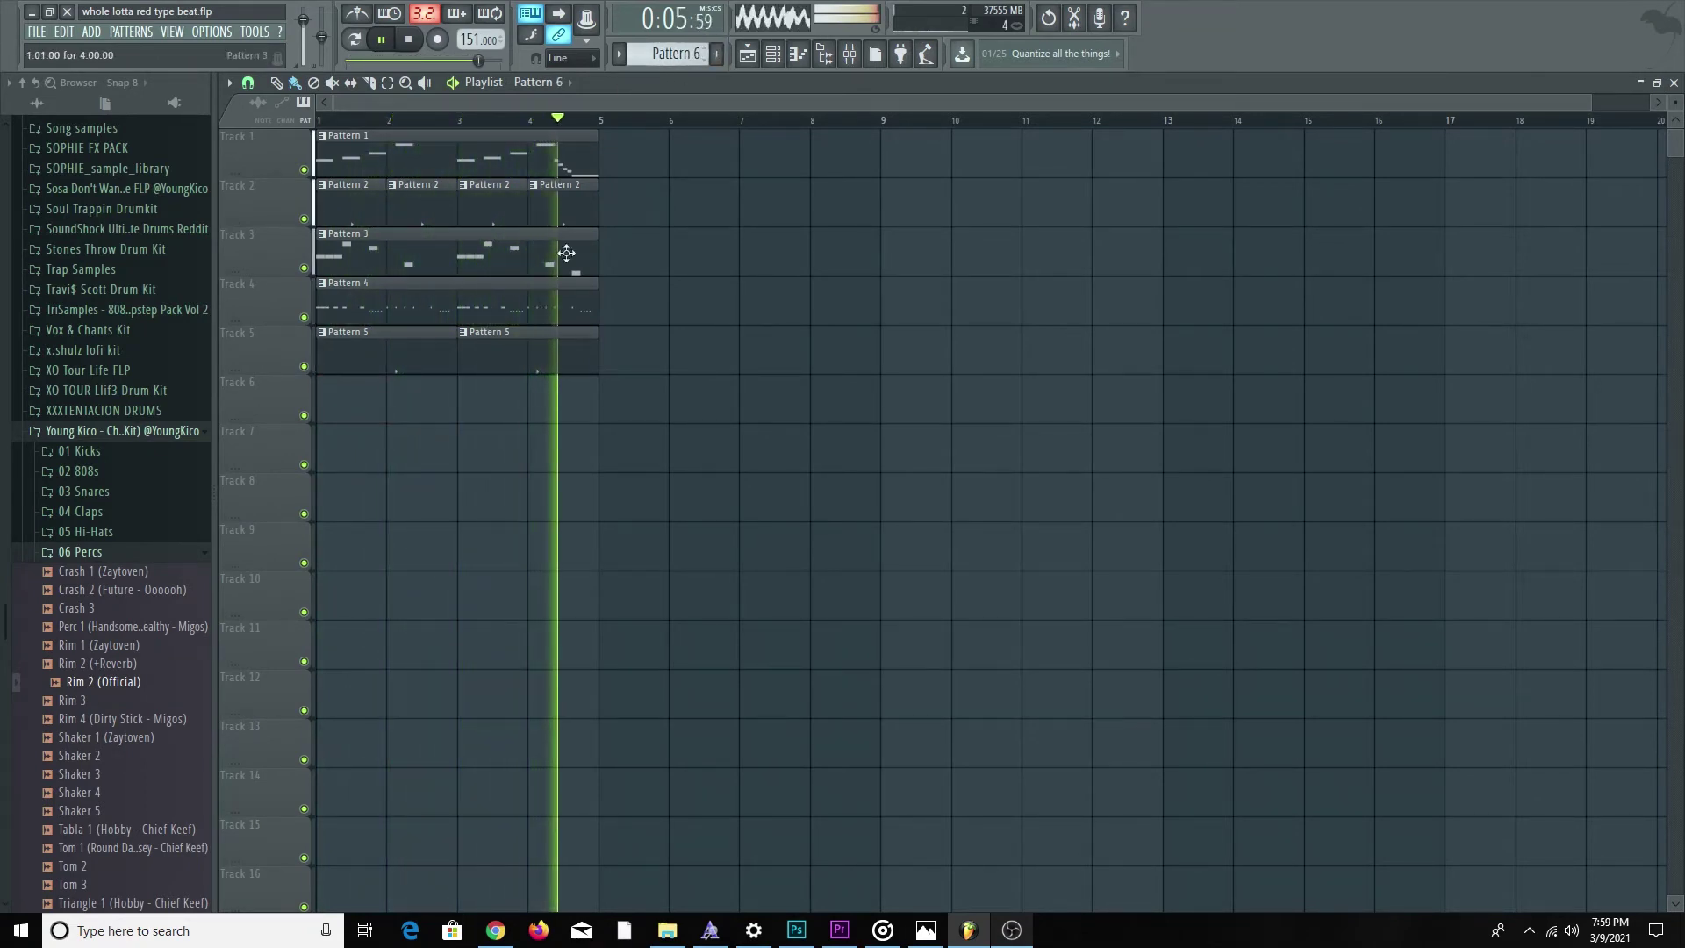
pyautogui.click(331, 408)
pyautogui.moveTo(383, 412); pyautogui.dragTo(602, 413)
pyautogui.press('space')
# Add a second Serum_2 instrument channel for the new pattern.
pyautogui.click(784, 67)
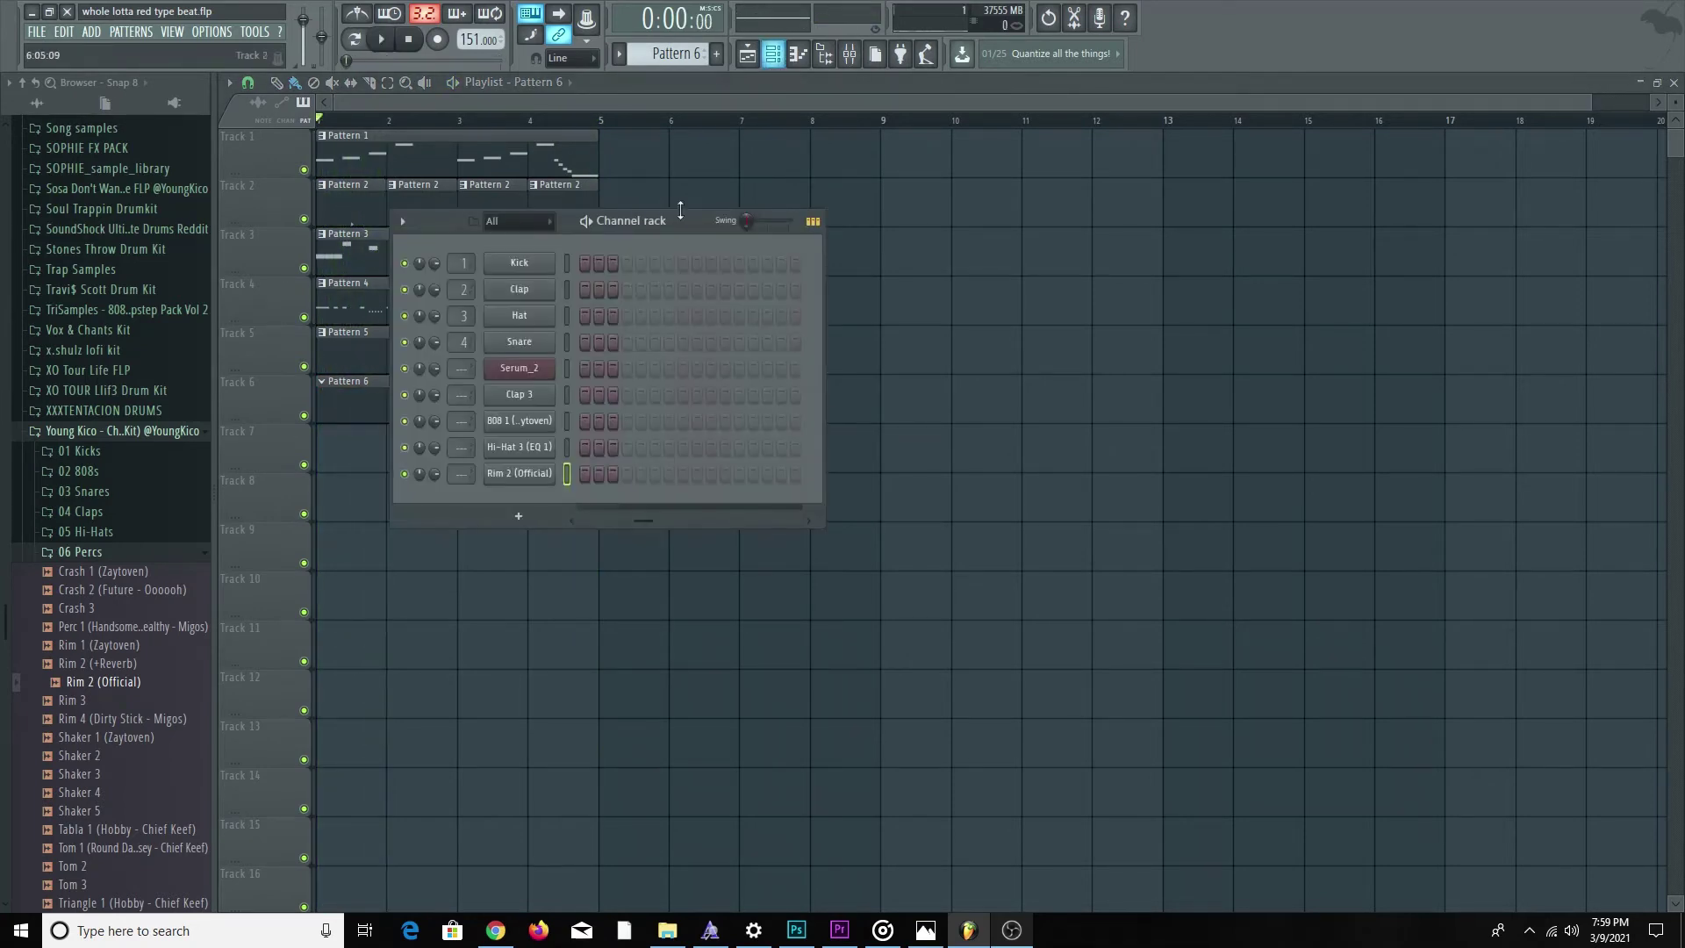
pyautogui.click(519, 516)
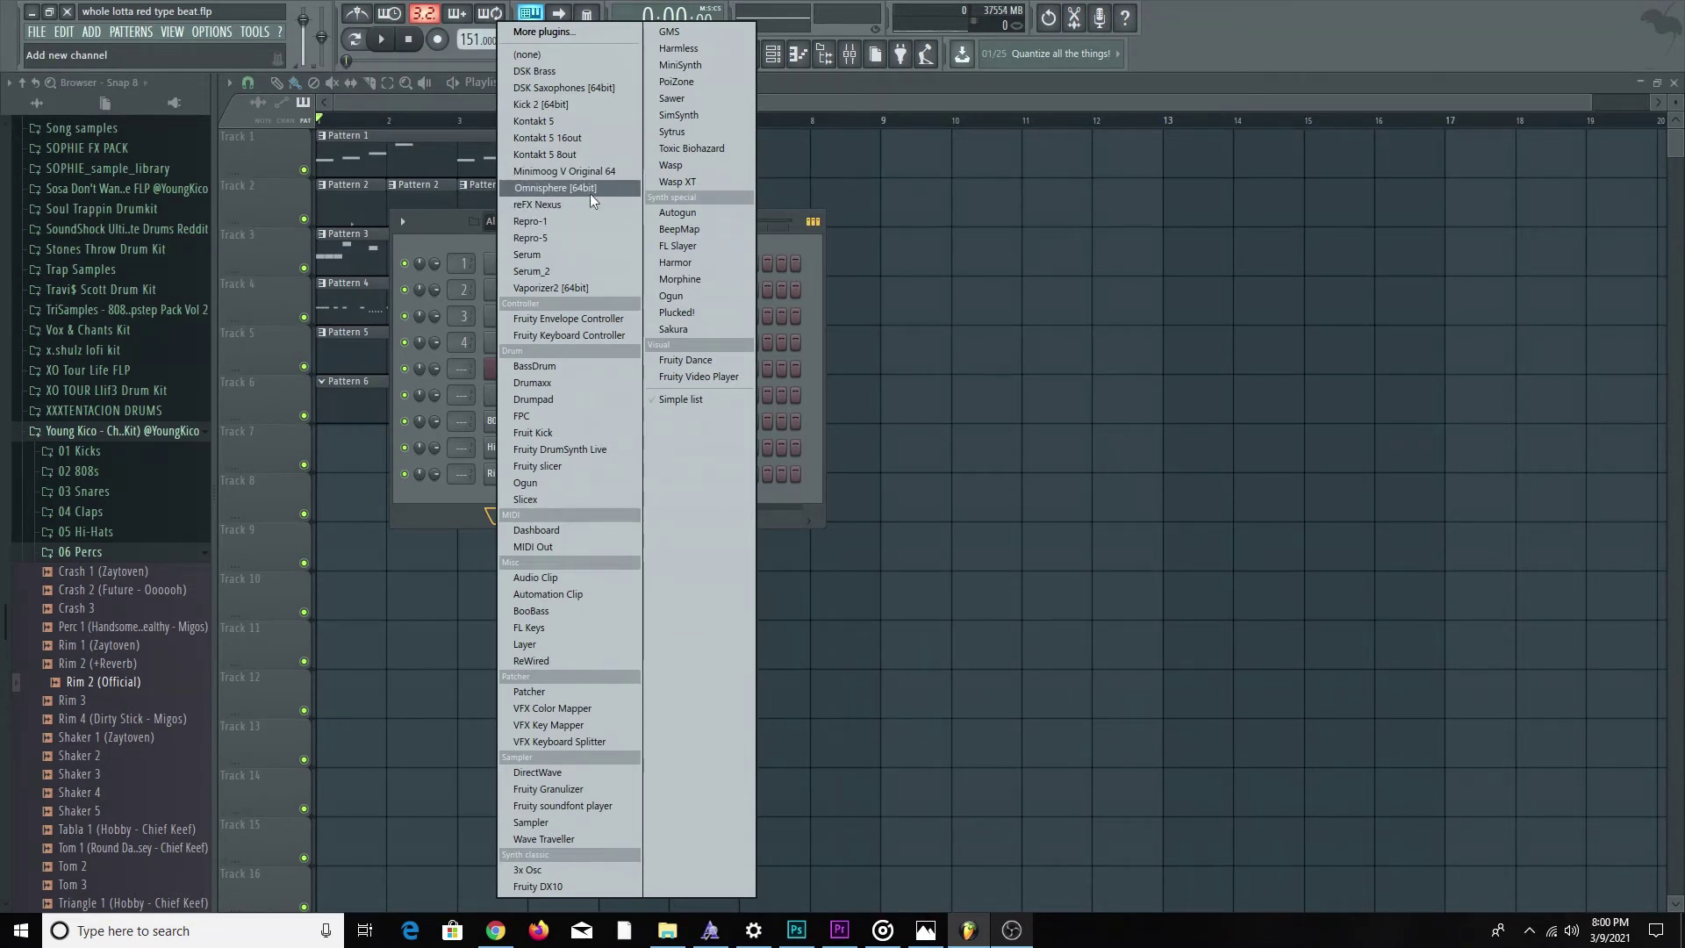
pyautogui.click(588, 268)
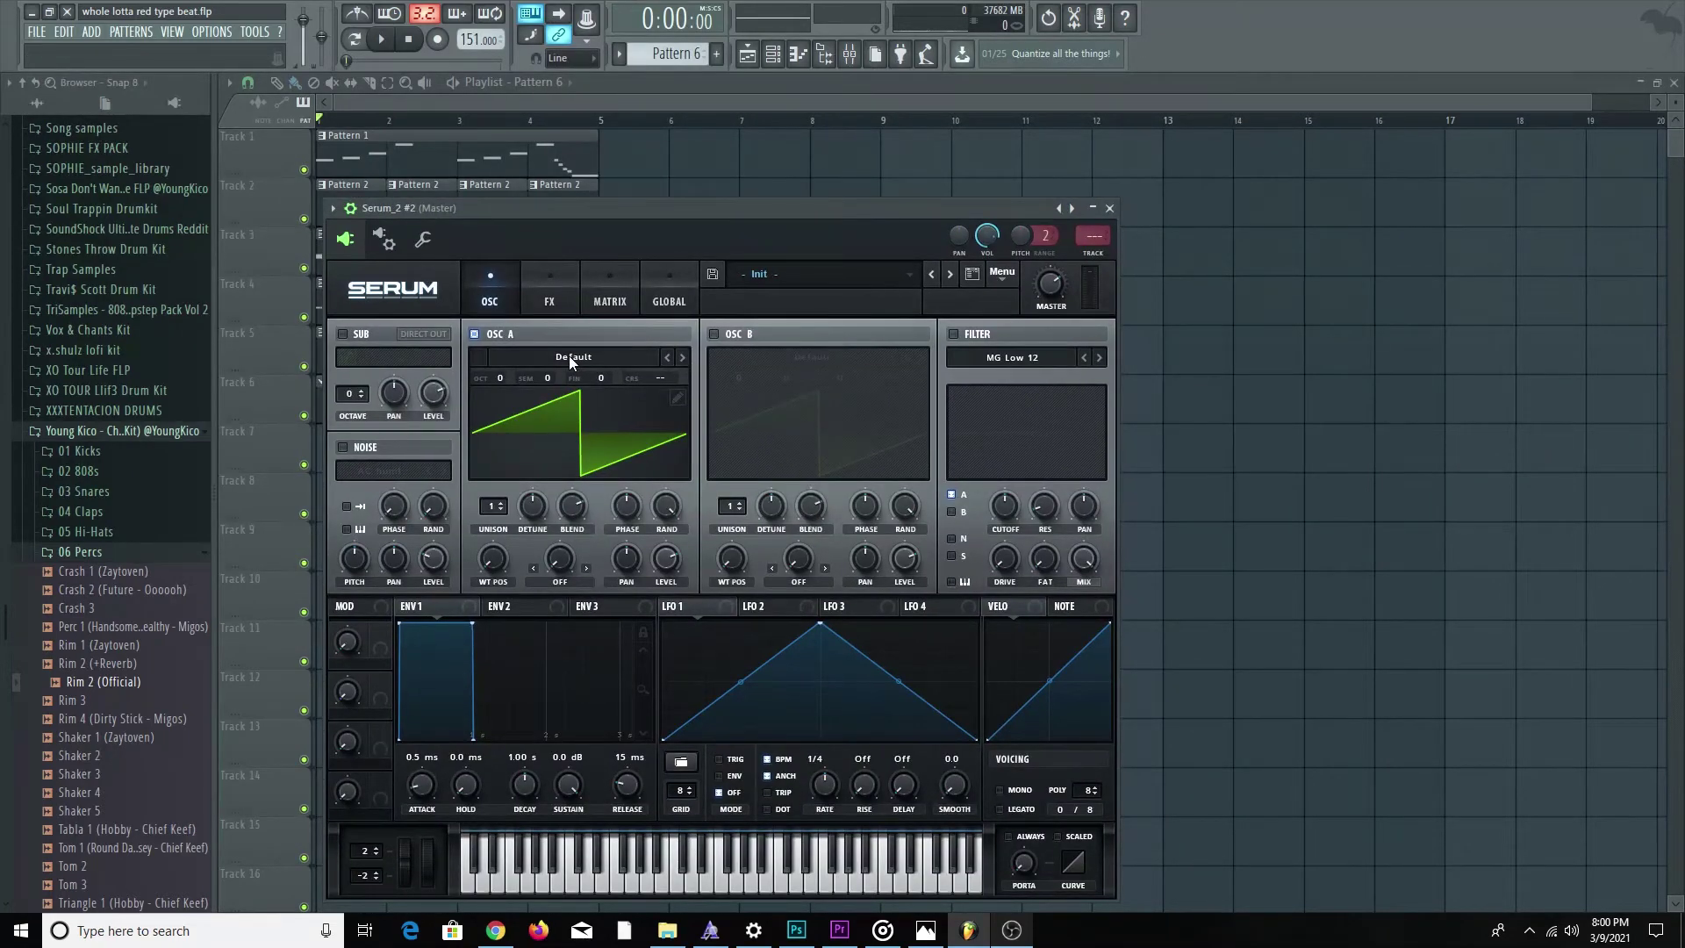
# Load the Basic Shapes wavetable into oscillator A of the second Serum and audition it over the beat.
pyautogui.click(569, 355)
pyautogui.moveTo(540, 378)
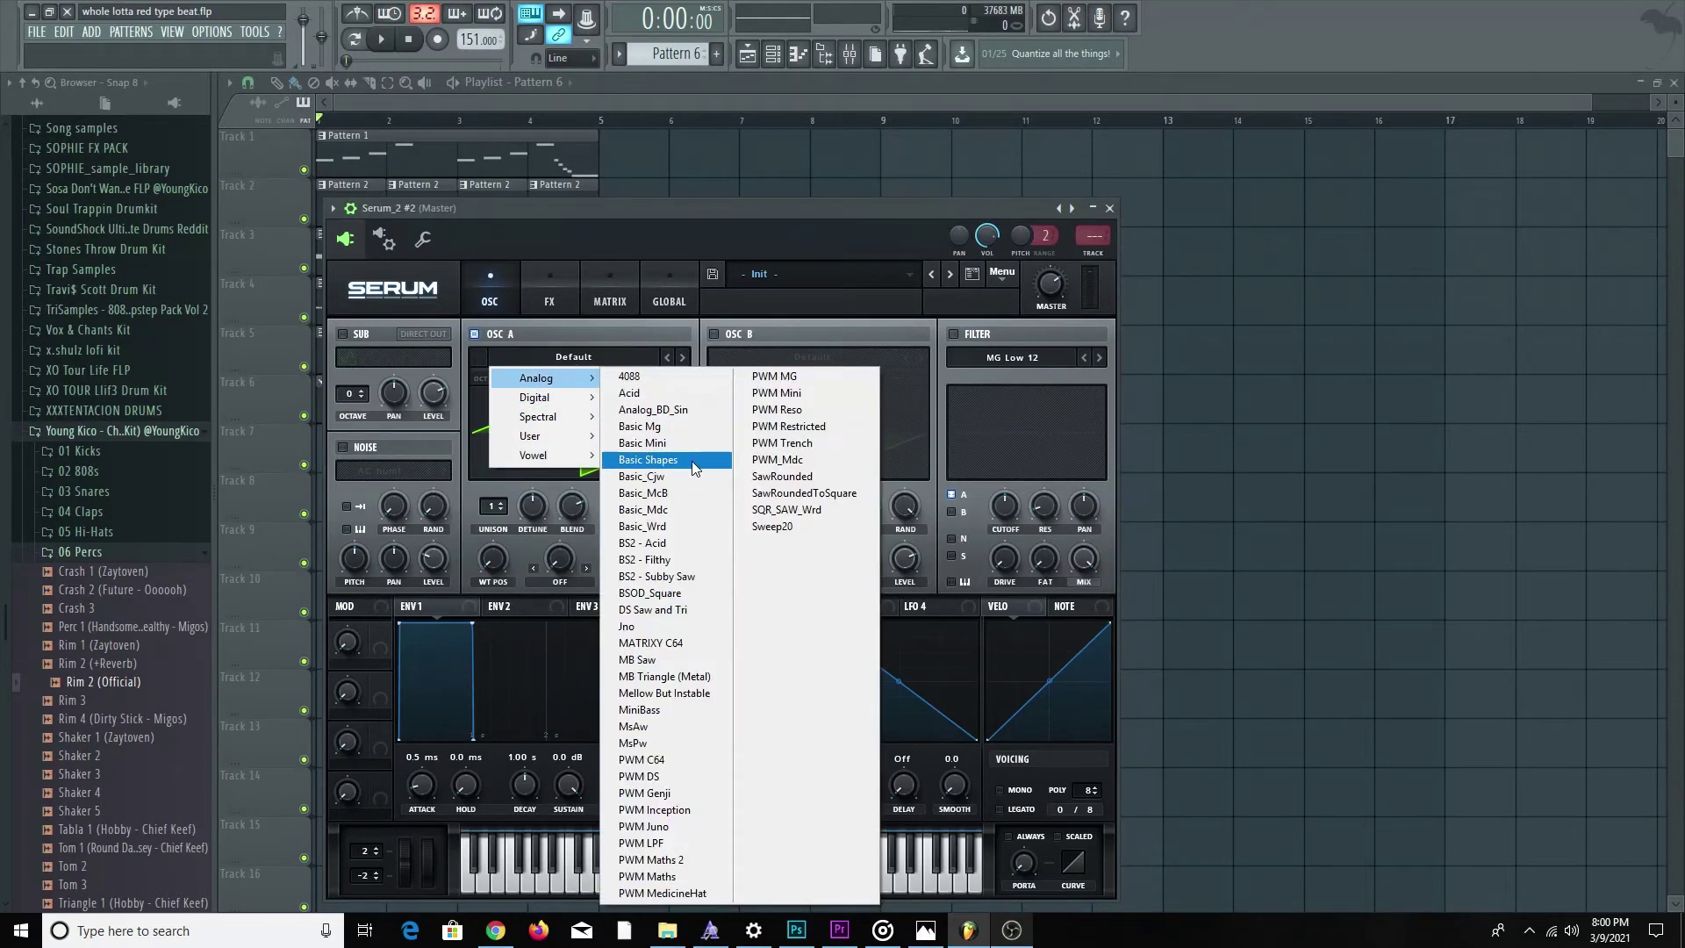
pyautogui.click(681, 460)
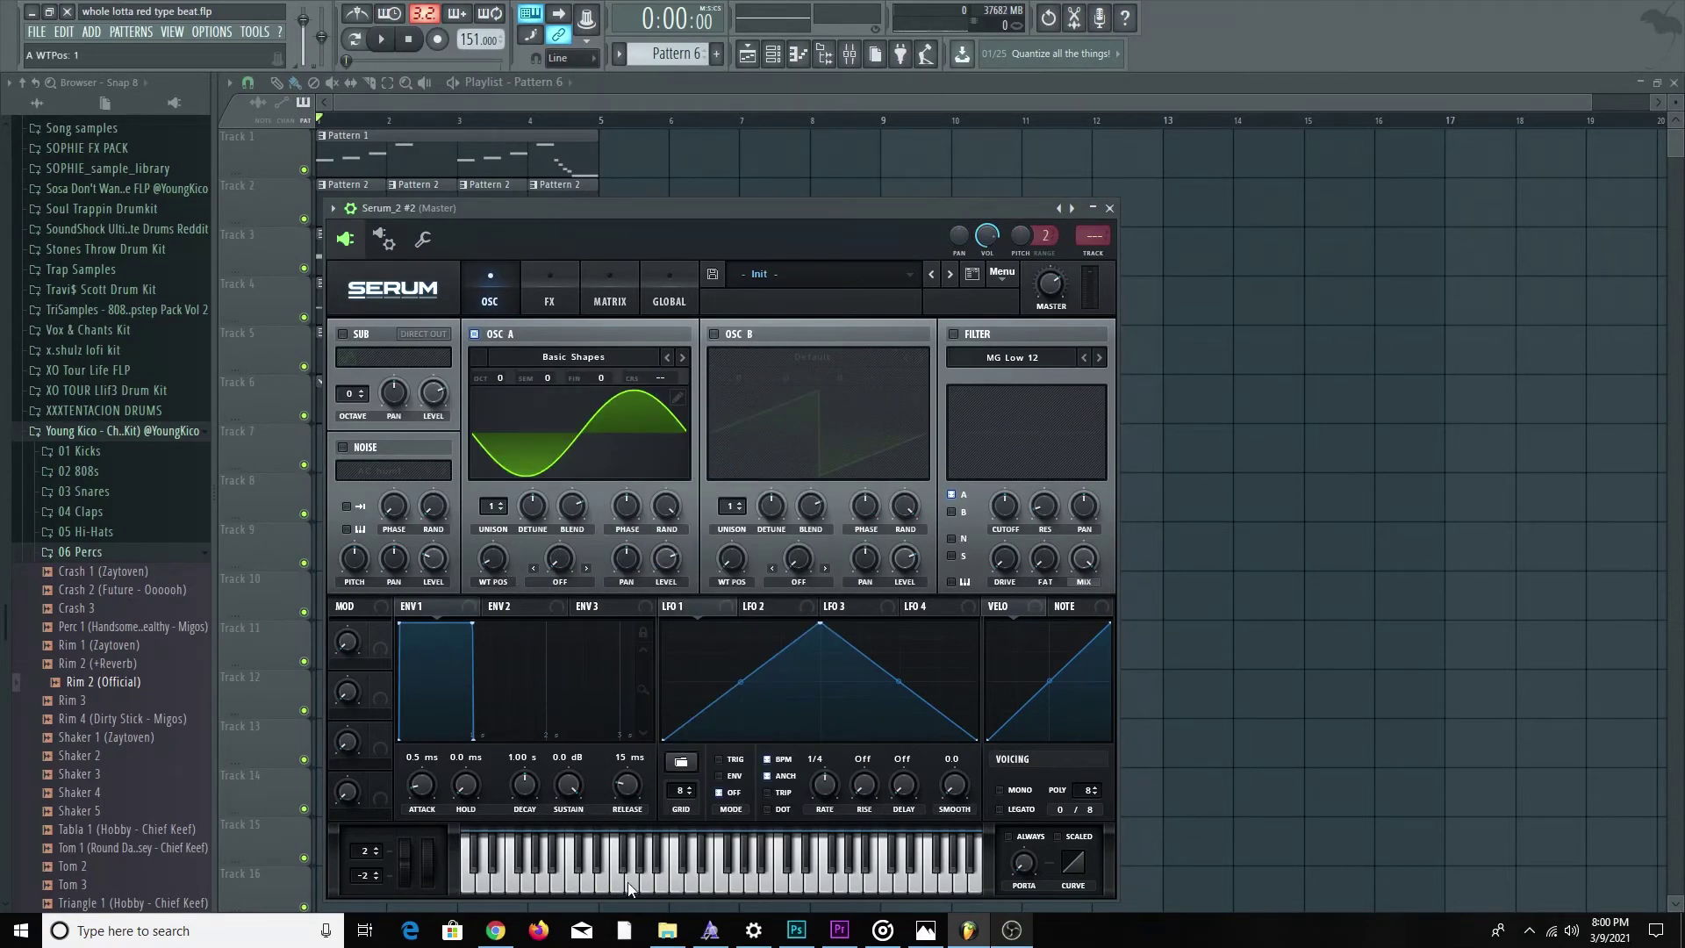
pyautogui.click(392, 38)
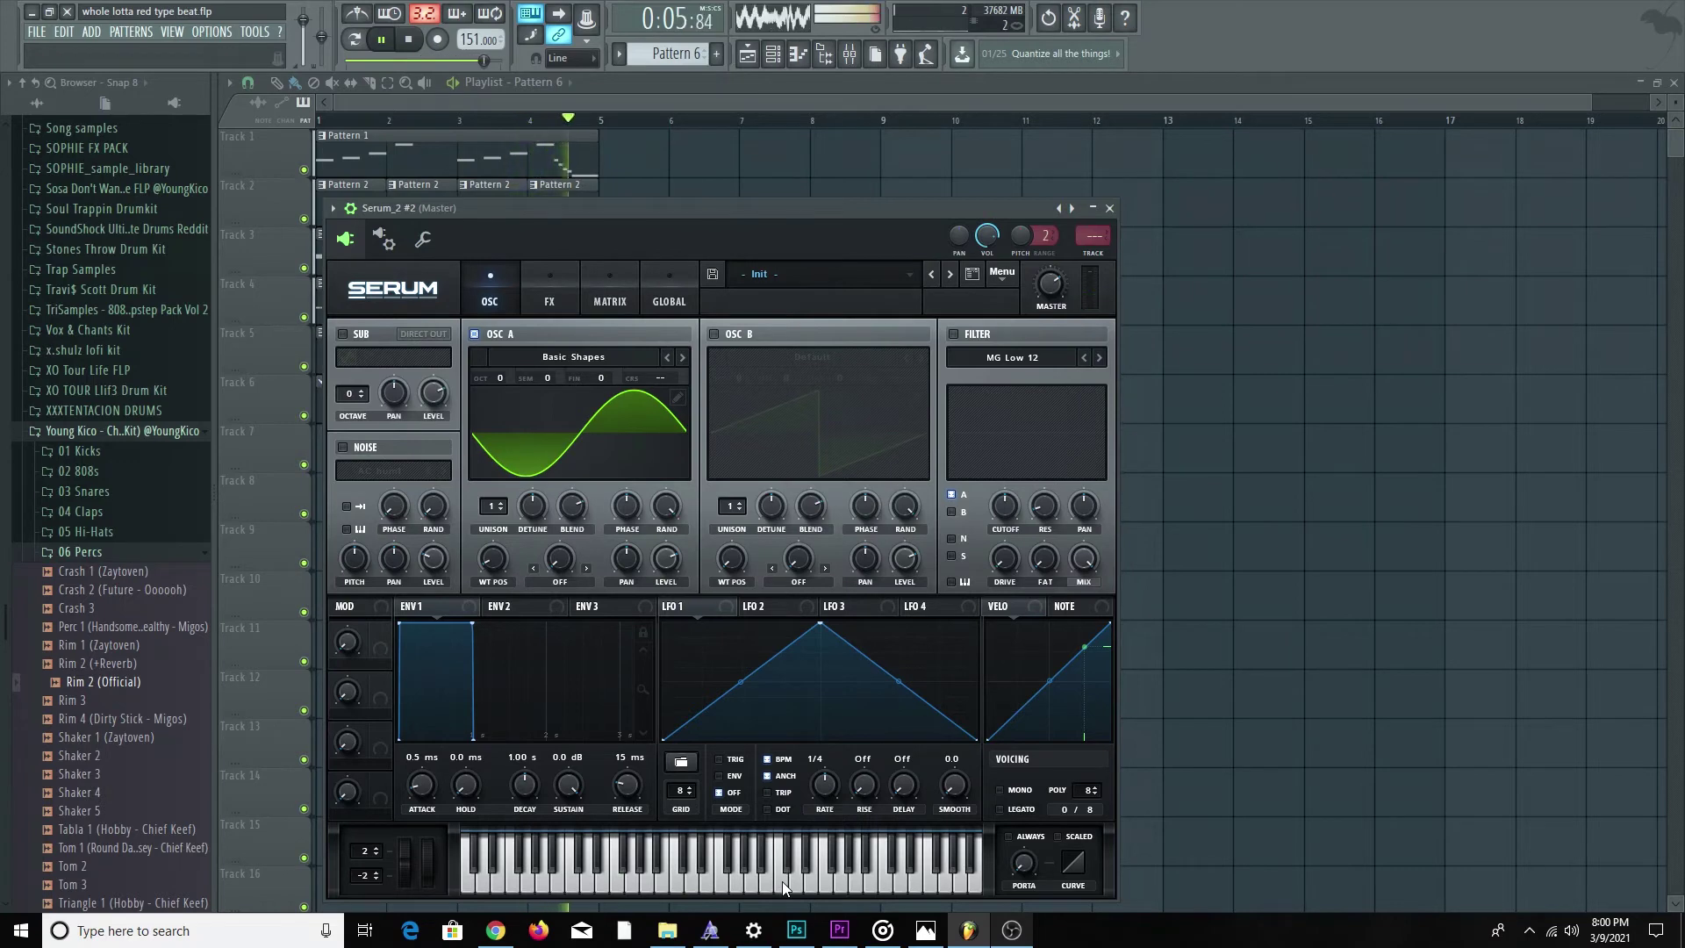
pyautogui.click(1109, 208)
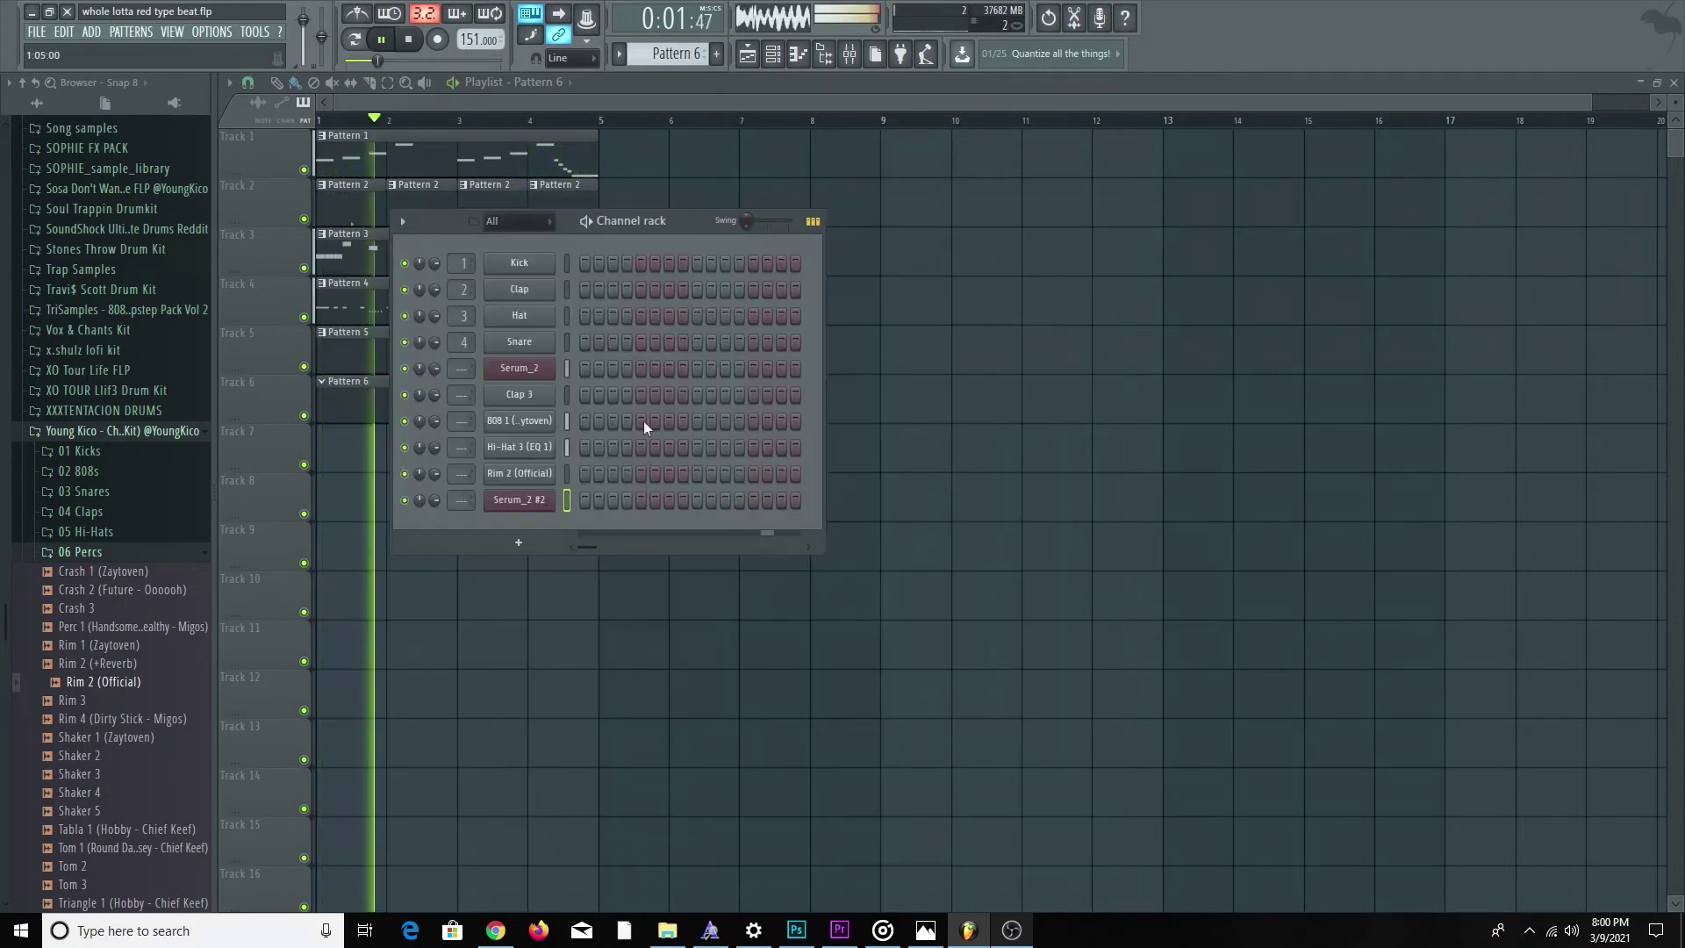
# Open the Serum_2 #2 channel's piano roll, set its note snap to 1/4 beat, and play the beat.
pyautogui.rightClick(544, 499)
pyautogui.click(615, 501)
pyautogui.press('space')
pyautogui.click(266, 82)
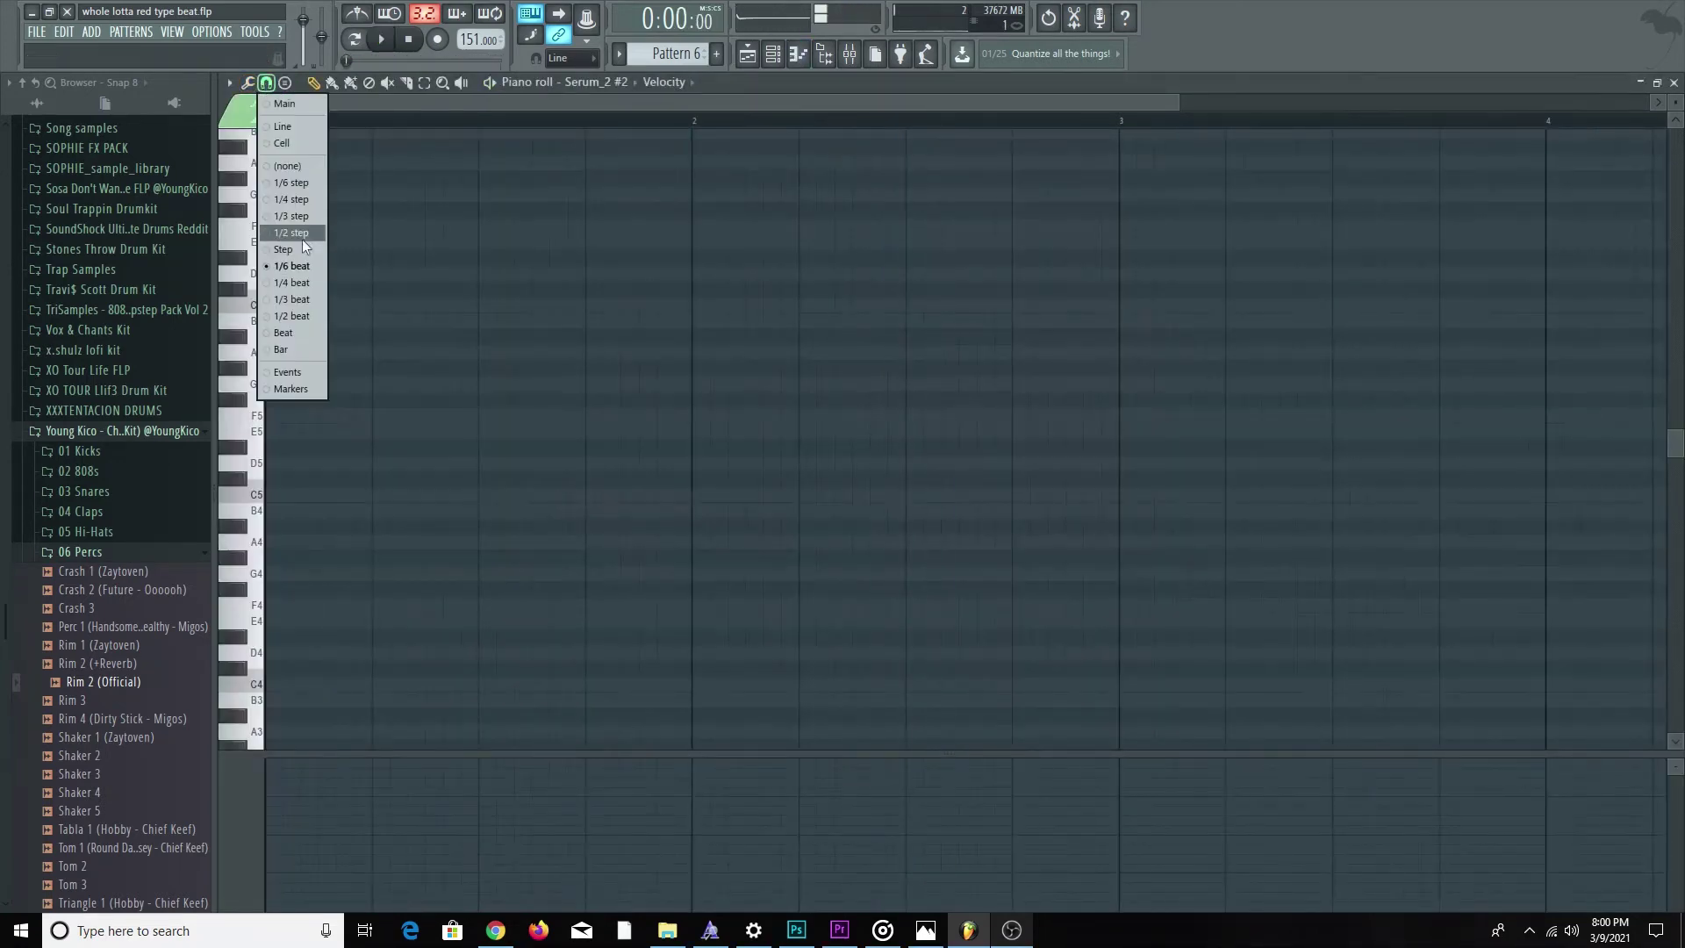
pyautogui.click(318, 276)
pyautogui.press('space')
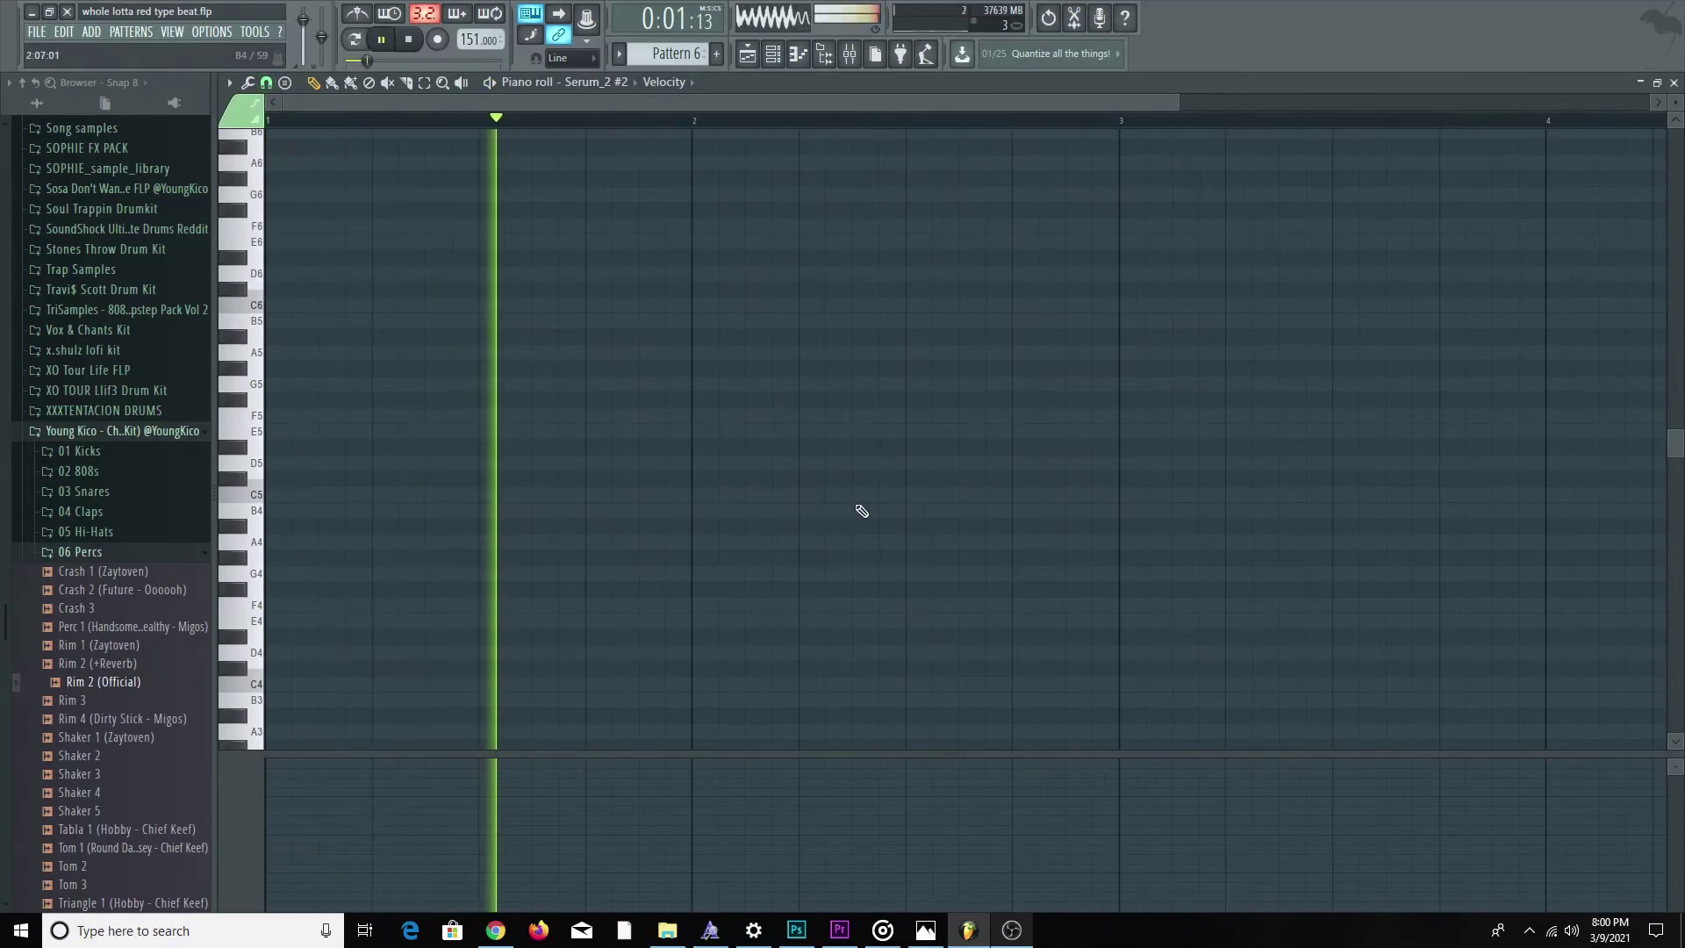
# Enter two short C5 notes on steps 9 and 11 of bar 2, lengthening them and raising both one octave to C6.
pyautogui.click(910, 495)
pyautogui.click(959, 495)
pyautogui.press('space')
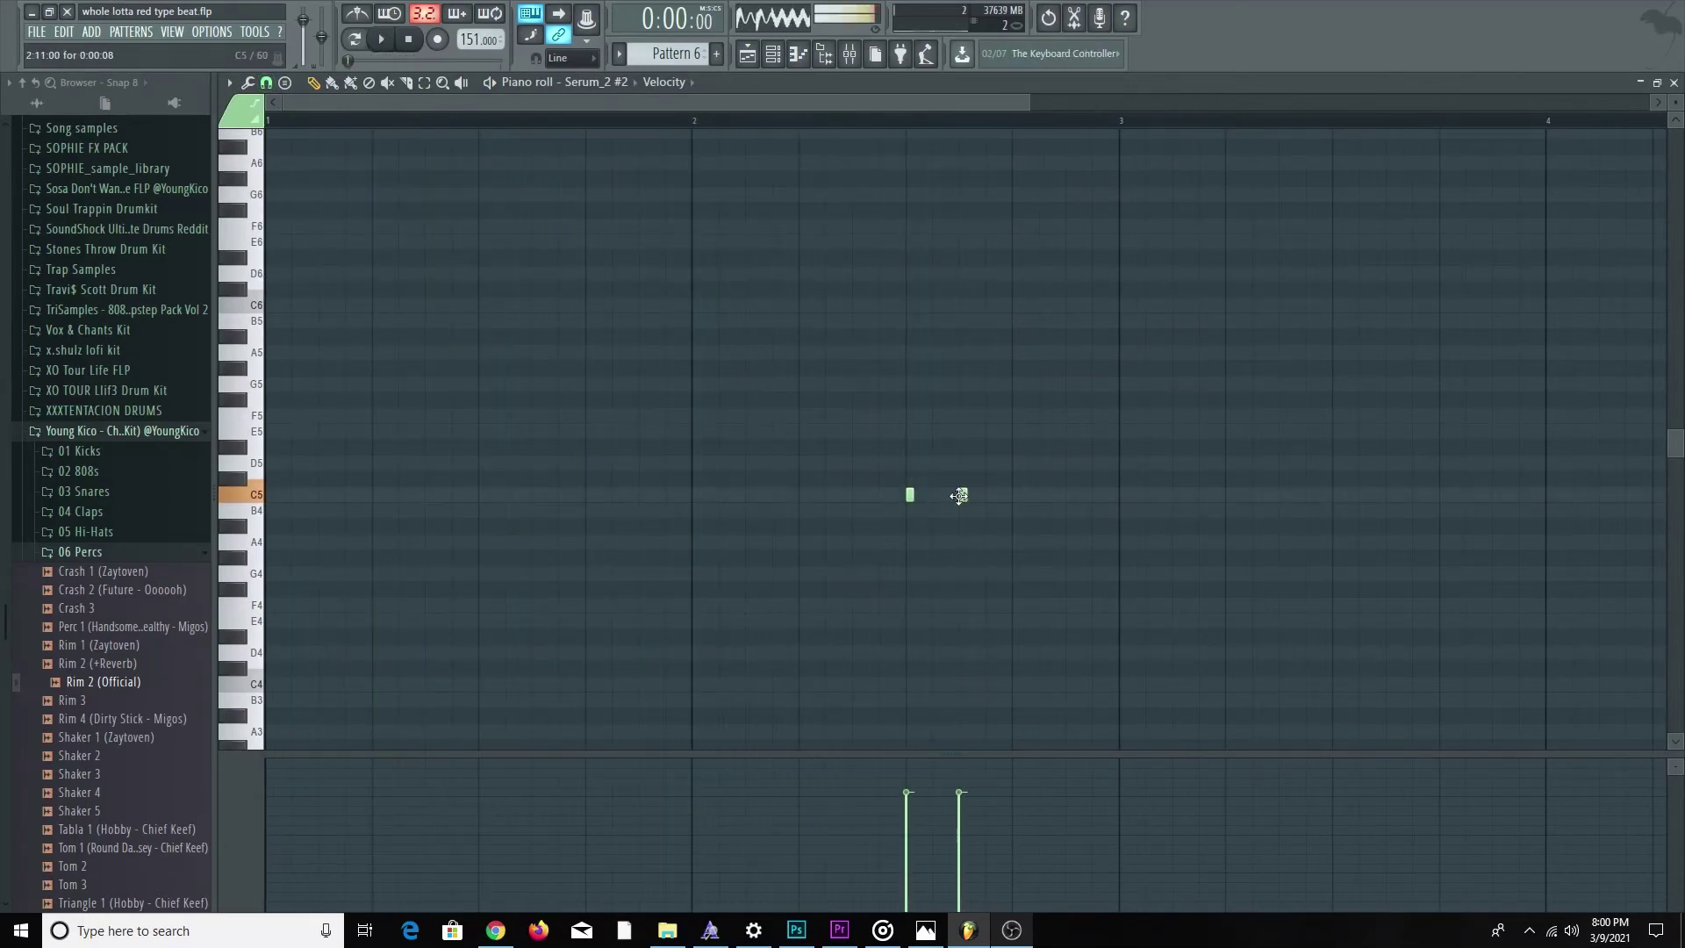
pyautogui.press('space')
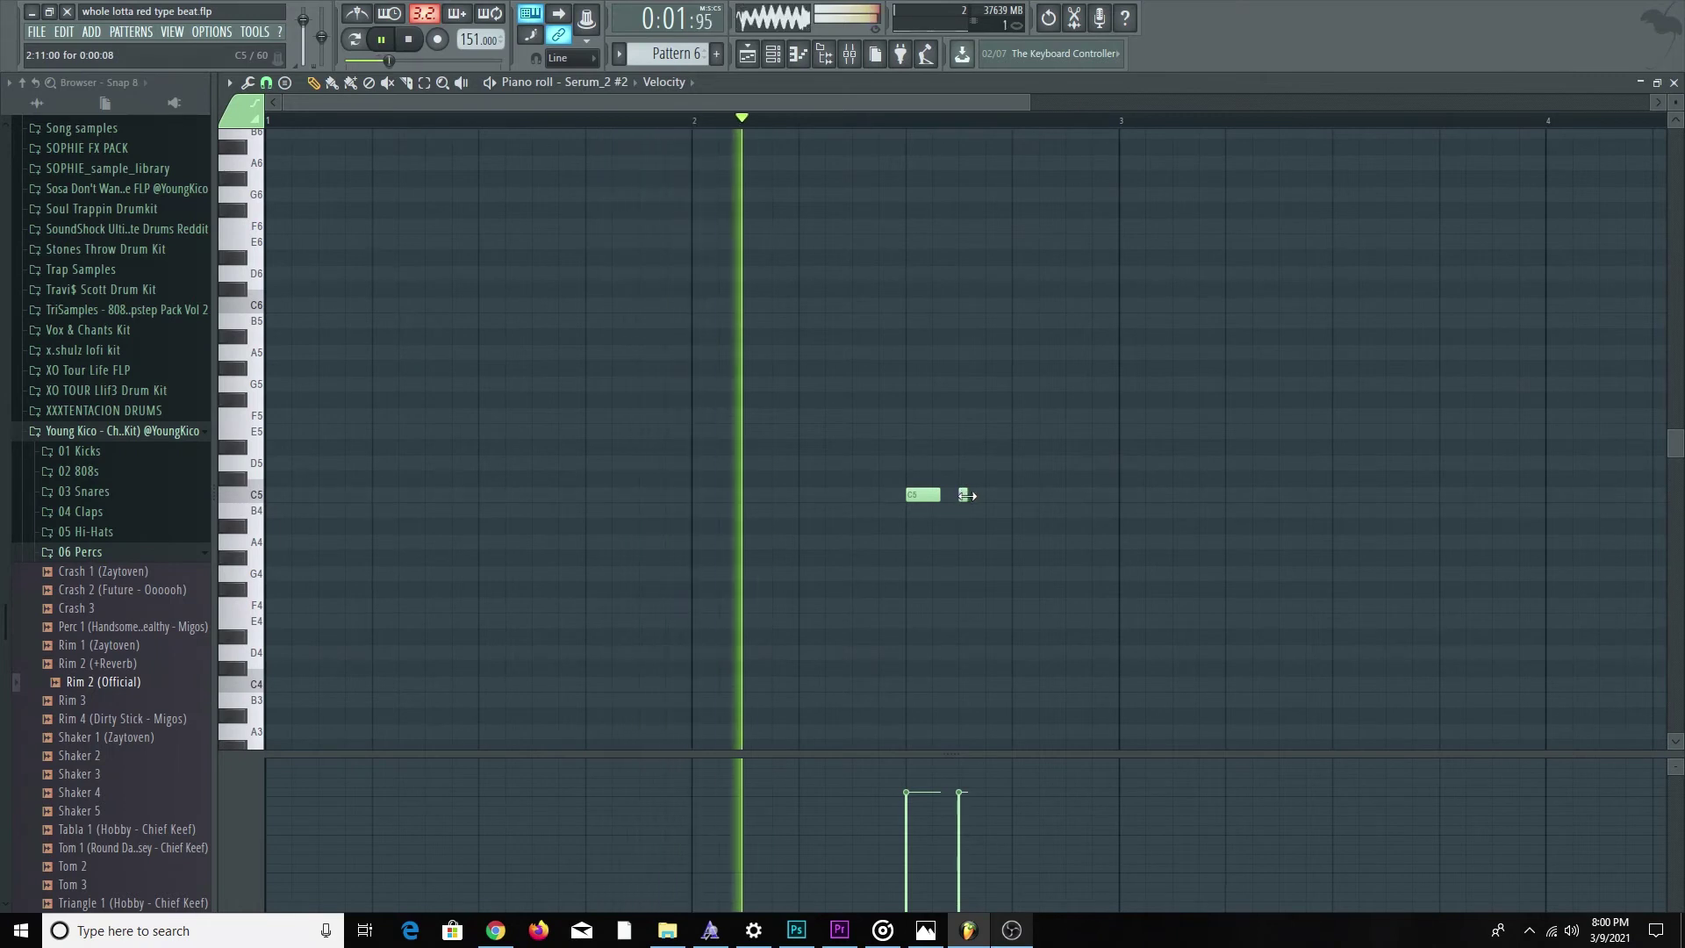
pyautogui.moveTo(966, 495); pyautogui.dragTo(993, 495)
pyautogui.hotkey('ctrl', 'Up')
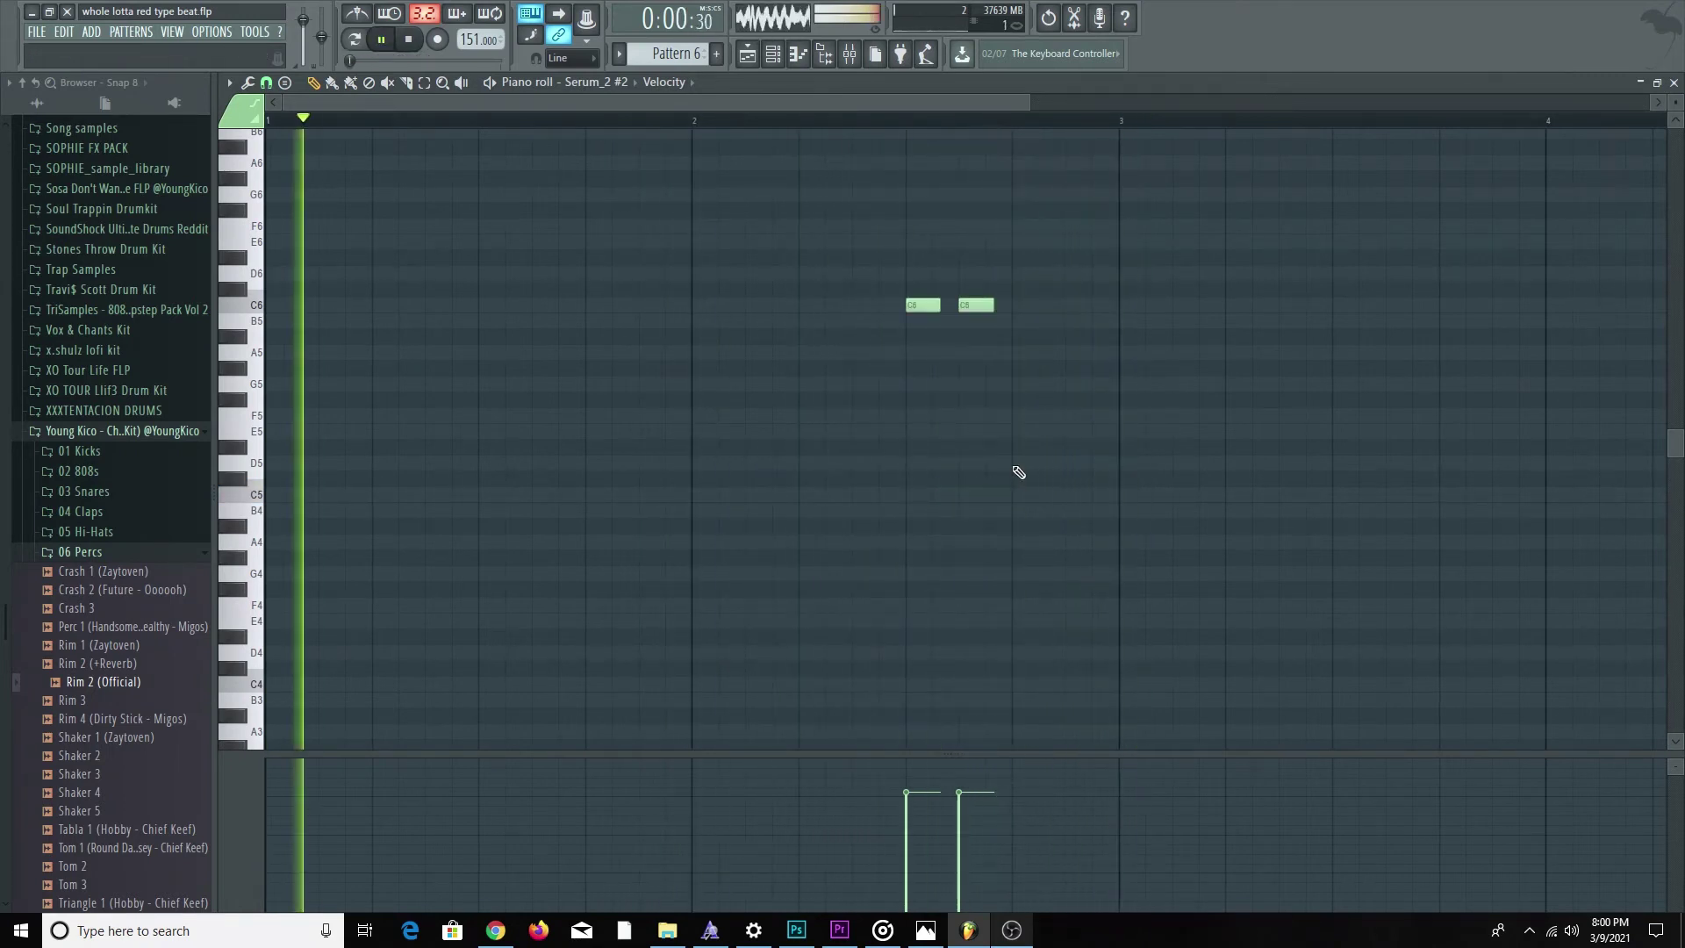
# Duplicate both C6 notes to the same positions in bar 4.
pyautogui.keyDown('ctrl'); pyautogui.scroll(-2, 1018, 472); pyautogui.keyUp('ctrl')
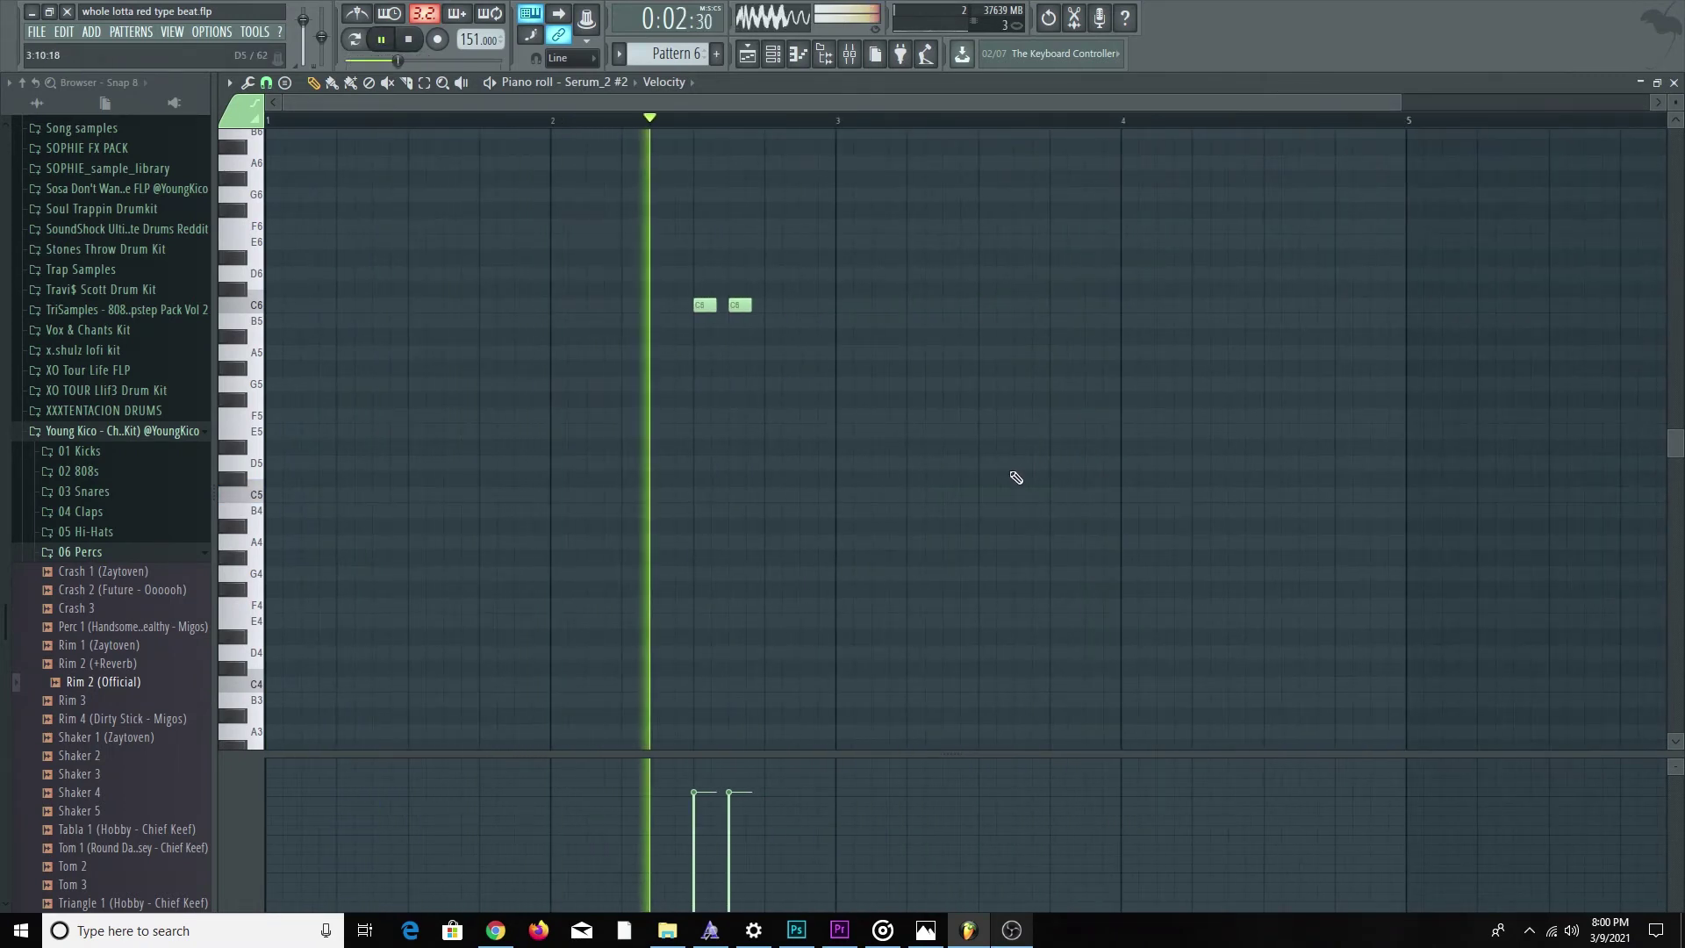
pyautogui.hotkey('ctrl', 'a')
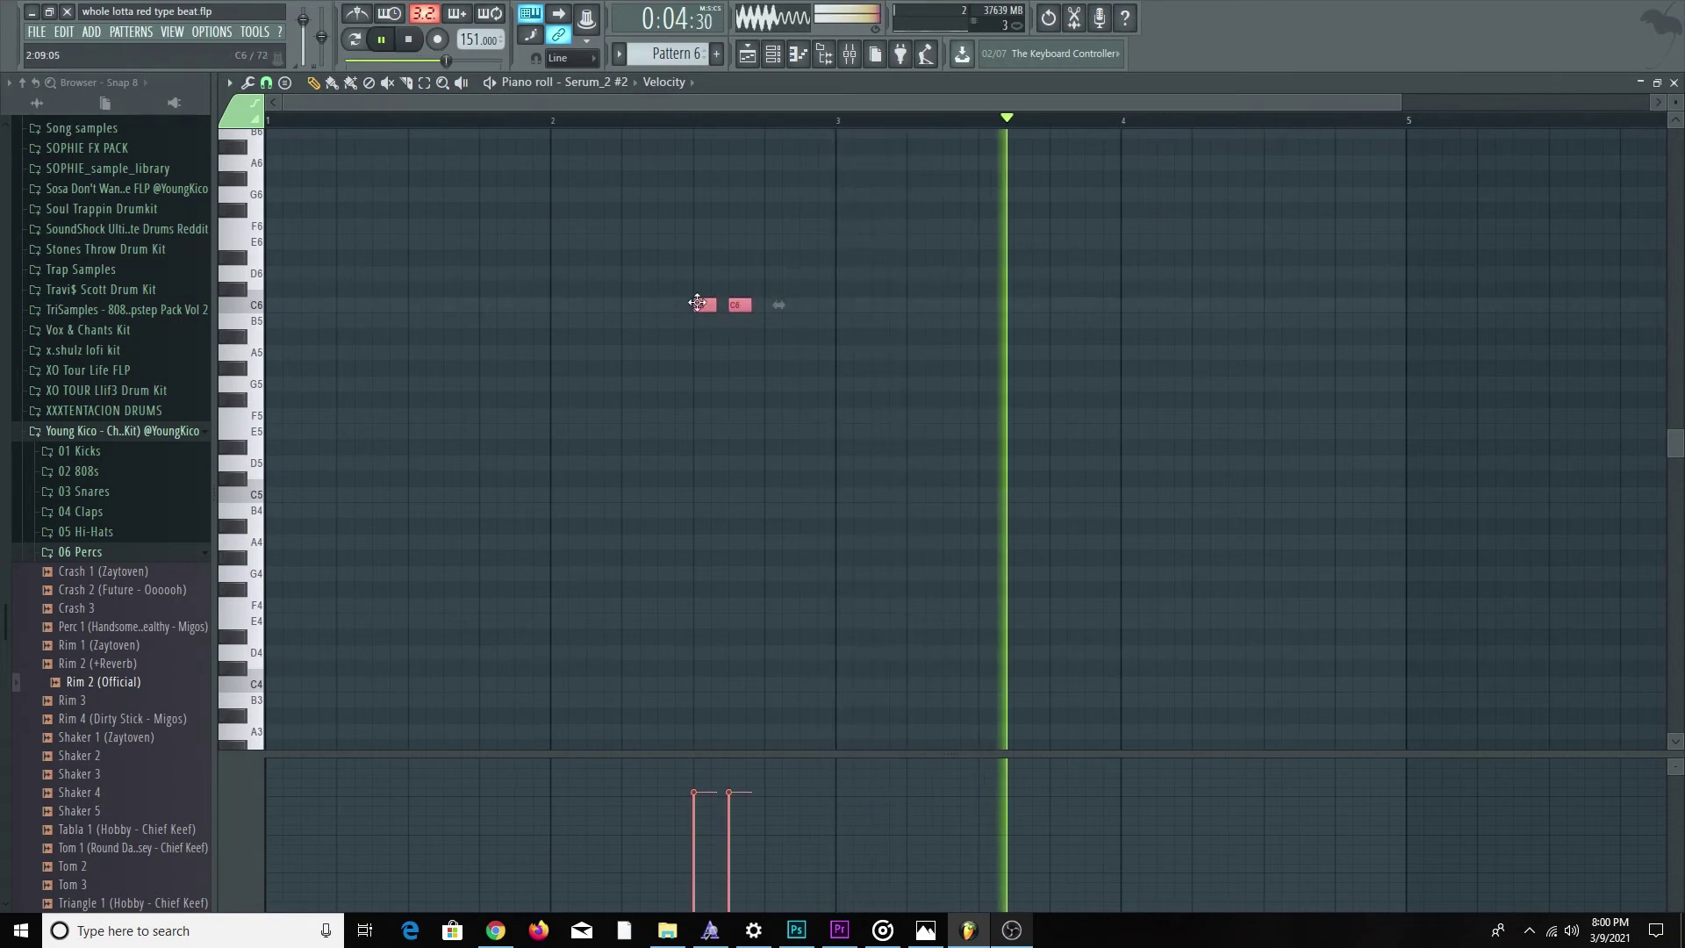
pyautogui.moveTo(698, 303); pyautogui.dragTo(1277, 305)
pyautogui.scroll(-2, 1208, 426)
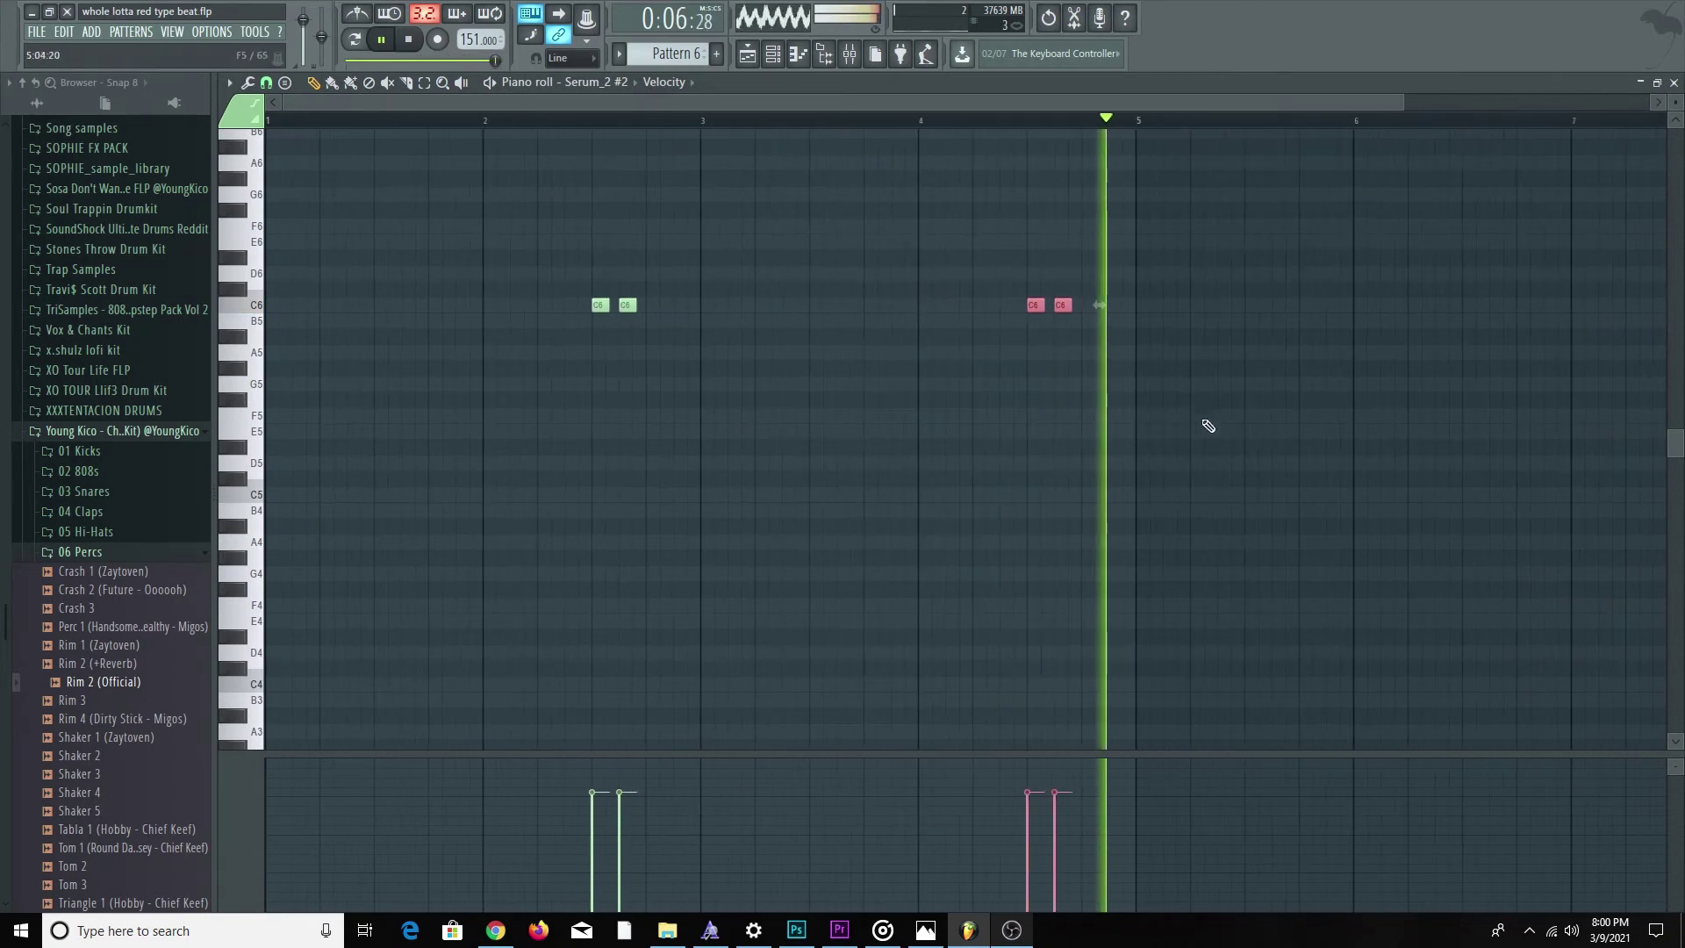
# Try the copied bar 4 notes three semitones higher at D#6, and lower them back to C6.
pyautogui.moveTo(1208, 425); pyautogui.dragTo(997, 316)
pyautogui.hotkey('shift', 'Up')
pyautogui.hotkey('shift', 'Up')
pyautogui.hotkey('shift', 'Up')
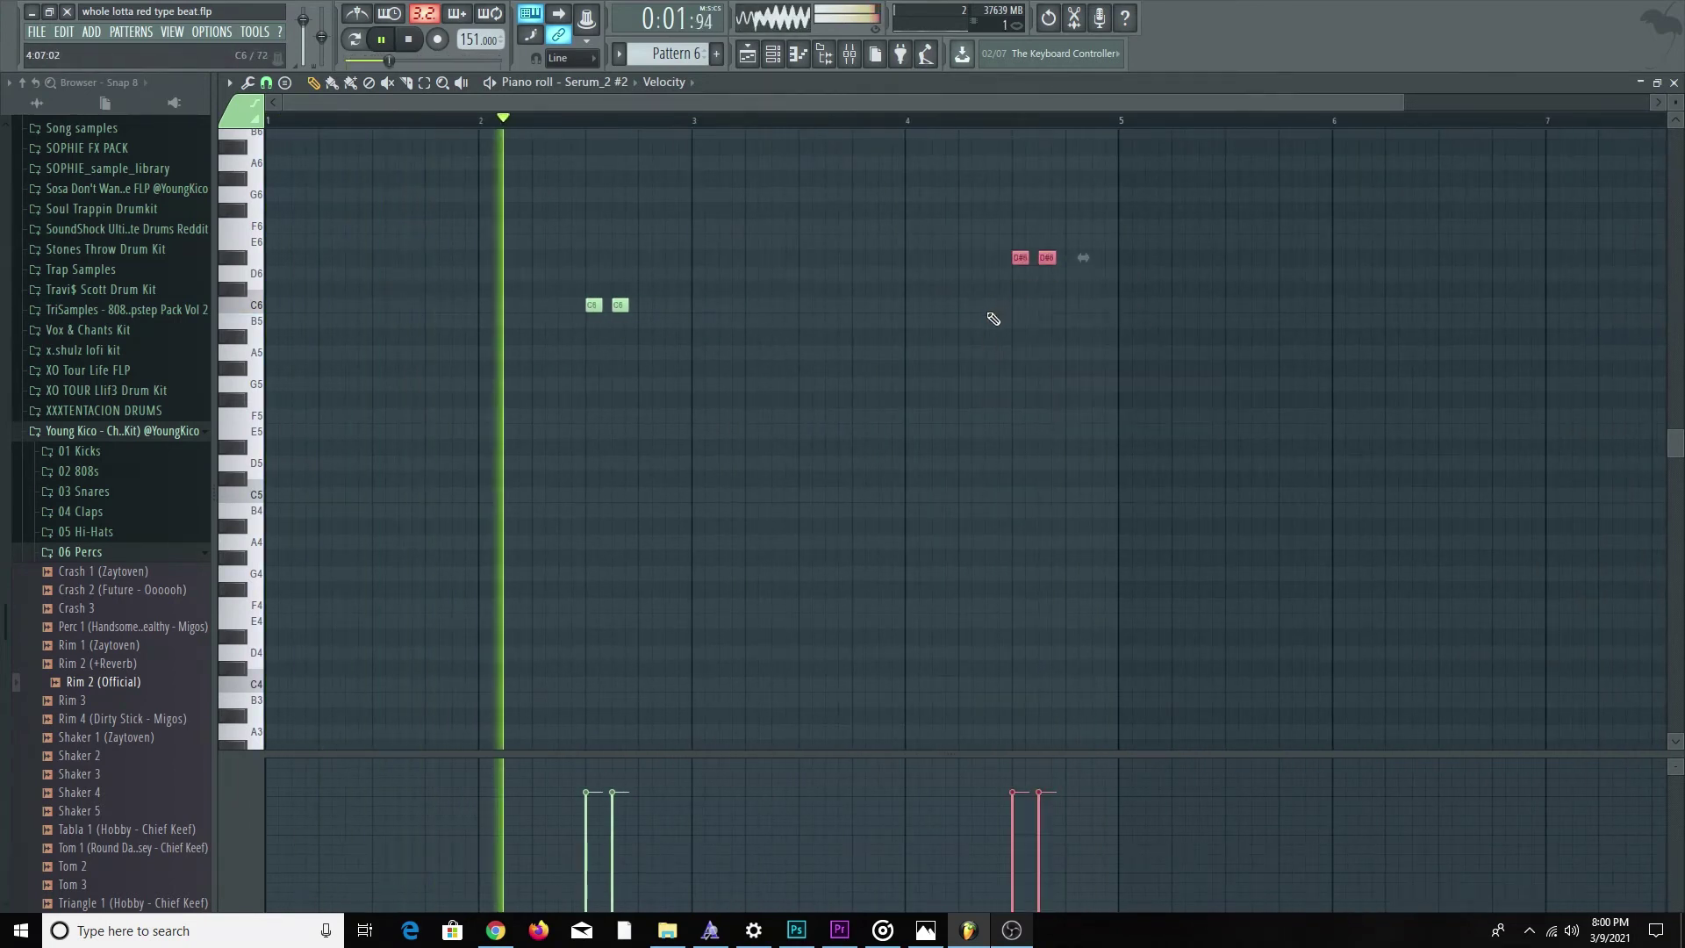
pyautogui.scroll(-1, 995, 321)
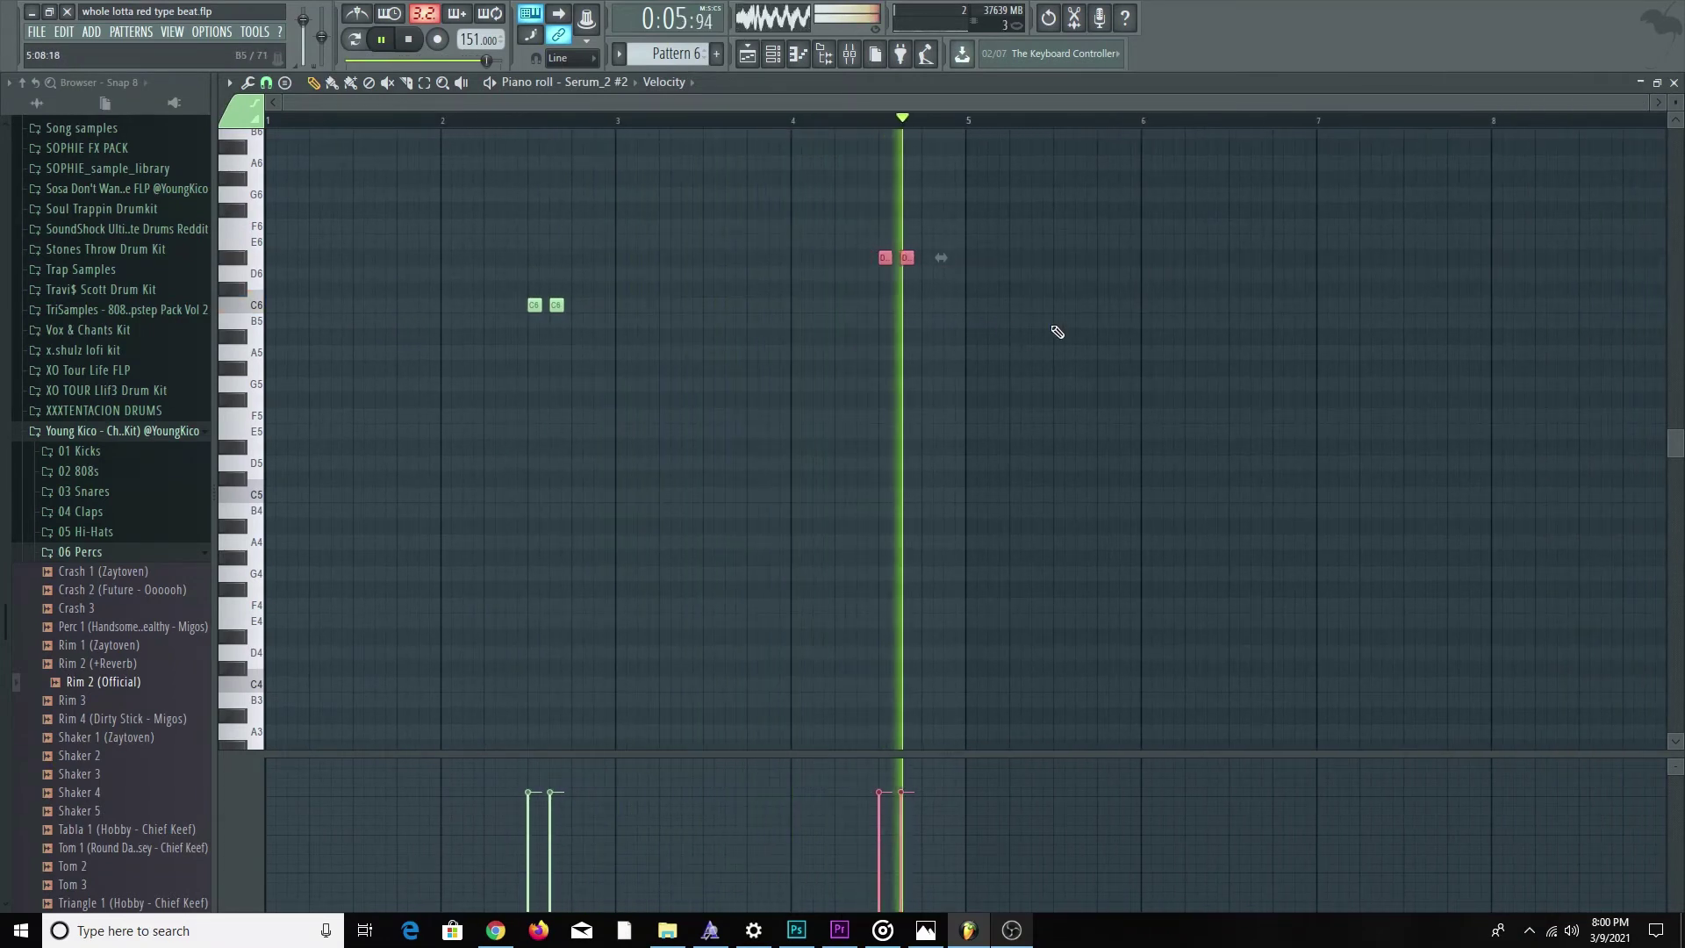
pyautogui.hotkey('shift', 'Down')
pyautogui.hotkey('shift', 'Down')
pyautogui.hotkey('shift', 'Down')
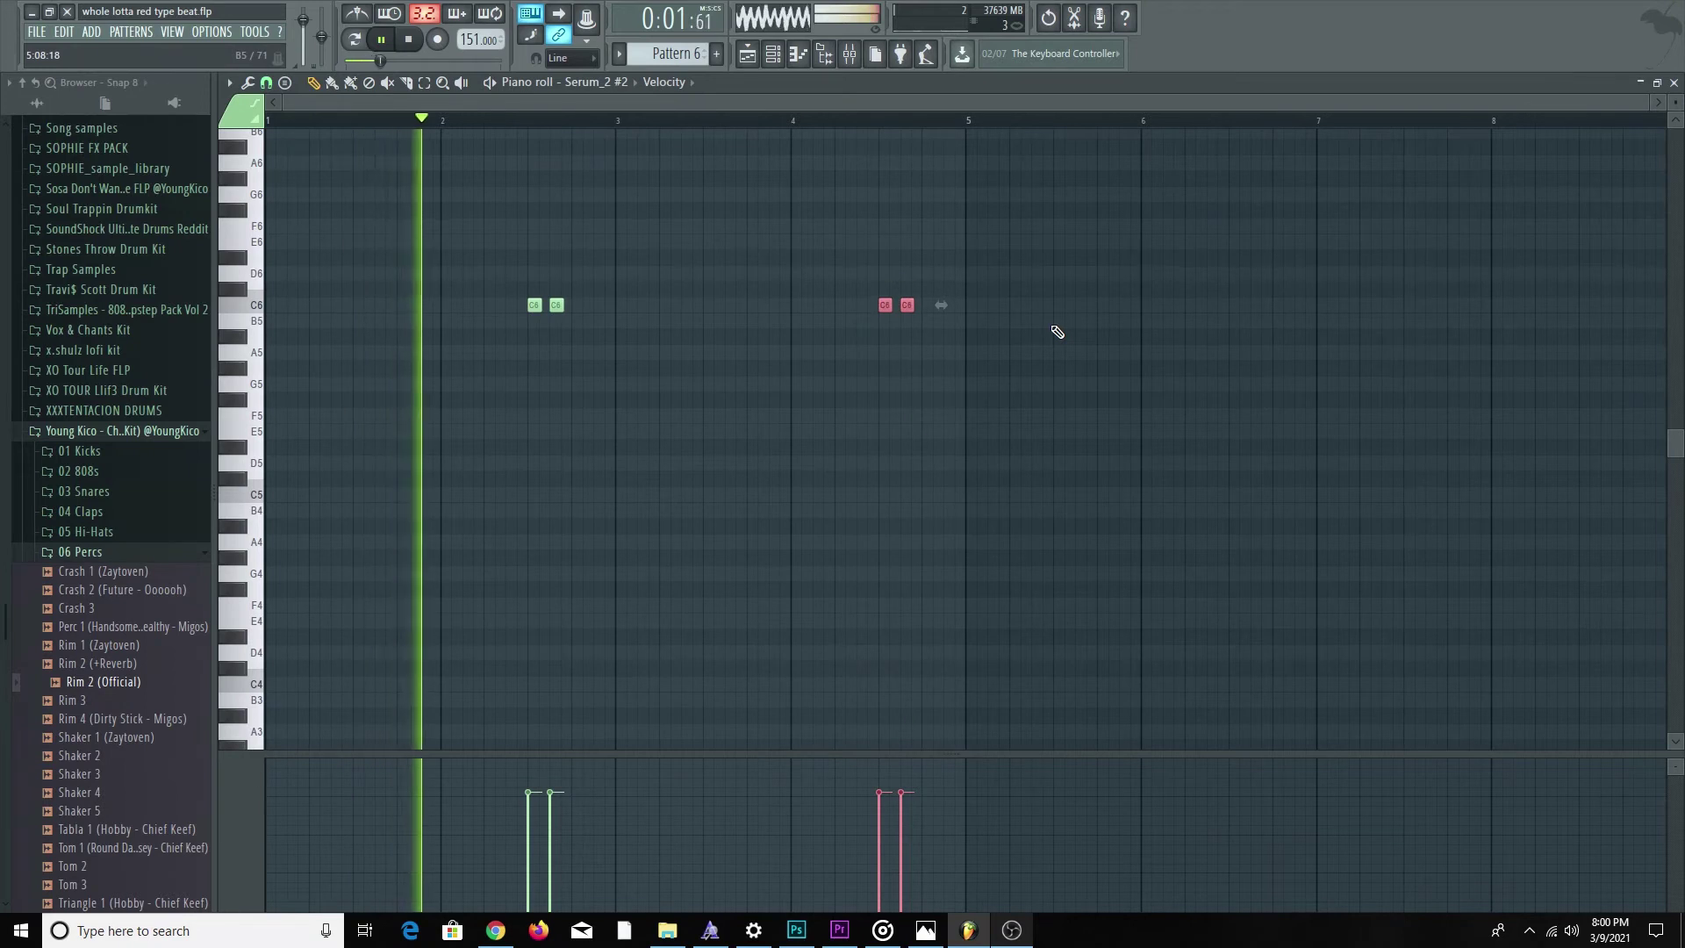
# Select the channels from Serum_2 through Serum_2 #2 and route them to consecutive mixer tracks starting at insert 1.
pyautogui.click(1673, 83)
pyautogui.press('space')
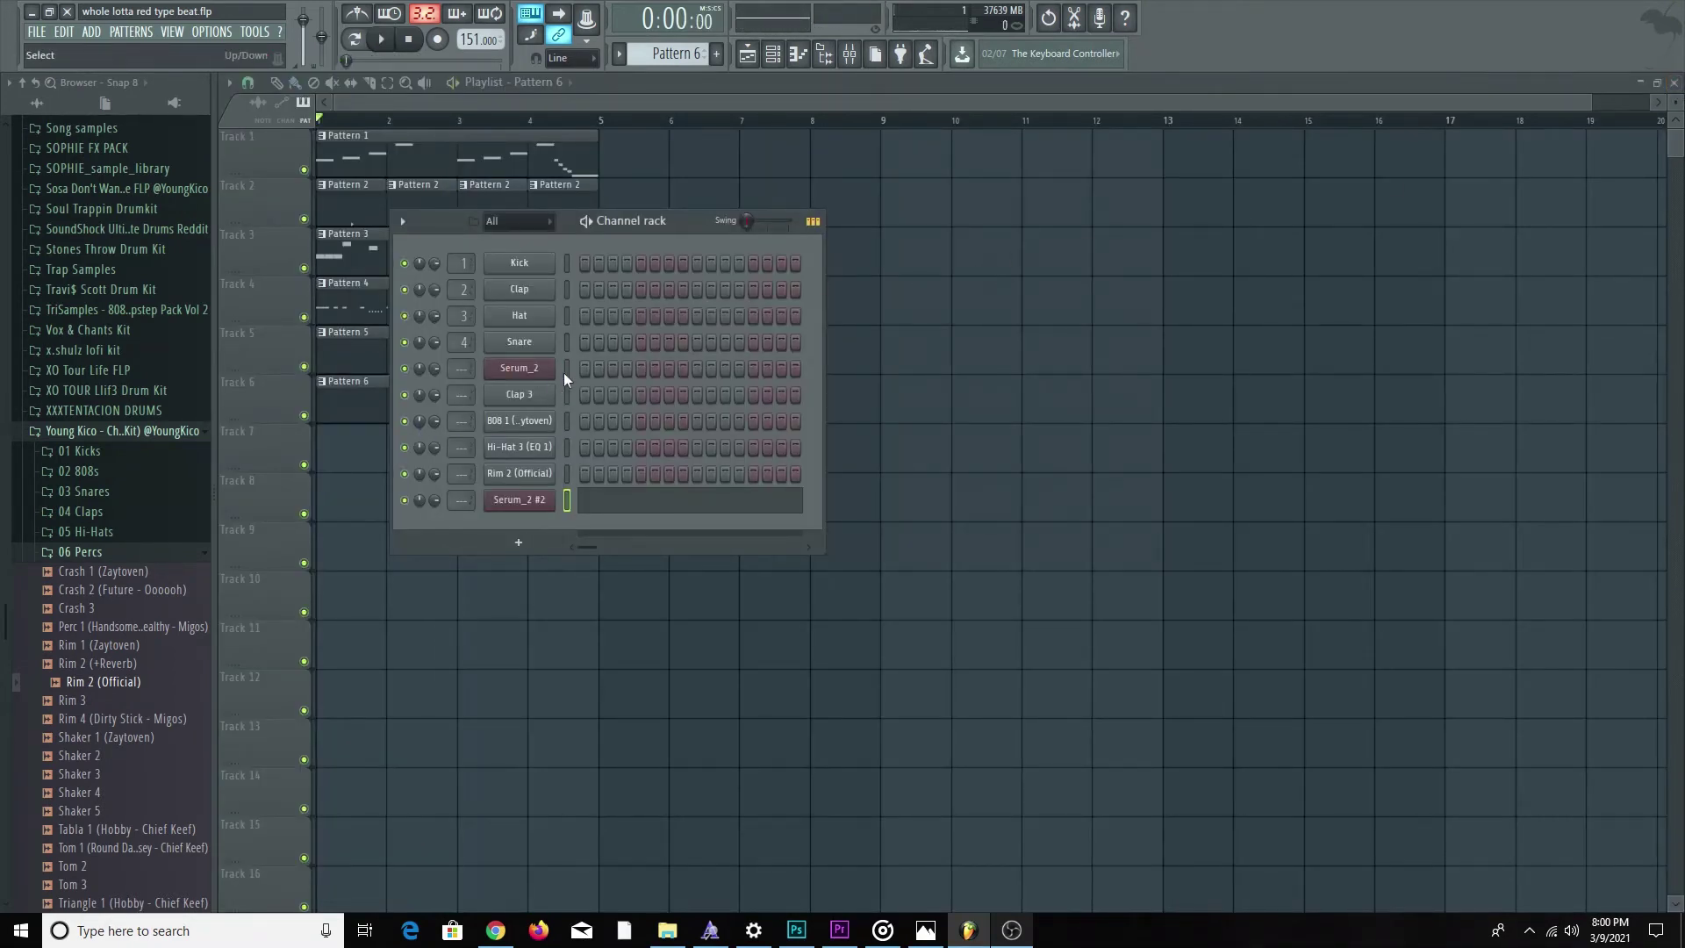
pyautogui.moveTo(566, 368); pyautogui.dragTo(569, 497)
pyautogui.click(863, 55)
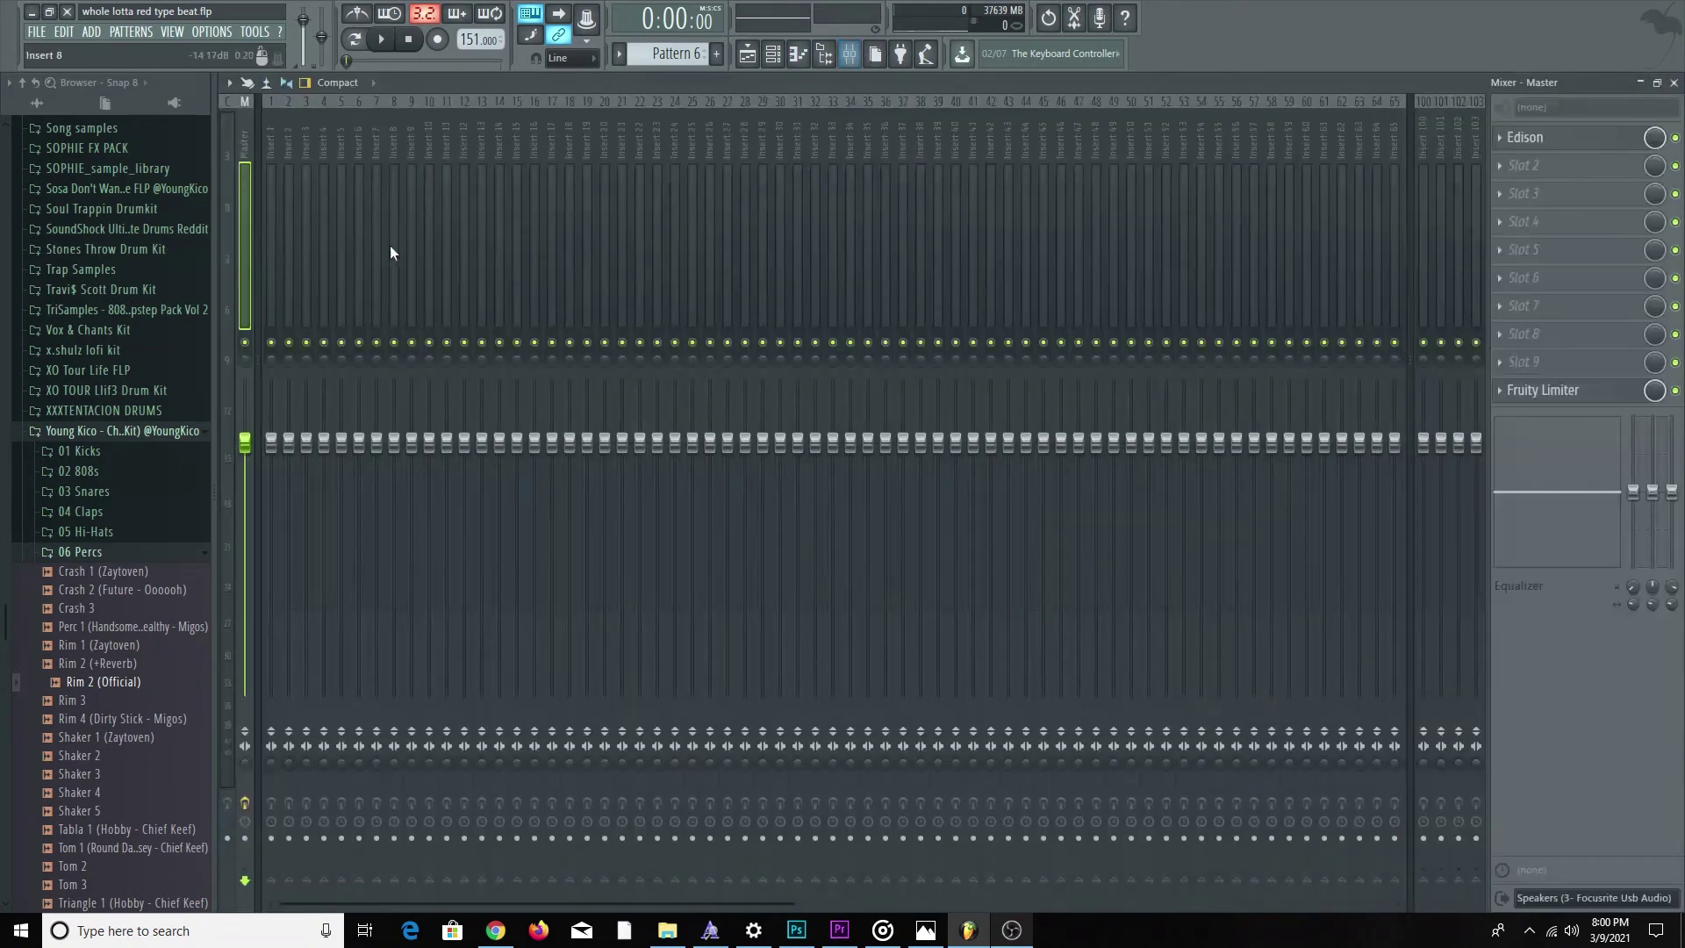
pyautogui.rightClick(274, 264)
pyautogui.moveTo(398, 242)
pyautogui.click(524, 251)
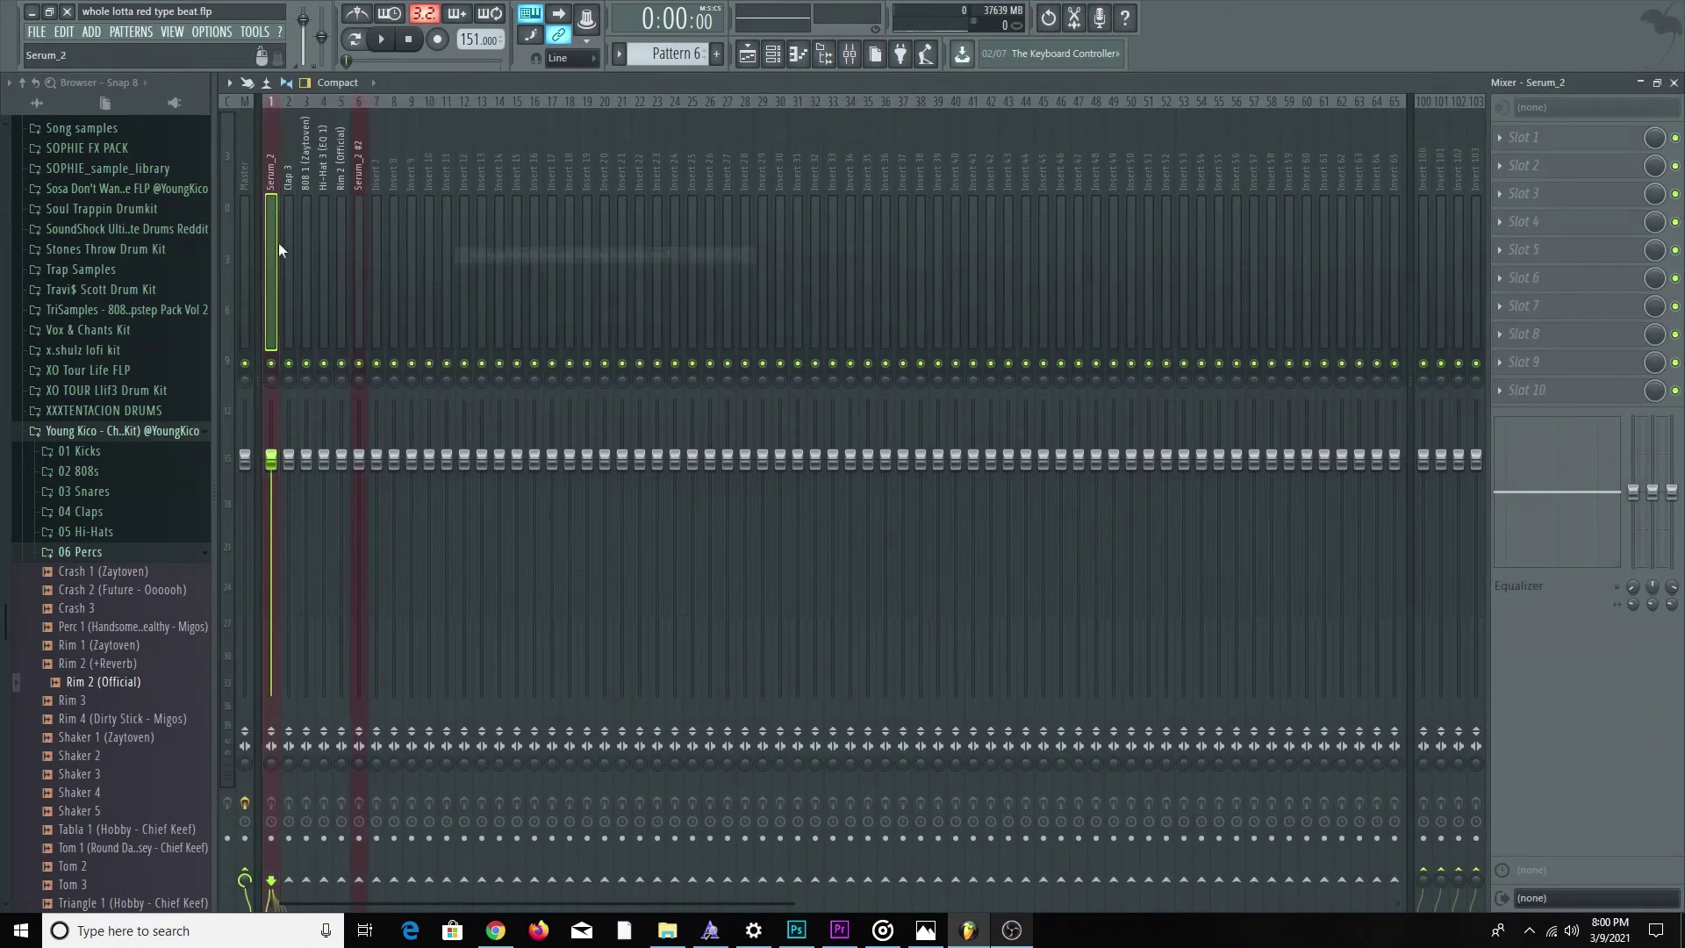
pyautogui.click(243, 254)
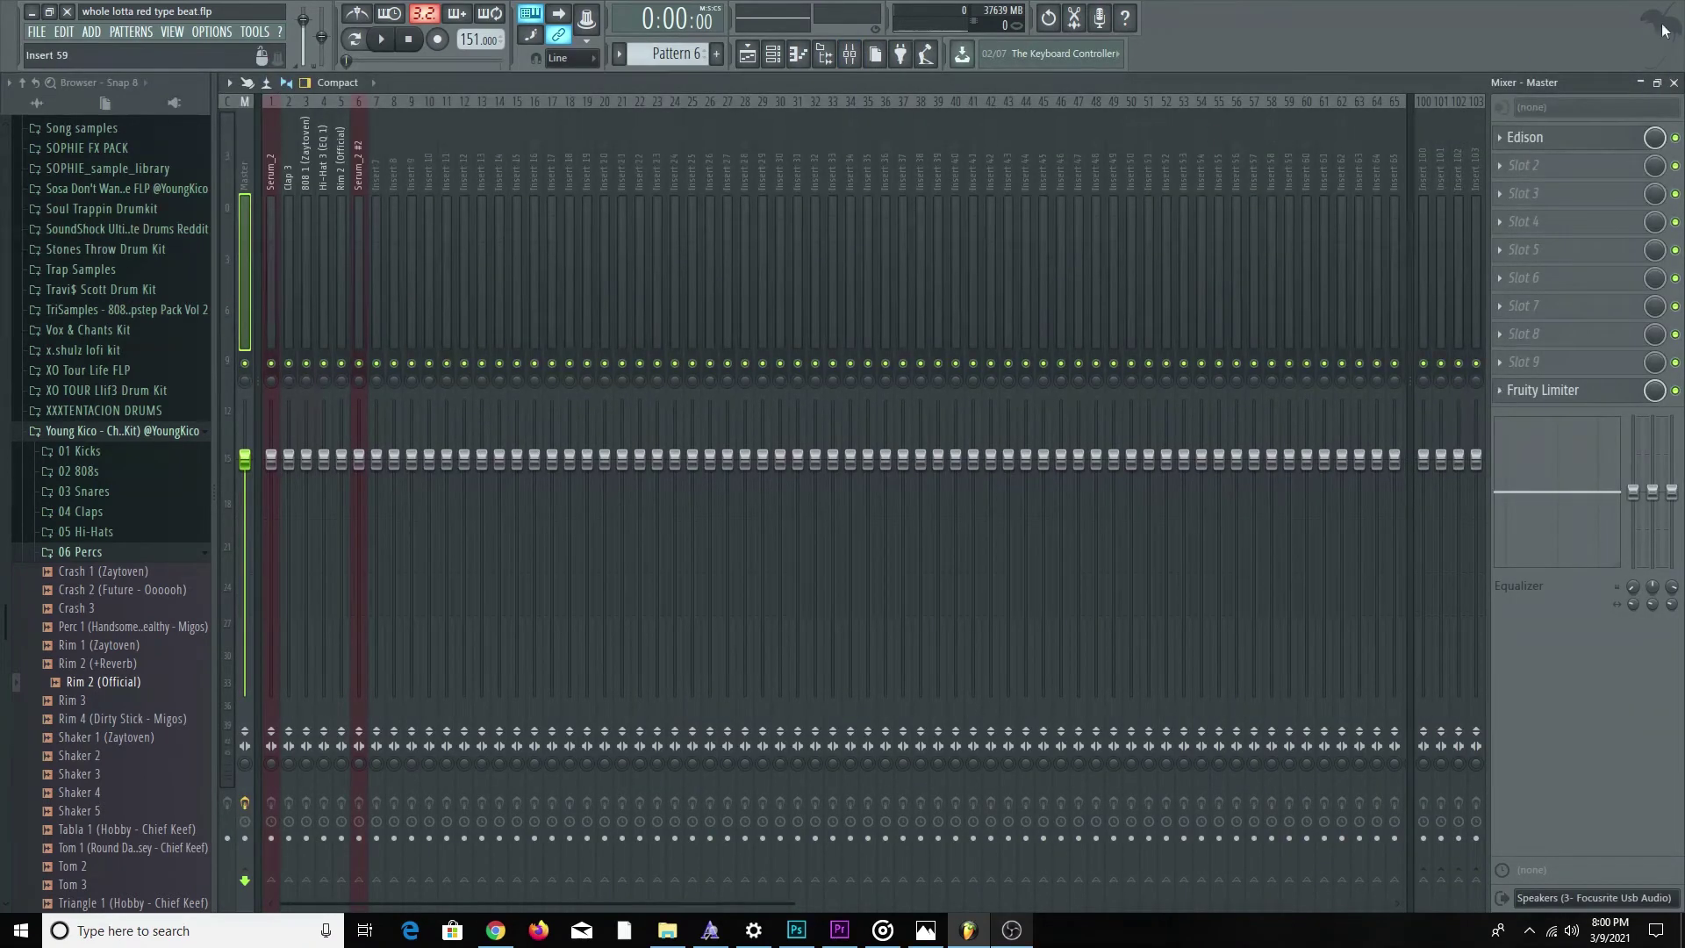
pyautogui.click(1675, 81)
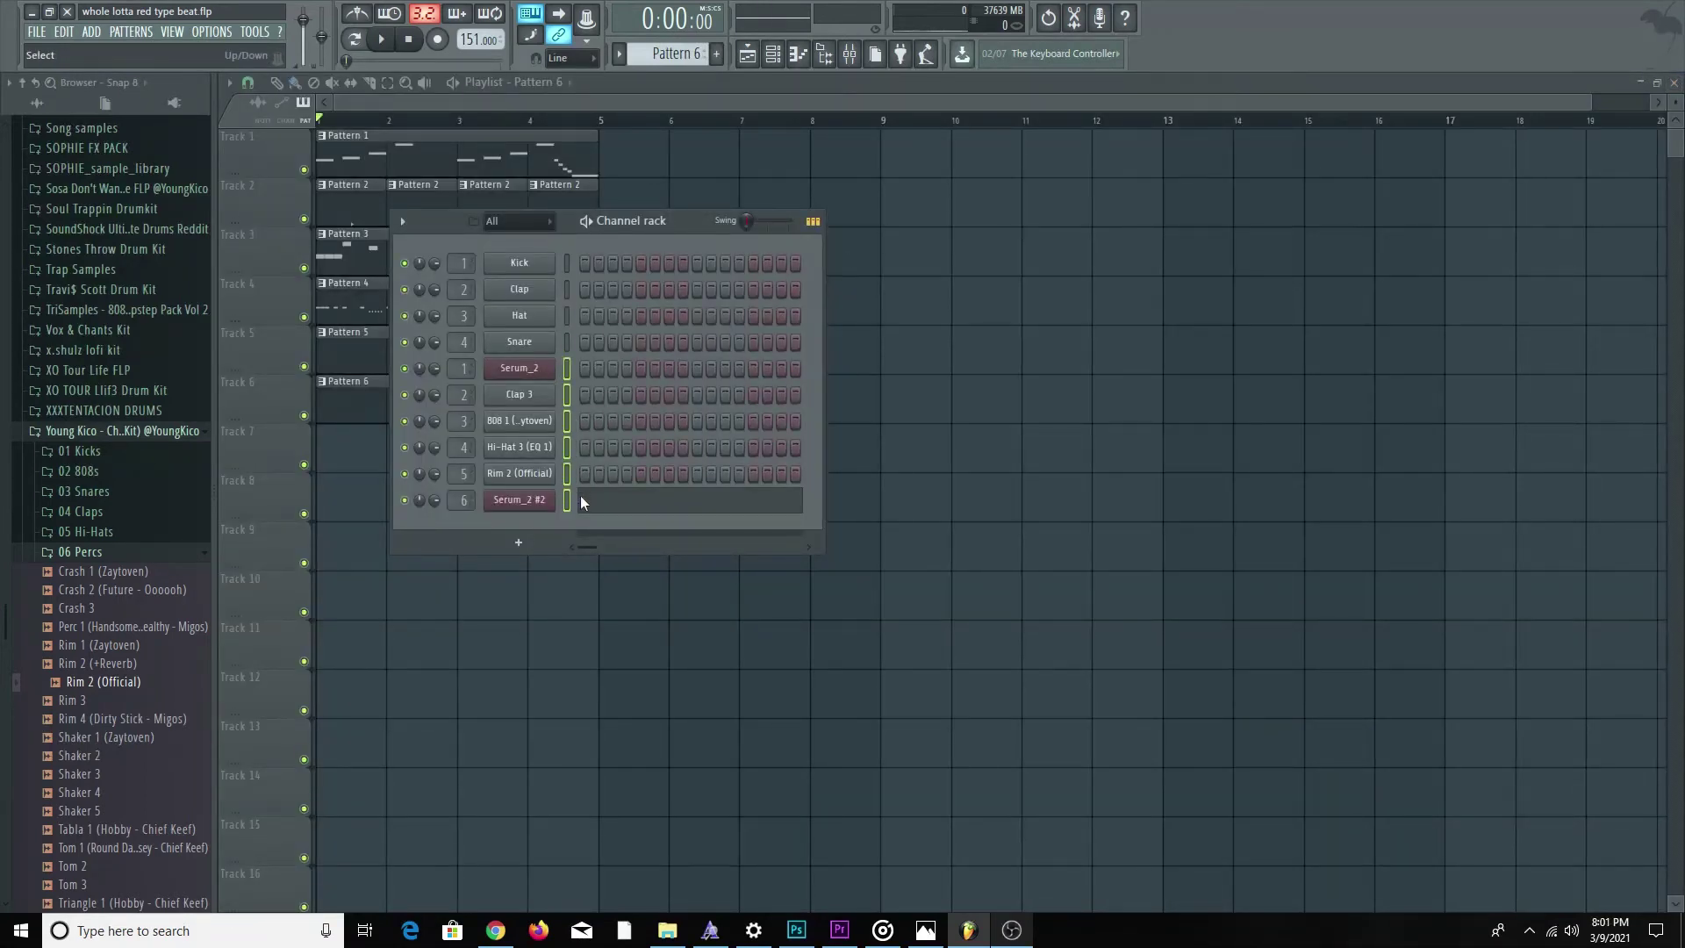
# Reapply the selected channels' routing starting from the Serum_2 mixer track, and select the Serum_2 #2 track to check it.
pyautogui.click(849, 54)
pyautogui.click(280, 249)
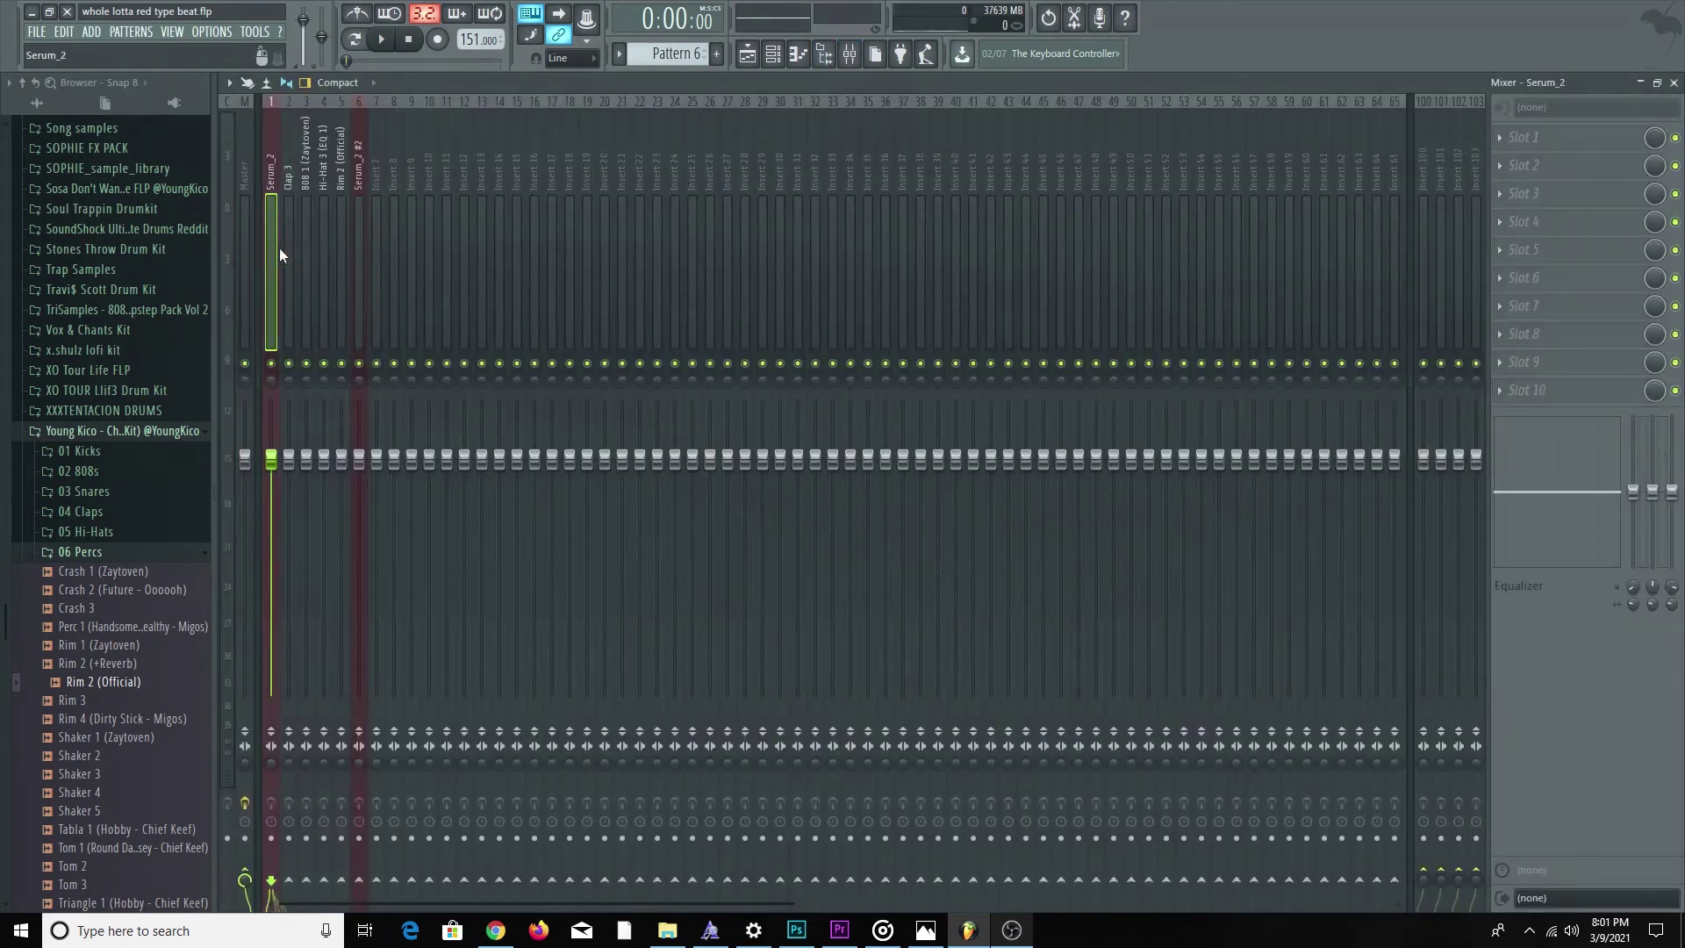
pyautogui.rightClick(279, 247)
pyautogui.moveTo(344, 239)
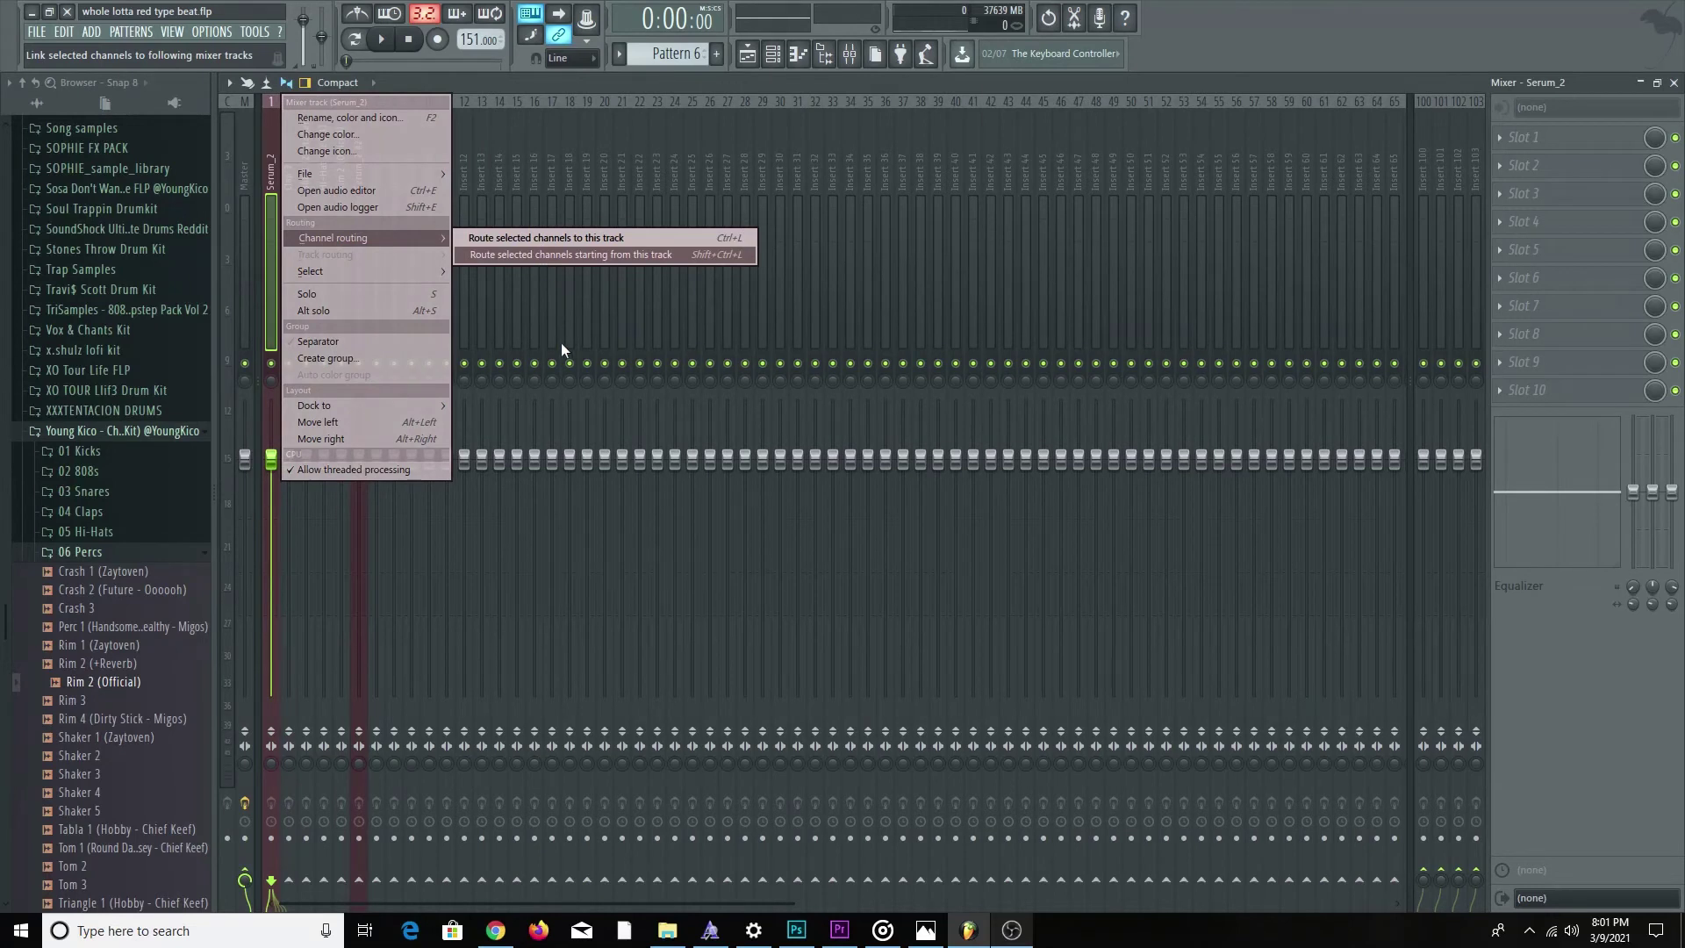
pyautogui.click(570, 254)
pyautogui.click(351, 201)
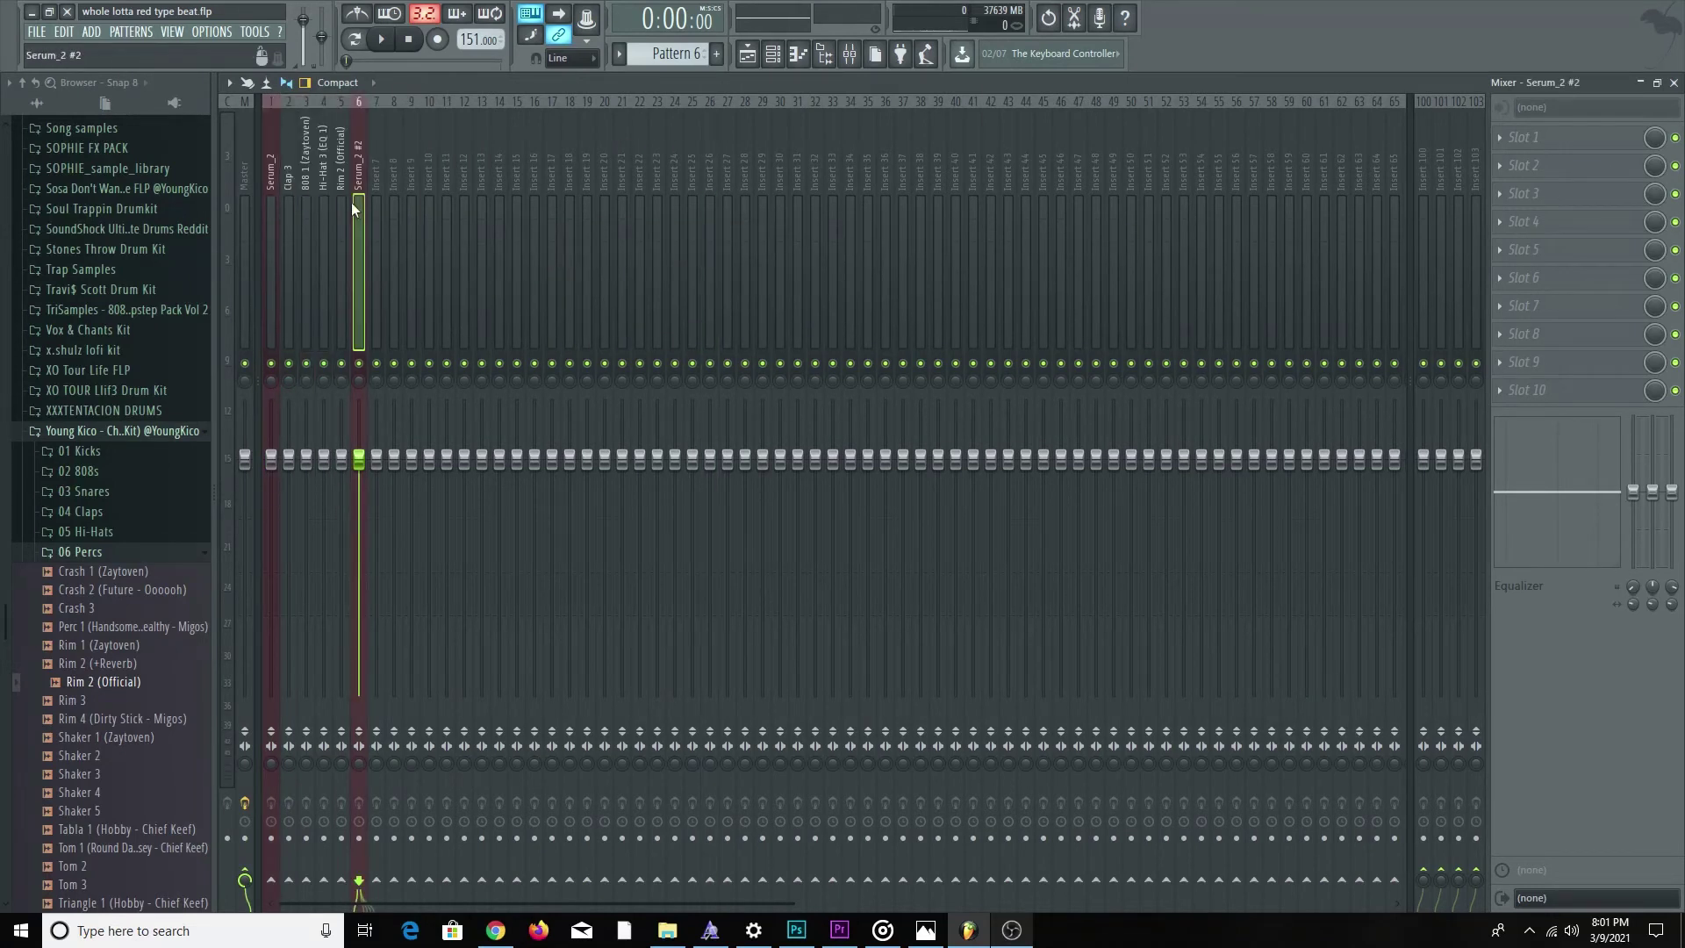
# Solo the 808 1 (Zaytoven) mixer track and start playback.
pyautogui.click(272, 222)
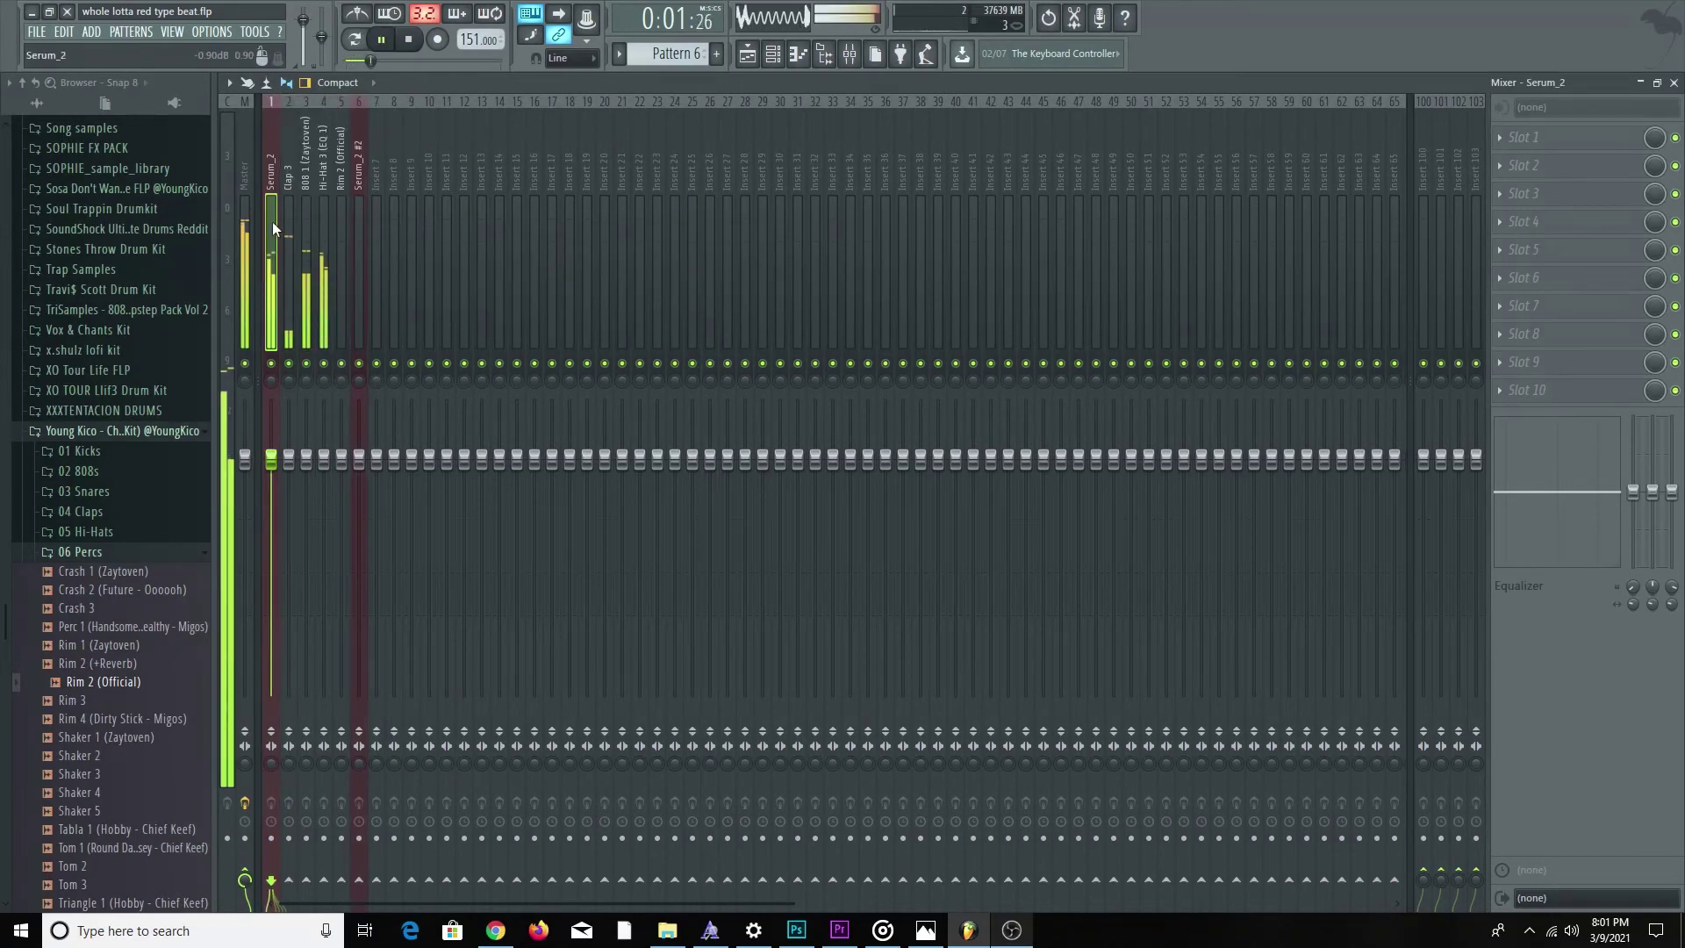
pyautogui.click(302, 238)
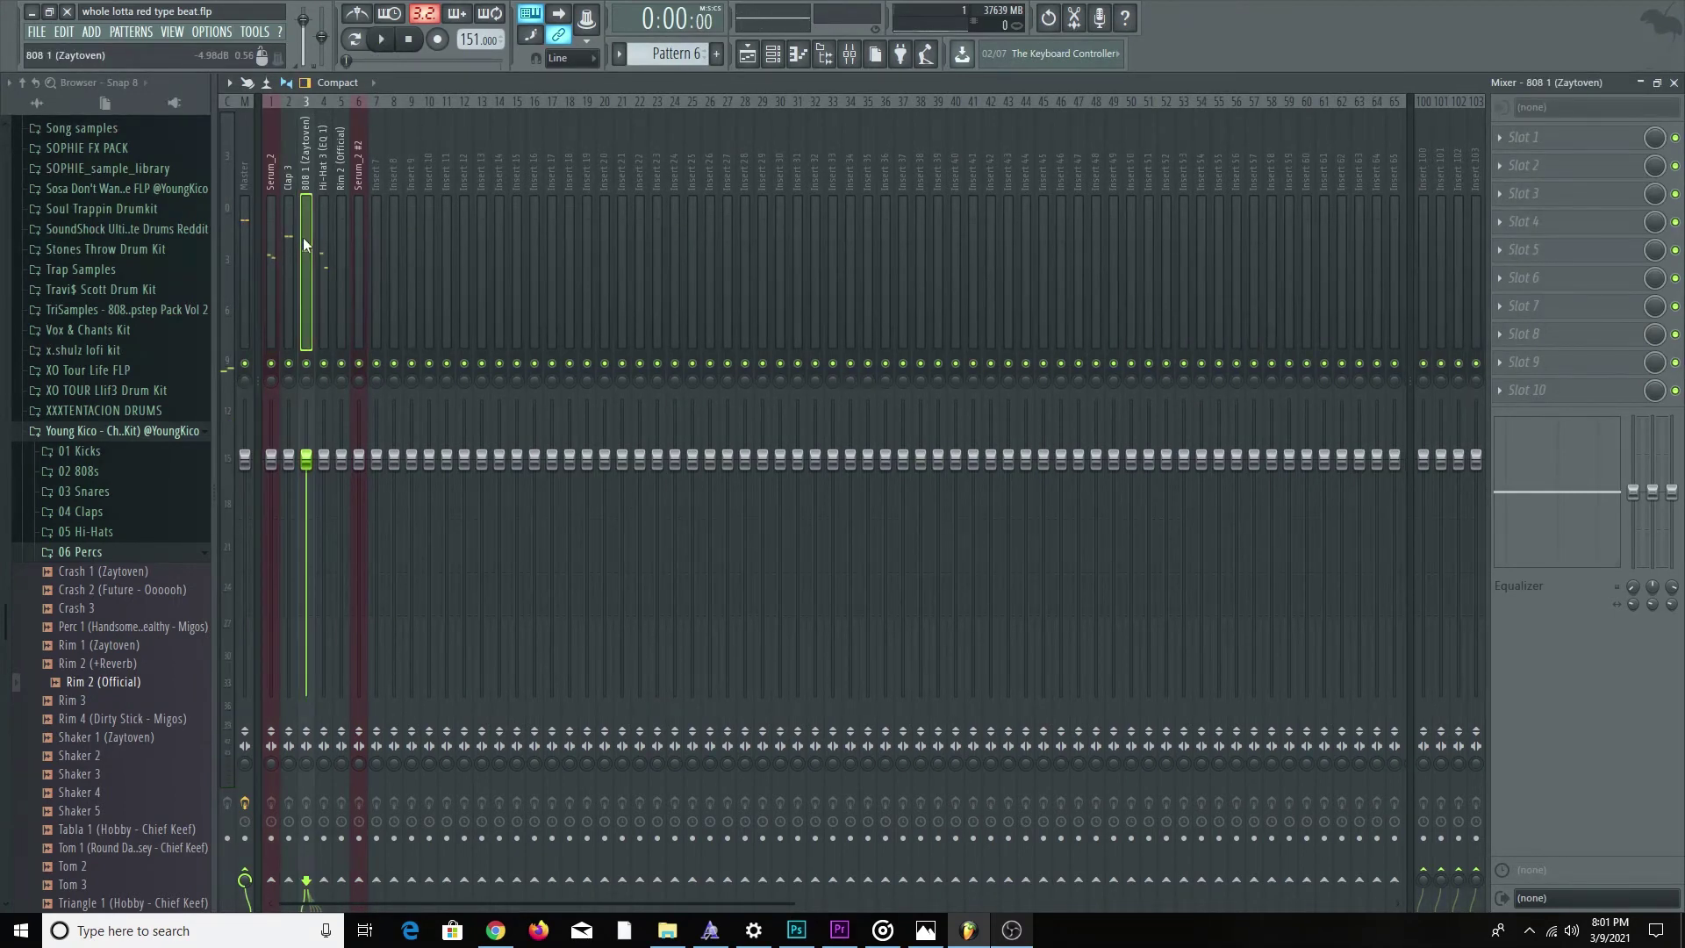
pyautogui.press('s')
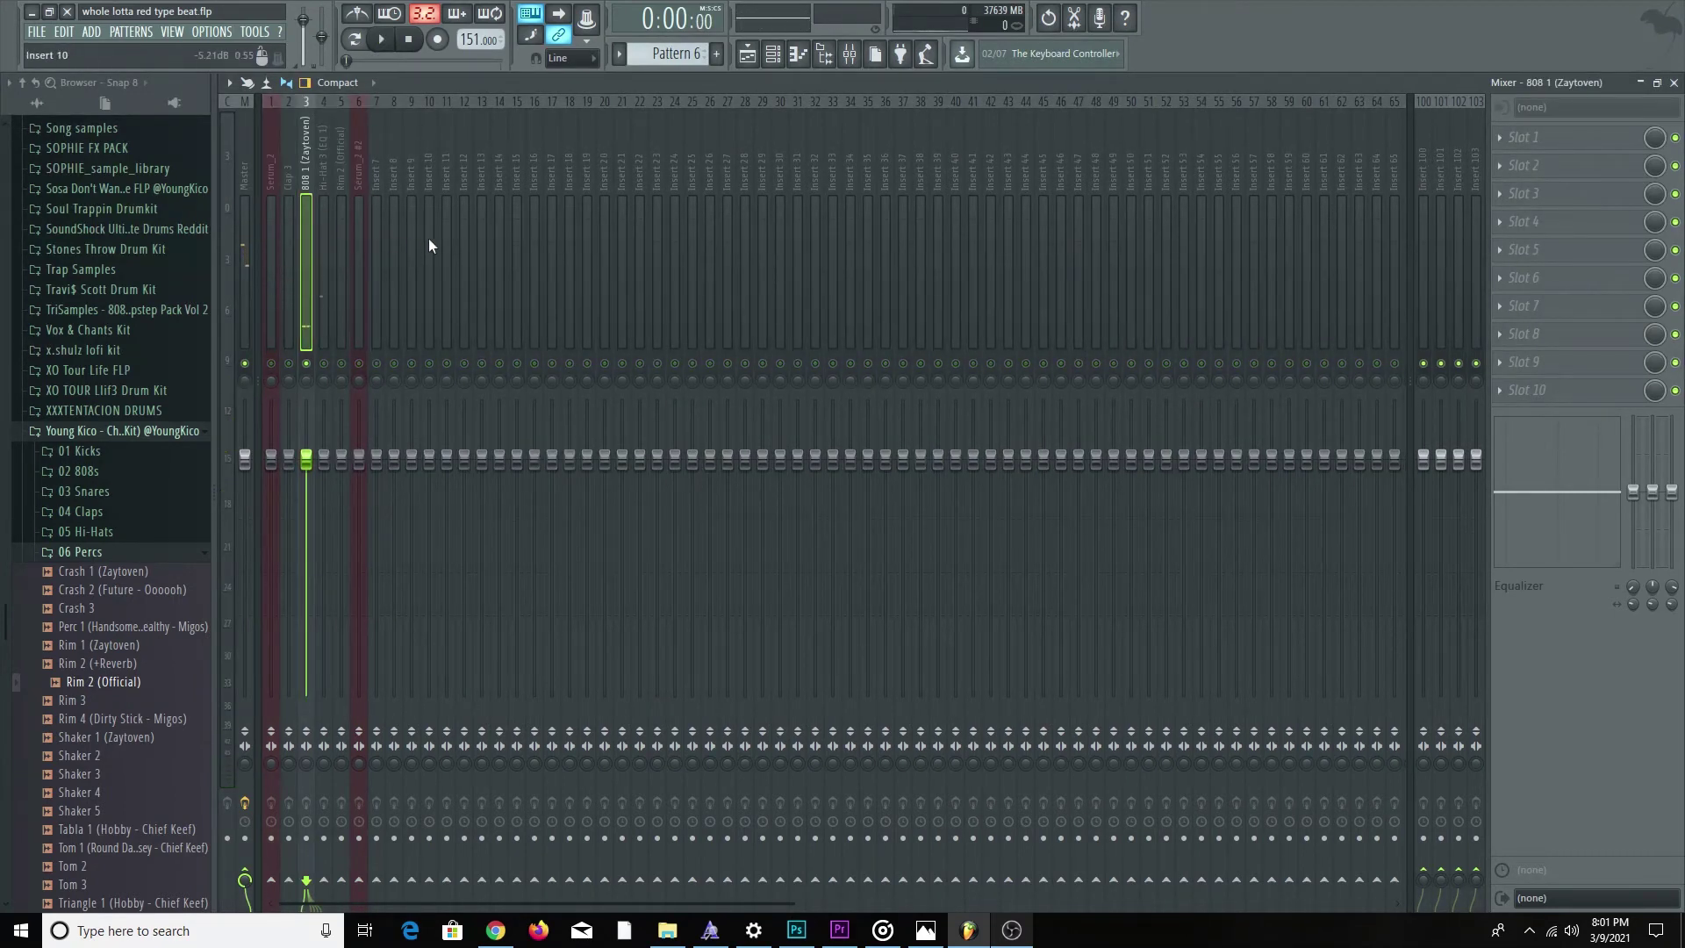
pyautogui.press('space')
# Insert Fruity Fast Dist in slot 3 of the 808 1 (Zaytoven) track and raise the track's volume to 111% (2.5 dB).
pyautogui.click(1524, 193)
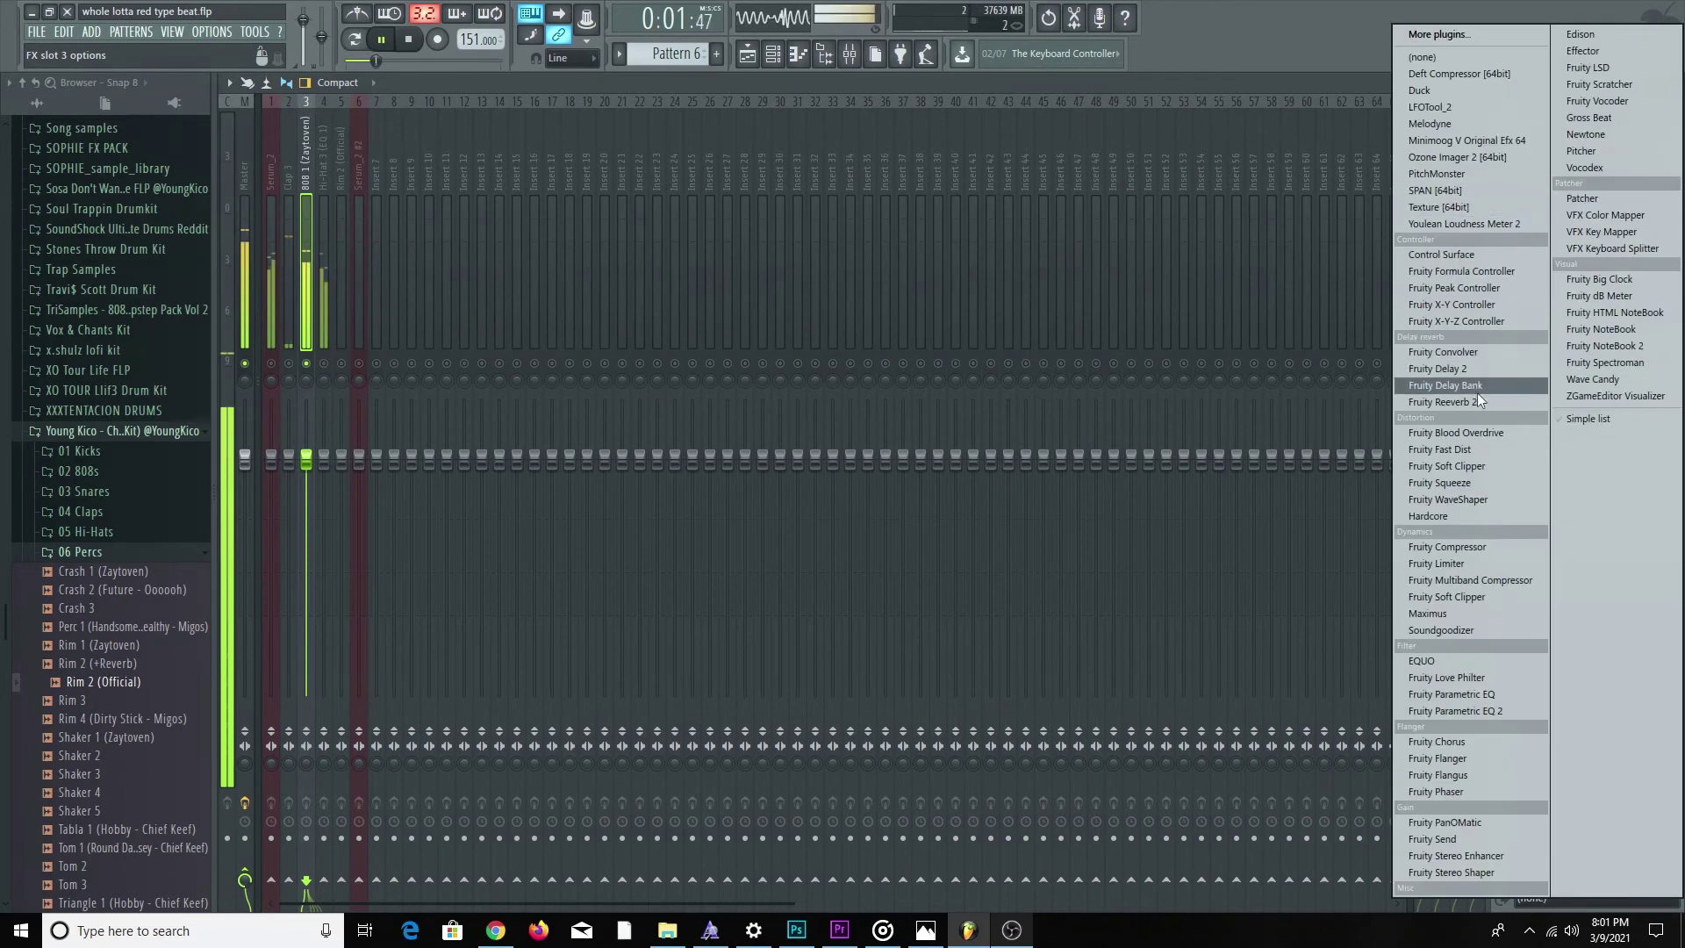
pyautogui.click(1456, 449)
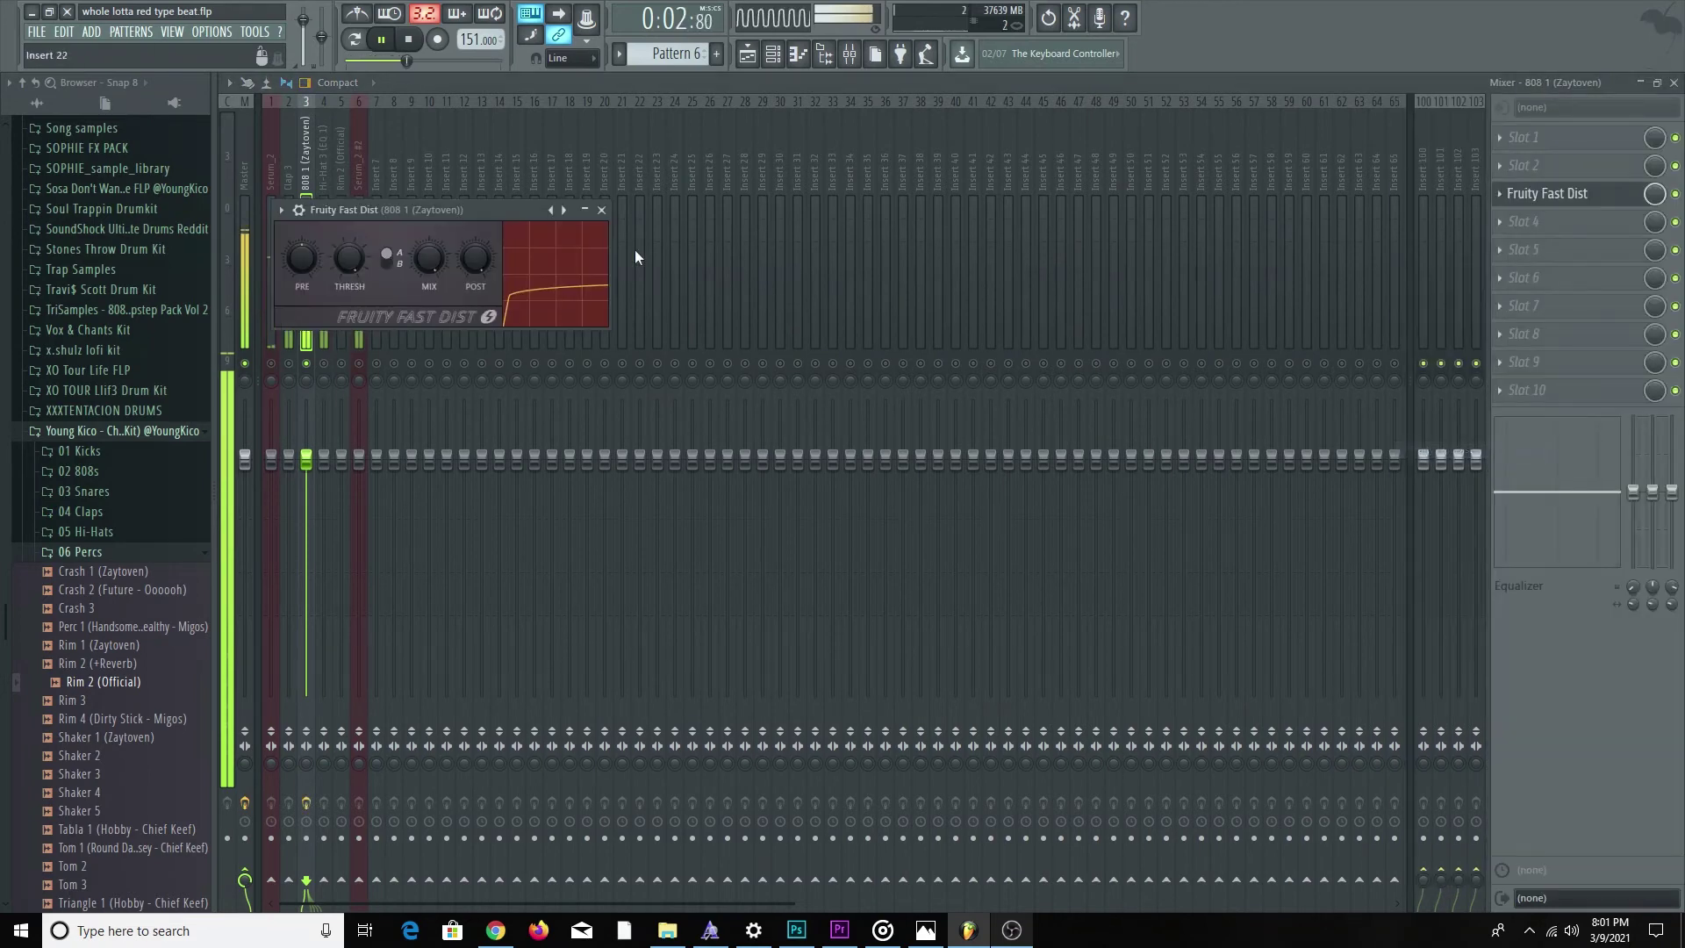
pyautogui.click(601, 209)
pyautogui.moveTo(306, 458); pyautogui.dragTo(308, 434)
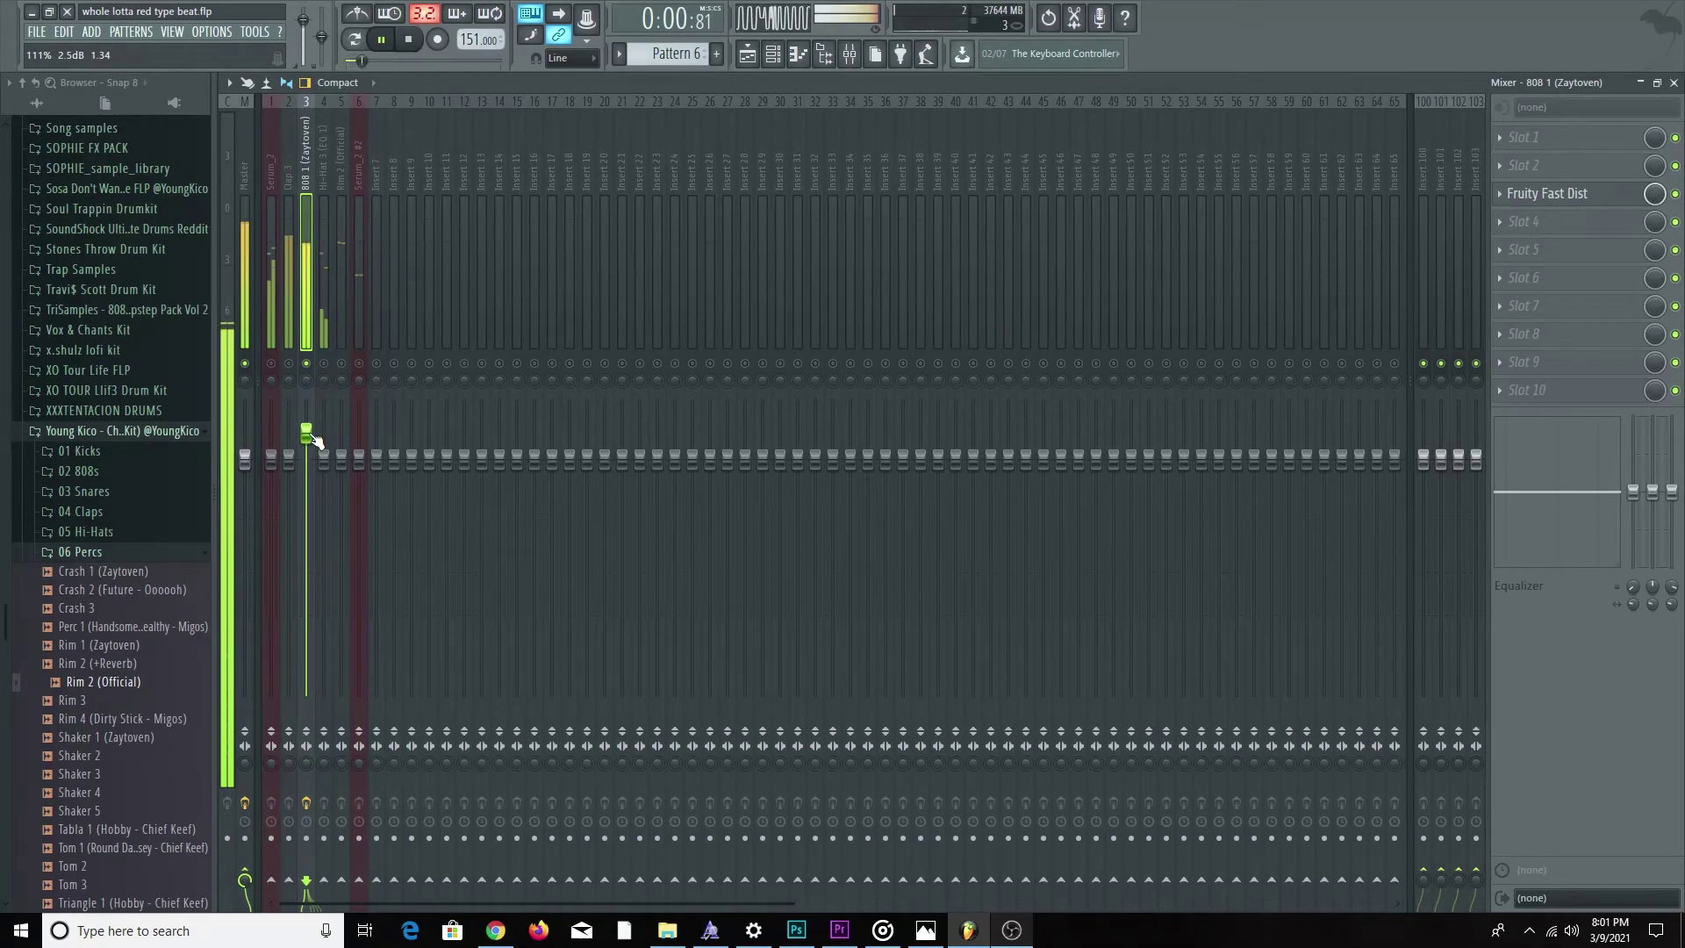
pyautogui.press('space')
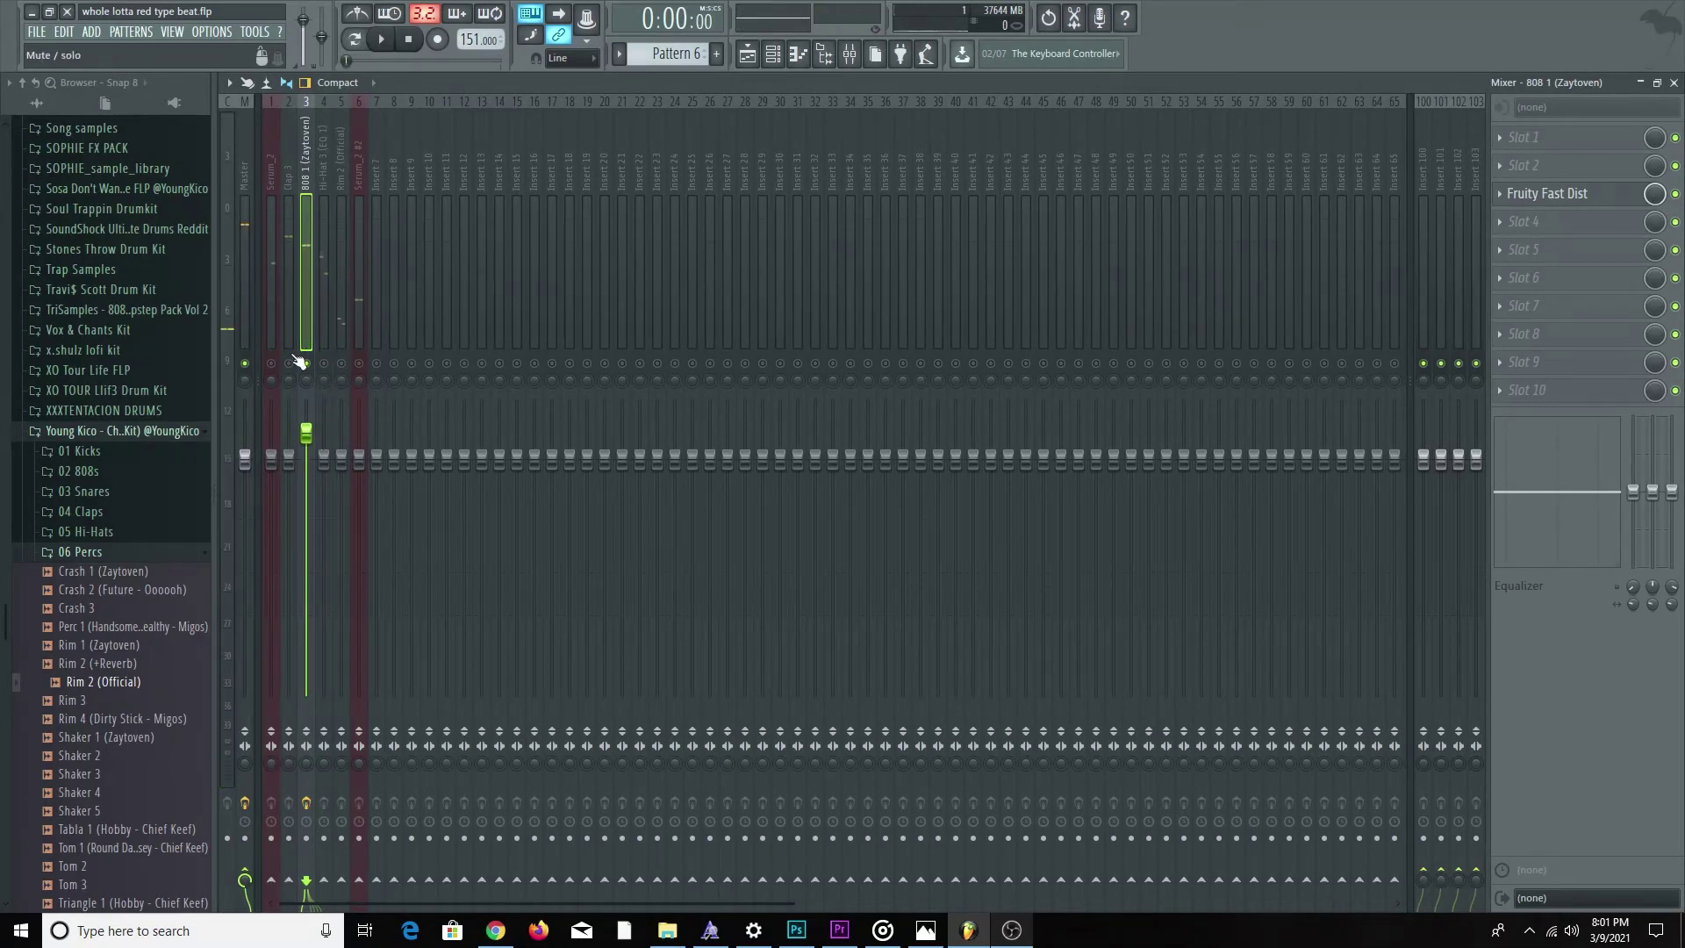
# On the unmuted Clap 3 track, insert Fruity Fast Dist in slot 4 and lower the volume to 88% (-2.7 dB).
pyautogui.click(292, 464)
pyautogui.press('space')
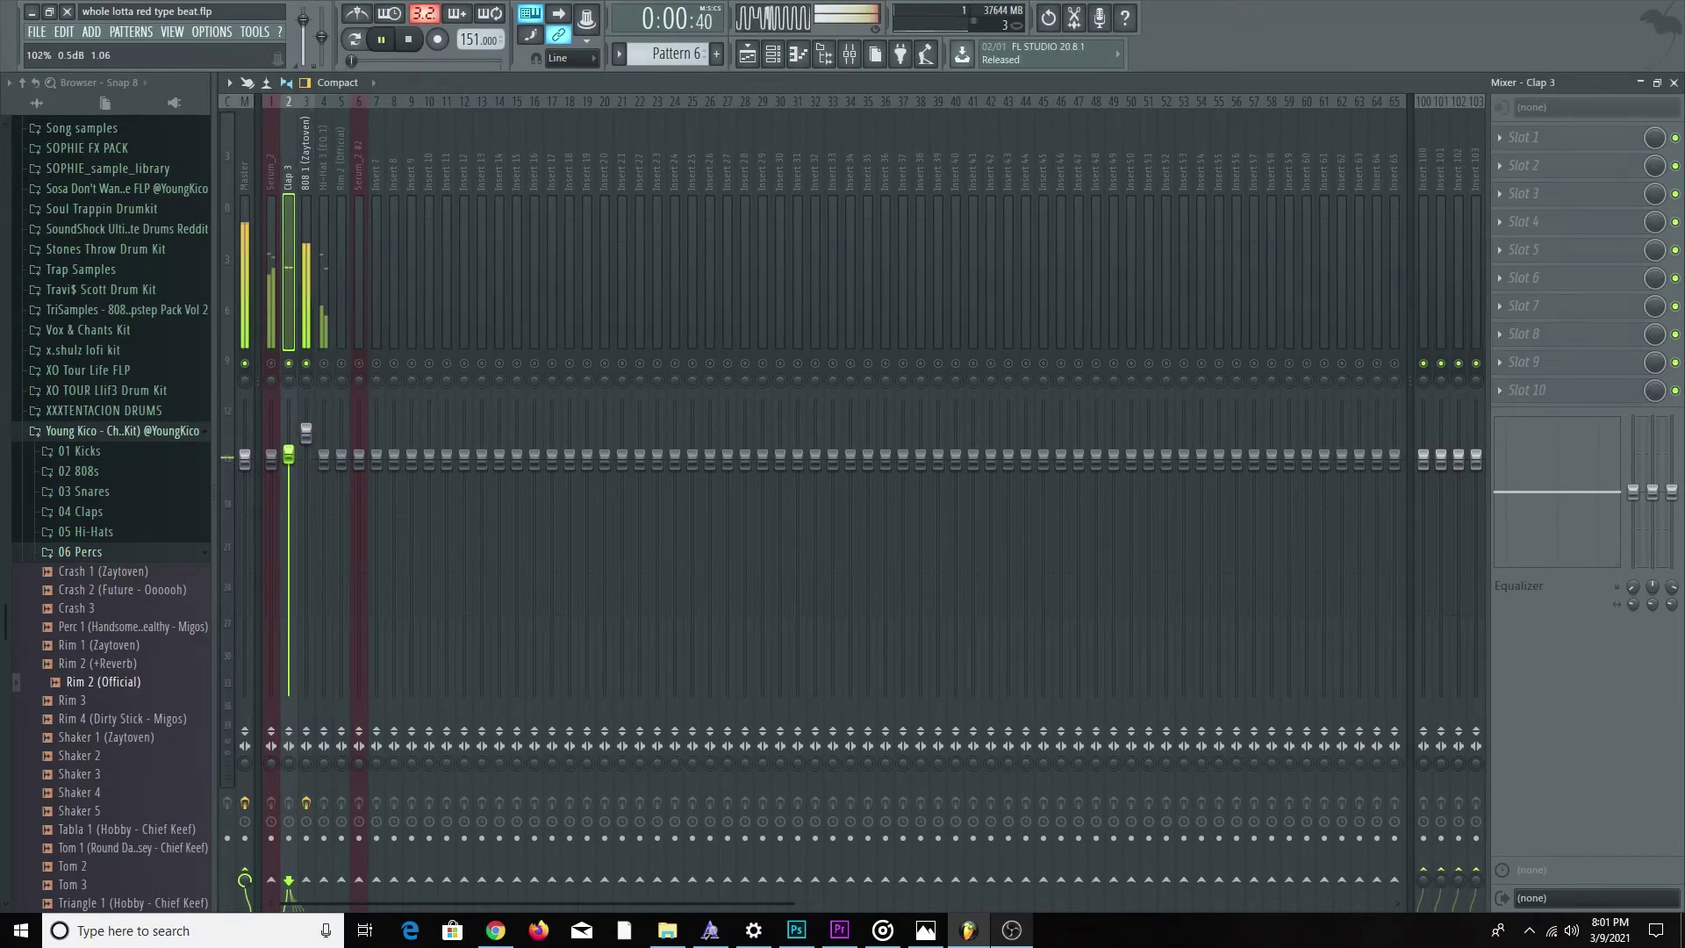
pyautogui.click(1531, 221)
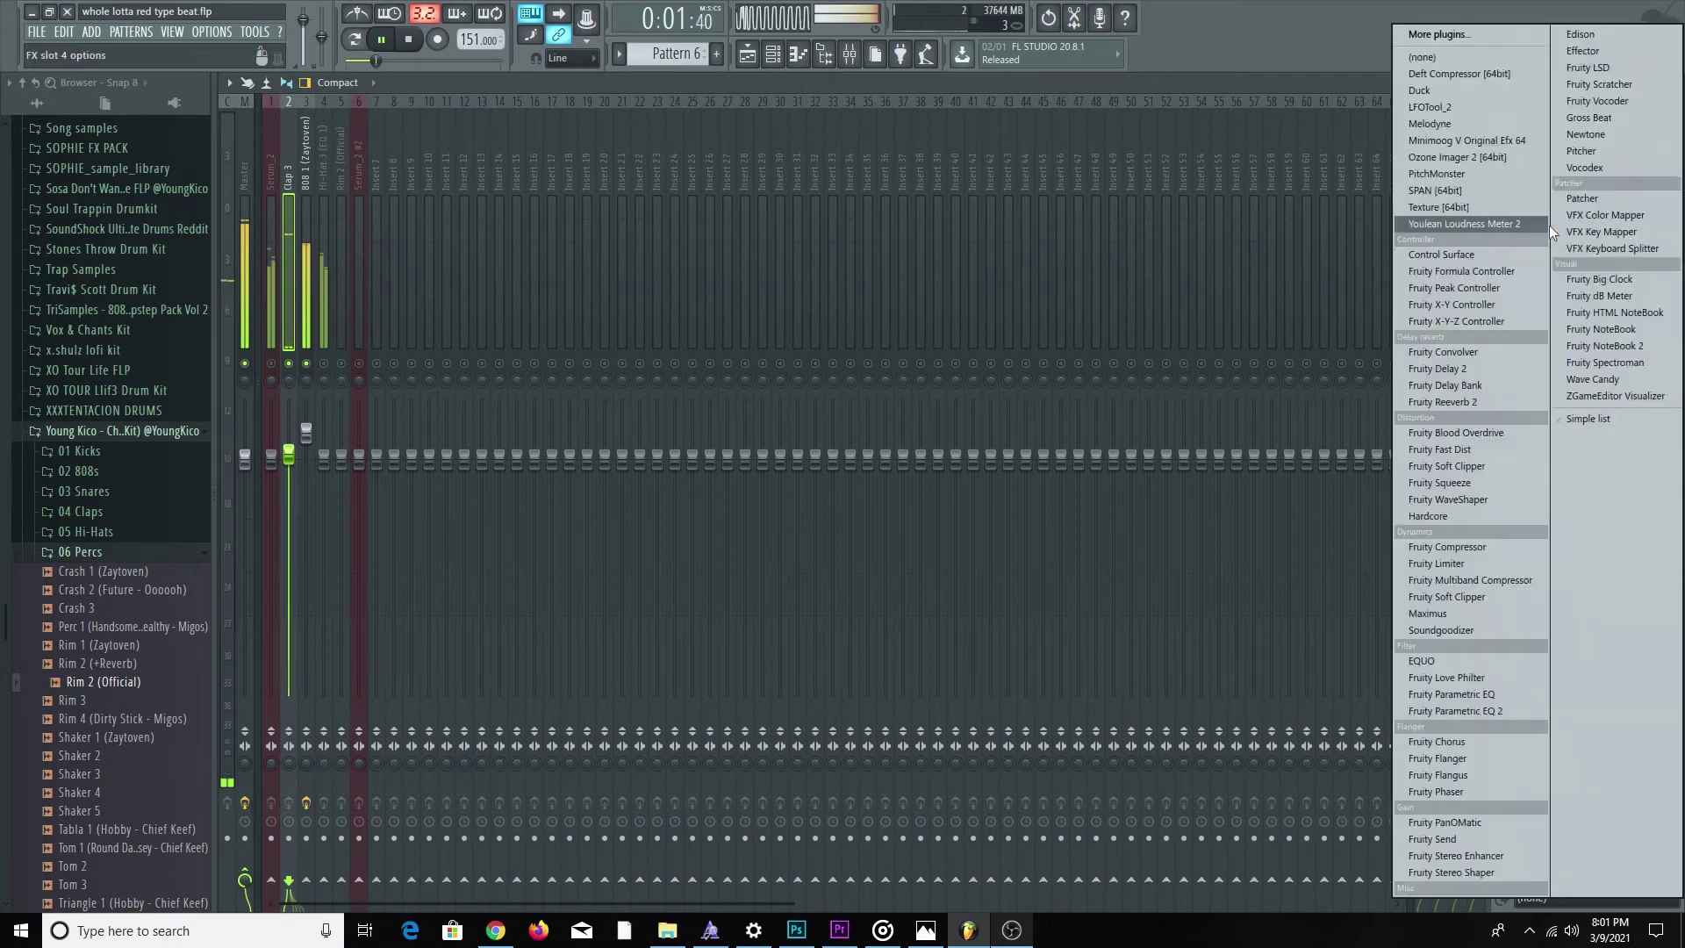
pyautogui.click(1493, 449)
pyautogui.click(579, 181)
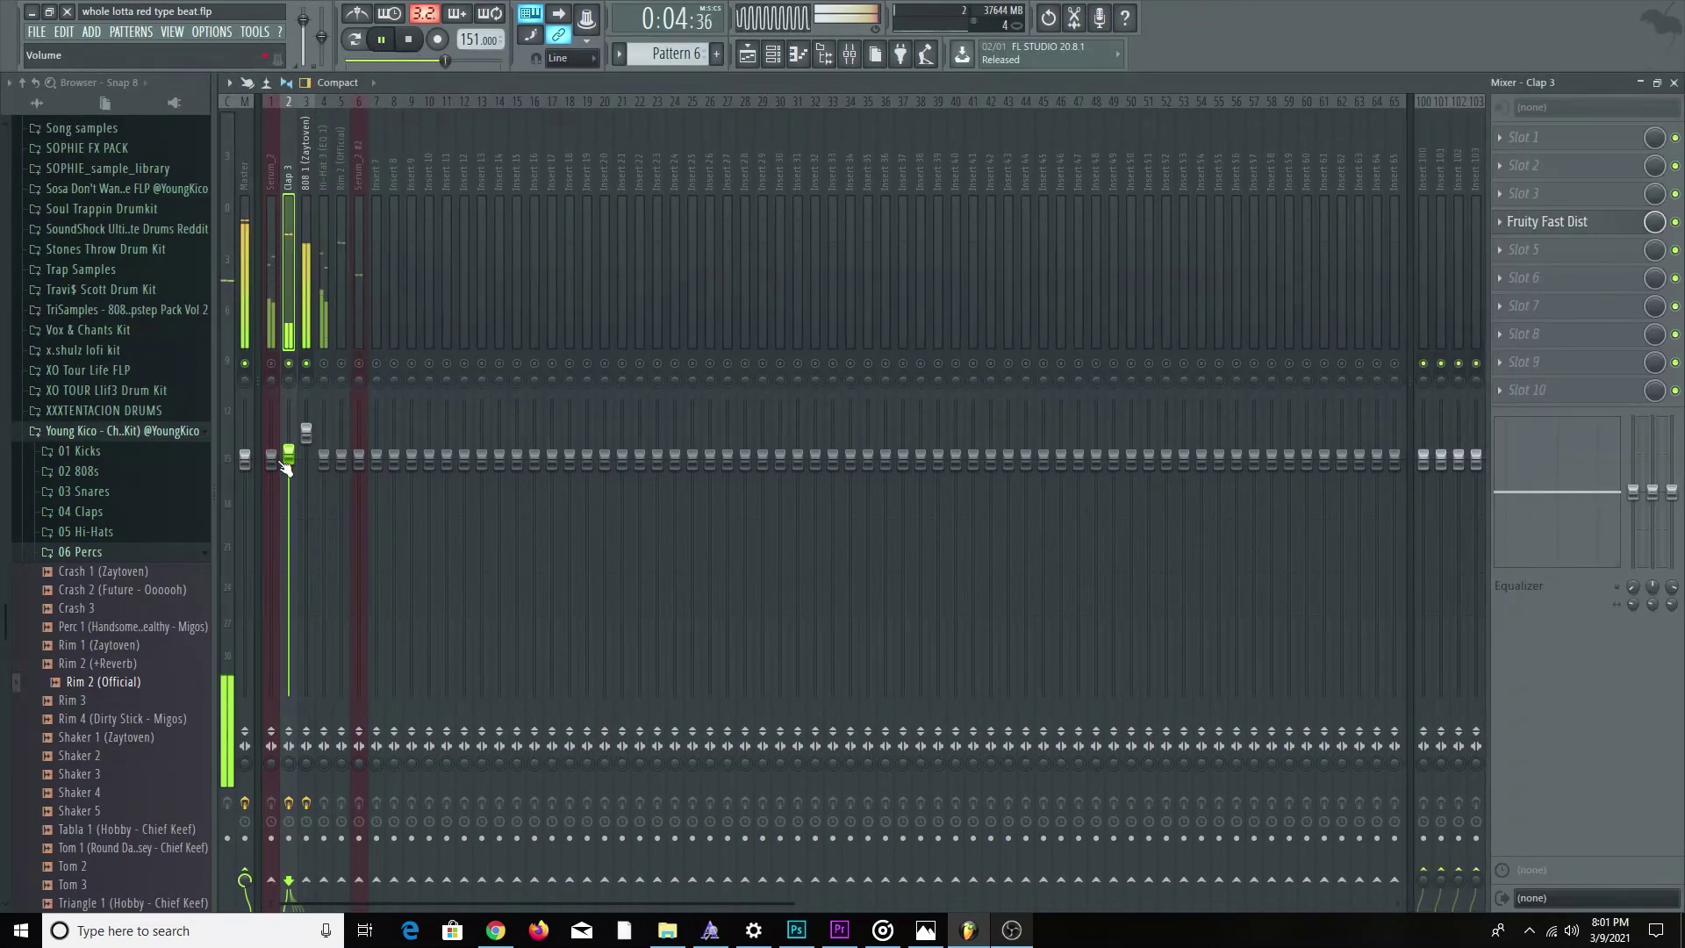
pyautogui.moveTo(289, 454); pyautogui.dragTo(289, 487)
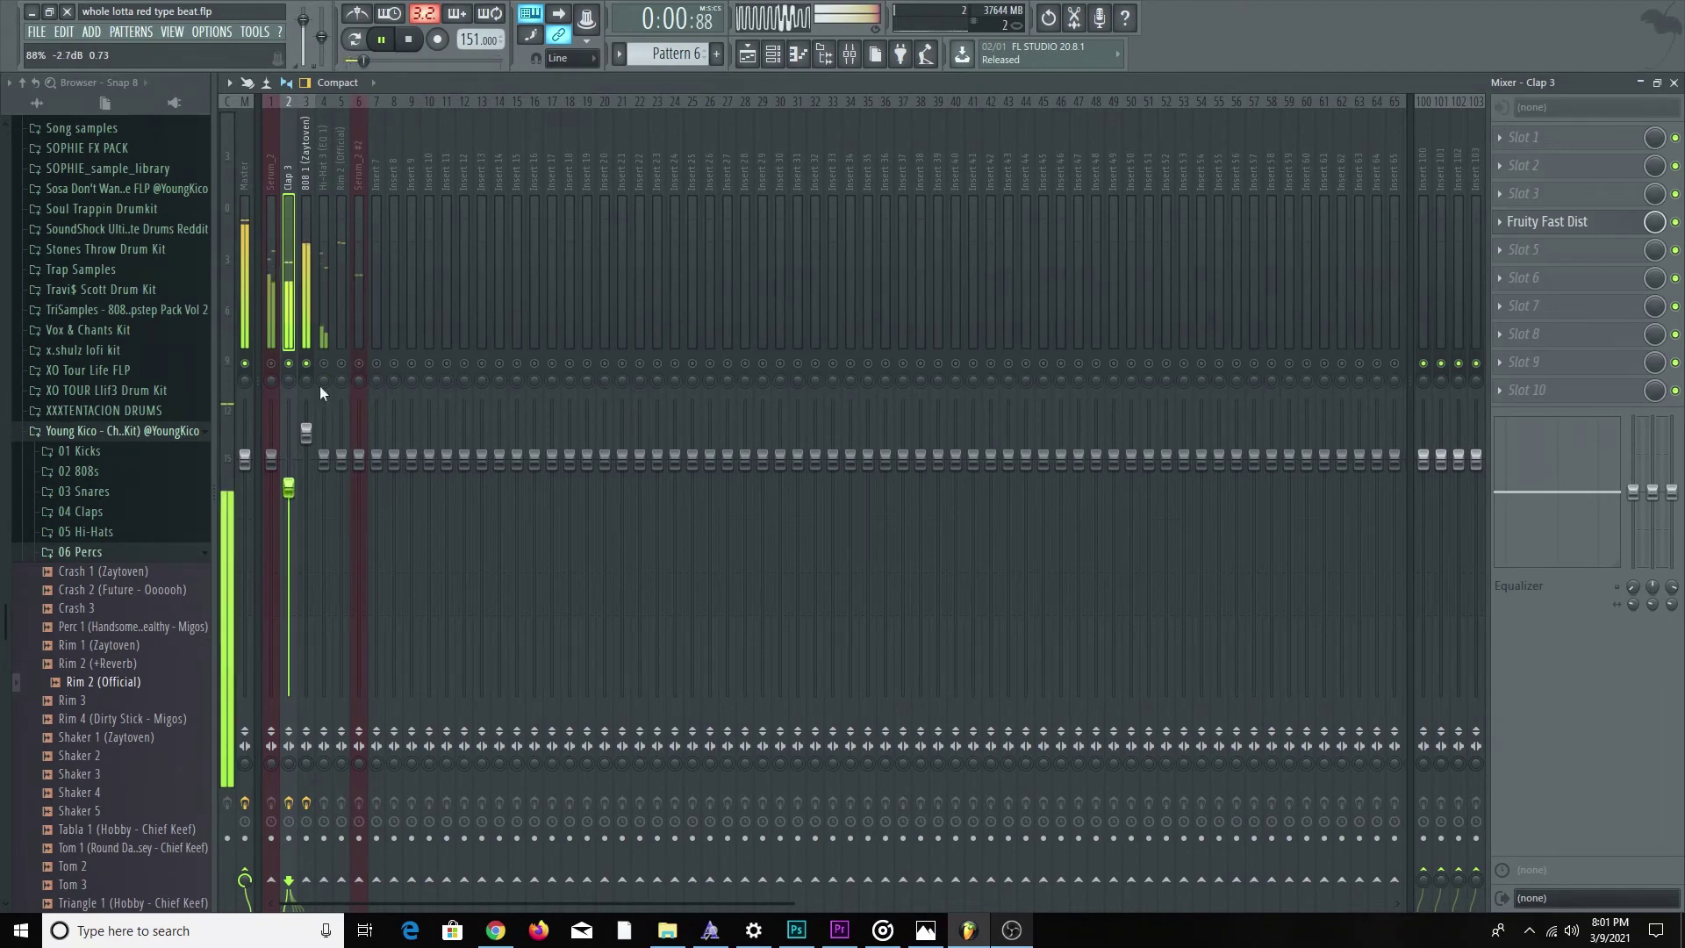
# Unmute the Hi-Hat 3 (EQ 1) mixer track, insert Fruity Fast Dist in slot 4 and lower the track's volume.
pyautogui.click(323, 456)
pyautogui.click(1523, 221)
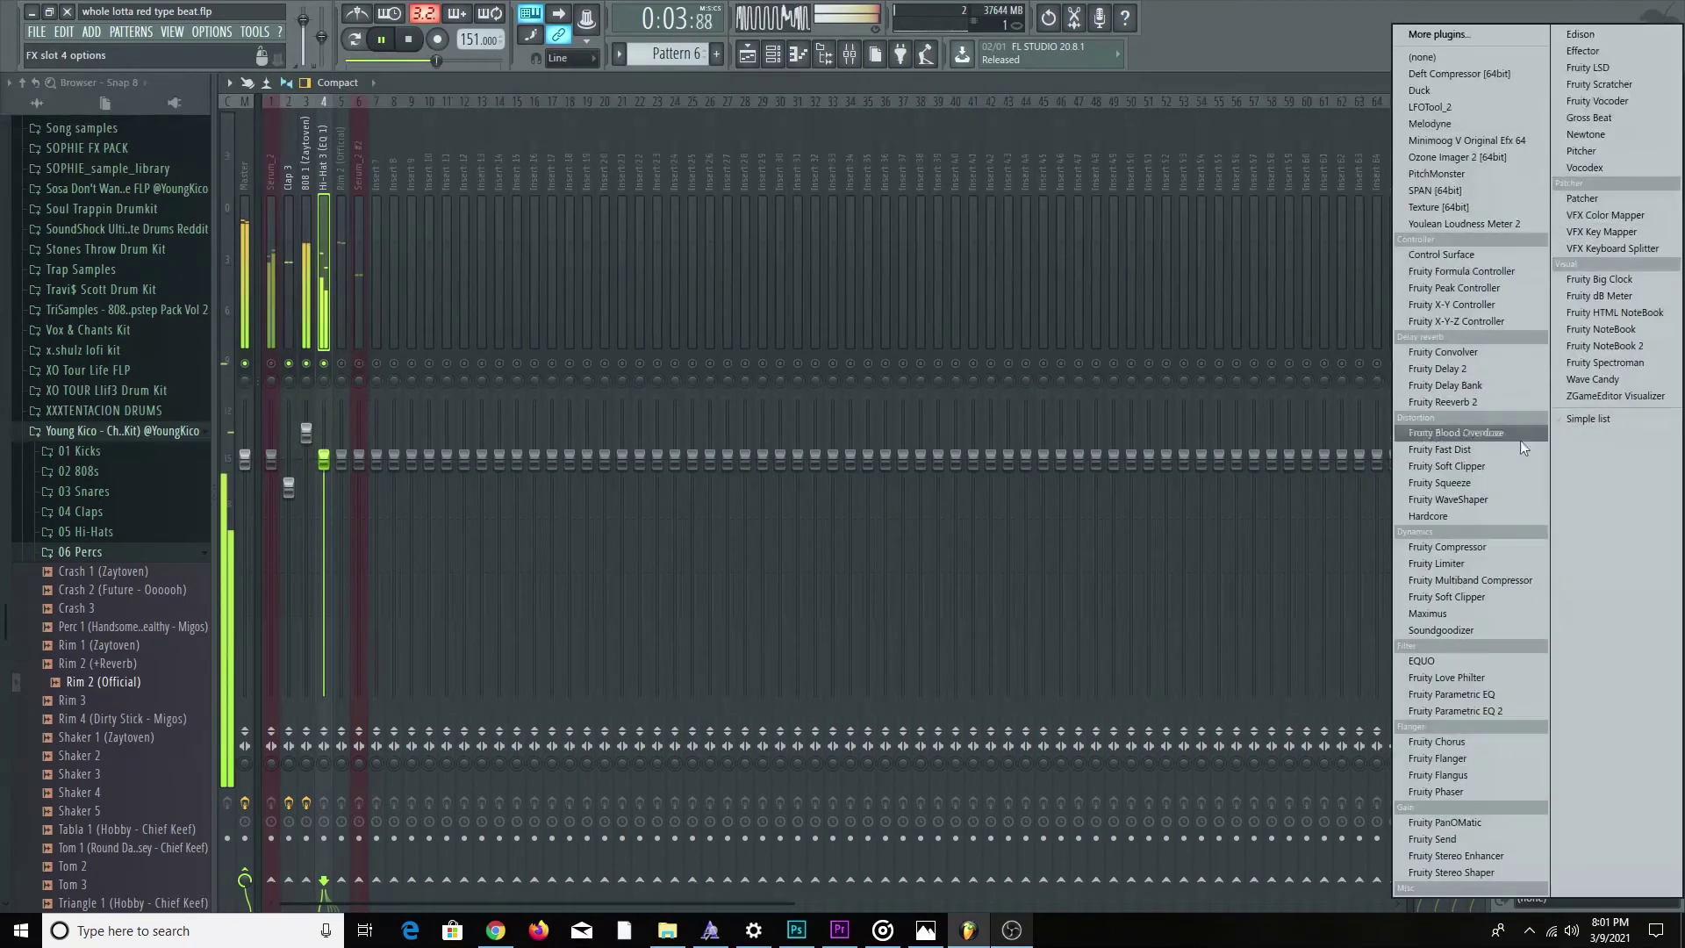
pyautogui.click(1495, 449)
pyautogui.click(670, 278)
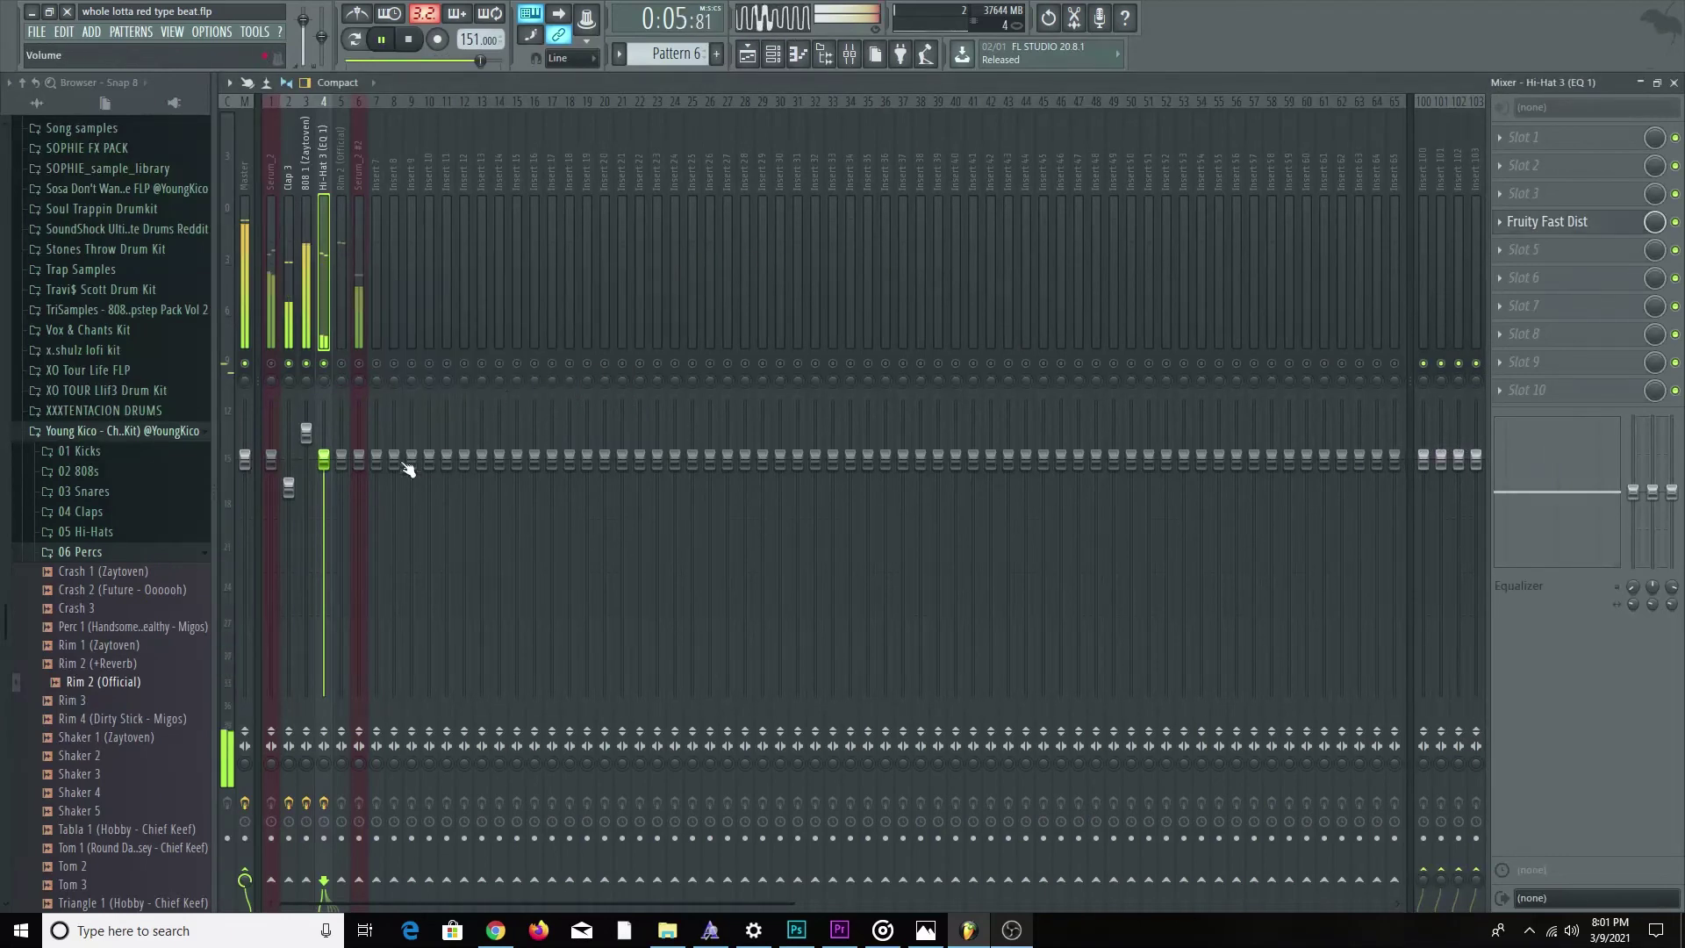
pyautogui.moveTo(323, 458); pyautogui.dragTo(326, 493)
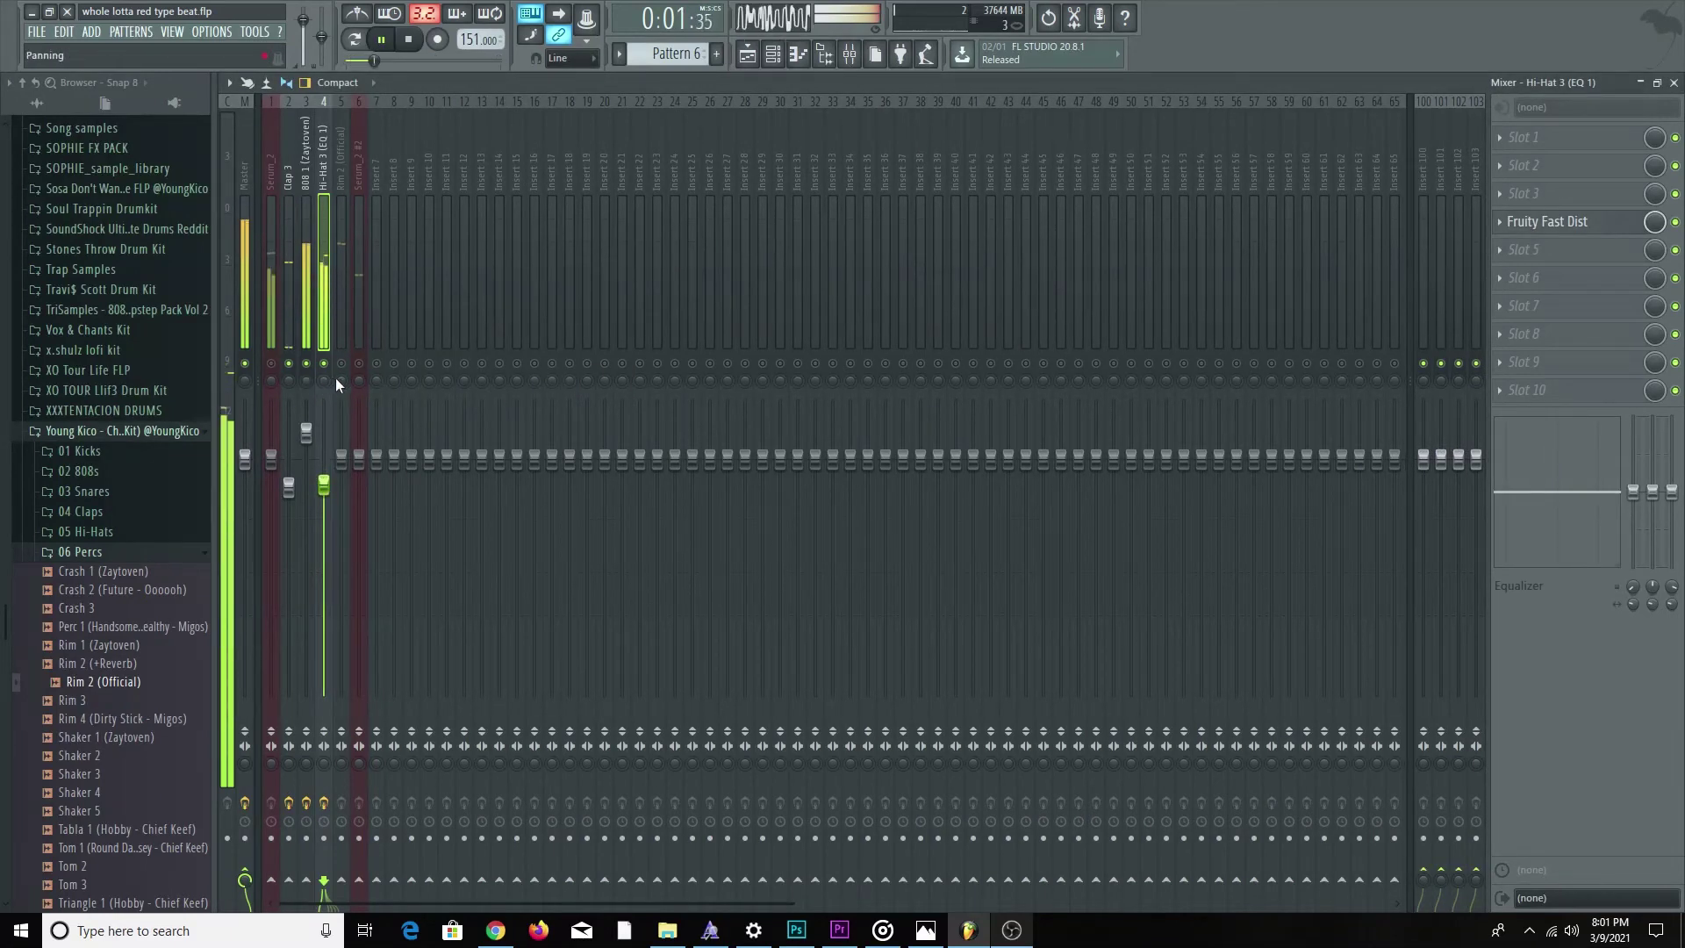
# Unmute the Rim 2 (Official) mixer track, insert Fruity Fast Dist in slot 5 and raise the track's volume moderately.
pyautogui.click(344, 456)
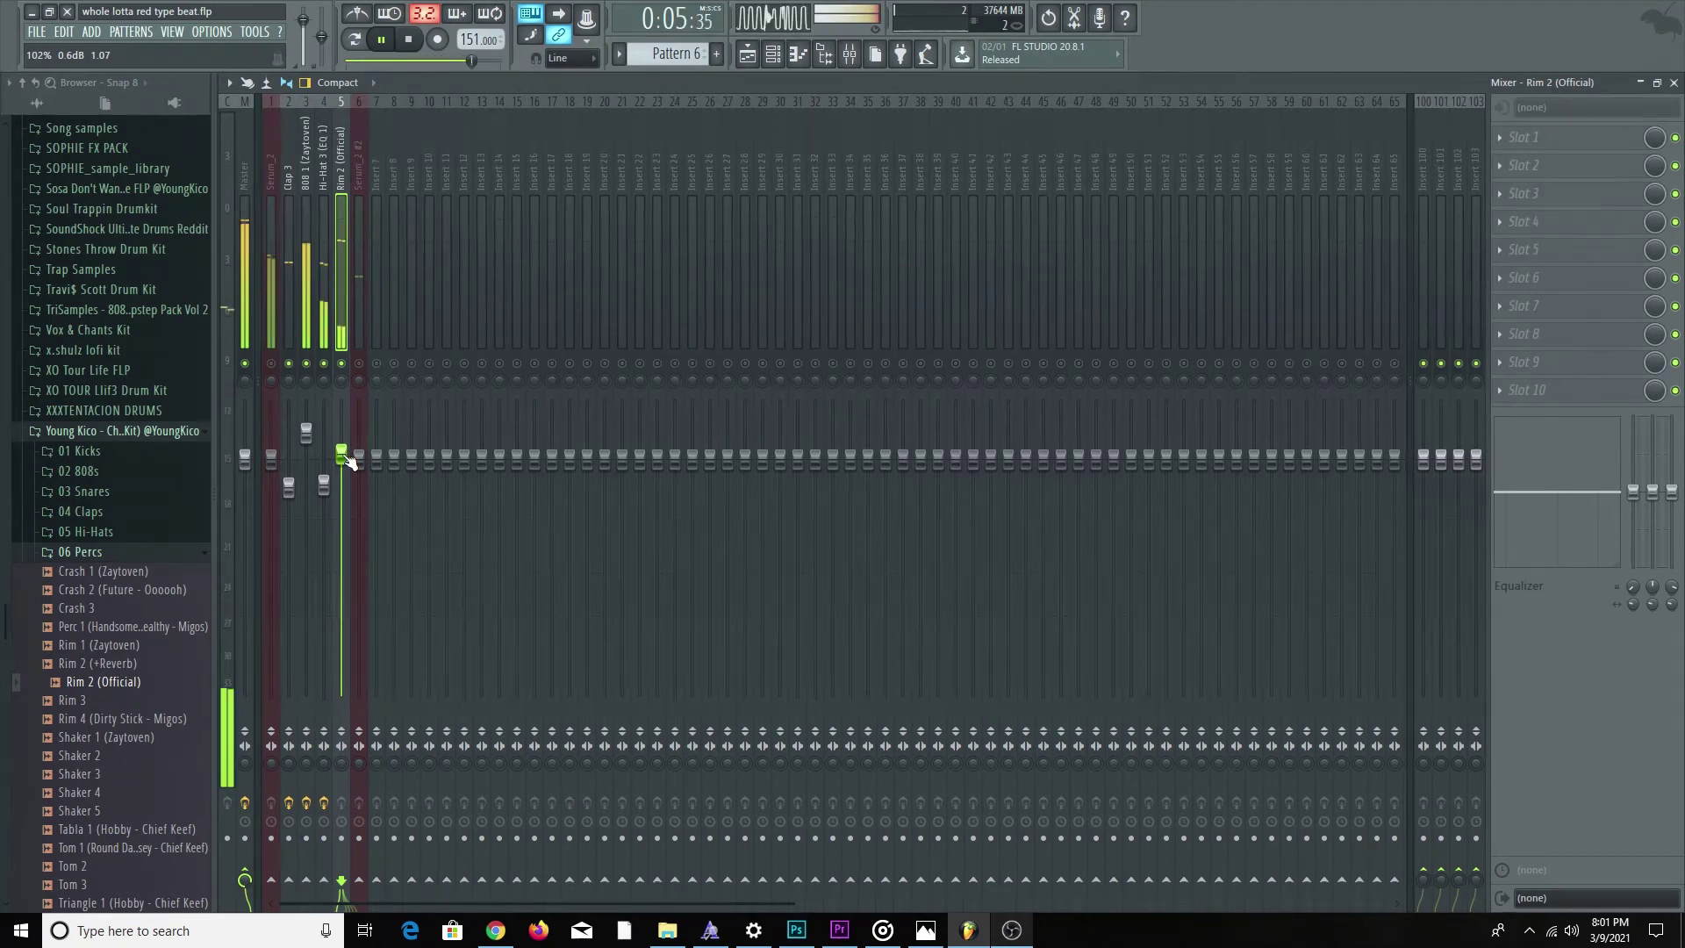
pyautogui.moveTo(345, 456); pyautogui.dragTo(346, 406)
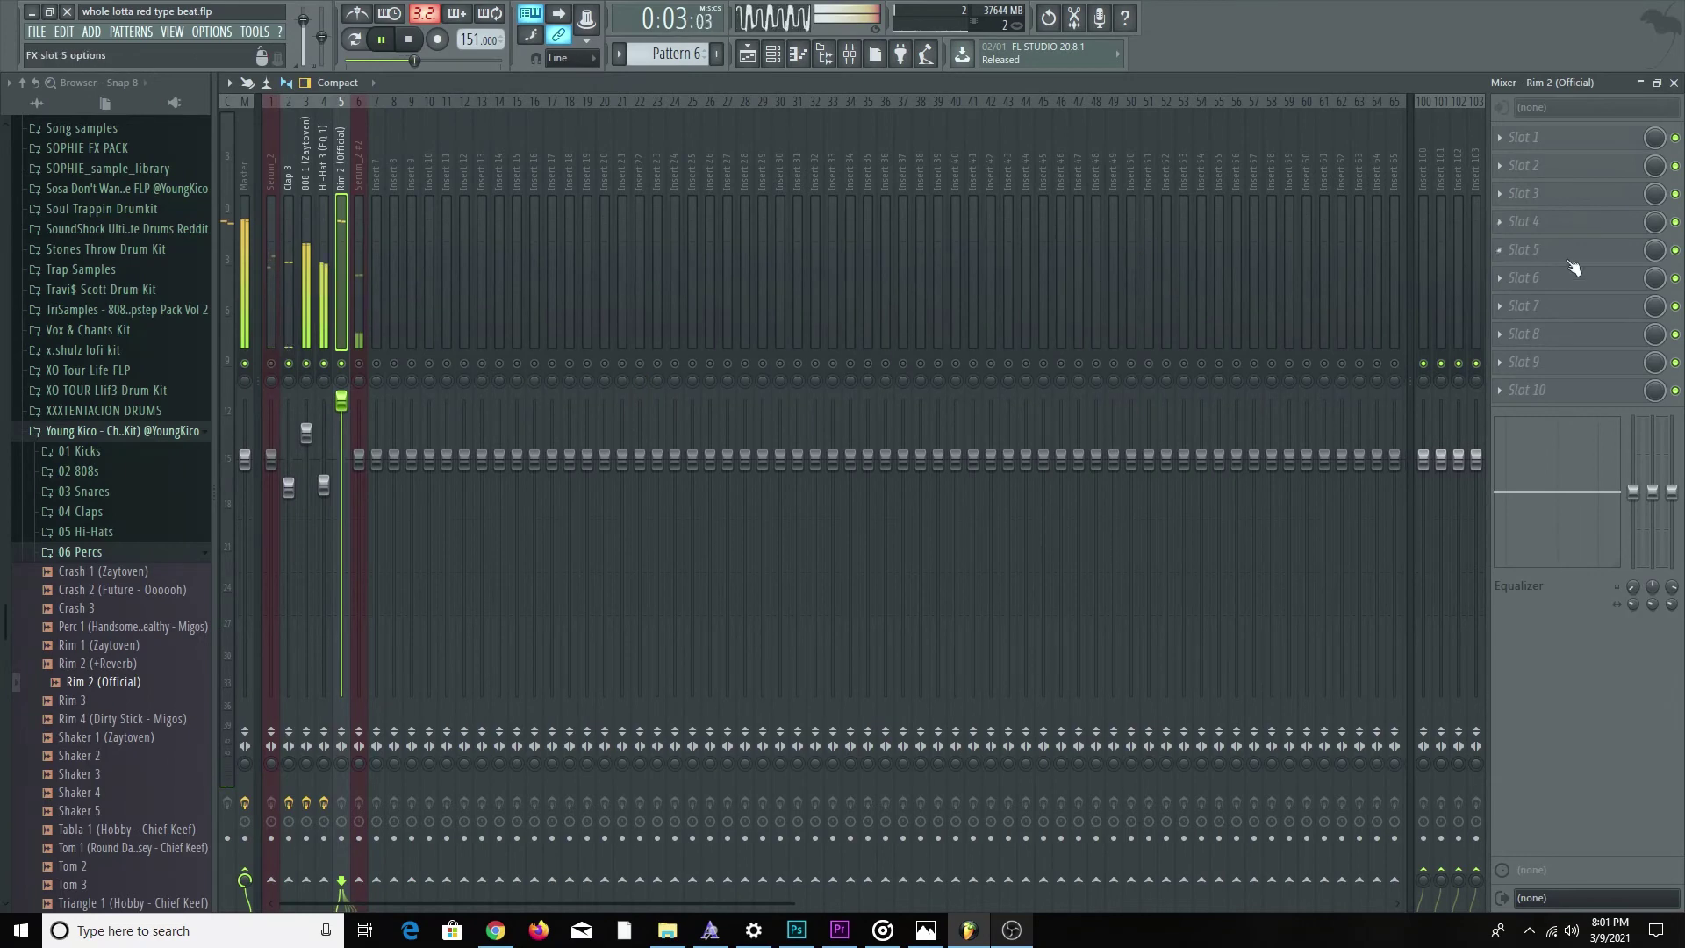
pyautogui.click(1527, 249)
pyautogui.click(1477, 450)
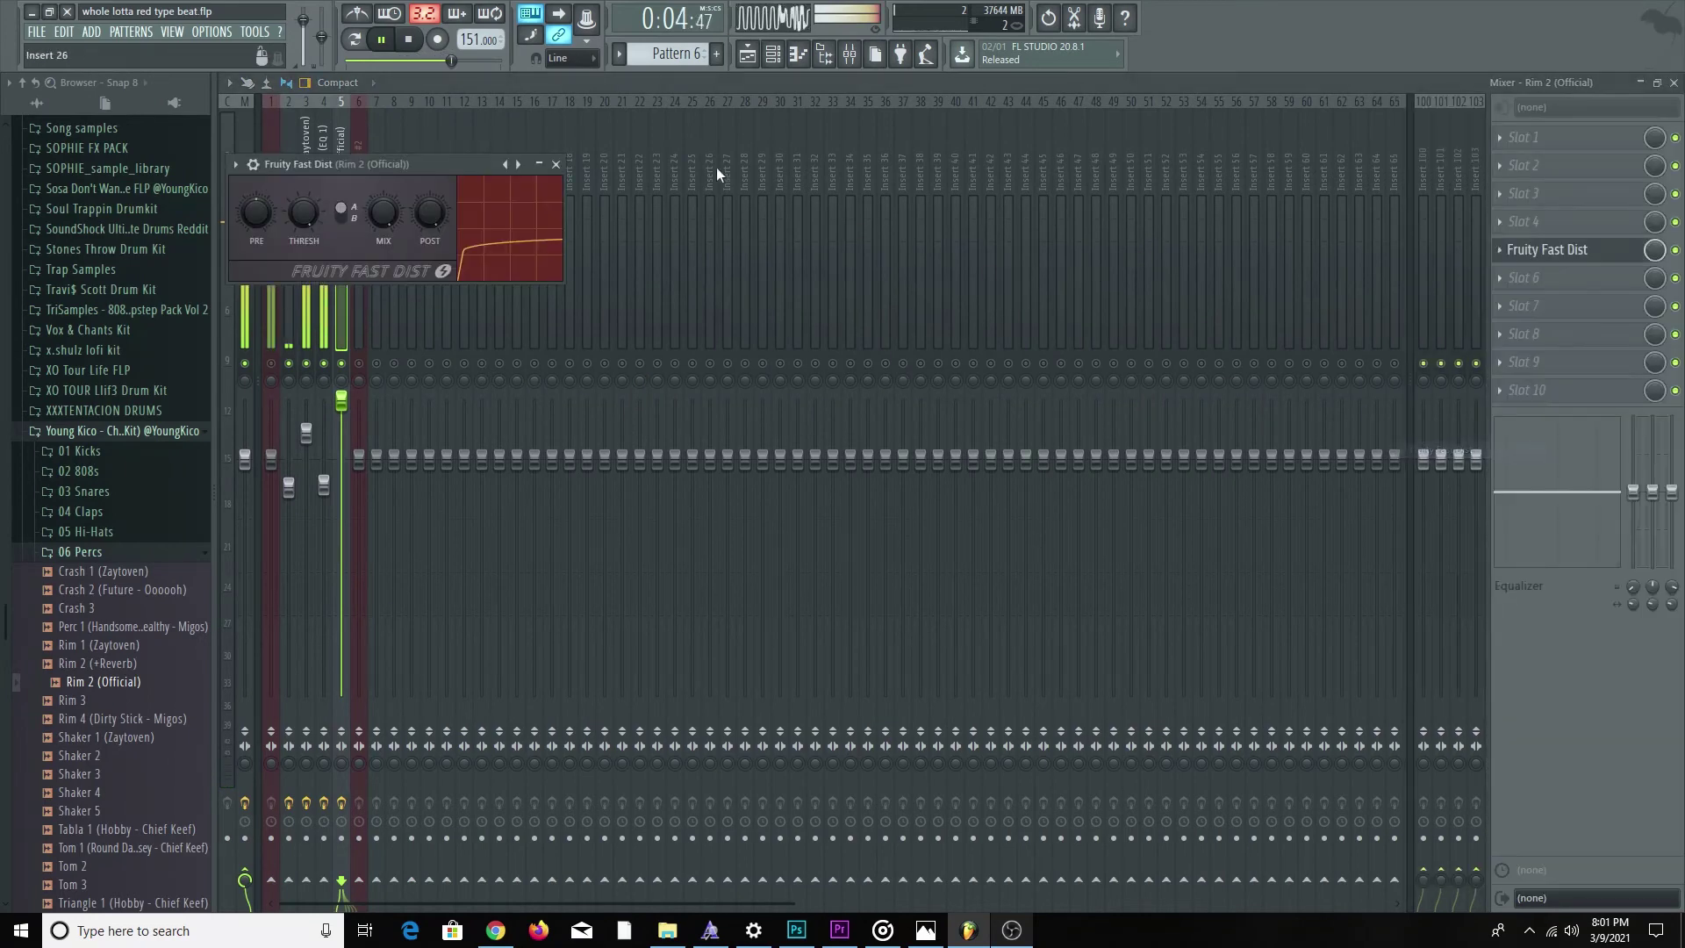
pyautogui.click(558, 164)
pyautogui.moveTo(341, 401); pyautogui.dragTo(341, 430)
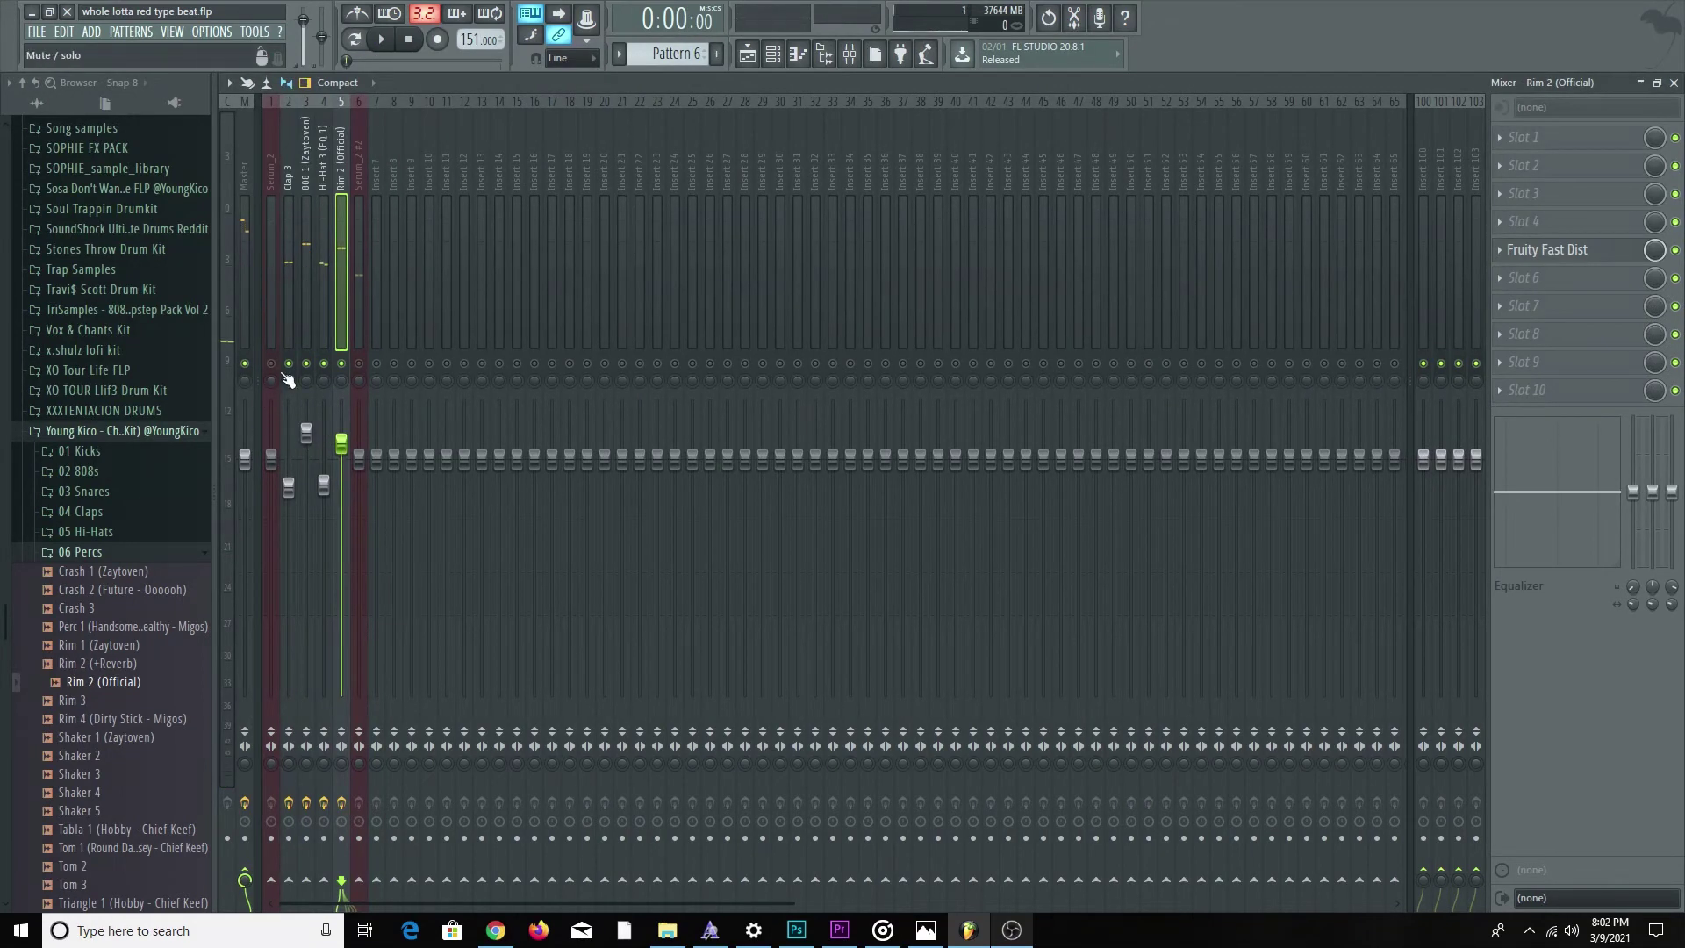
# Unmute the Serum_2 mixer track and lower its volume while the pattern plays.
pyautogui.click(264, 332)
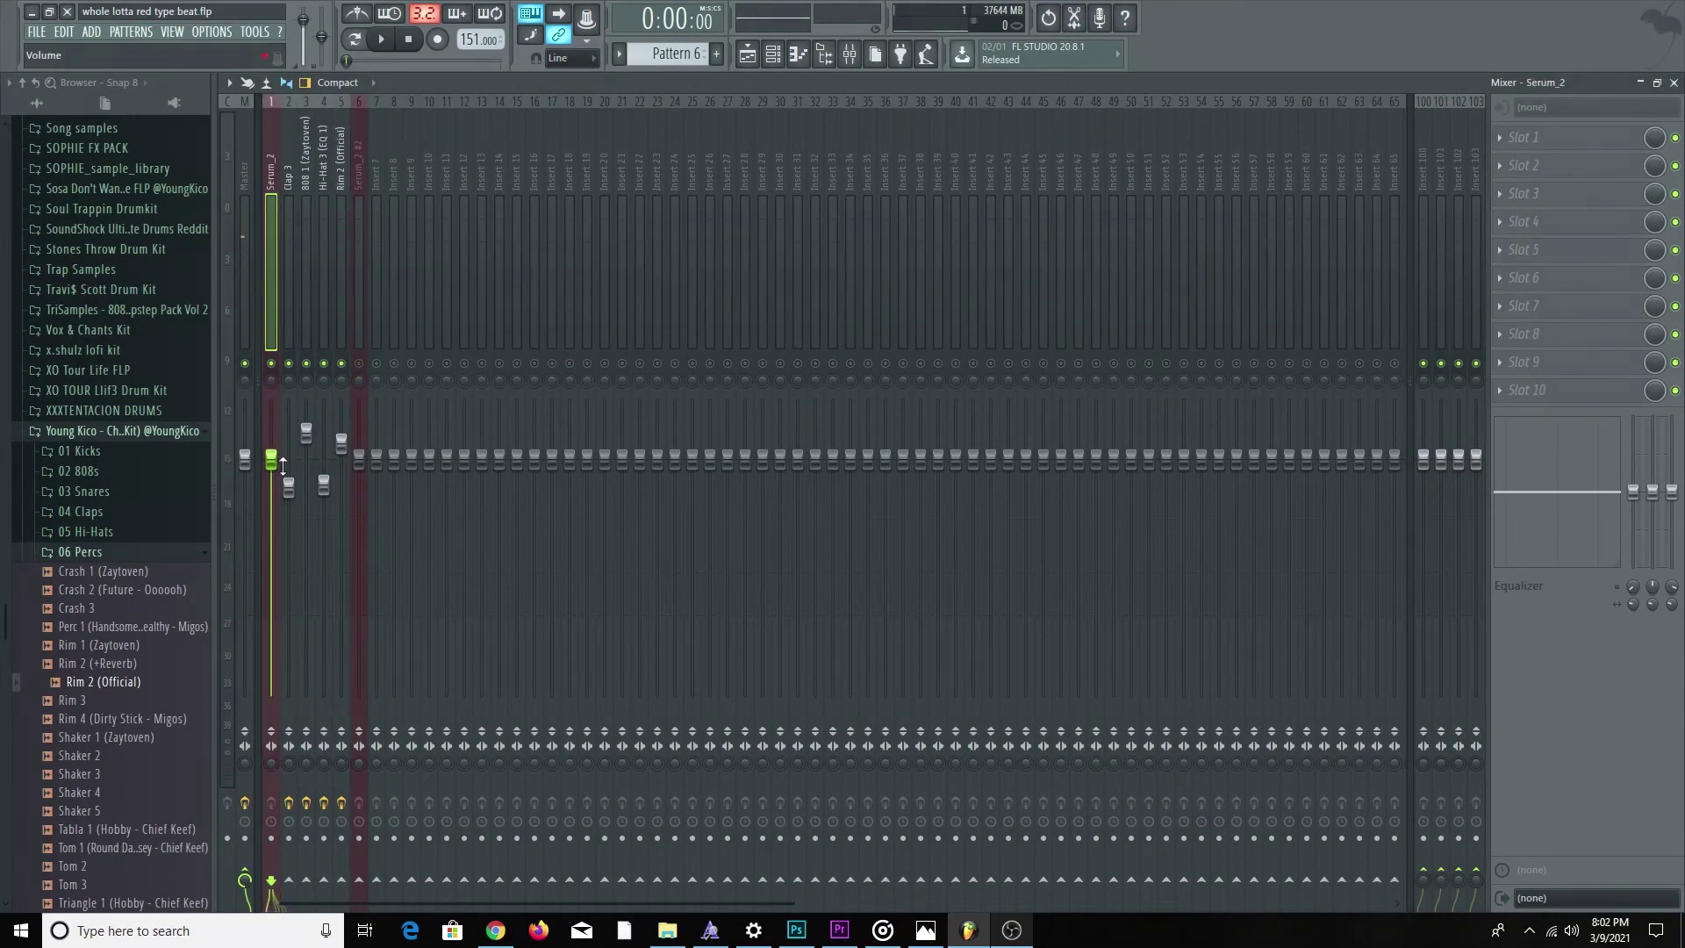
pyautogui.press('space')
pyautogui.moveTo(272, 460); pyautogui.dragTo(271, 530)
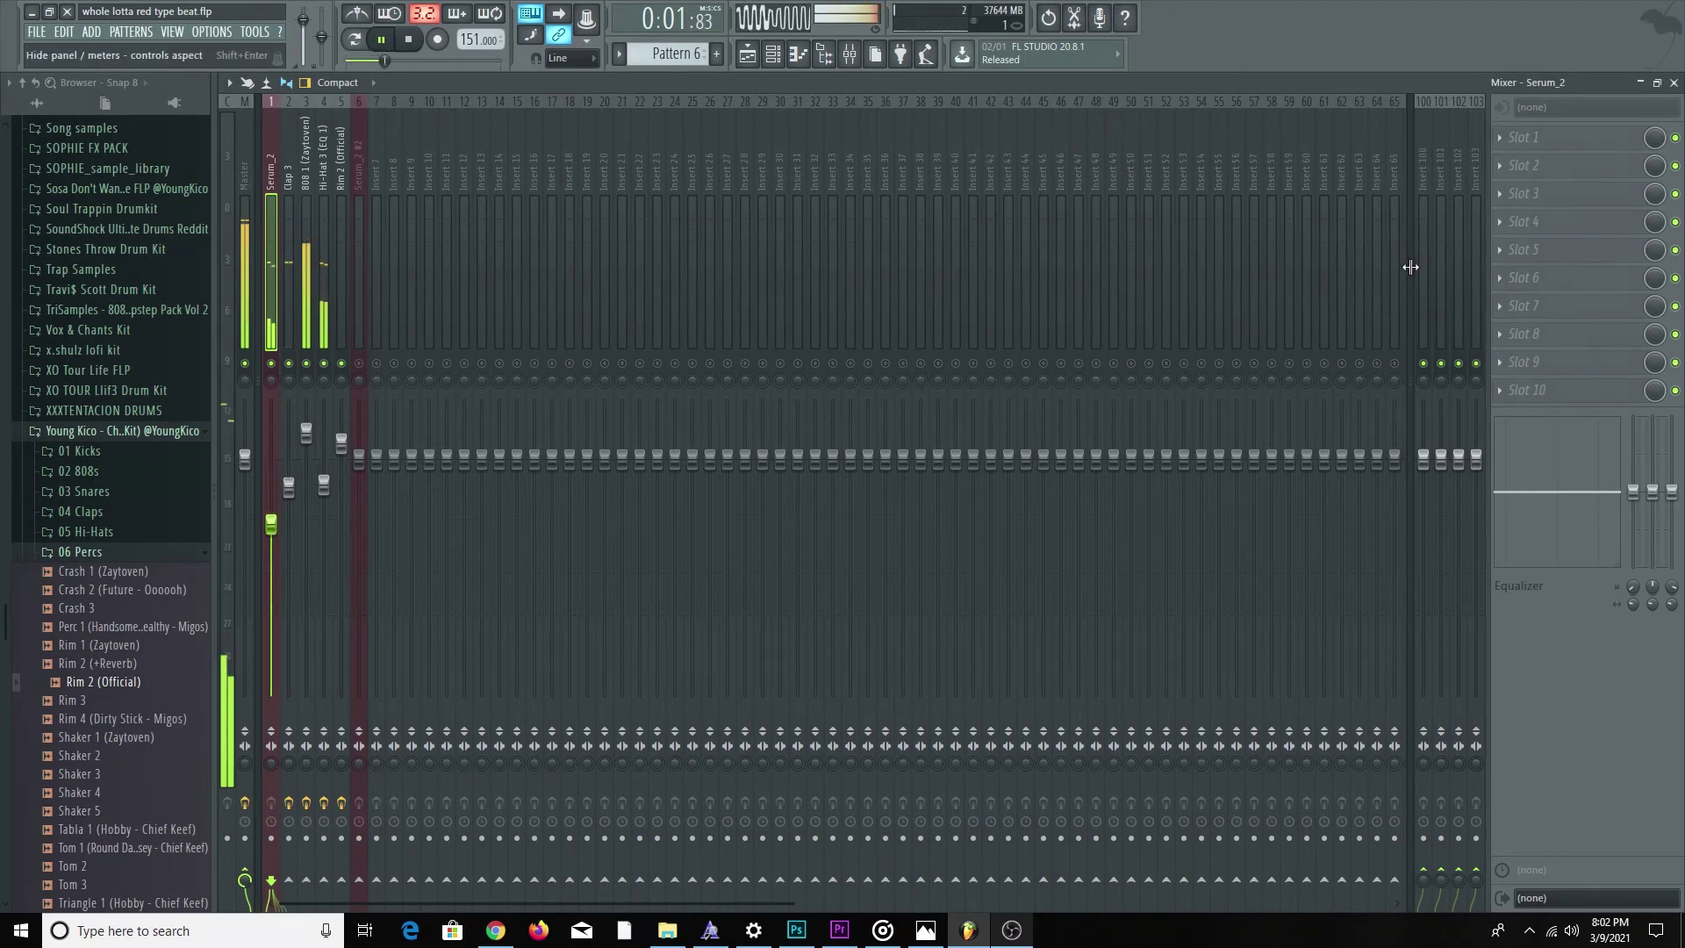
# Insert Fruity Parametric EQ 2 in slot 8 of Serum_2 and cut the lows with band 1 as a high pass at 117 Hz.
pyautogui.click(1571, 335)
pyautogui.click(1523, 710)
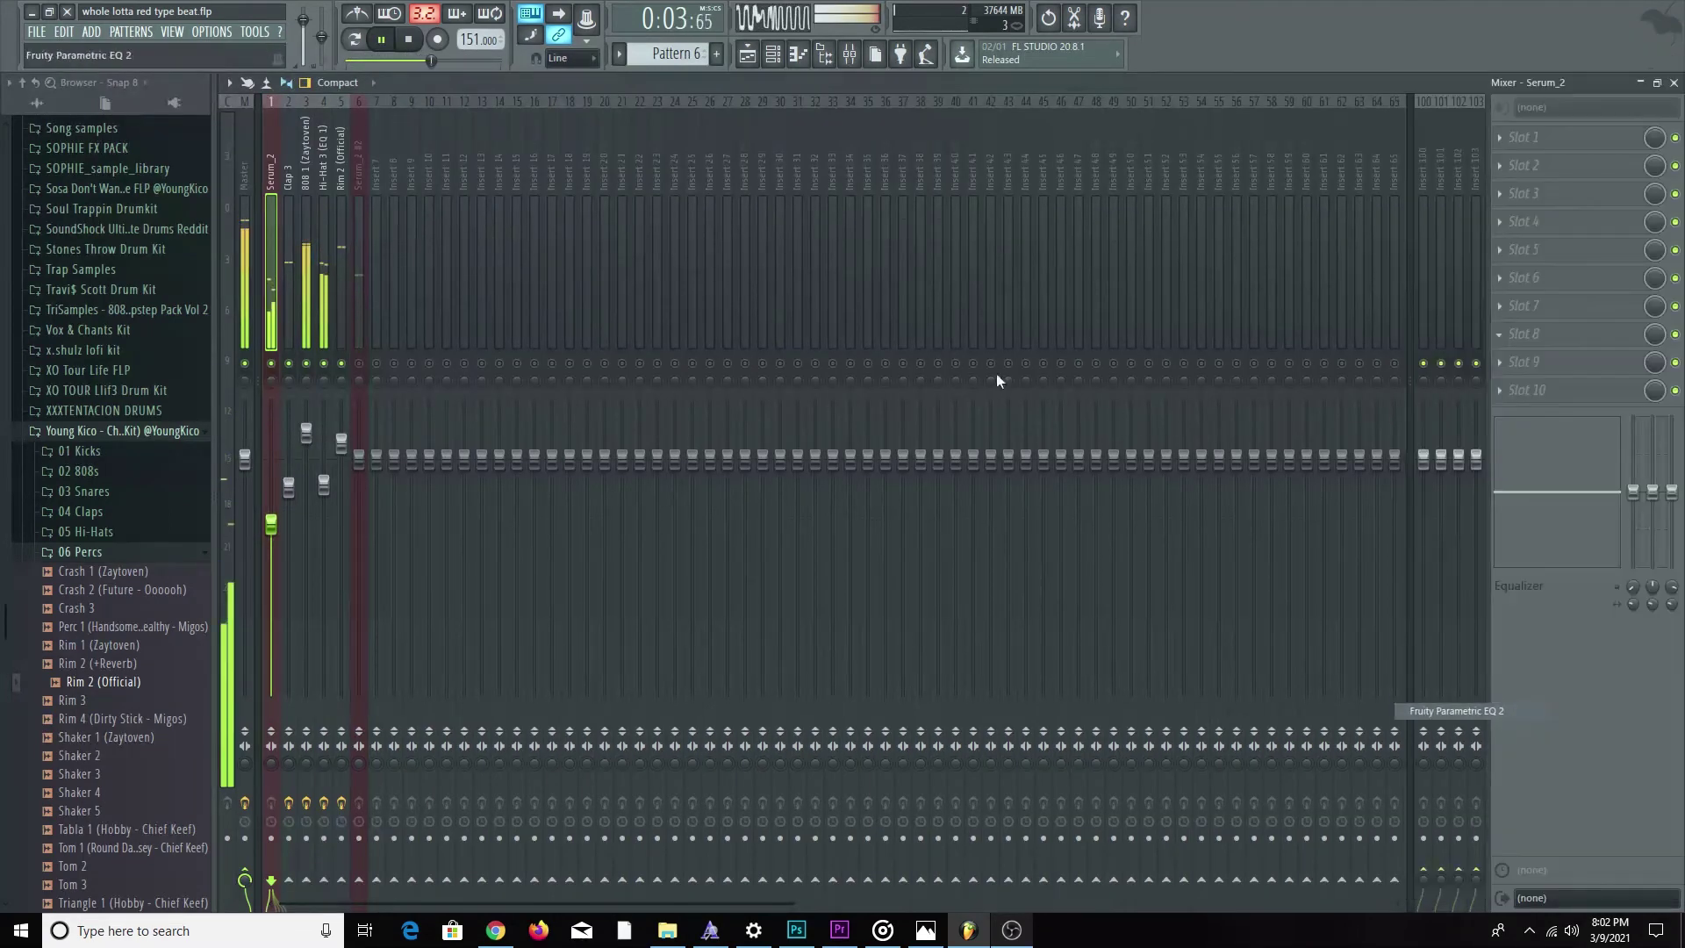
pyautogui.click(715, 278)
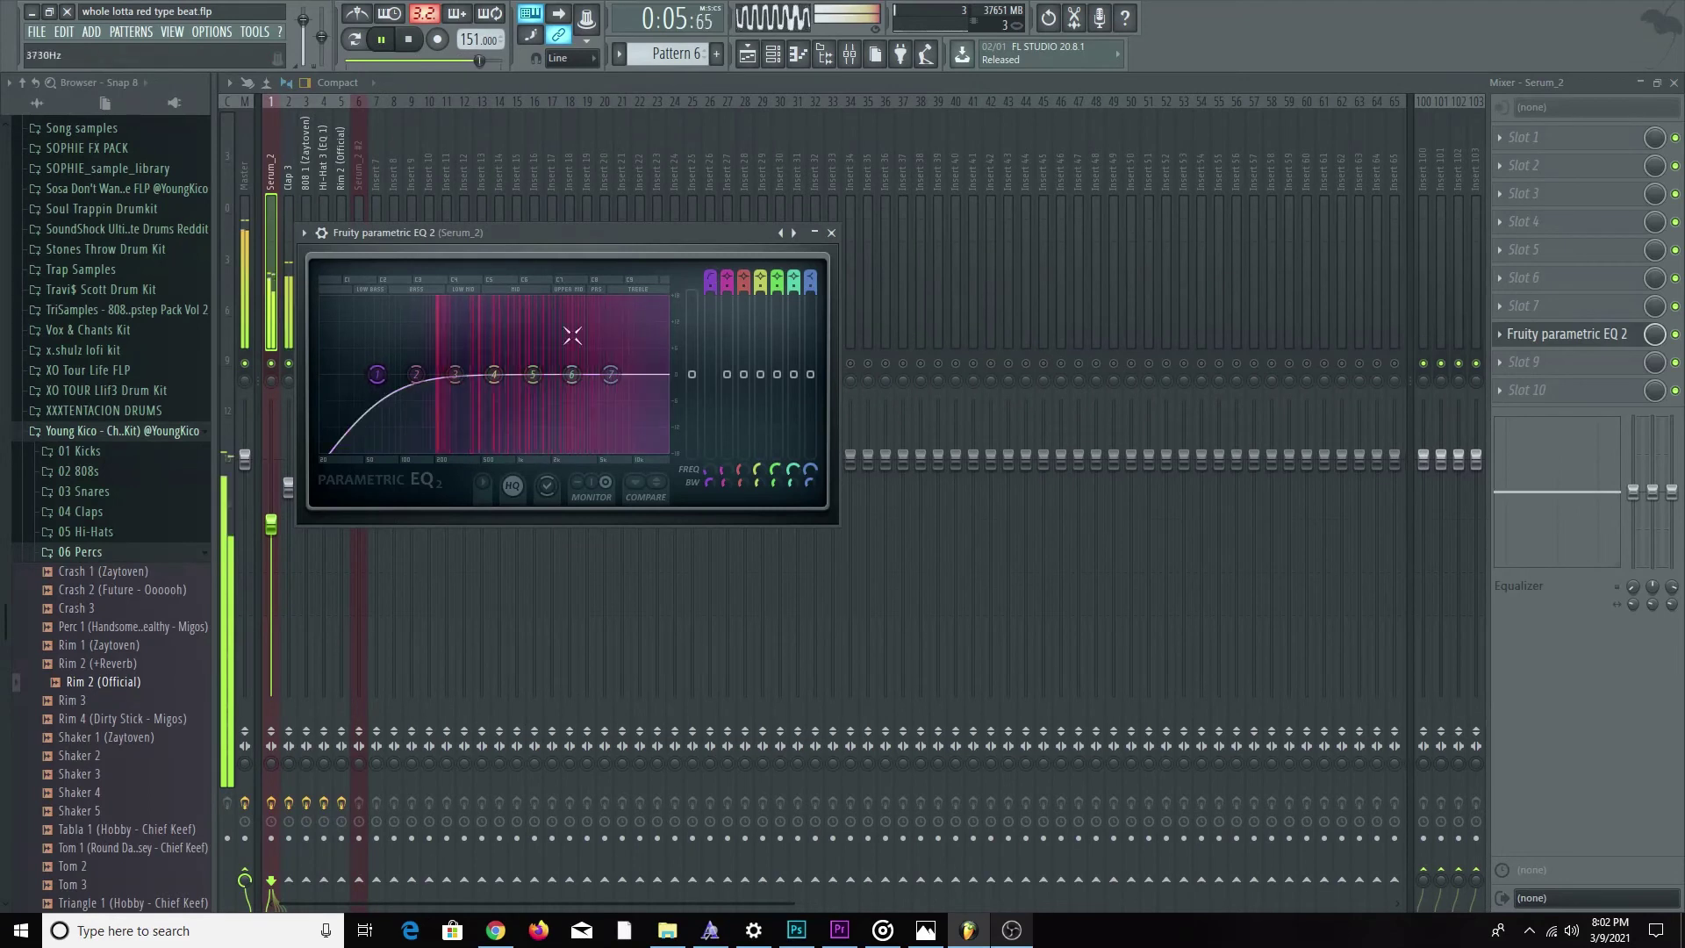
pyautogui.moveTo(377, 374)
pyautogui.mouseDown()
pyautogui.moveTo(538, 376)
pyautogui.moveTo(375, 374)
pyautogui.moveTo(396, 375)
pyautogui.mouseUp()
pyautogui.press('space')
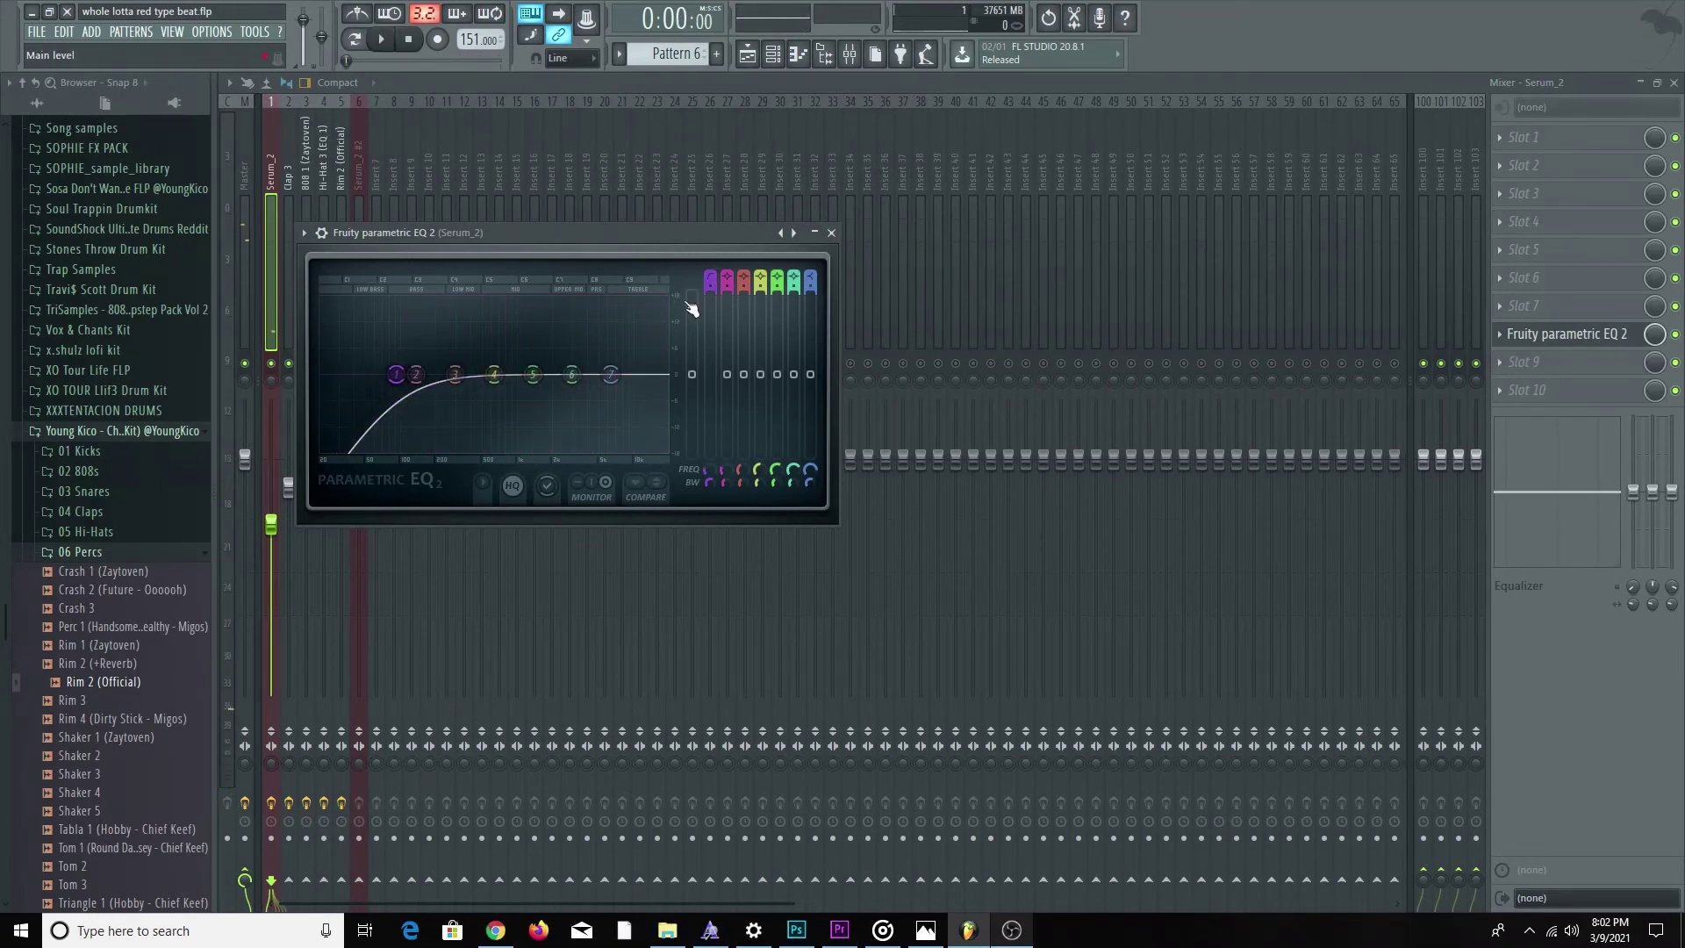
pyautogui.moveTo(710, 281)
pyautogui.mouseDown()
pyautogui.moveTo(710, 307)
pyautogui.moveTo(710, 281)
pyautogui.mouseUp()
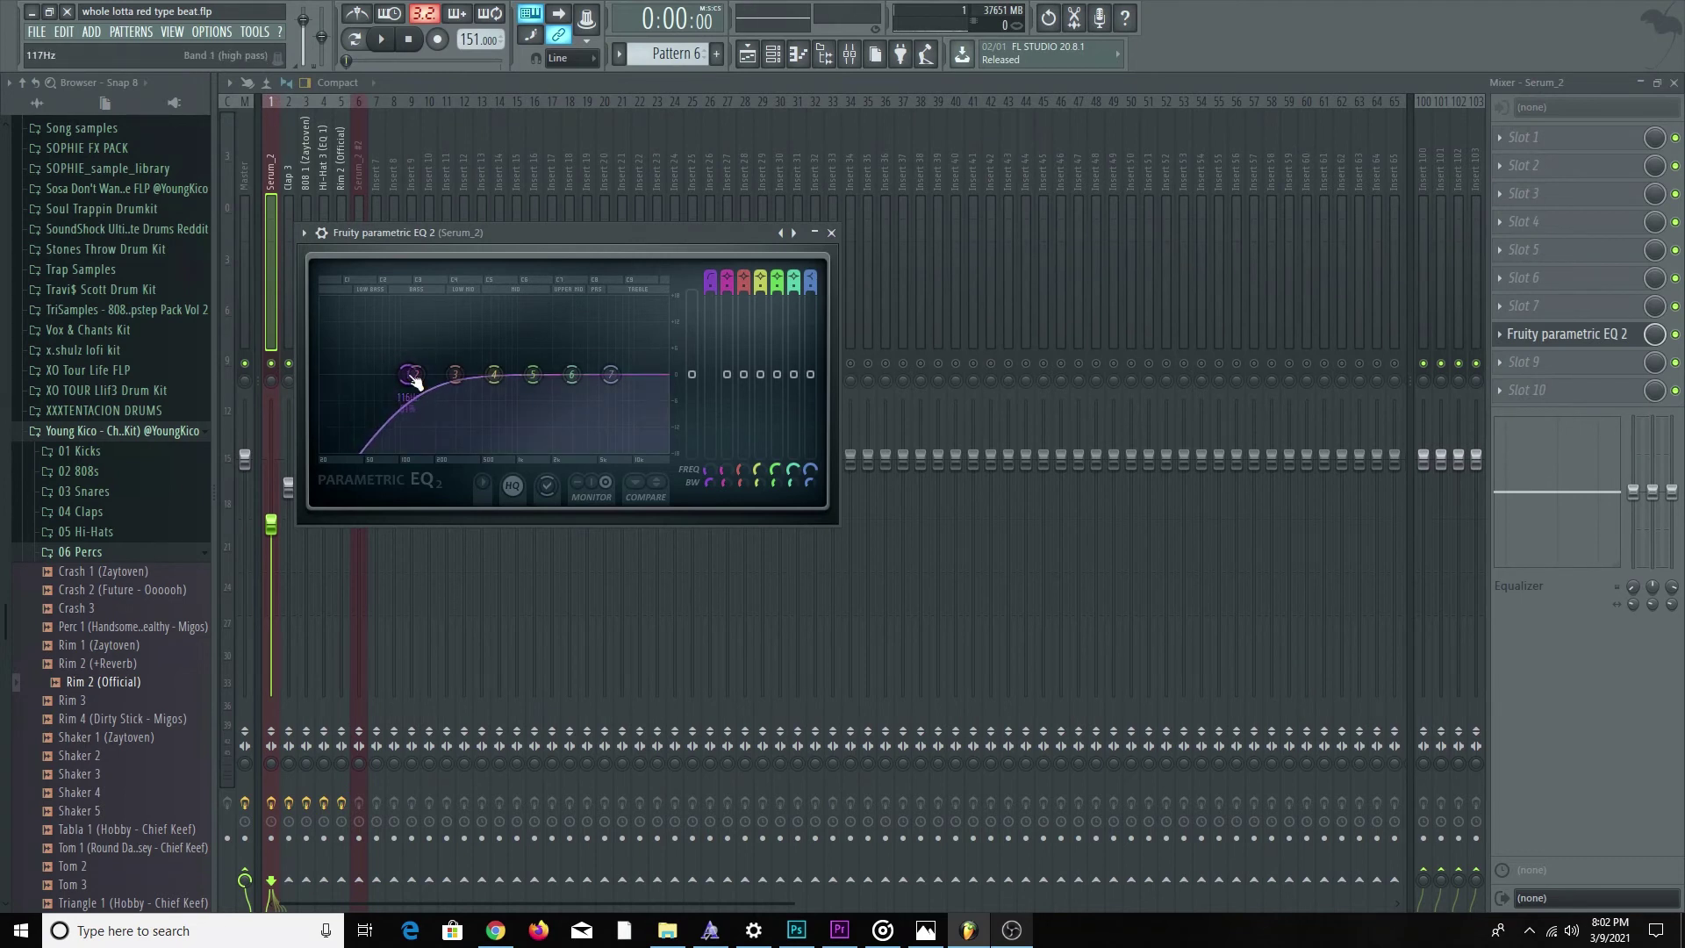
pyautogui.click(831, 232)
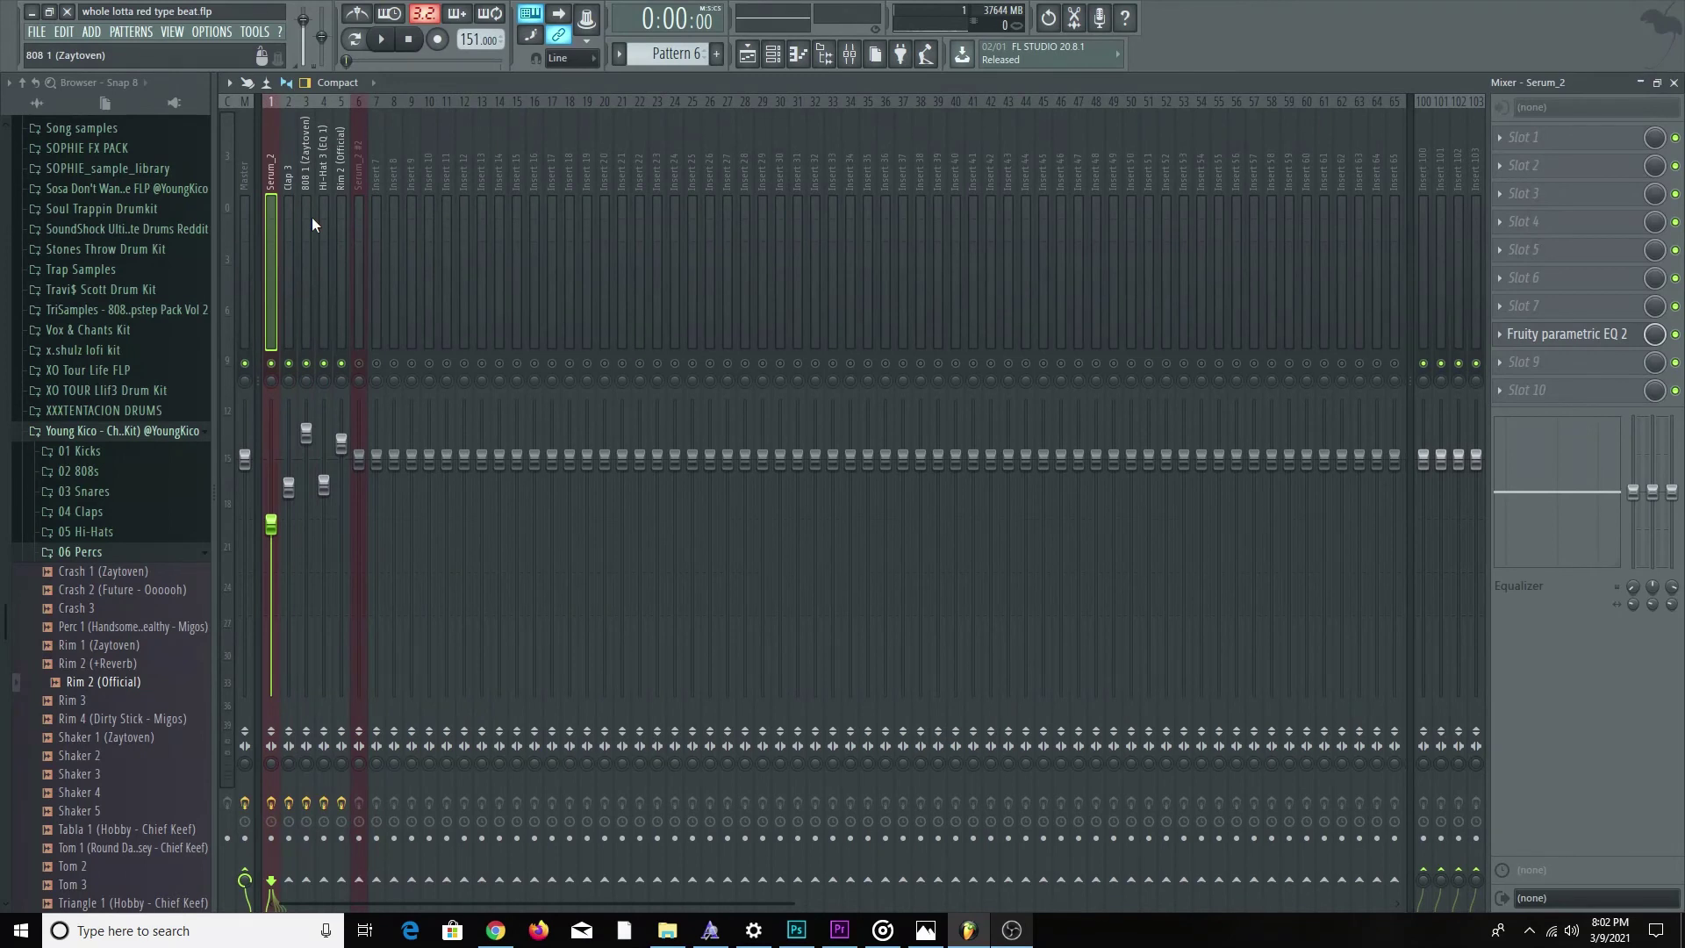
# Insert Fruity Fast Dist in slot 3 of the Serum_2 track and lower the track's volume further during playback.
pyautogui.press('space')
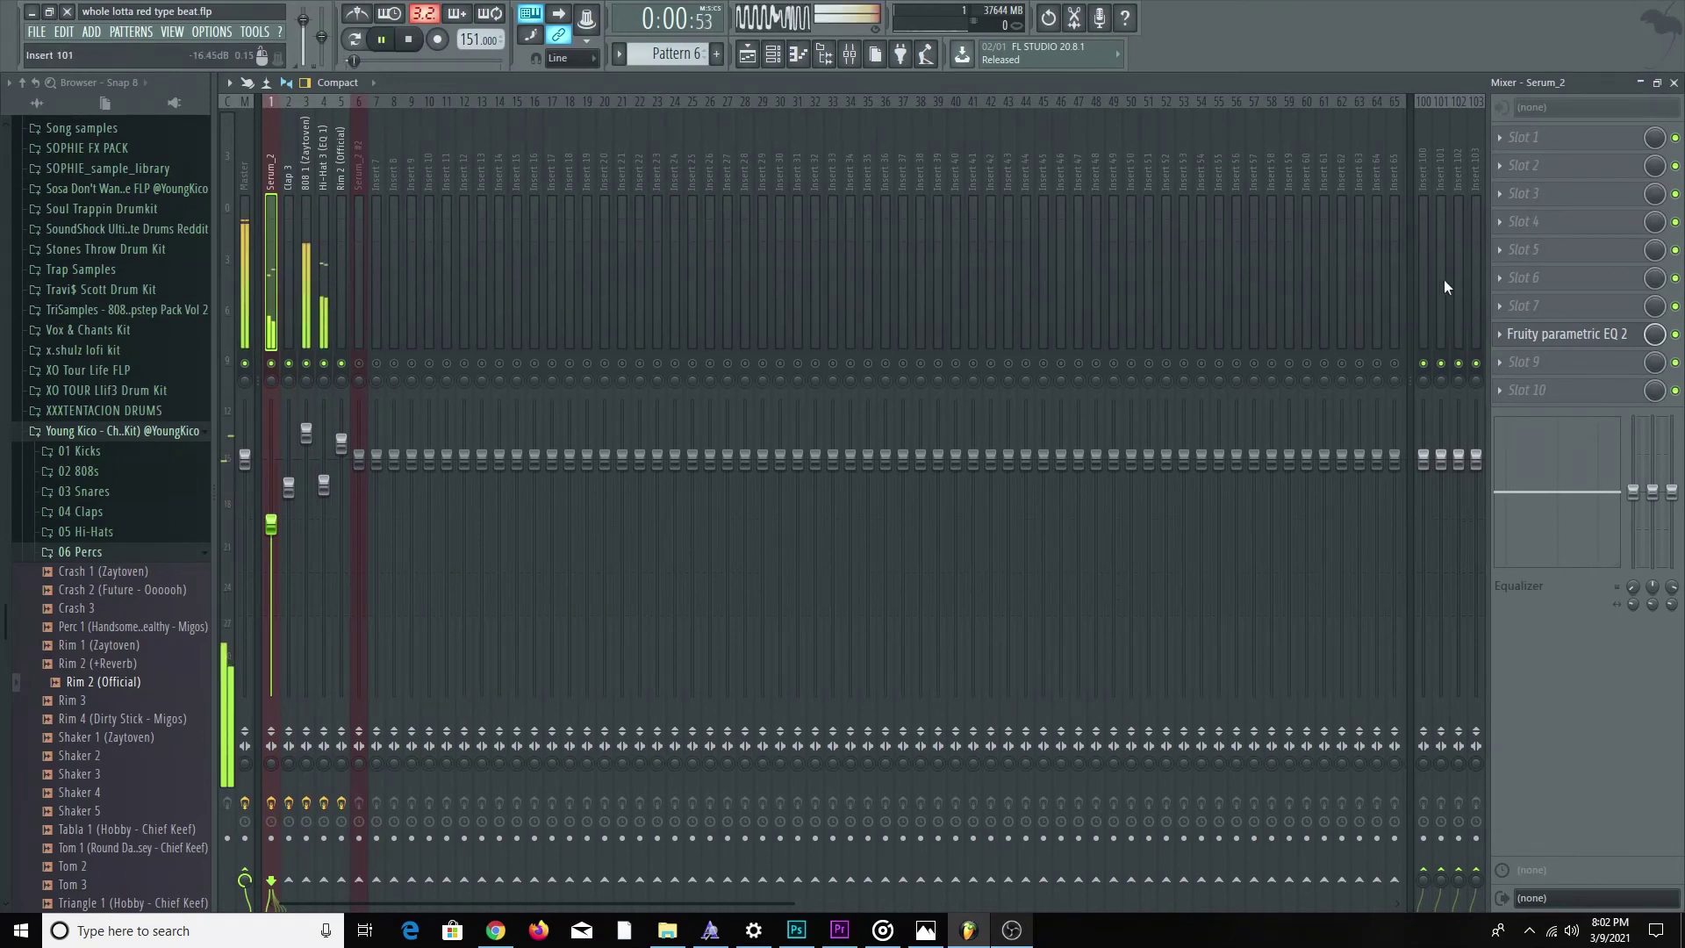
pyautogui.press('space')
pyautogui.click(1576, 213)
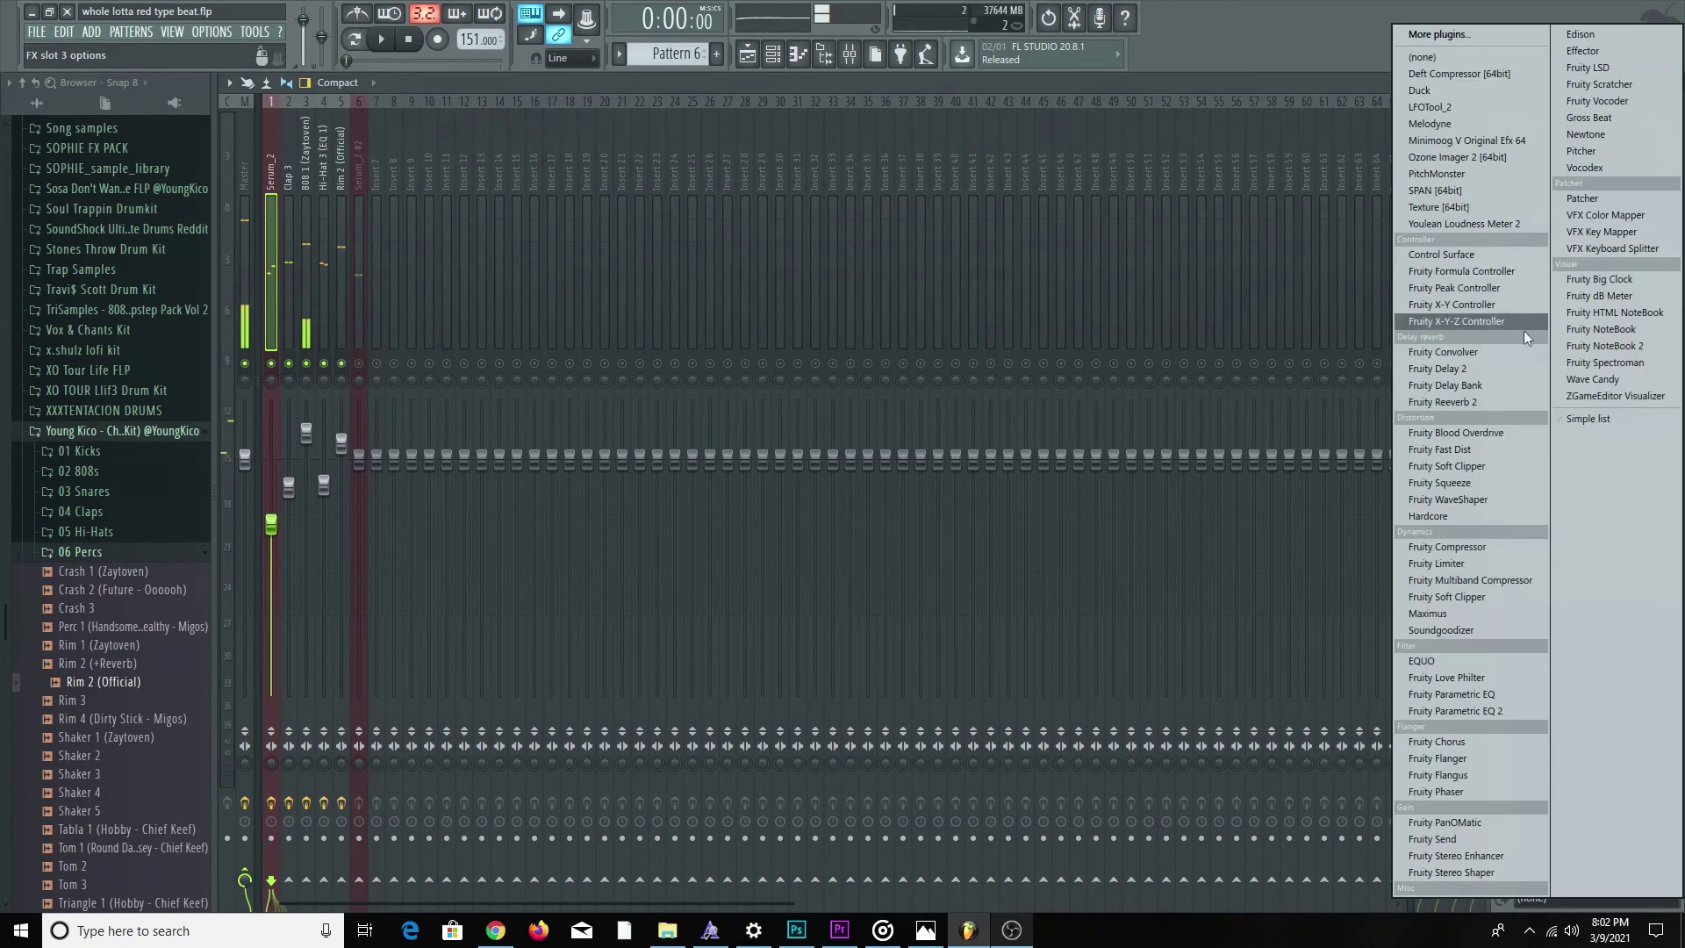
pyautogui.click(1482, 444)
pyautogui.press('space')
pyautogui.click(692, 301)
pyautogui.moveTo(271, 524); pyautogui.dragTo(271, 583)
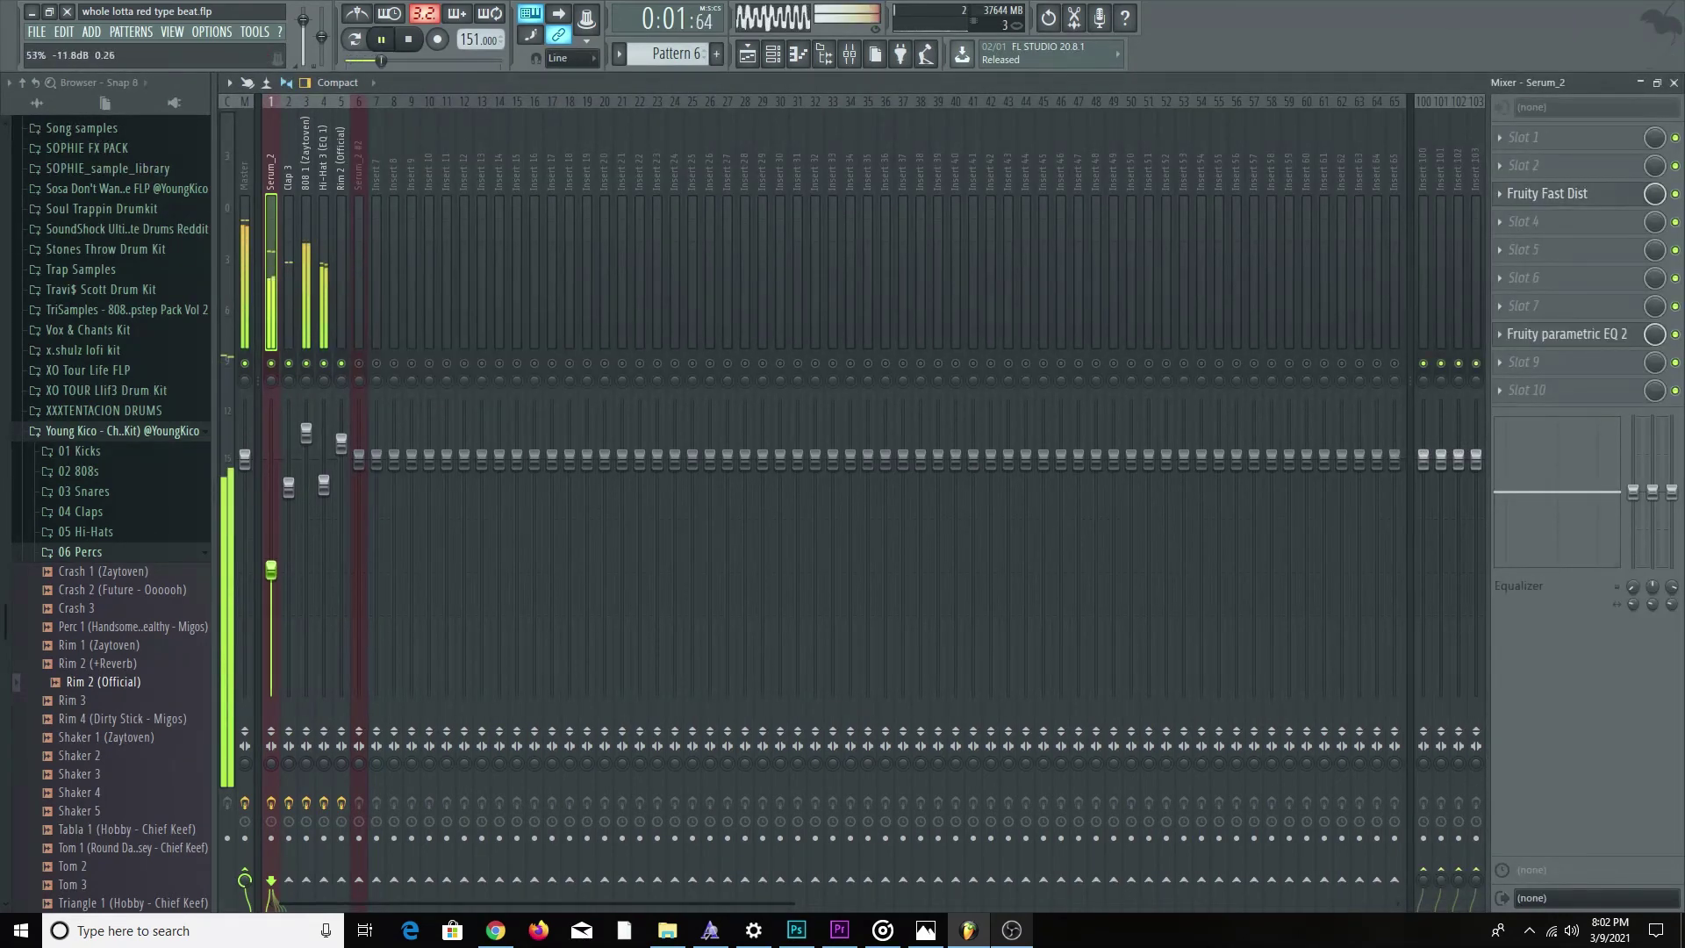
# Insert Fruity Chorus in slot 4 of the Serum_2 track and set the track's volume to 50% (-12.8 dB).
pyautogui.click(1492, 225)
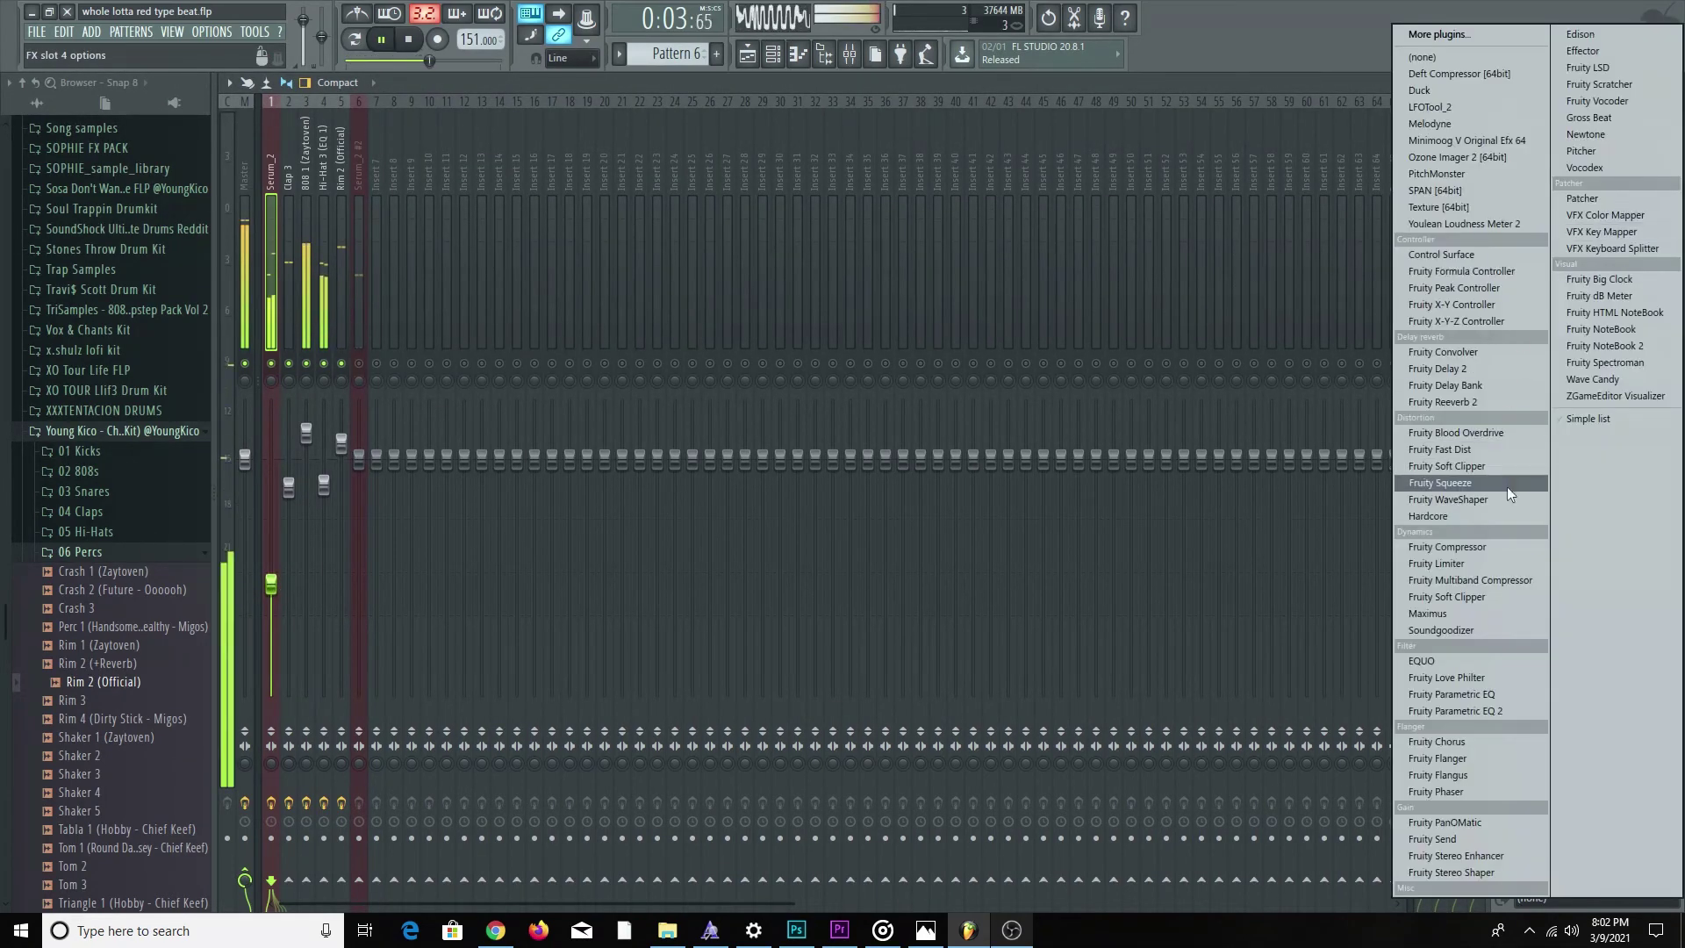
pyautogui.click(1456, 743)
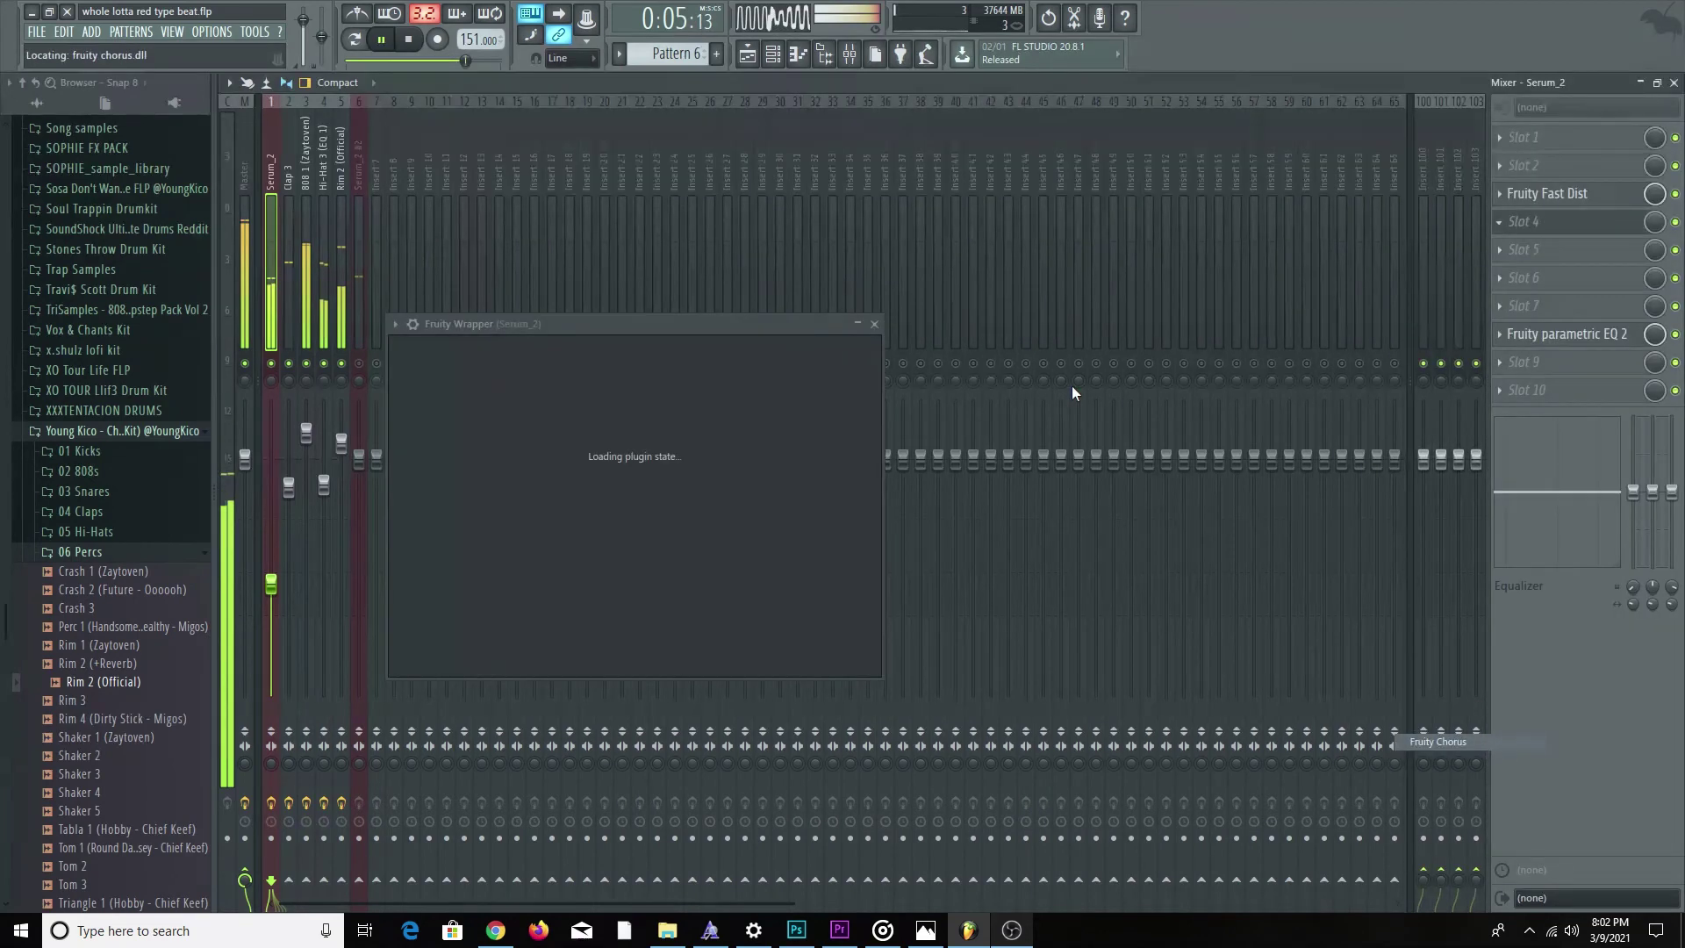
pyautogui.click(844, 330)
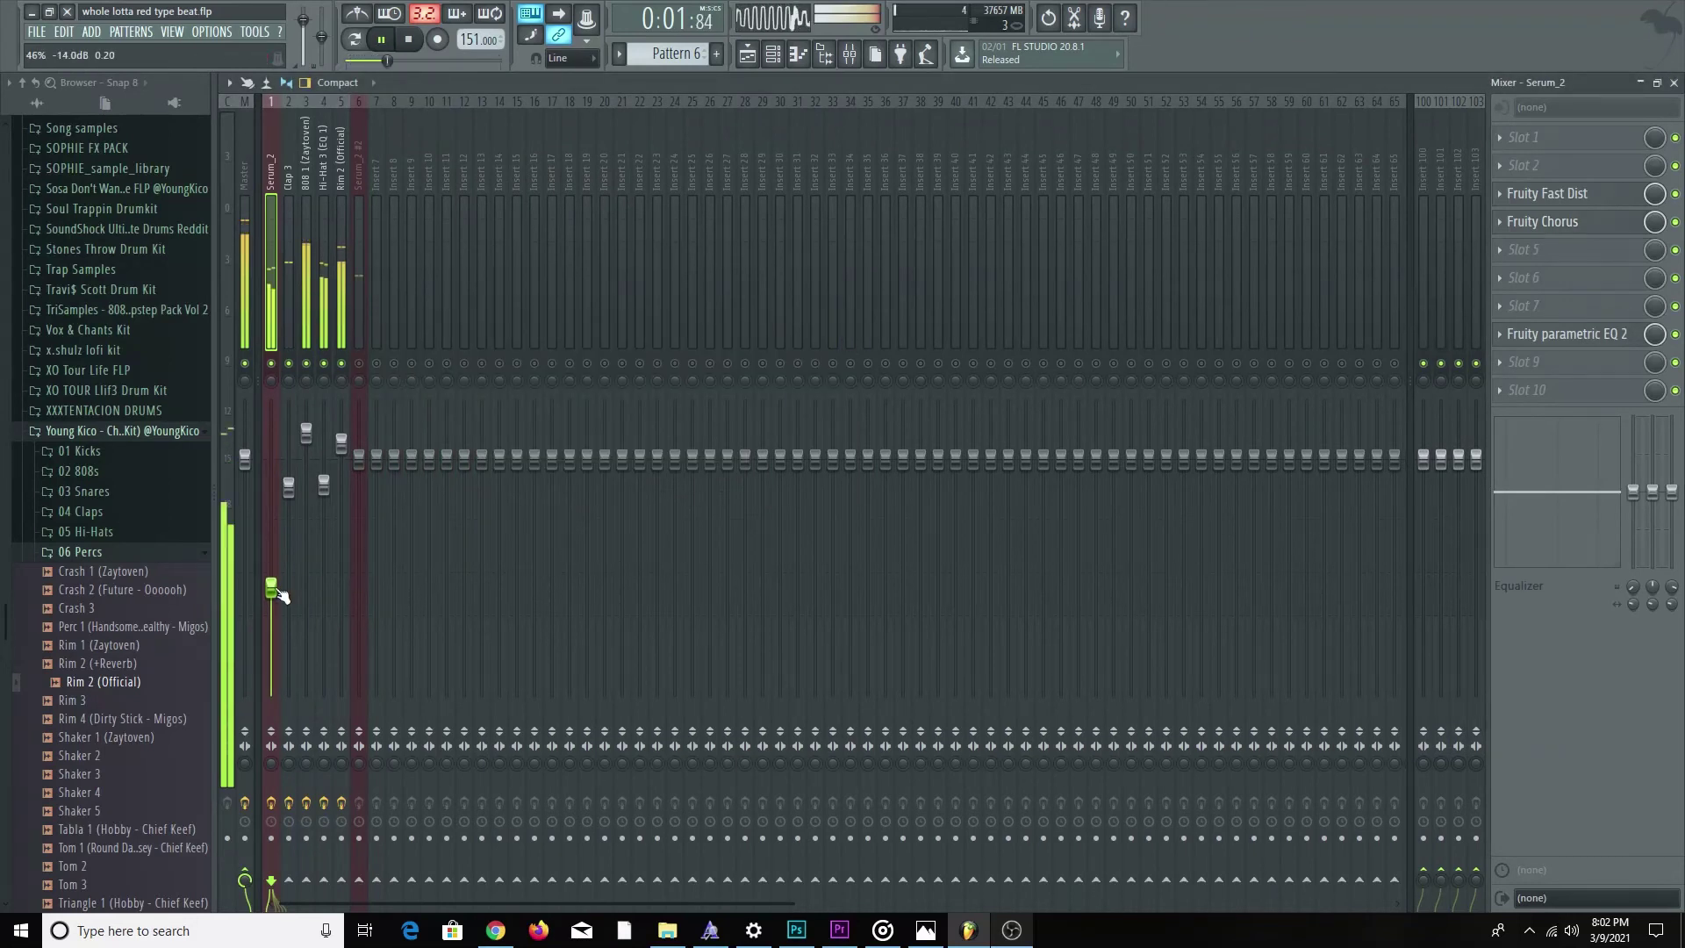
pyautogui.press('space')
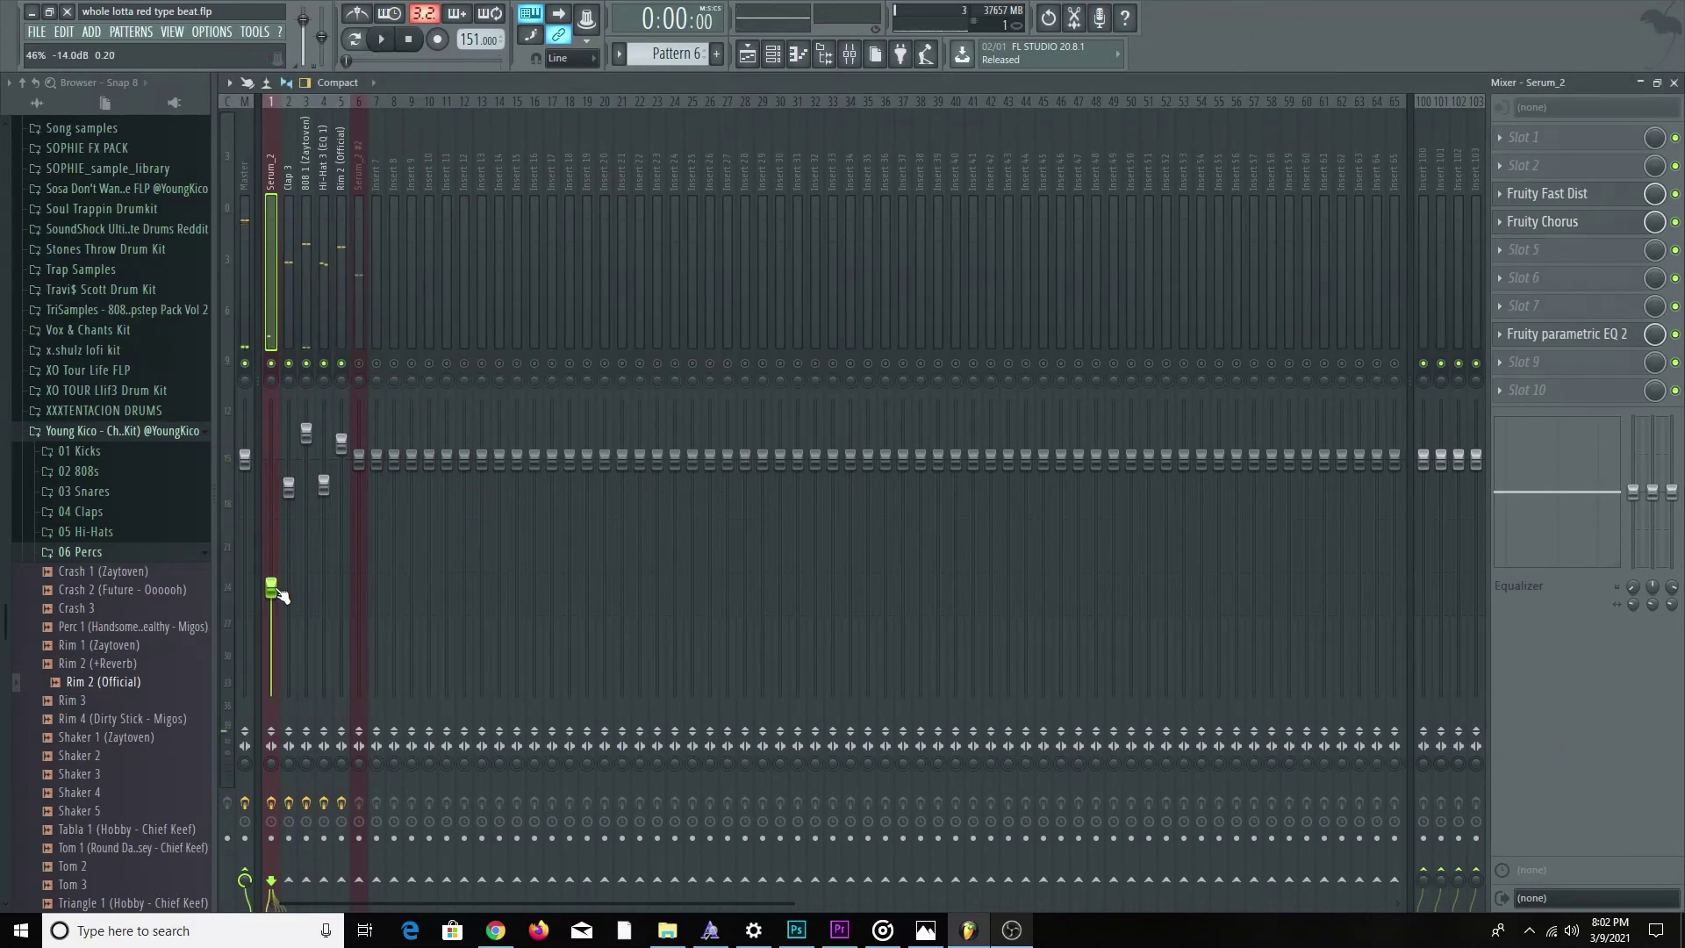
pyautogui.press('space')
pyautogui.moveTo(277, 596); pyautogui.dragTo(277, 586)
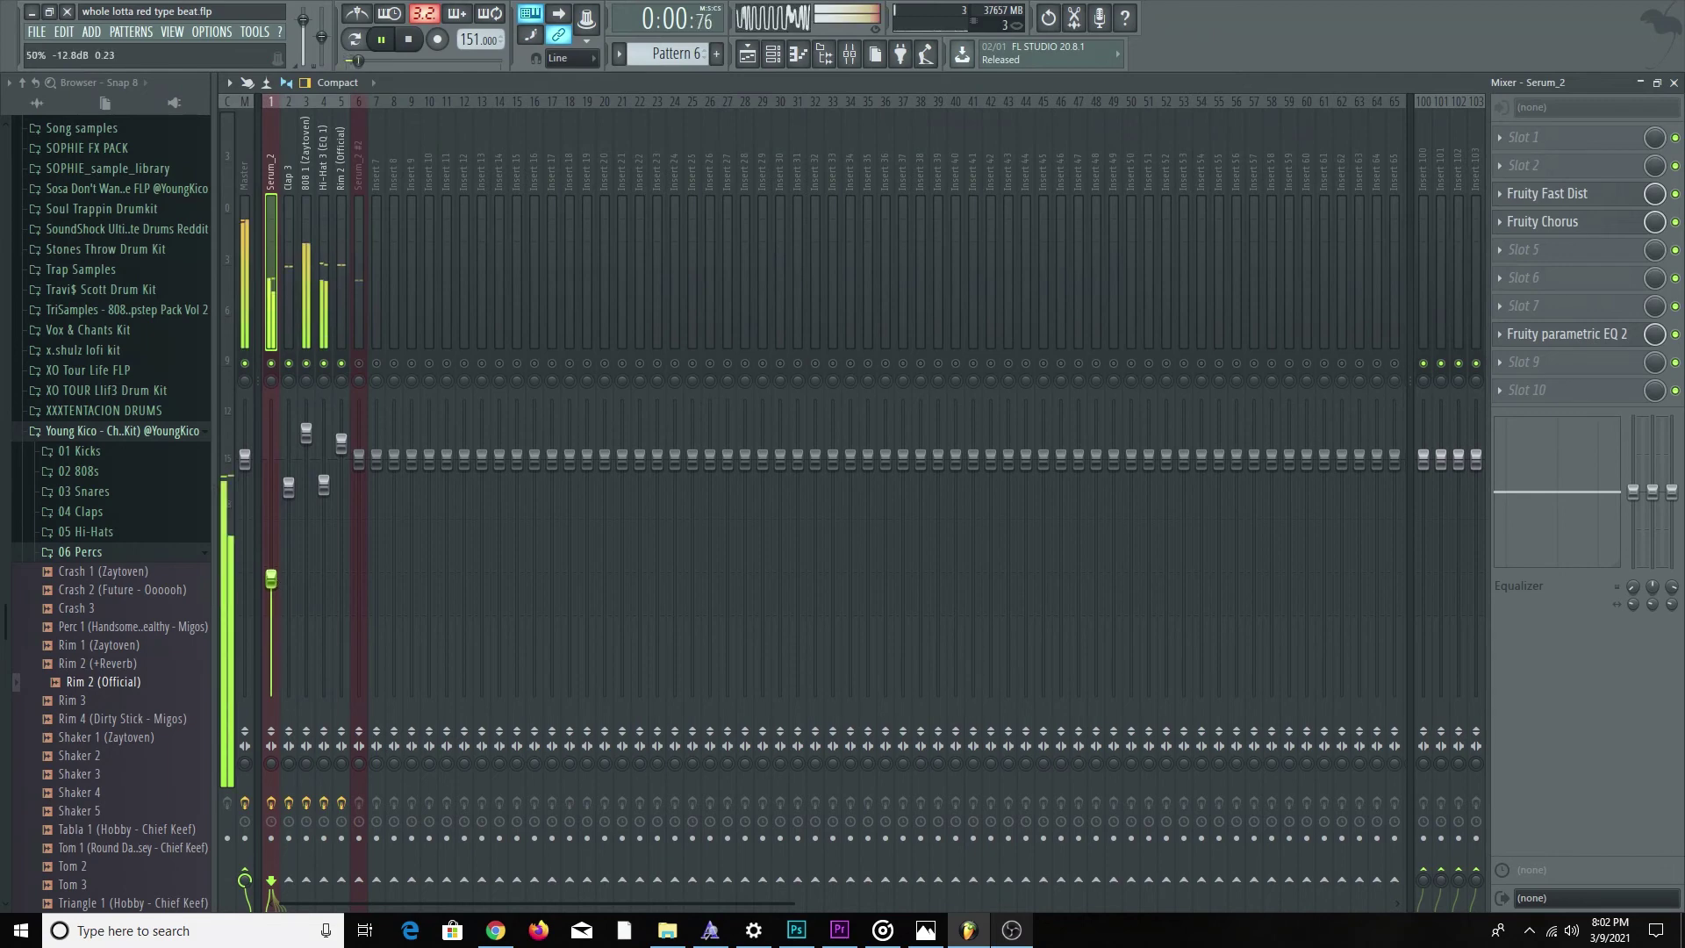
# Unmute the Serum_2 #2 mixer track, lower its volume and insert Fruity Fast Dist in slot 3.
pyautogui.click(360, 364)
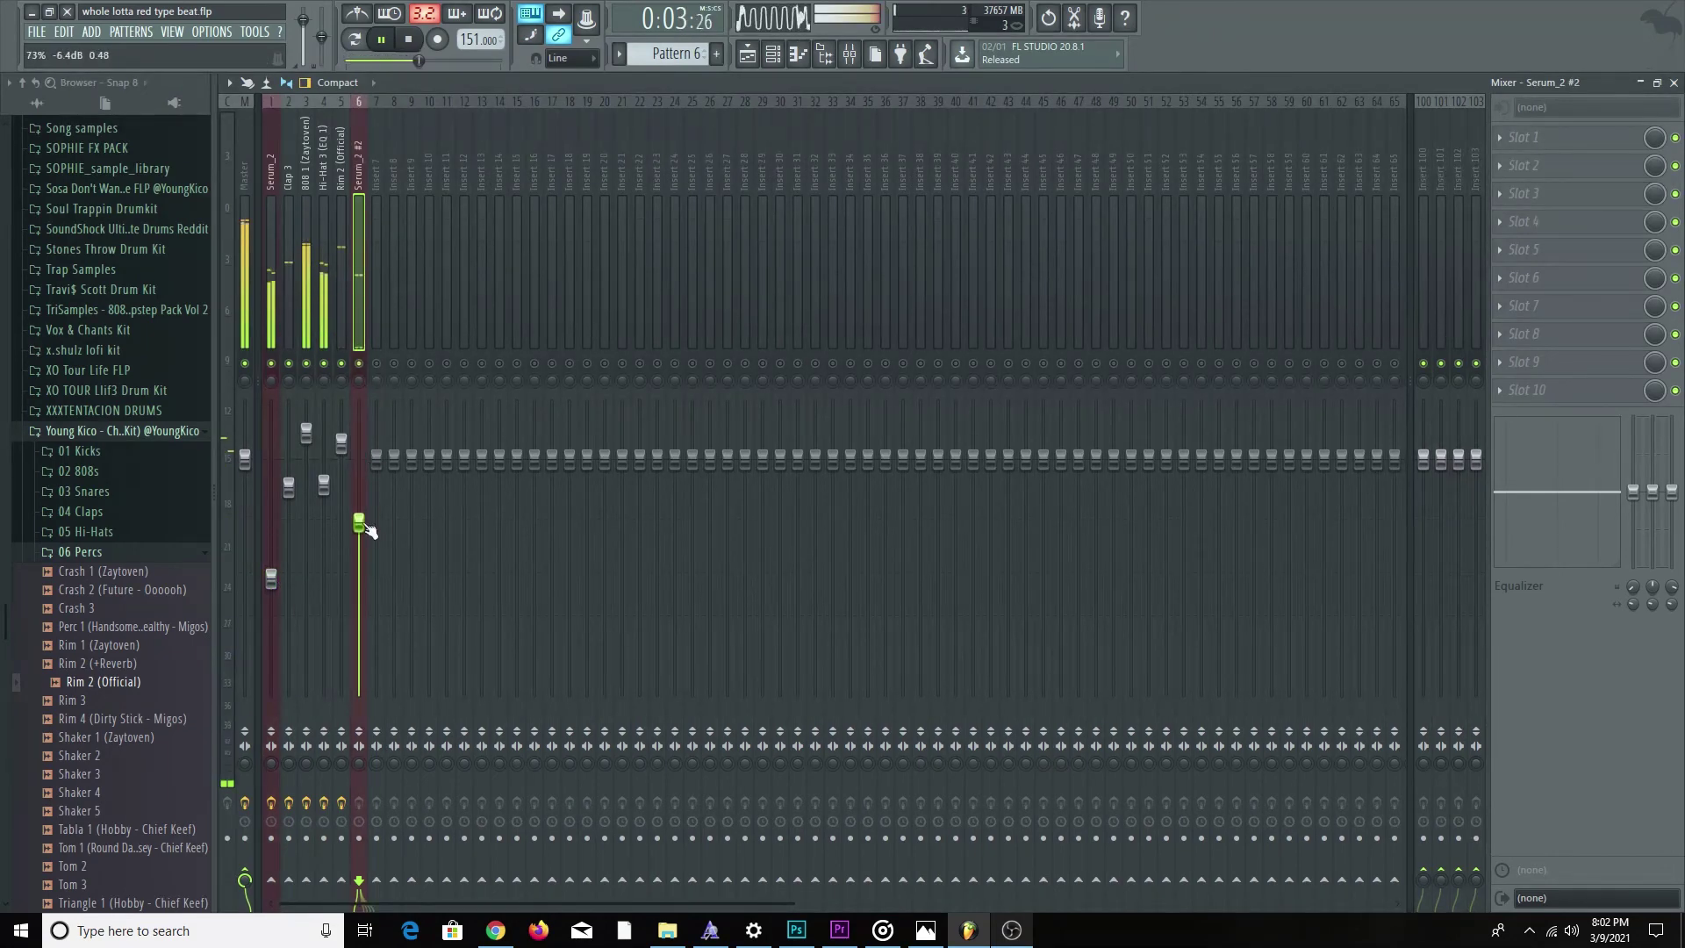
pyautogui.press('space')
pyautogui.click(1605, 201)
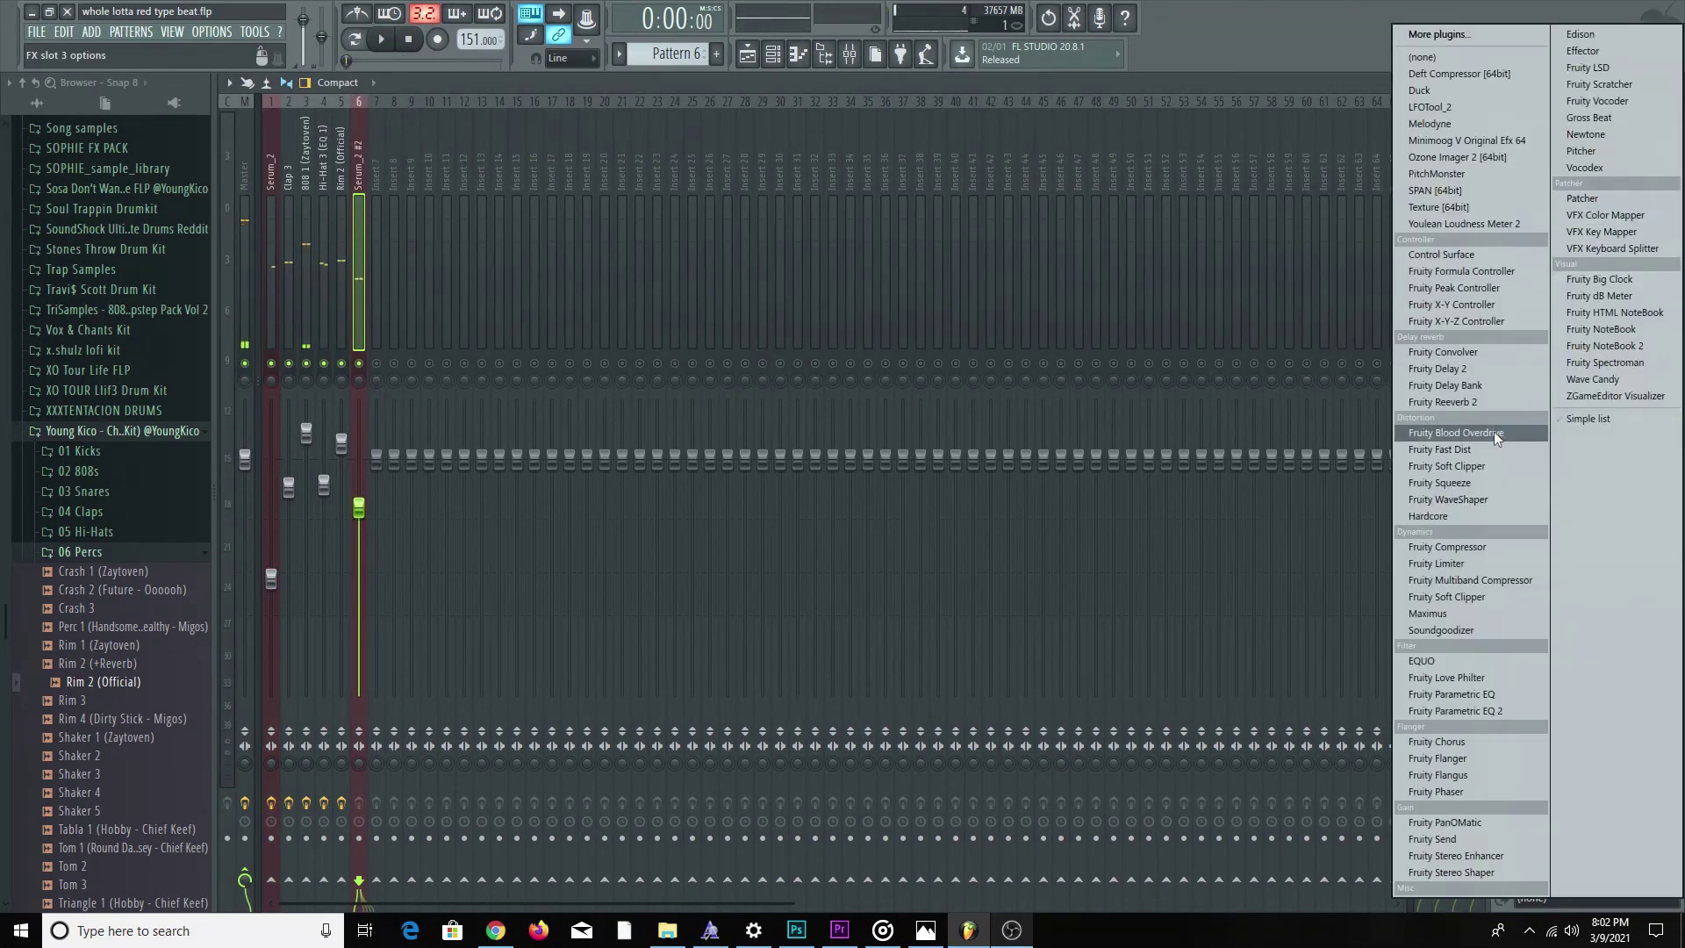
pyautogui.click(1495, 449)
pyautogui.press('space')
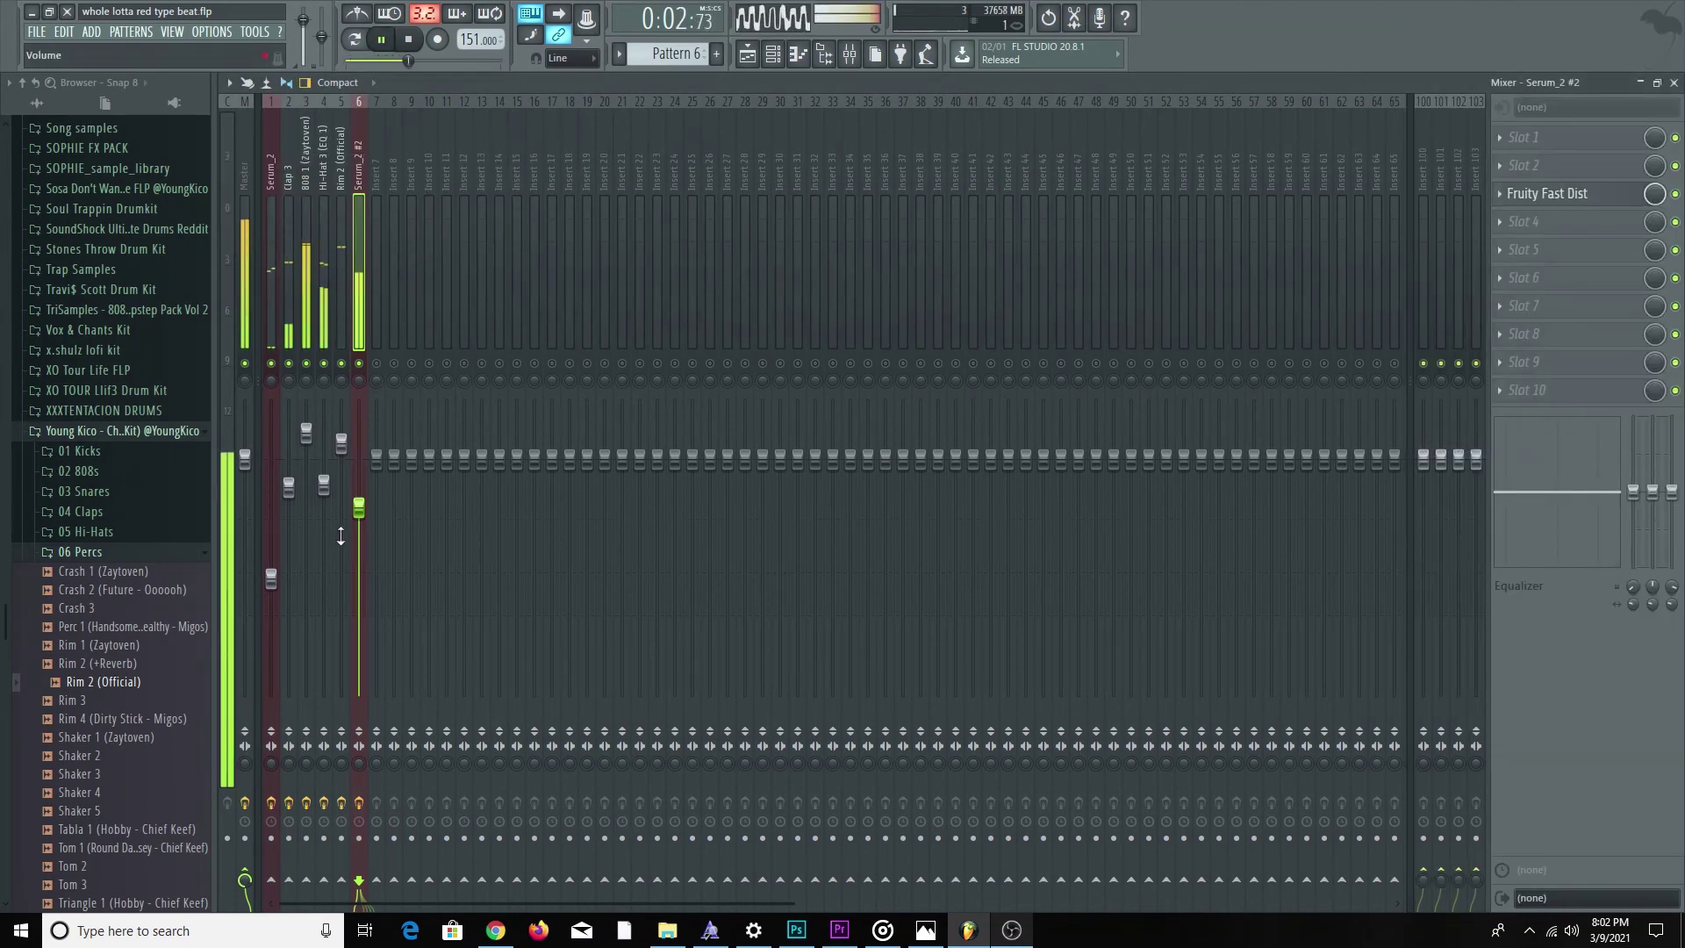
# Insert Fruity Parametric EQ 2 in slot 7 of Serum_2 #2 and cut the lows with a band 1 high pass moved up to band 2.
pyautogui.click(1596, 306)
pyautogui.click(1494, 704)
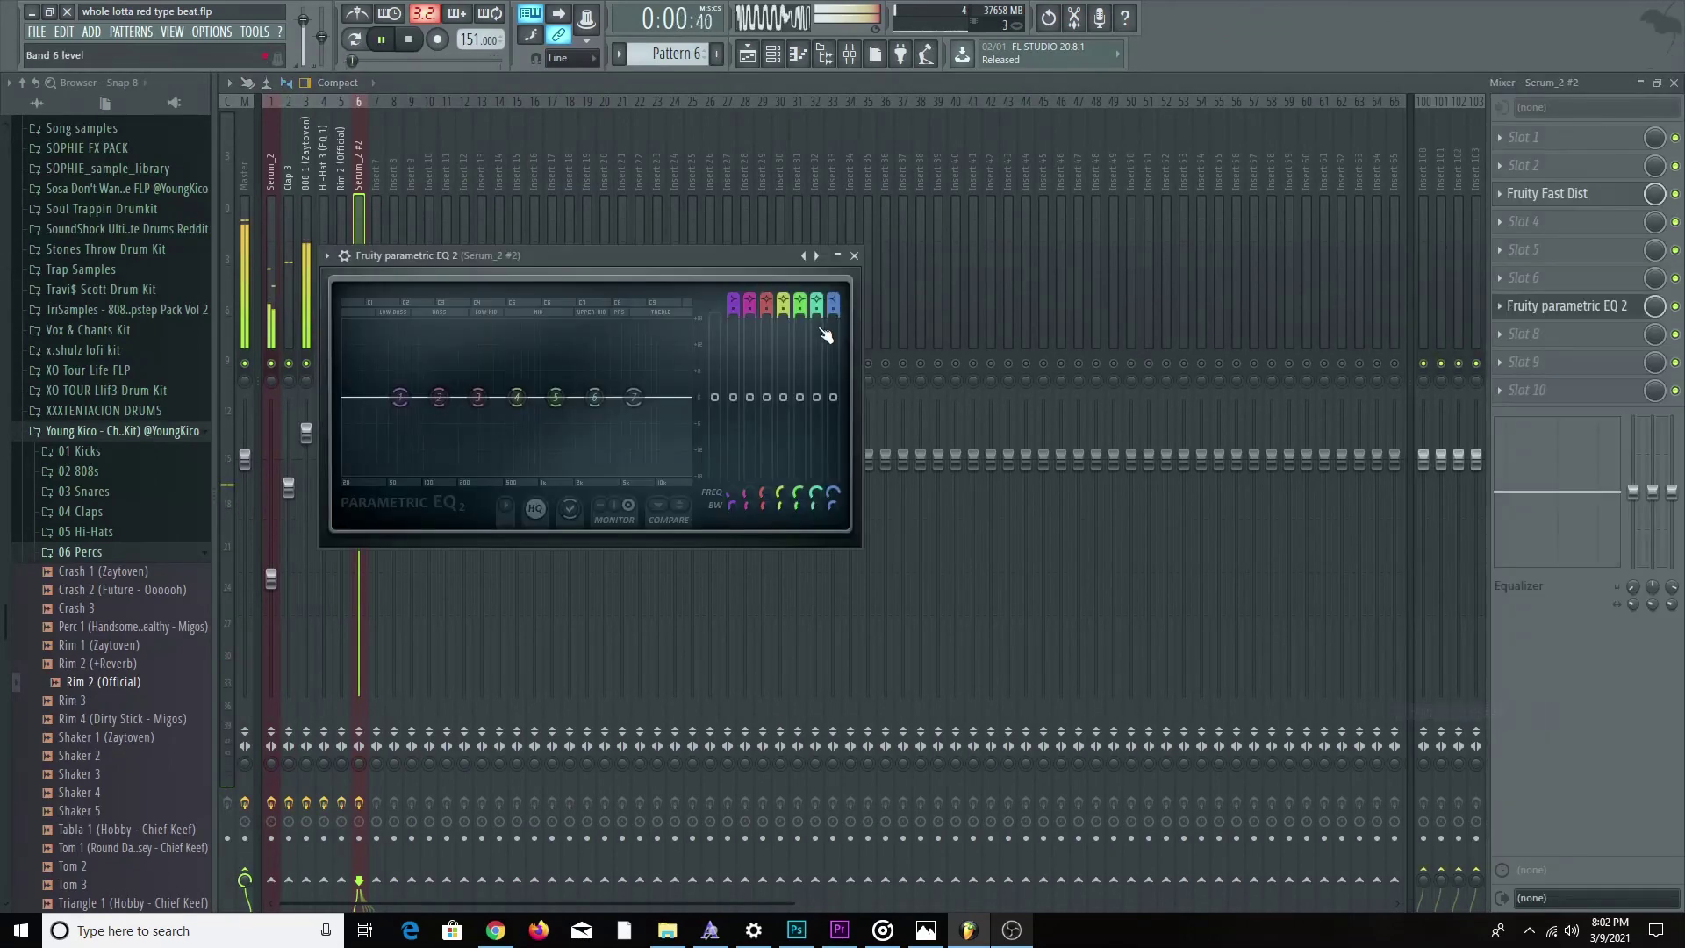
pyautogui.moveTo(737, 297); pyautogui.dragTo(737, 316)
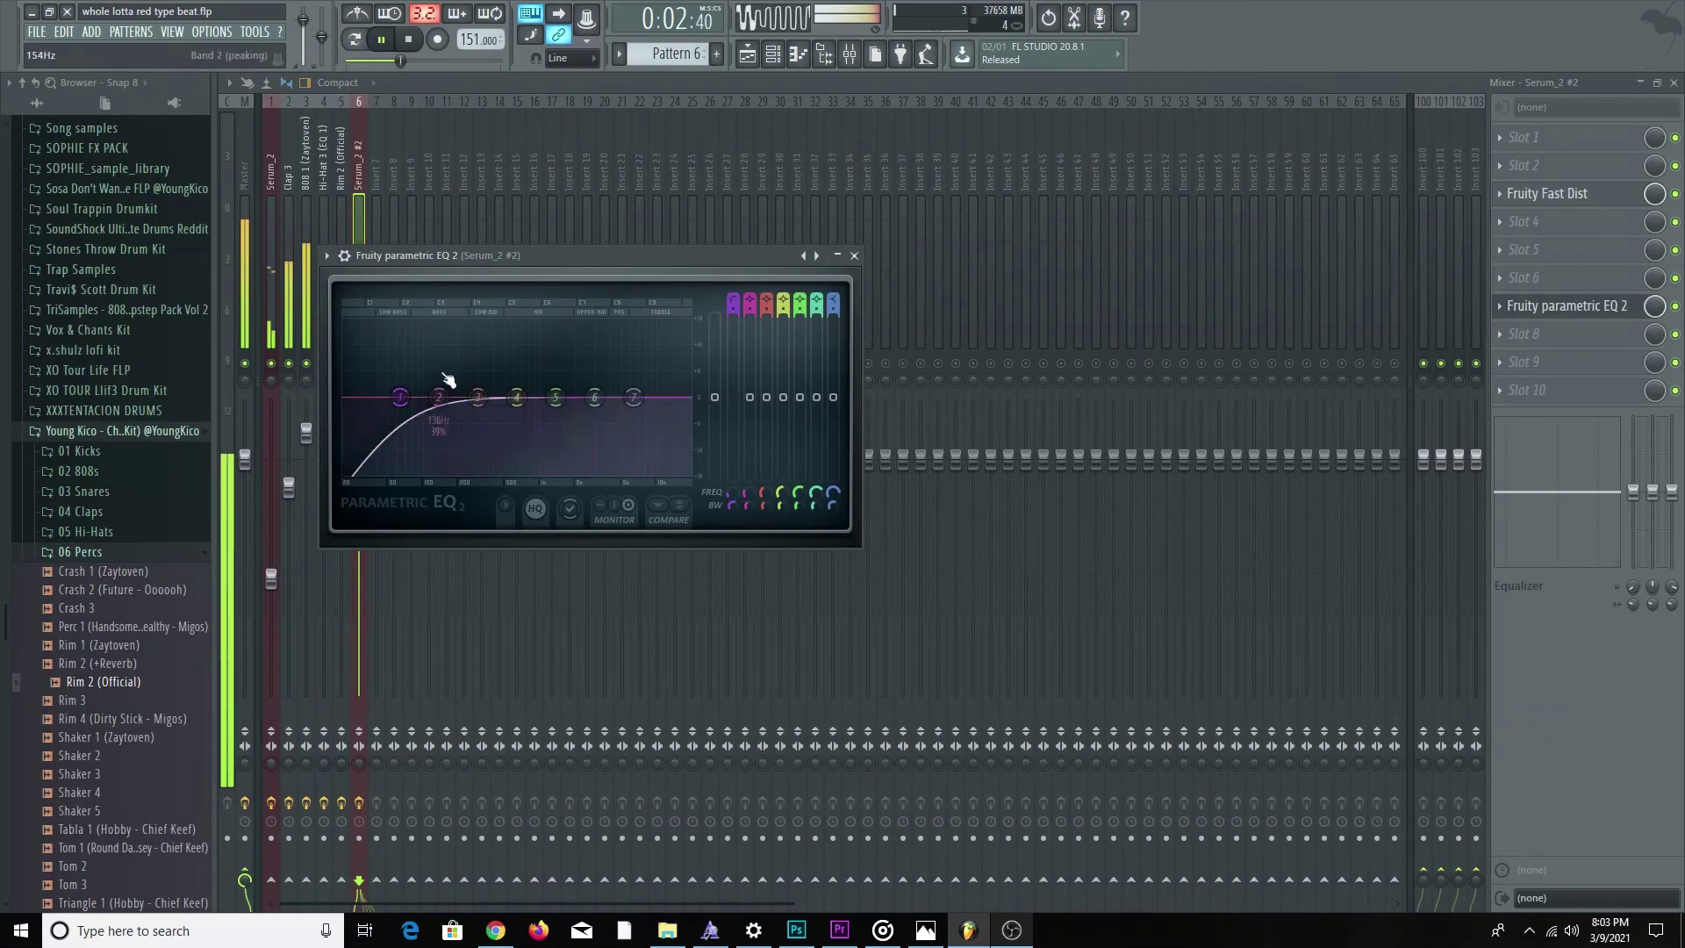
pyautogui.moveTo(399, 396); pyautogui.dragTo(437, 397)
pyautogui.click(855, 256)
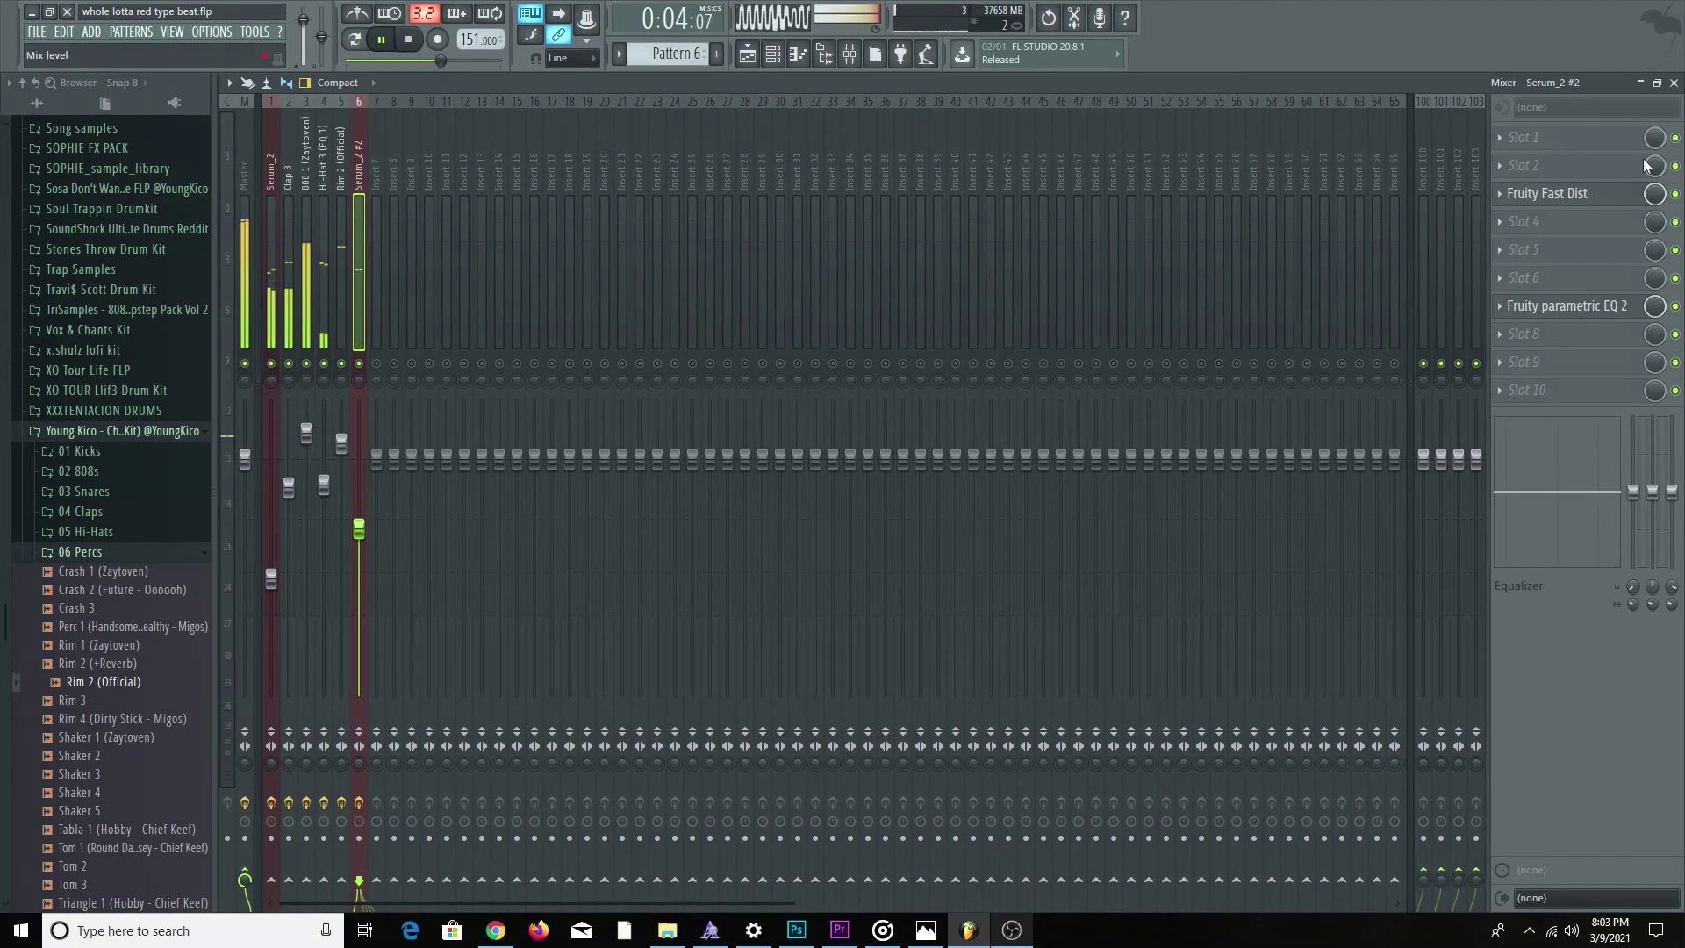
# Close the mixer and duplicate all playlist clips so the copies start at bar 5, removing any stray Pattern 6 clip.
pyautogui.click(1673, 82)
pyautogui.press('Escape')
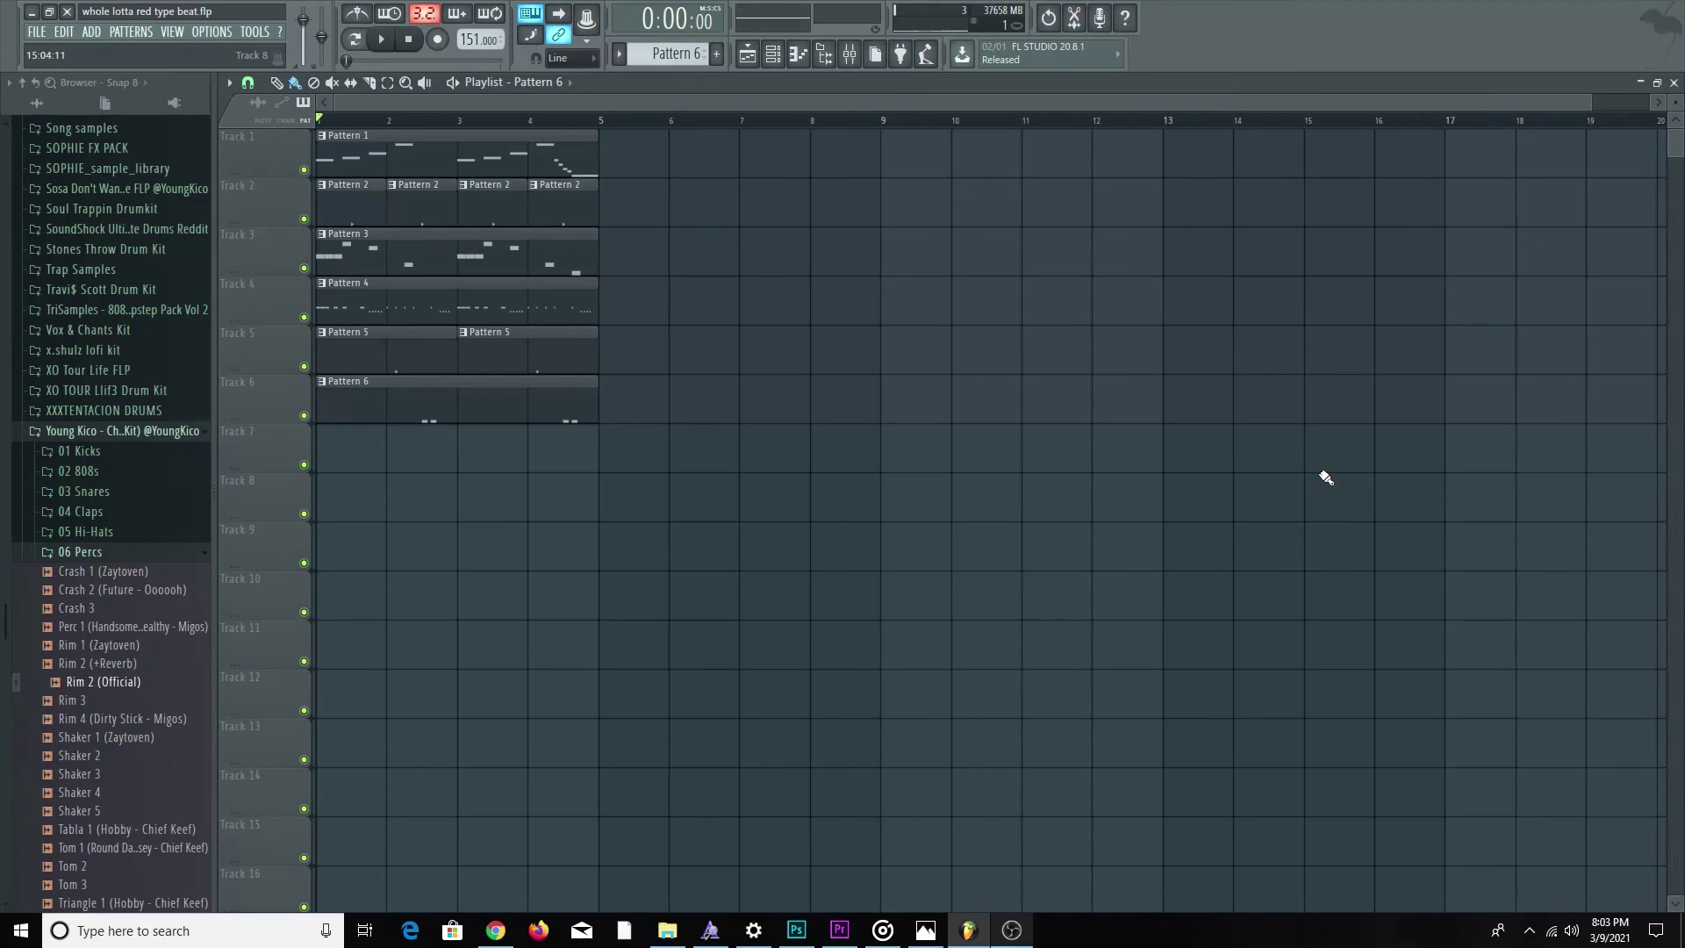
pyautogui.moveTo(864, 501); pyautogui.dragTo(312, 143)
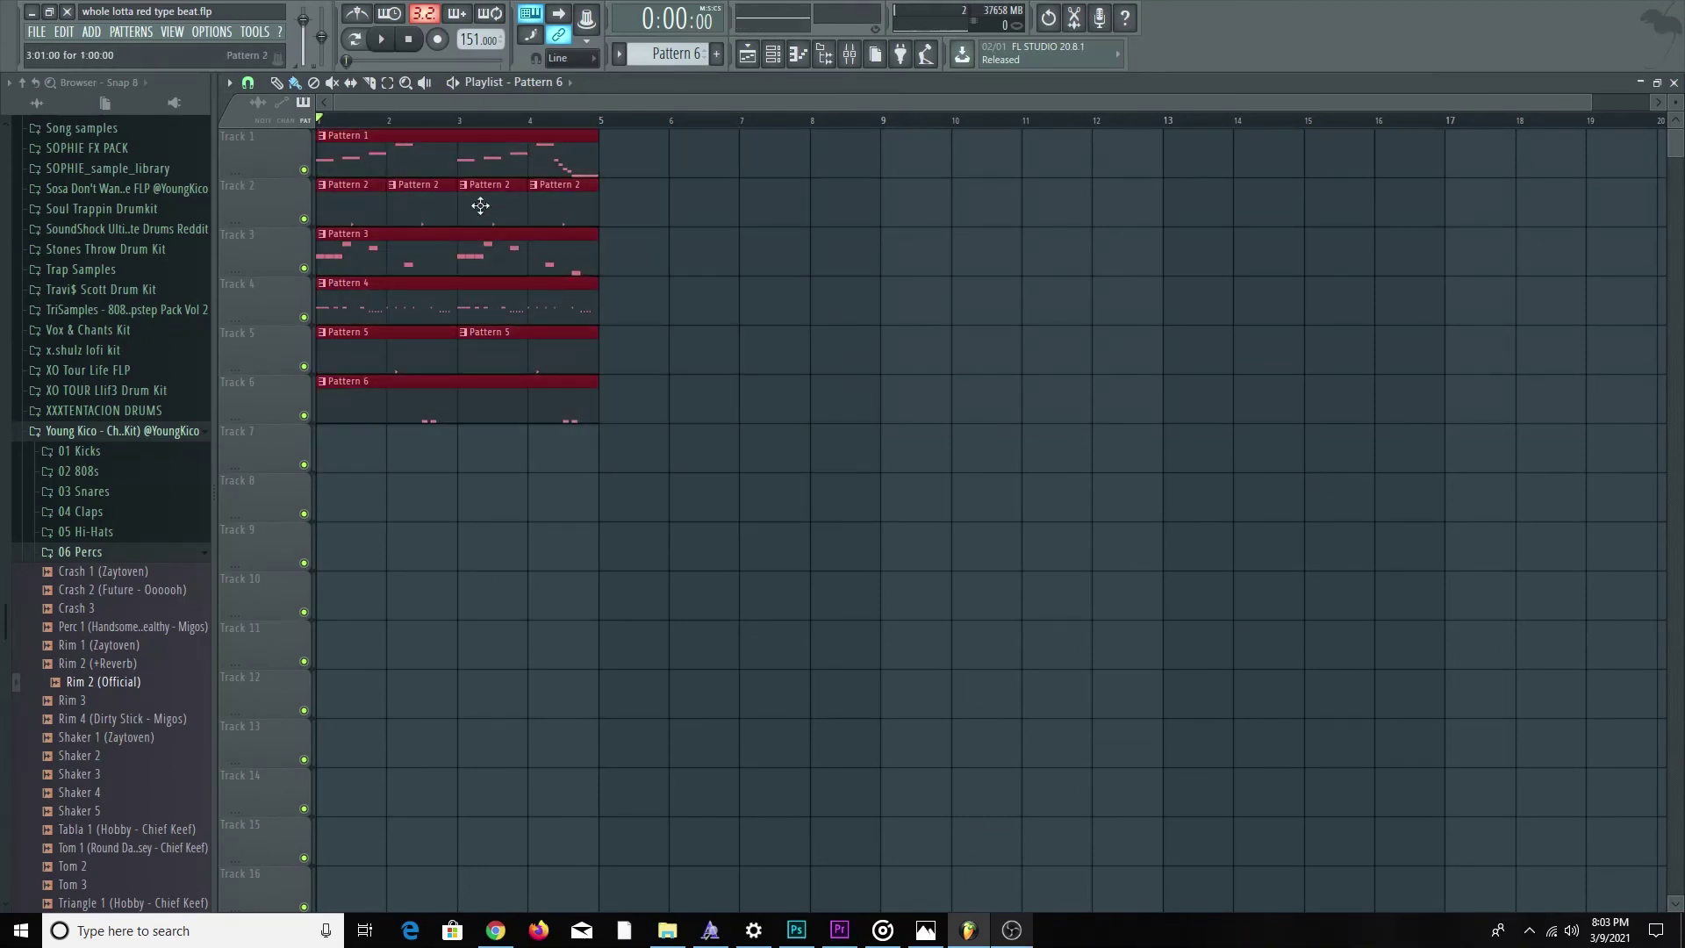
pyautogui.moveTo(426, 172); pyautogui.dragTo(708, 176)
pyautogui.scroll(-2, 857, 413)
pyautogui.click(865, 425)
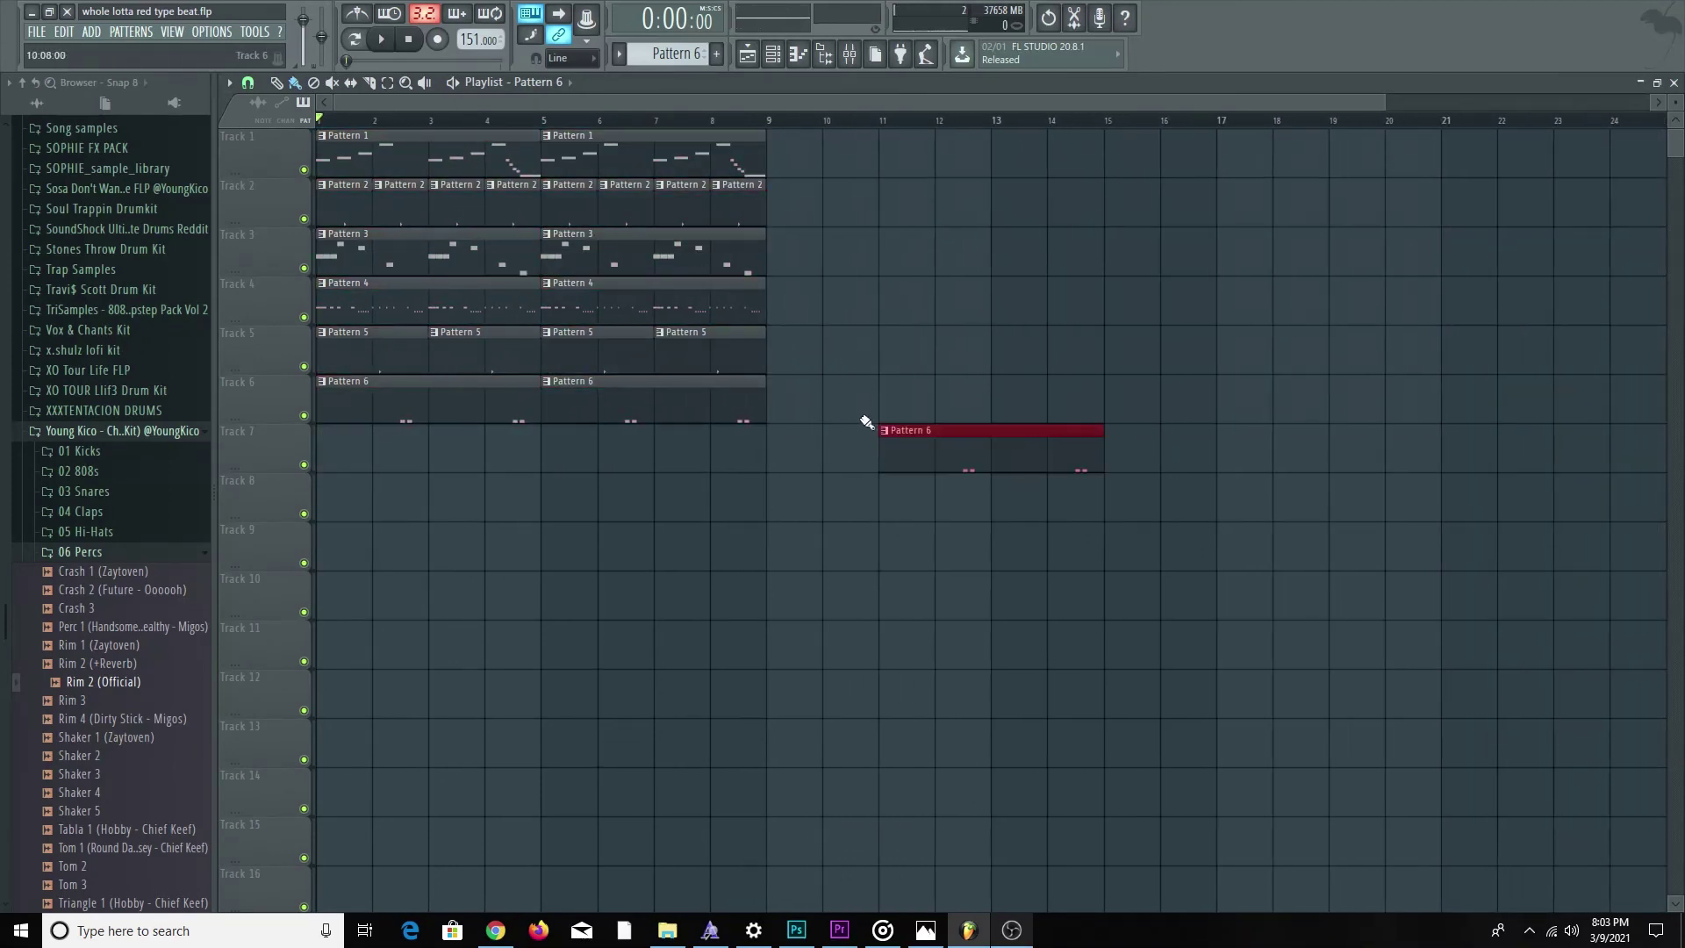
pyautogui.rightClick(948, 457)
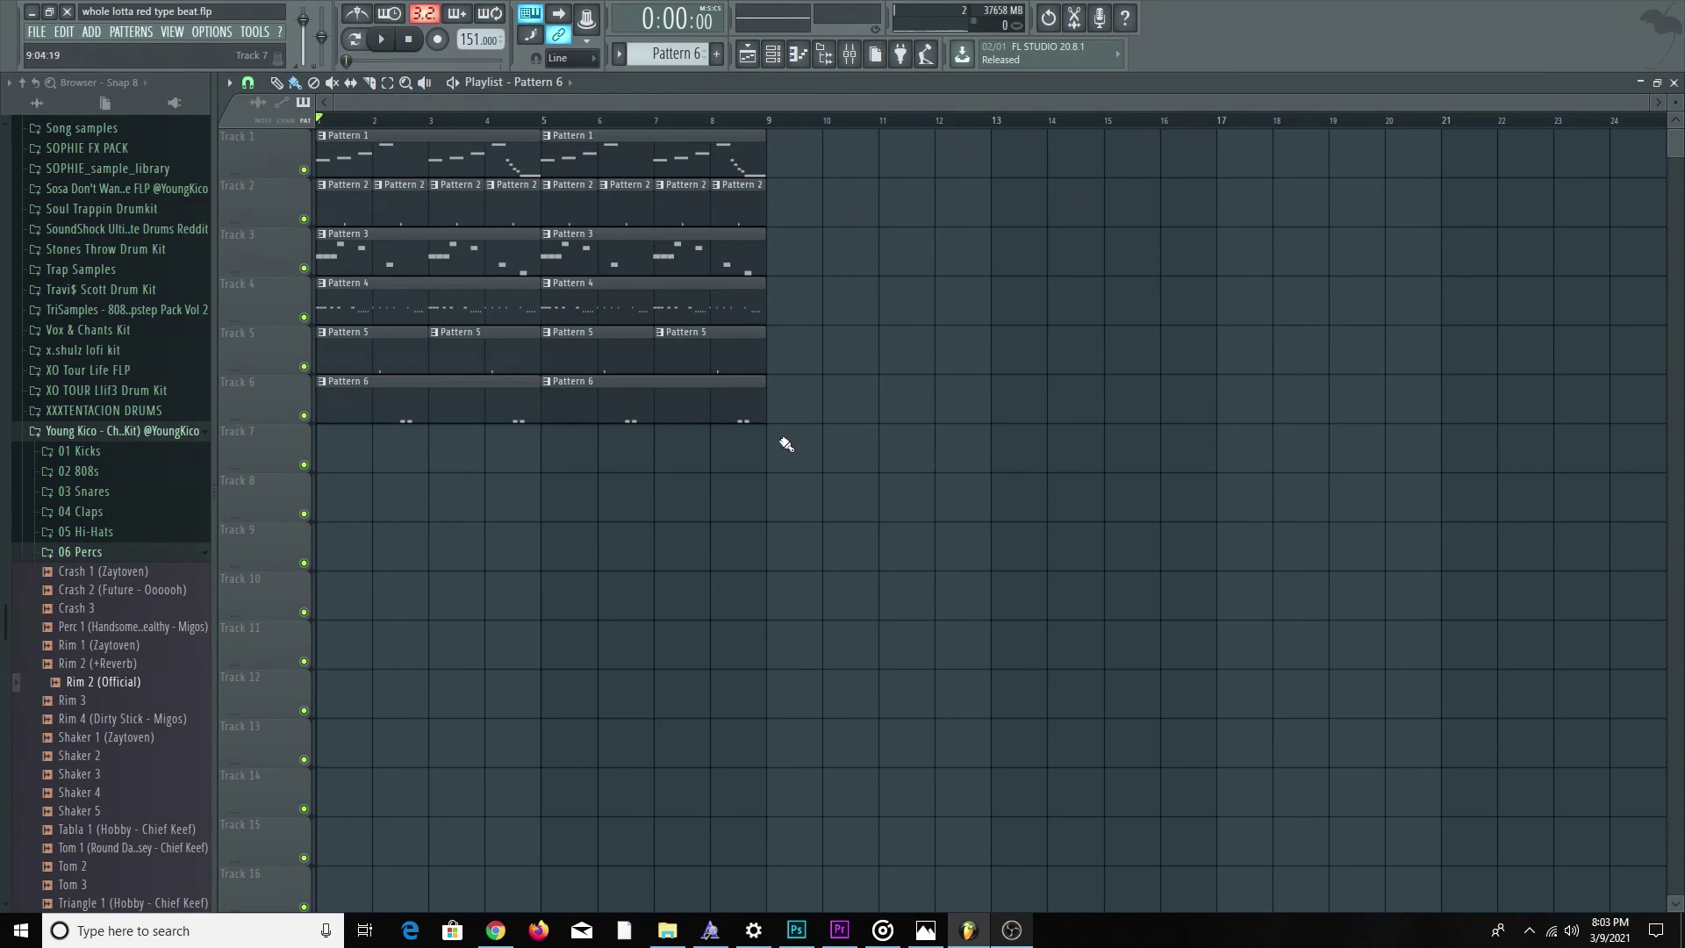
# Move the Pattern 2 to Pattern 6 clips to start at bar 9, and copy both Pattern 1 clips to bar 9.
pyautogui.moveTo(814, 421)
pyautogui.mouseDown()
pyautogui.moveTo(689, 332)
pyautogui.moveTo(331, 181)
pyautogui.moveTo(766, 213)
pyautogui.mouseUp()
pyautogui.scroll(-1, 704, 303)
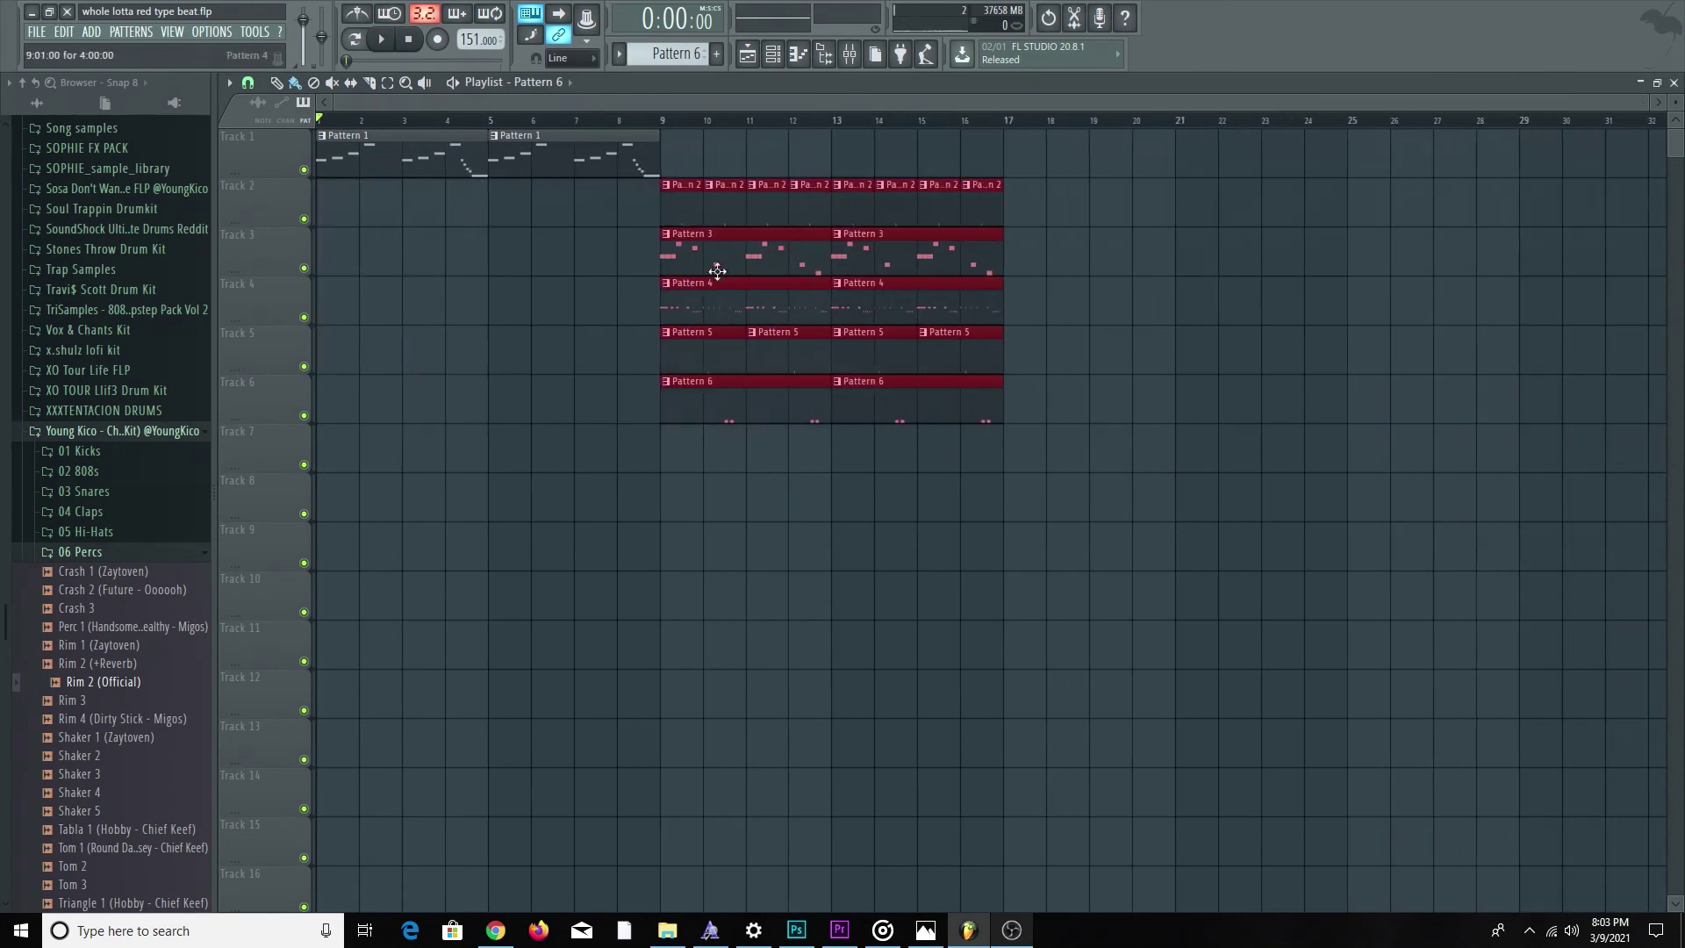
pyautogui.moveTo(732, 153)
pyautogui.mouseDown()
pyautogui.moveTo(597, 179)
pyautogui.moveTo(386, 165)
pyautogui.mouseUp()
pyautogui.moveTo(399, 162); pyautogui.dragTo(687, 159)
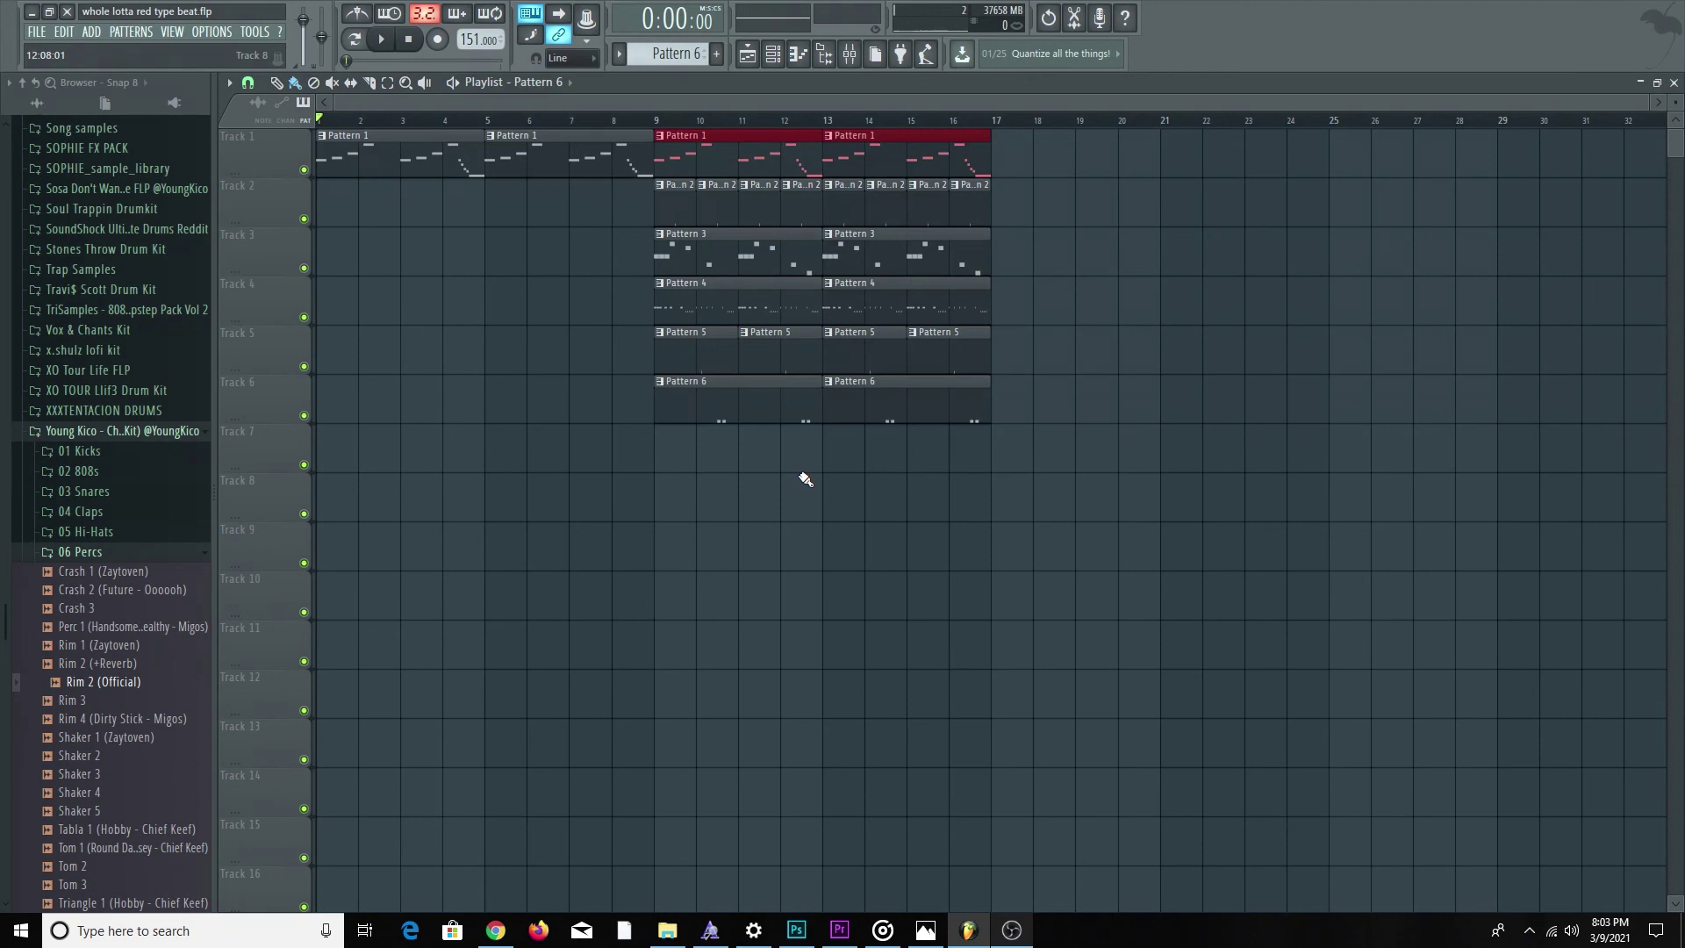
# Deselect the playlist clips, save the project and play the arrangement through from the start.
pyautogui.keyDown('ctrl'); pyautogui.click(818, 502); pyautogui.keyUp('ctrl')
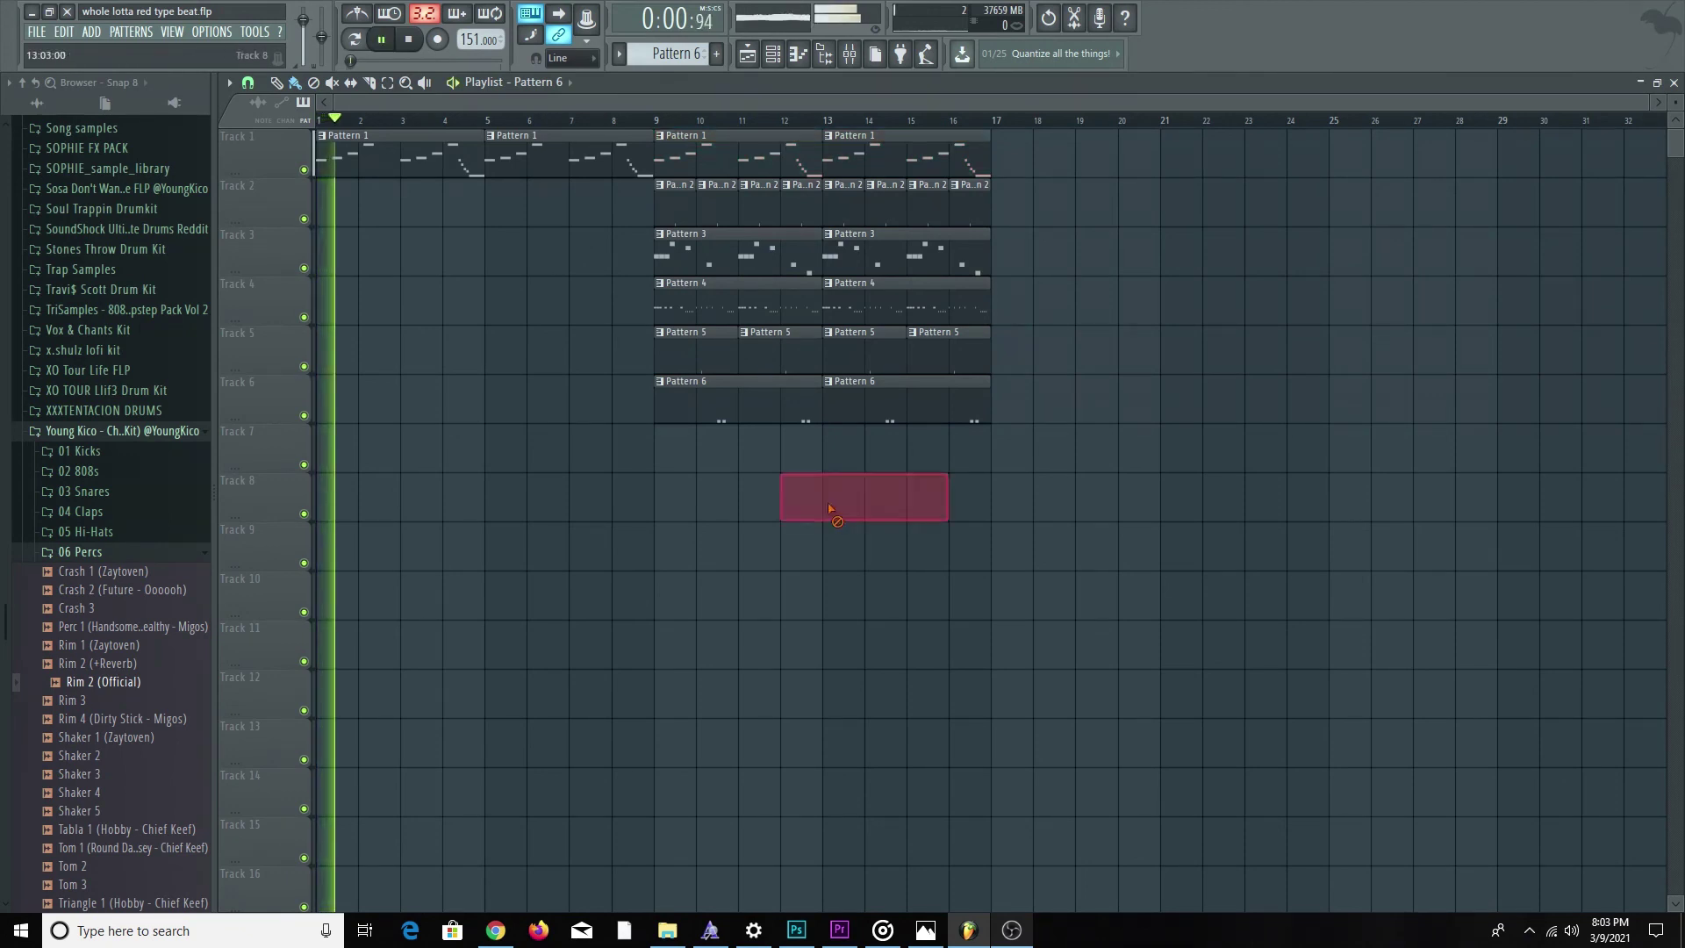
pyautogui.click(37, 32)
pyautogui.click(69, 110)
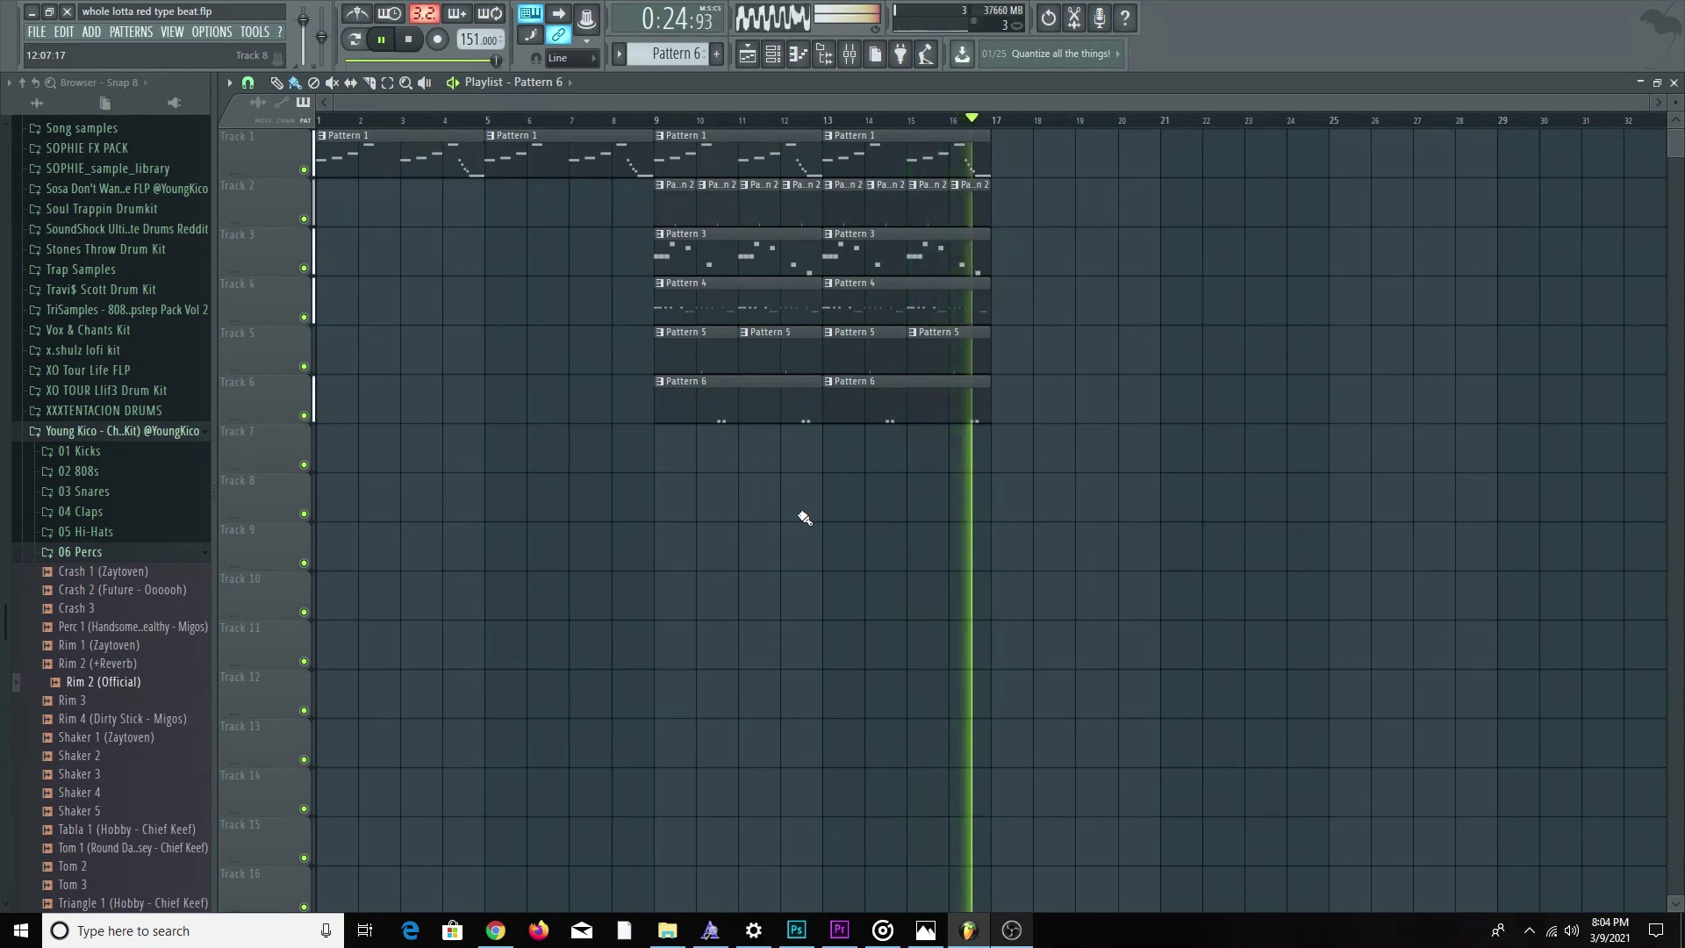
pyautogui.press('space')
pyautogui.click(1010, 930)
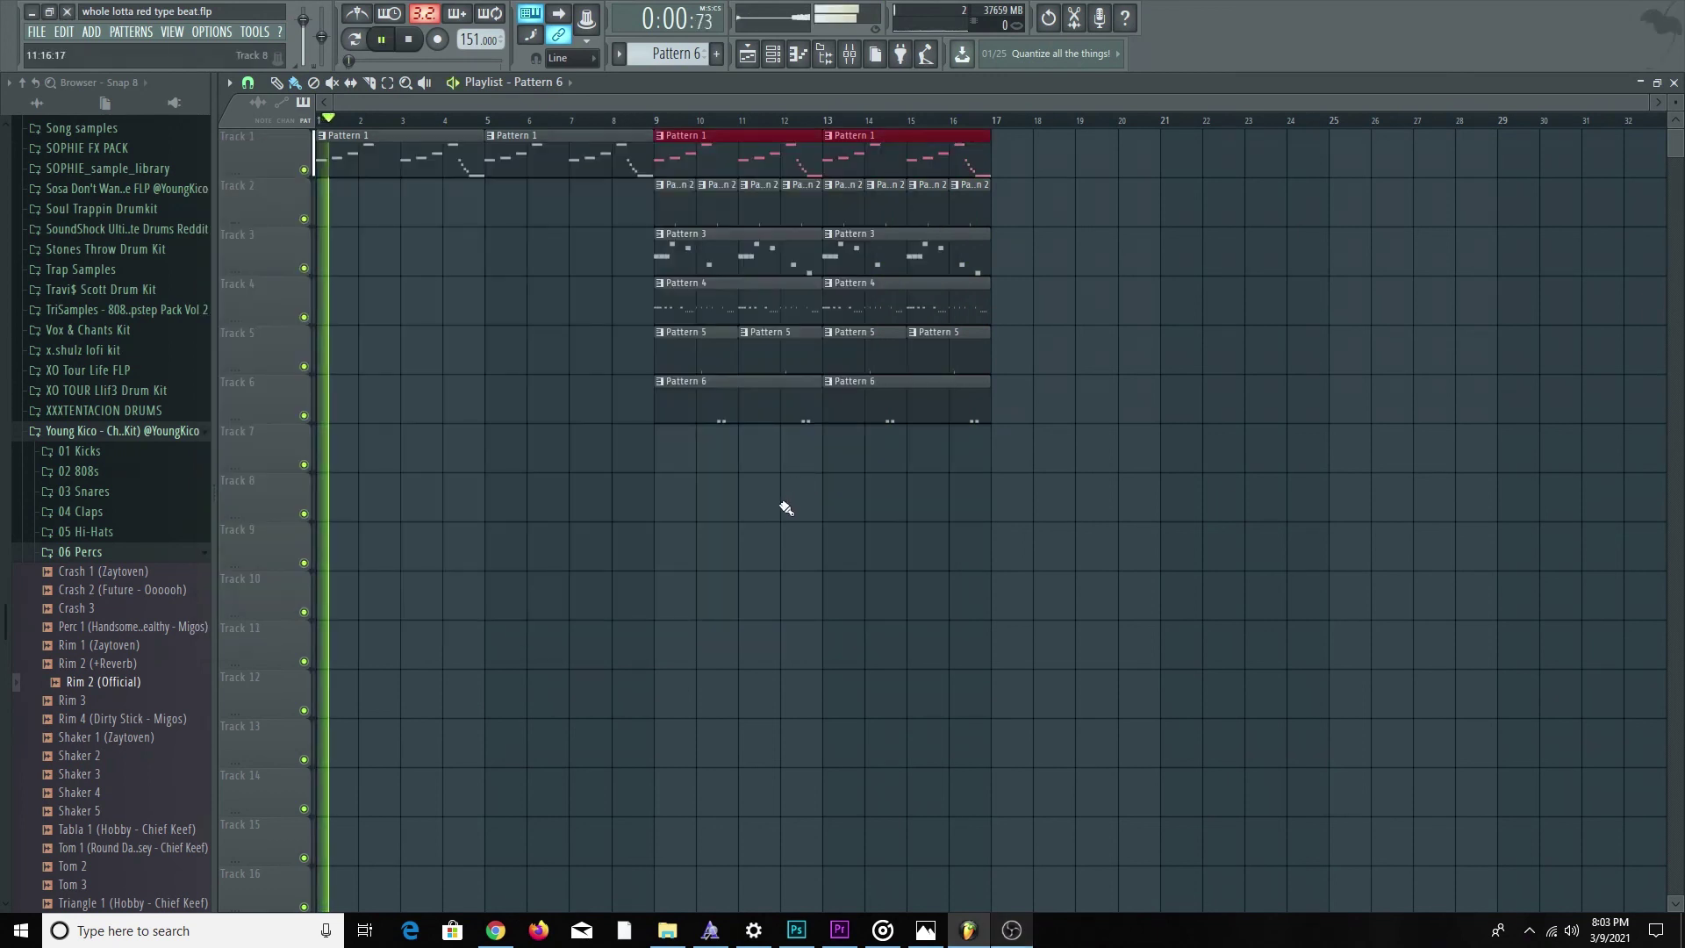
# Save the project again, stop the arrangement's playback and switch to OBS.
pyautogui.click(37, 31)
pyautogui.click(68, 107)
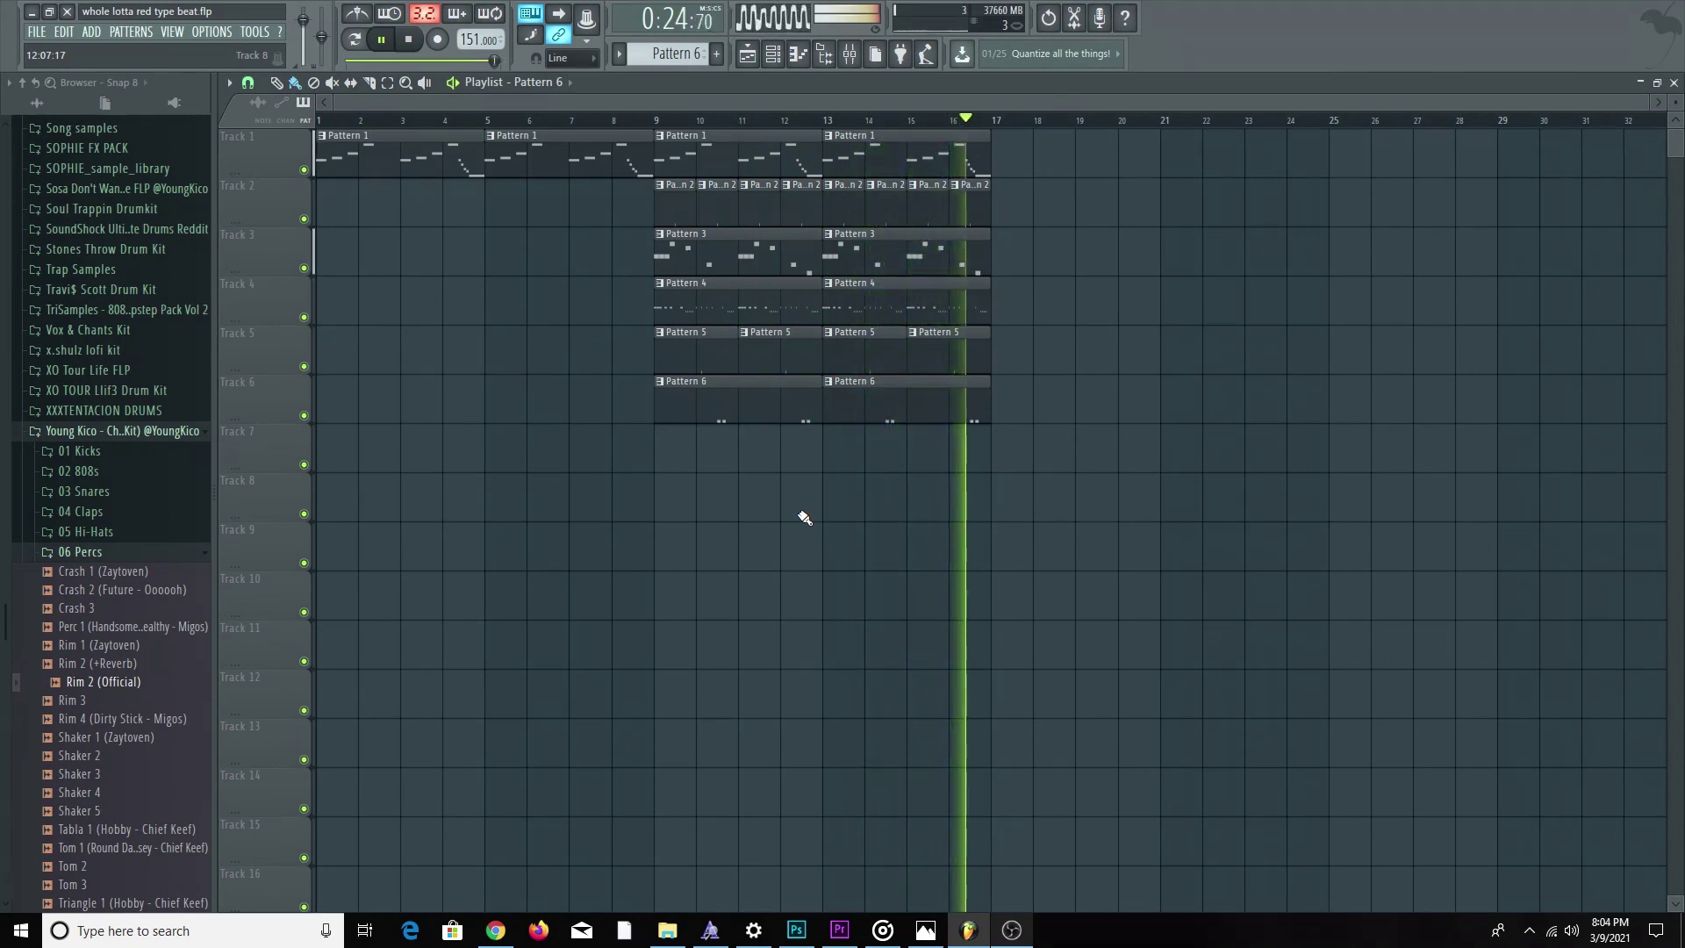
pyautogui.press('space')
pyautogui.click(1024, 935)
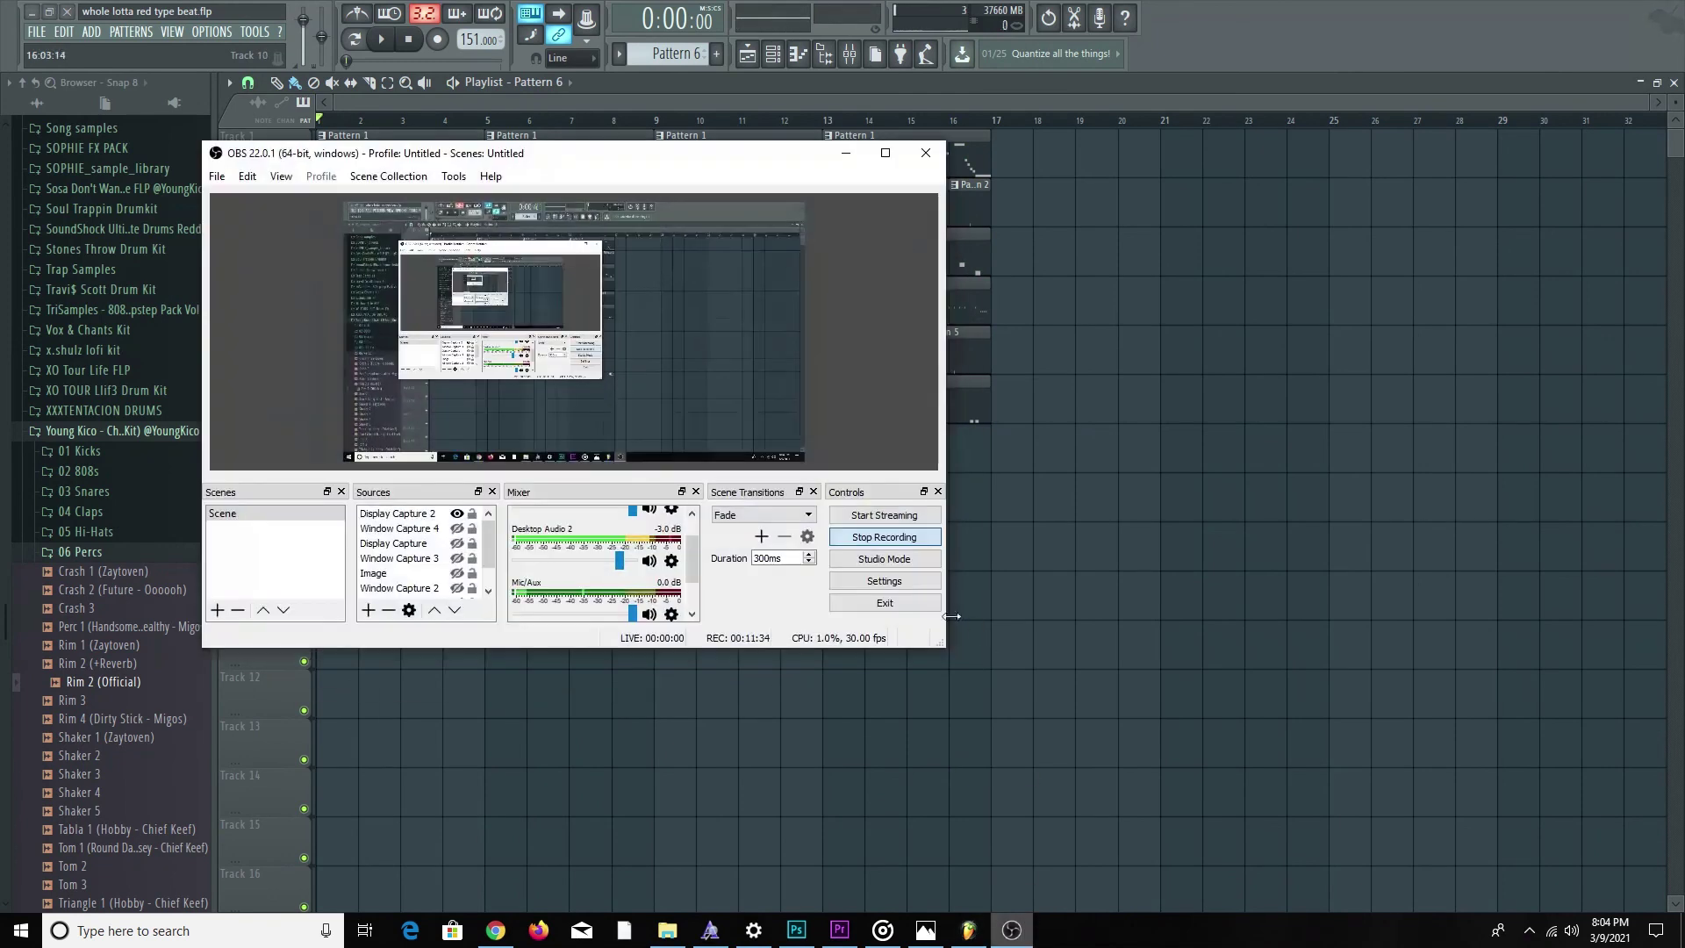